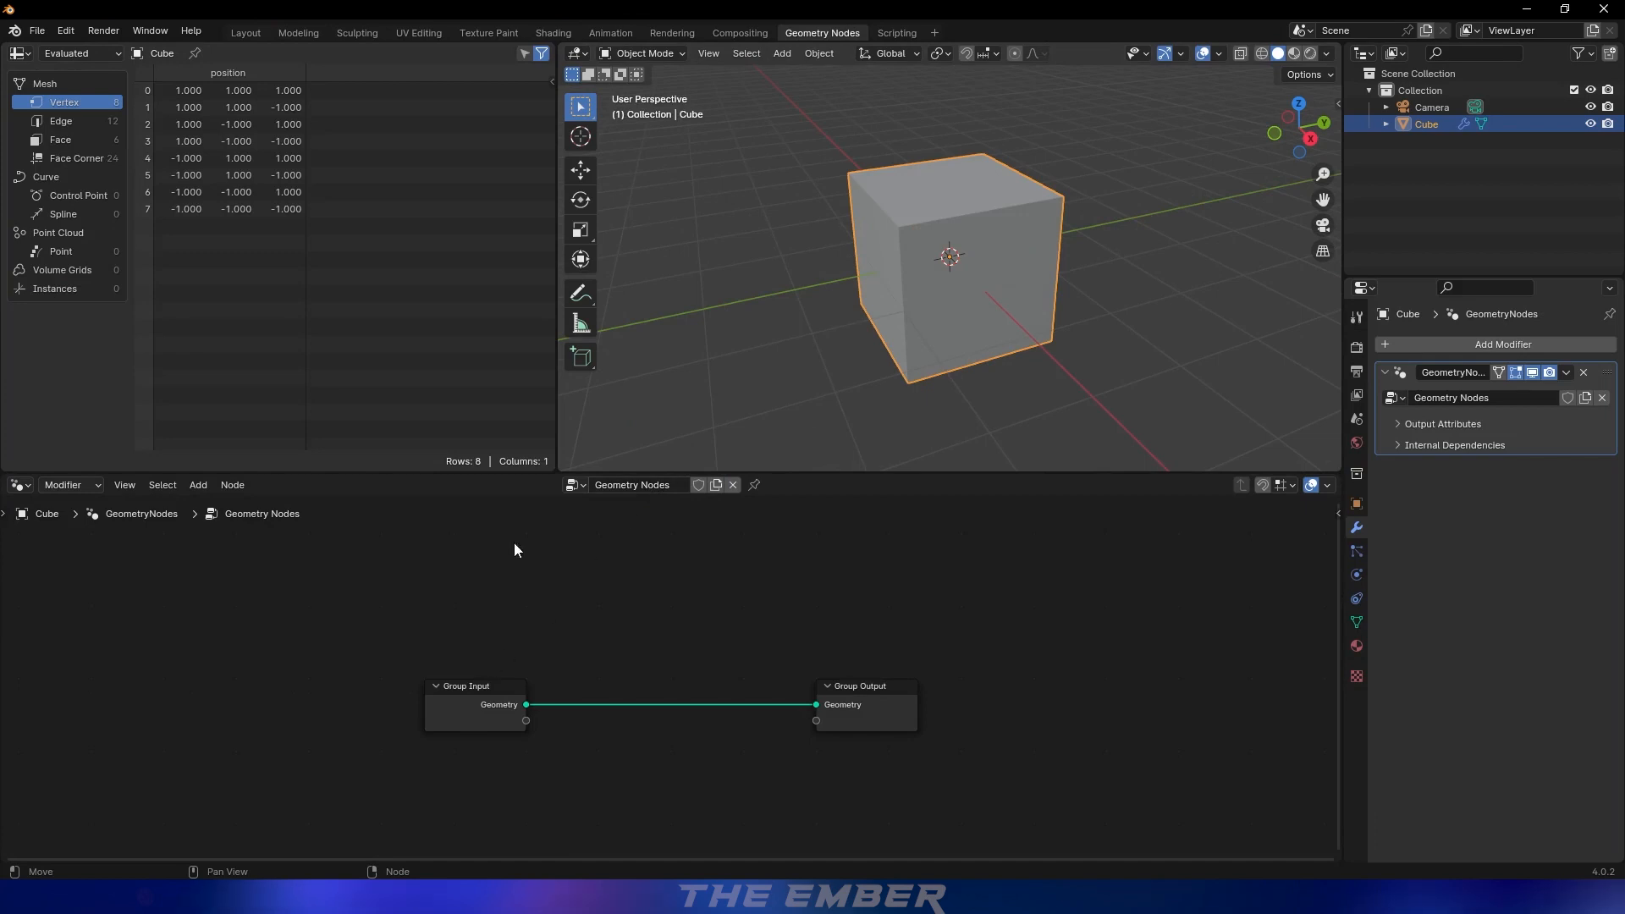
# Delete the Group Input node from the cube's geometry node tree and save the file
pyautogui.moveTo(578, 624); pyautogui.dragTo(623, 591, button='middle')
pyautogui.scroll(1, 623, 592)
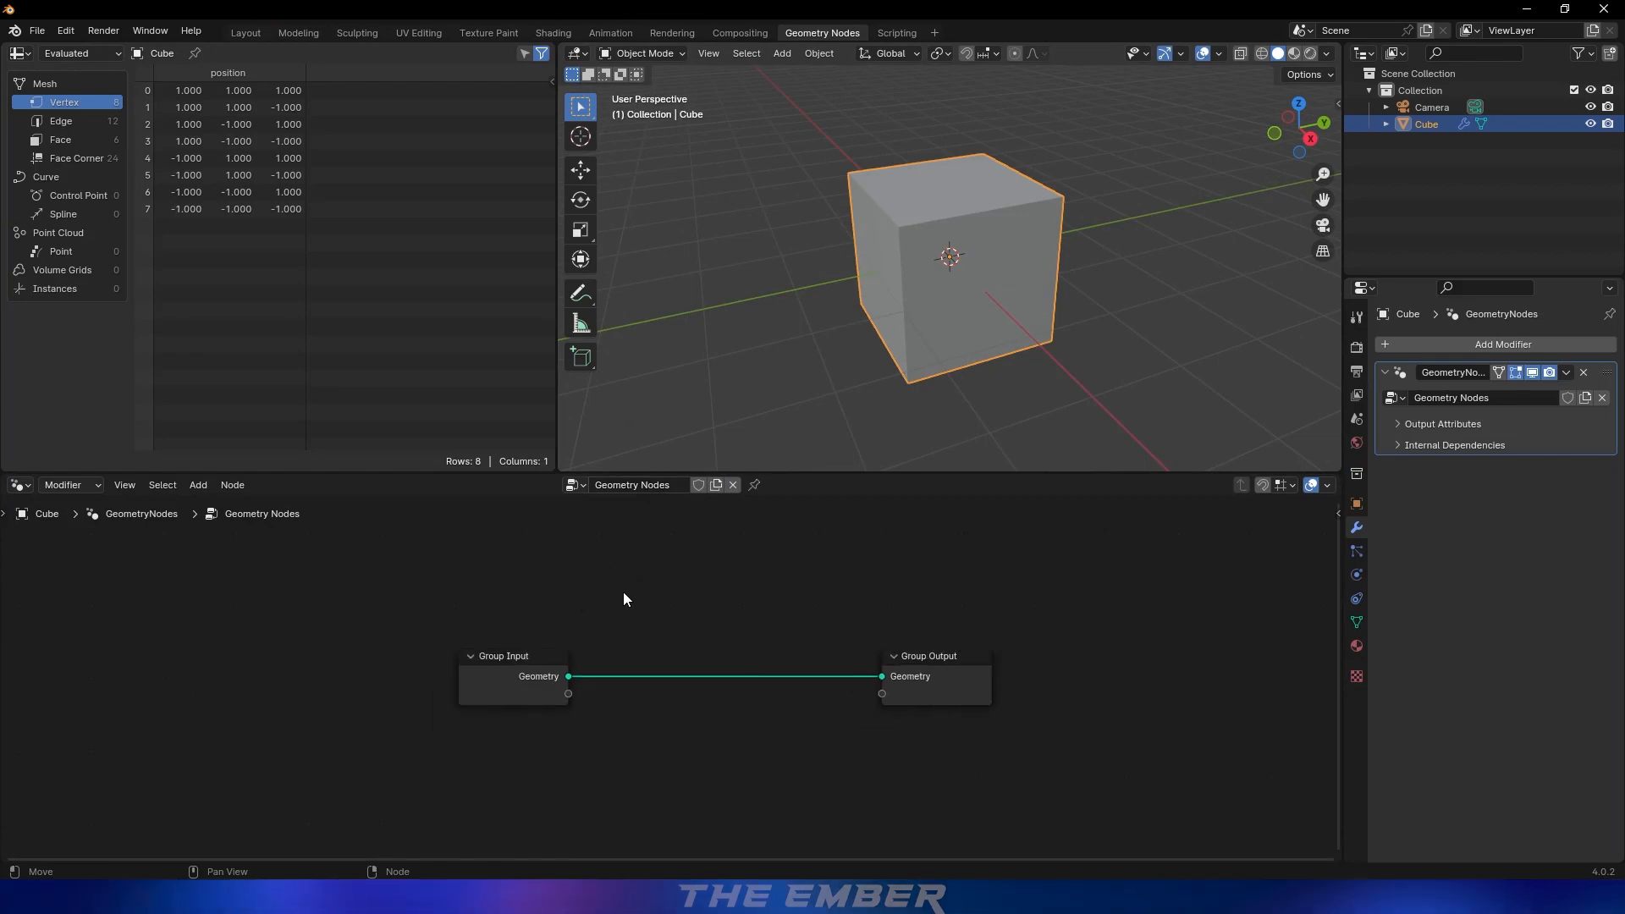
pyautogui.scroll(1, 623, 599)
pyautogui.click(511, 681)
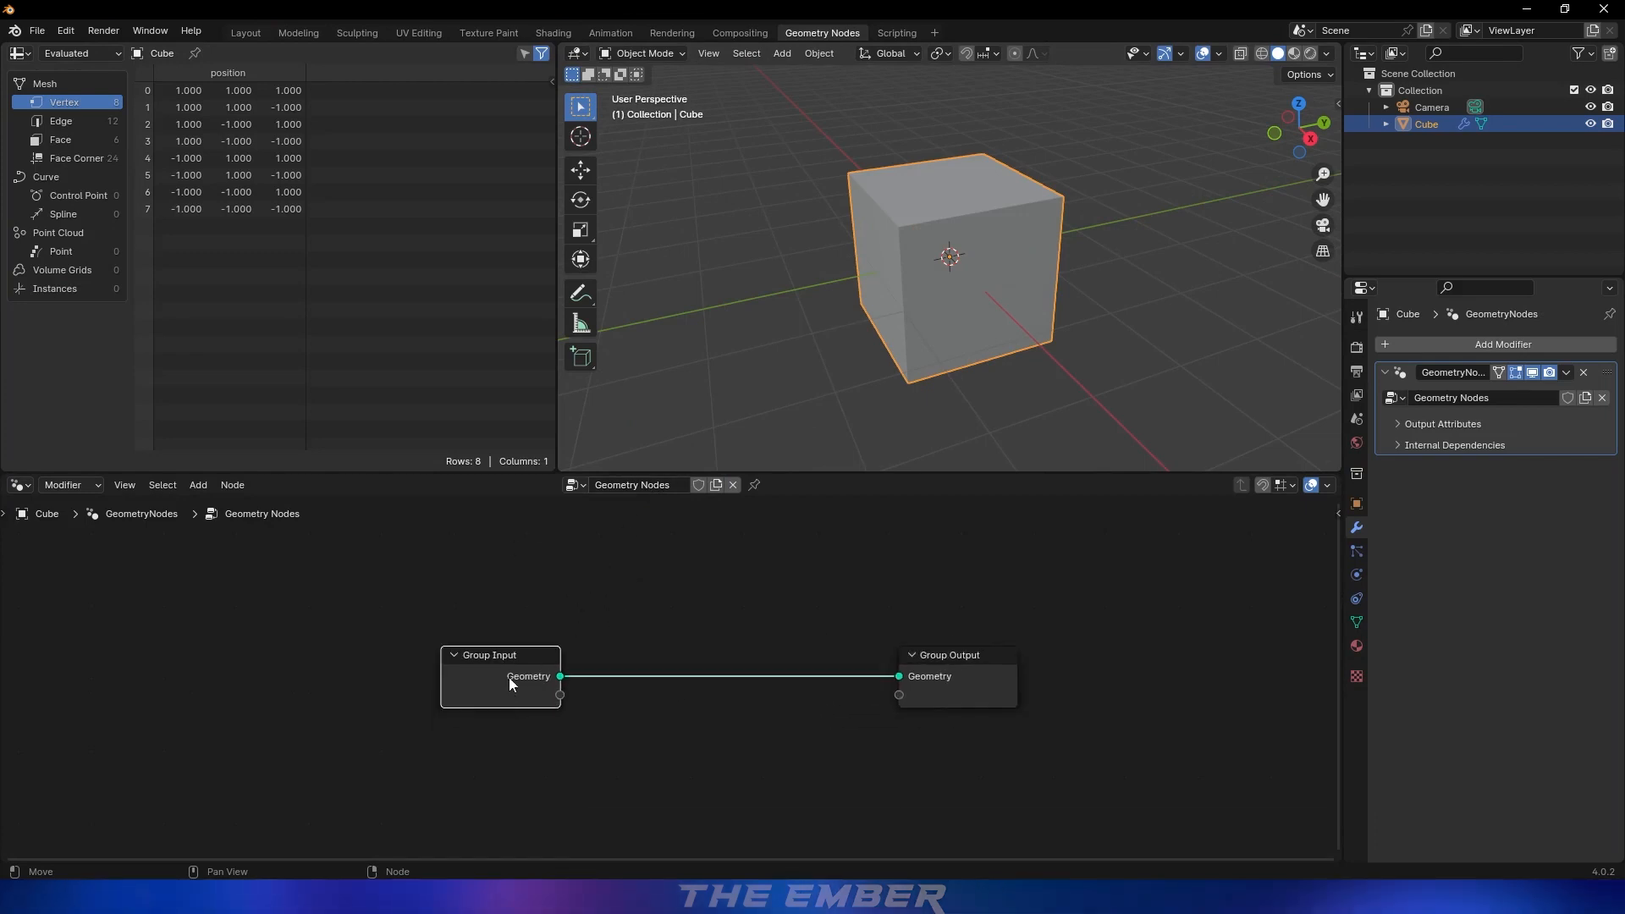
pyautogui.press('Delete')
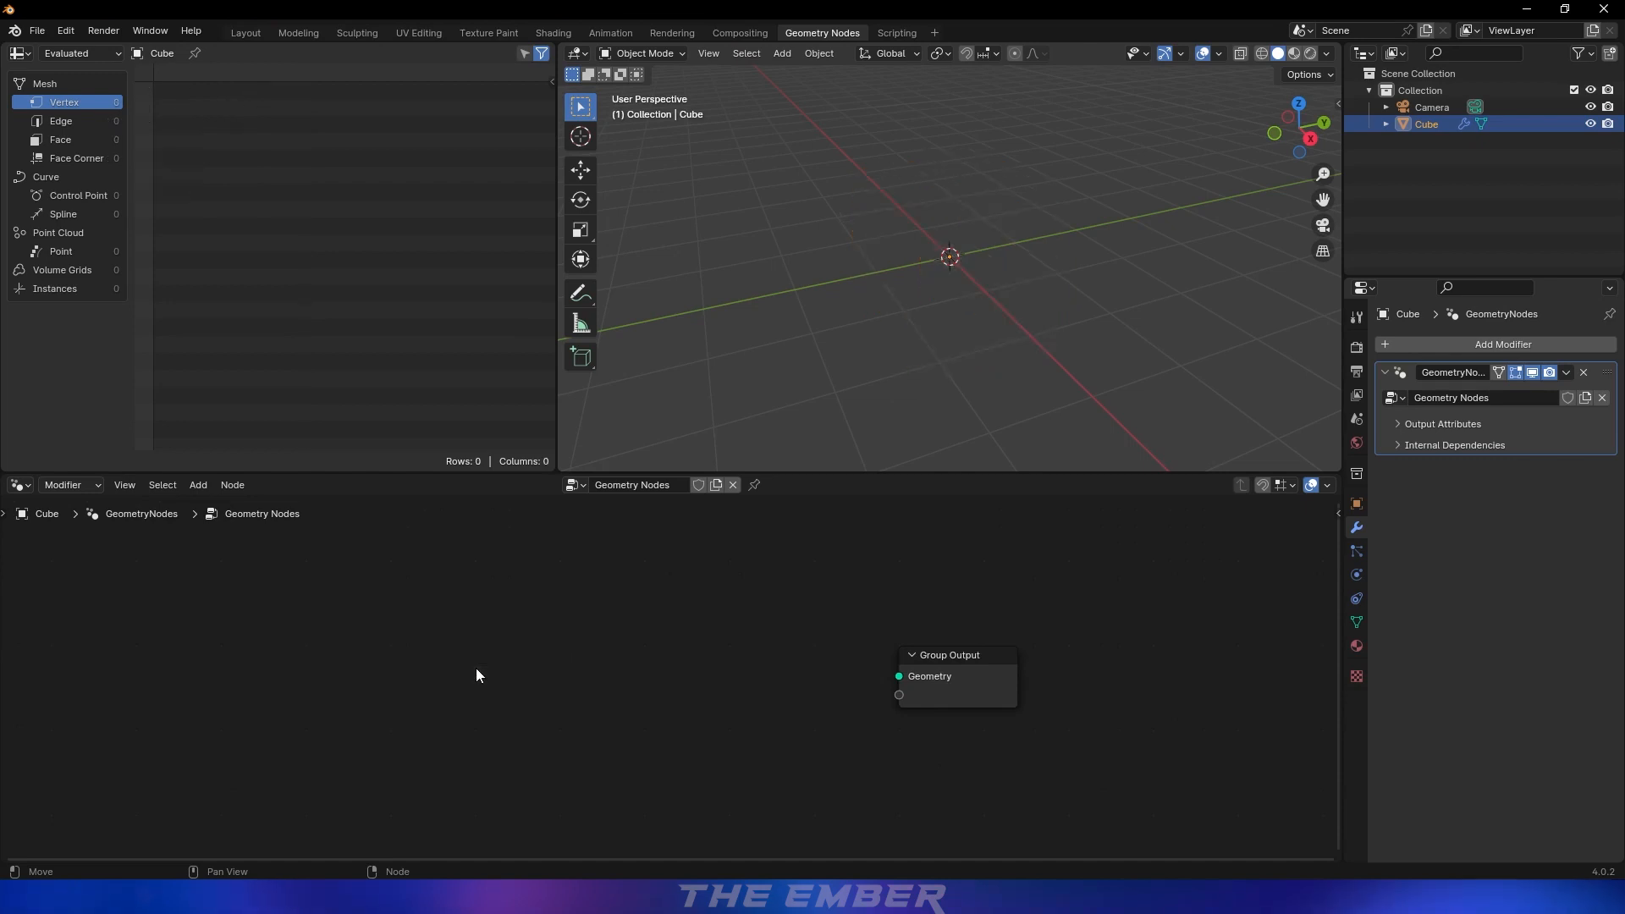
pyautogui.hotkey('ctrl', 's')
# Add a Volume to Mesh node and connect its Mesh output to the Group Output's Geometry input
pyautogui.hotkey('shift', 'a')
pyautogui.moveTo(429, 716)
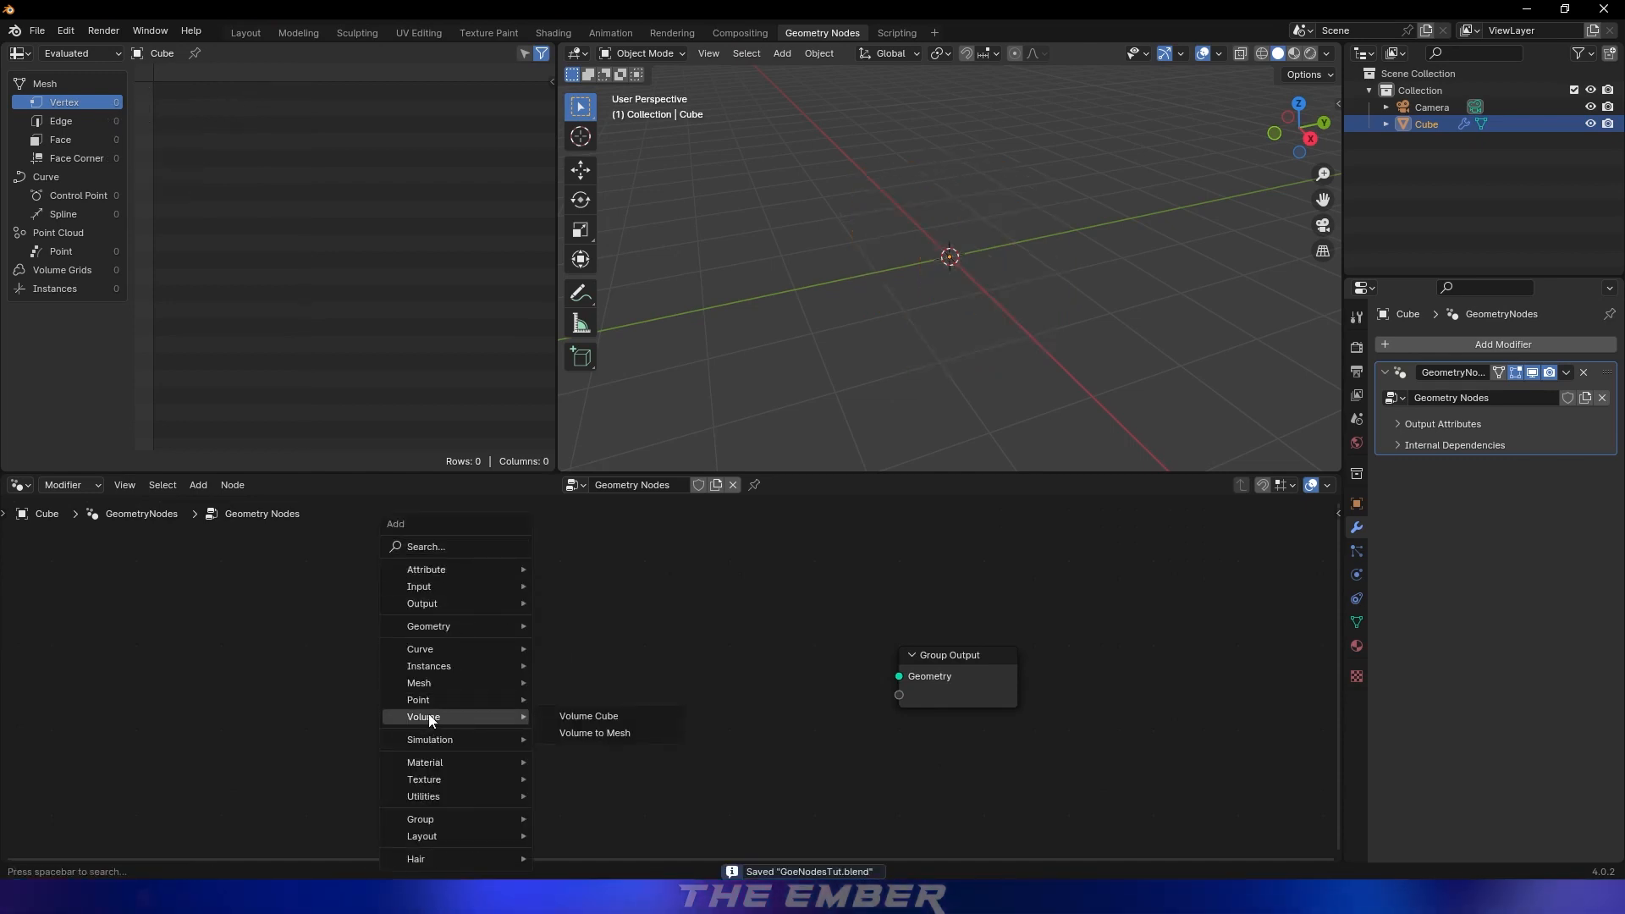
pyautogui.click(603, 732)
pyautogui.click(688, 641)
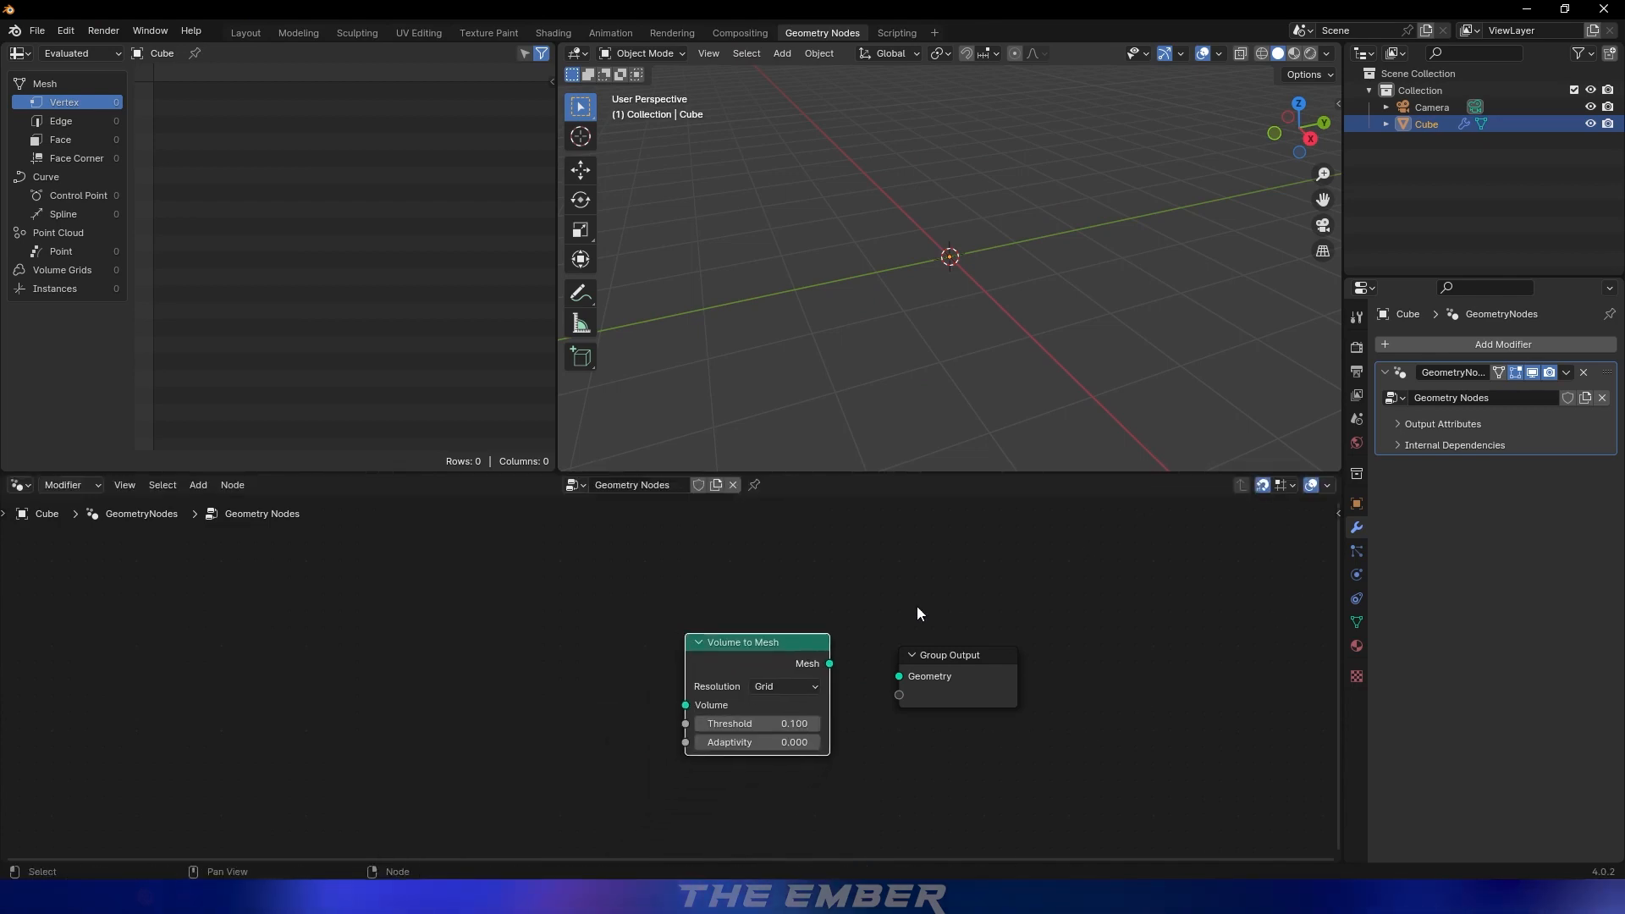
pyautogui.moveTo(763, 658); pyautogui.dragTo(895, 676)
# Add a Volume Cube node, link its Volume output to Volume to Mesh, and place it close beside that node
pyautogui.hotkey('shift', 'a')
pyautogui.moveTo(450, 595)
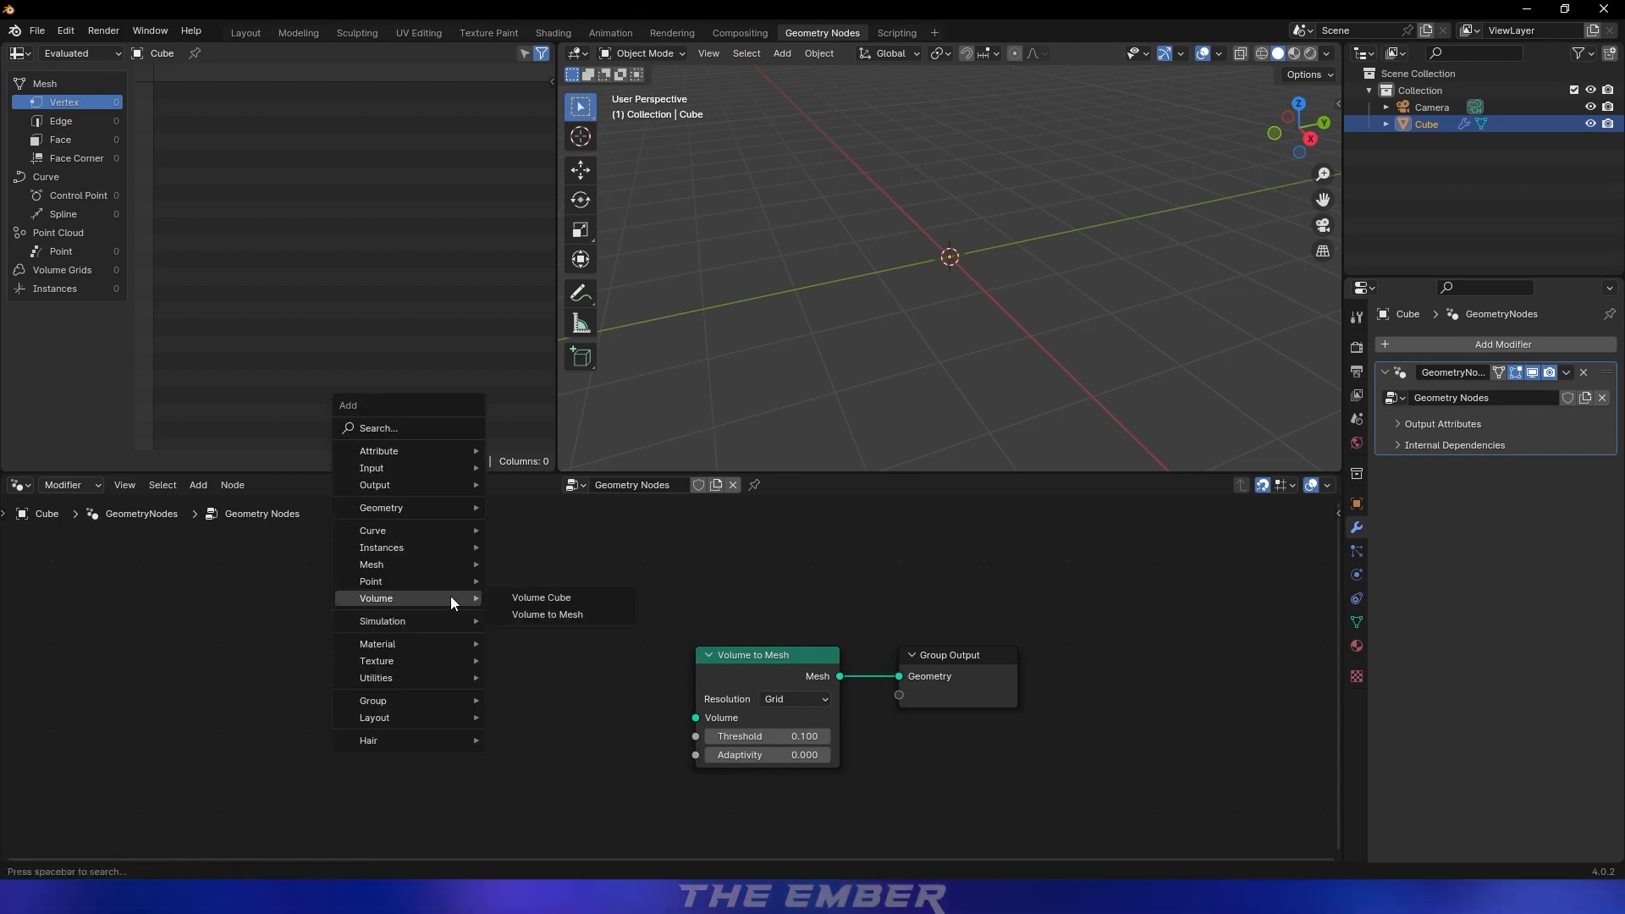
pyautogui.click(529, 598)
pyautogui.click(535, 647)
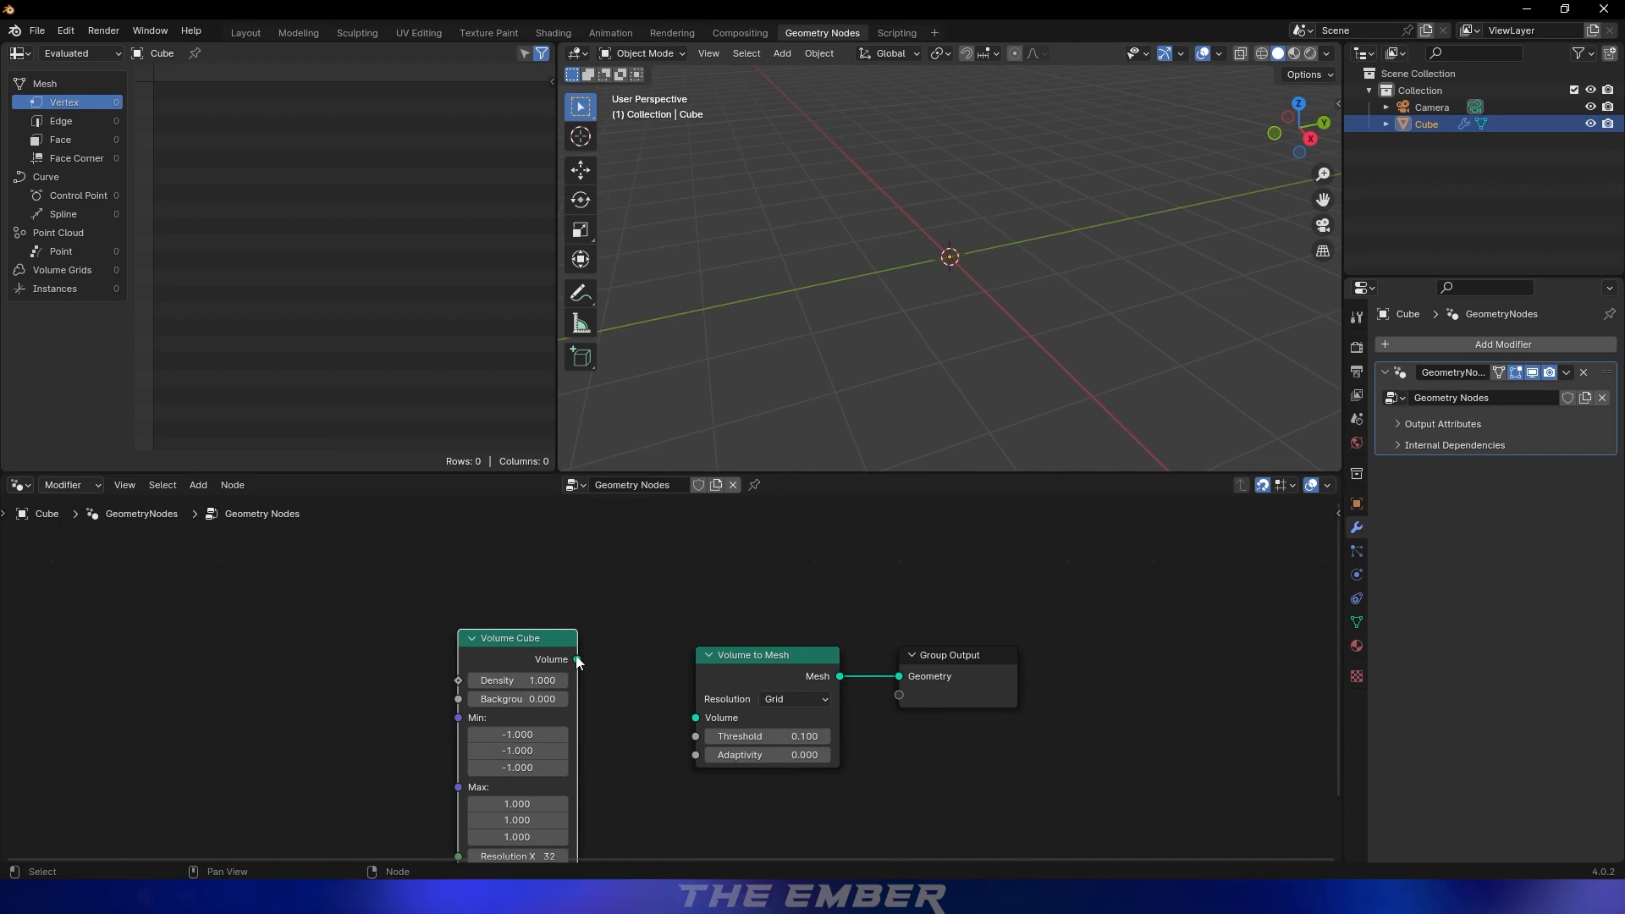
pyautogui.moveTo(577, 659); pyautogui.dragTo(698, 718)
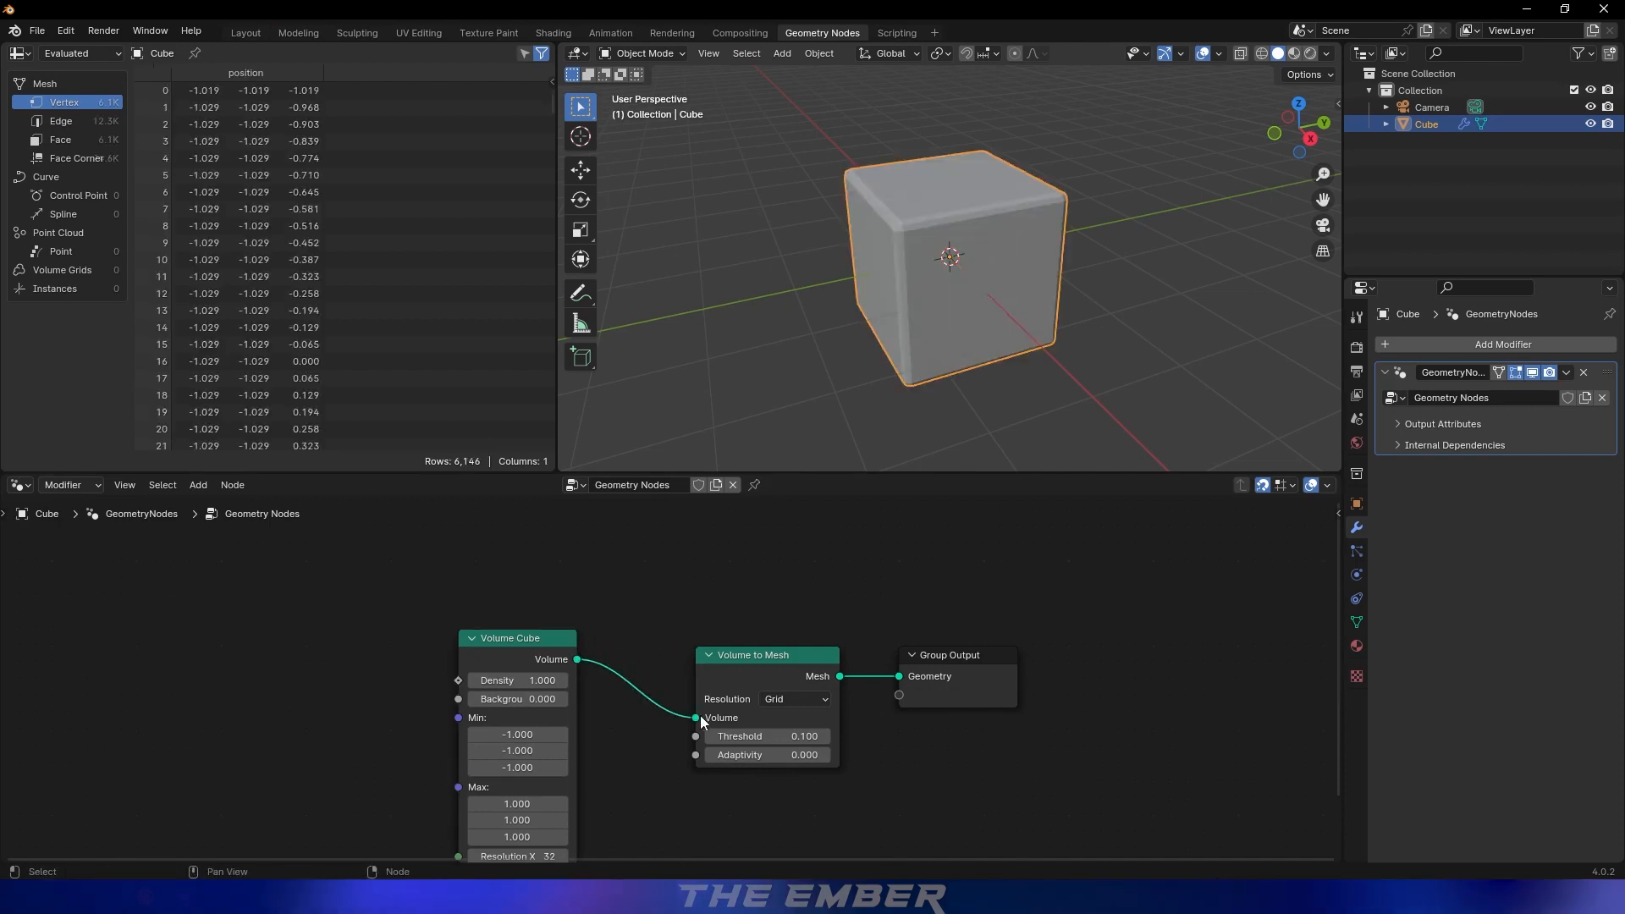
pyautogui.moveTo(514, 642); pyautogui.dragTo(618, 659)
pyautogui.moveTo(508, 651); pyautogui.dragTo(550, 606, button='middle')
pyautogui.hotkey('shift', 'a')
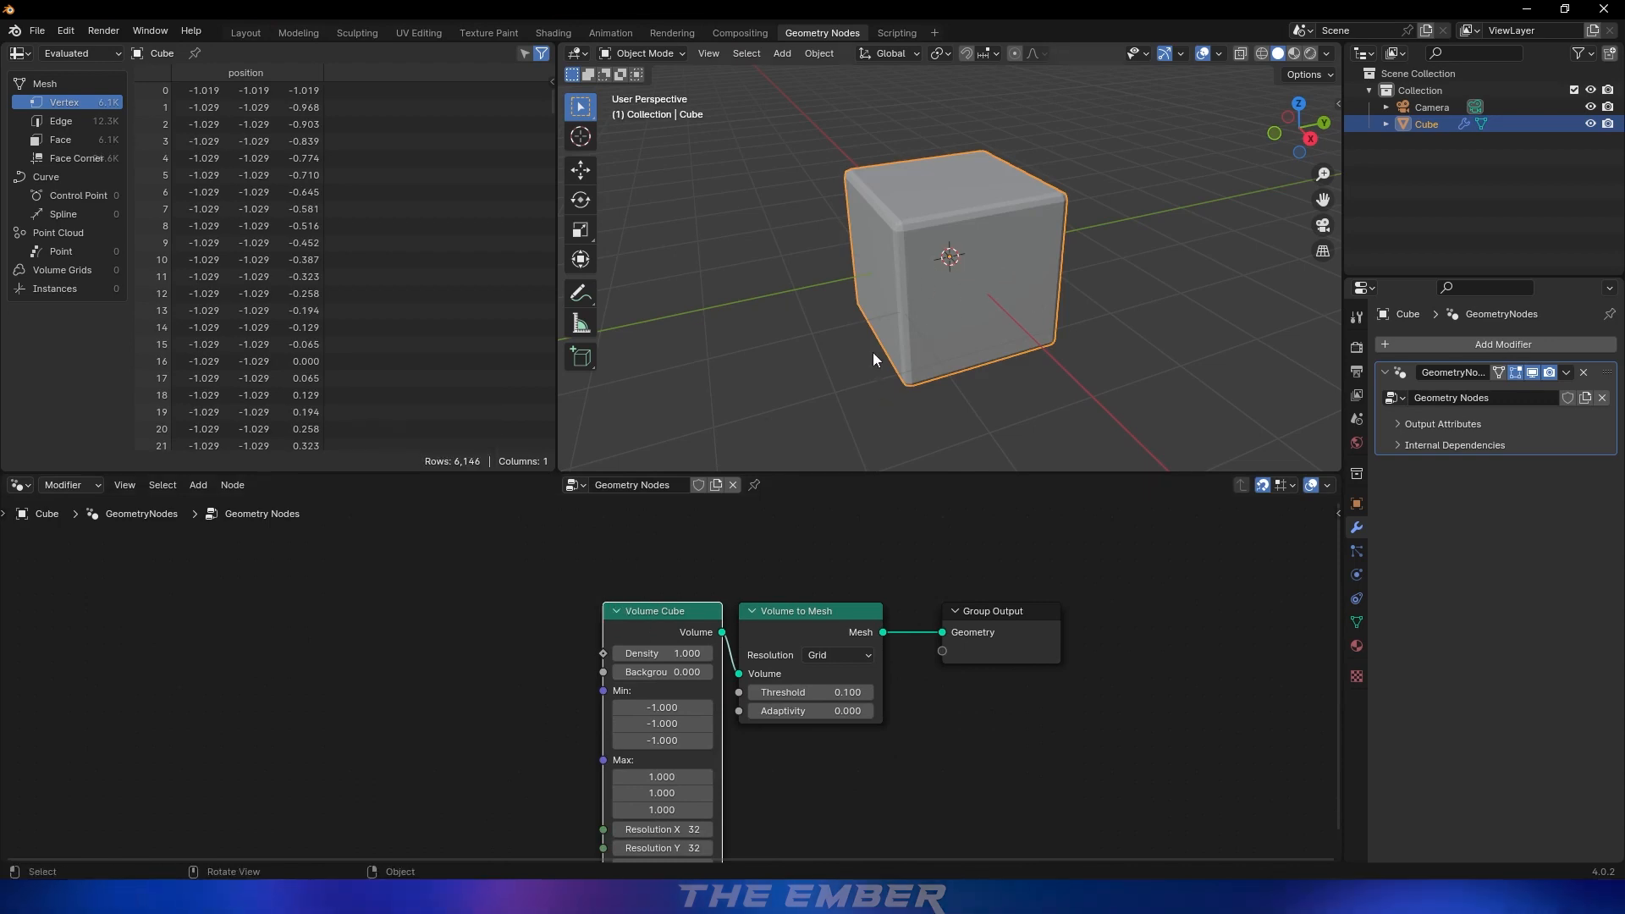
pyautogui.moveTo(513, 631); pyautogui.dragTo(563, 628, button='middle')
pyautogui.hotkey('shift', 'a')
pyautogui.moveTo(459, 604)
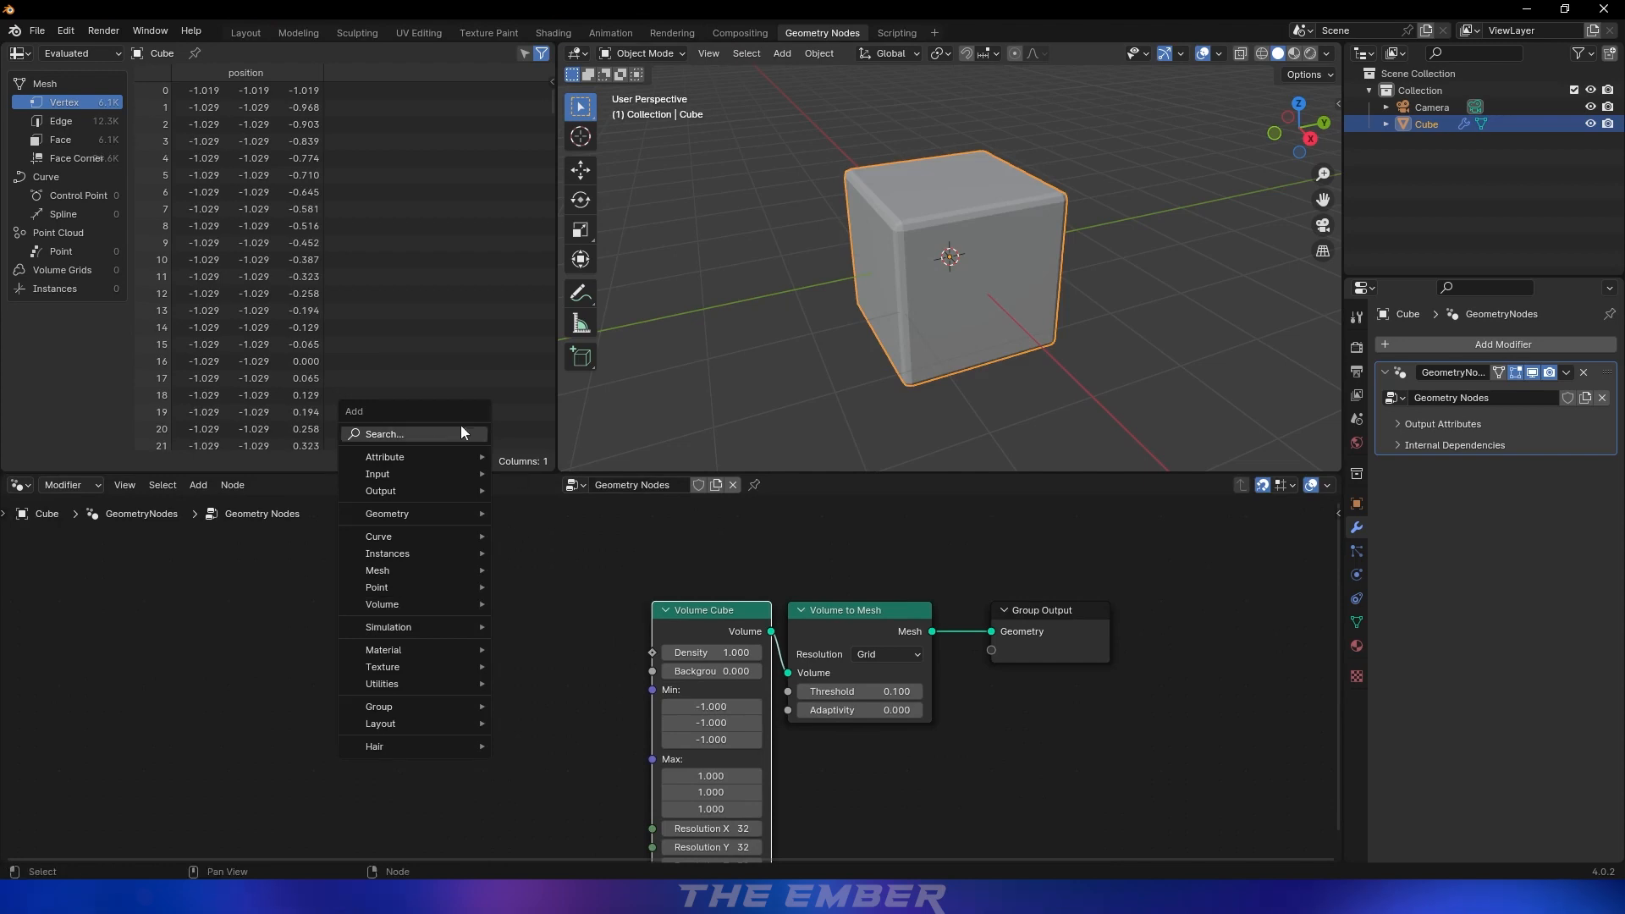
pyautogui.click(454, 433)
pyautogui.write('color')
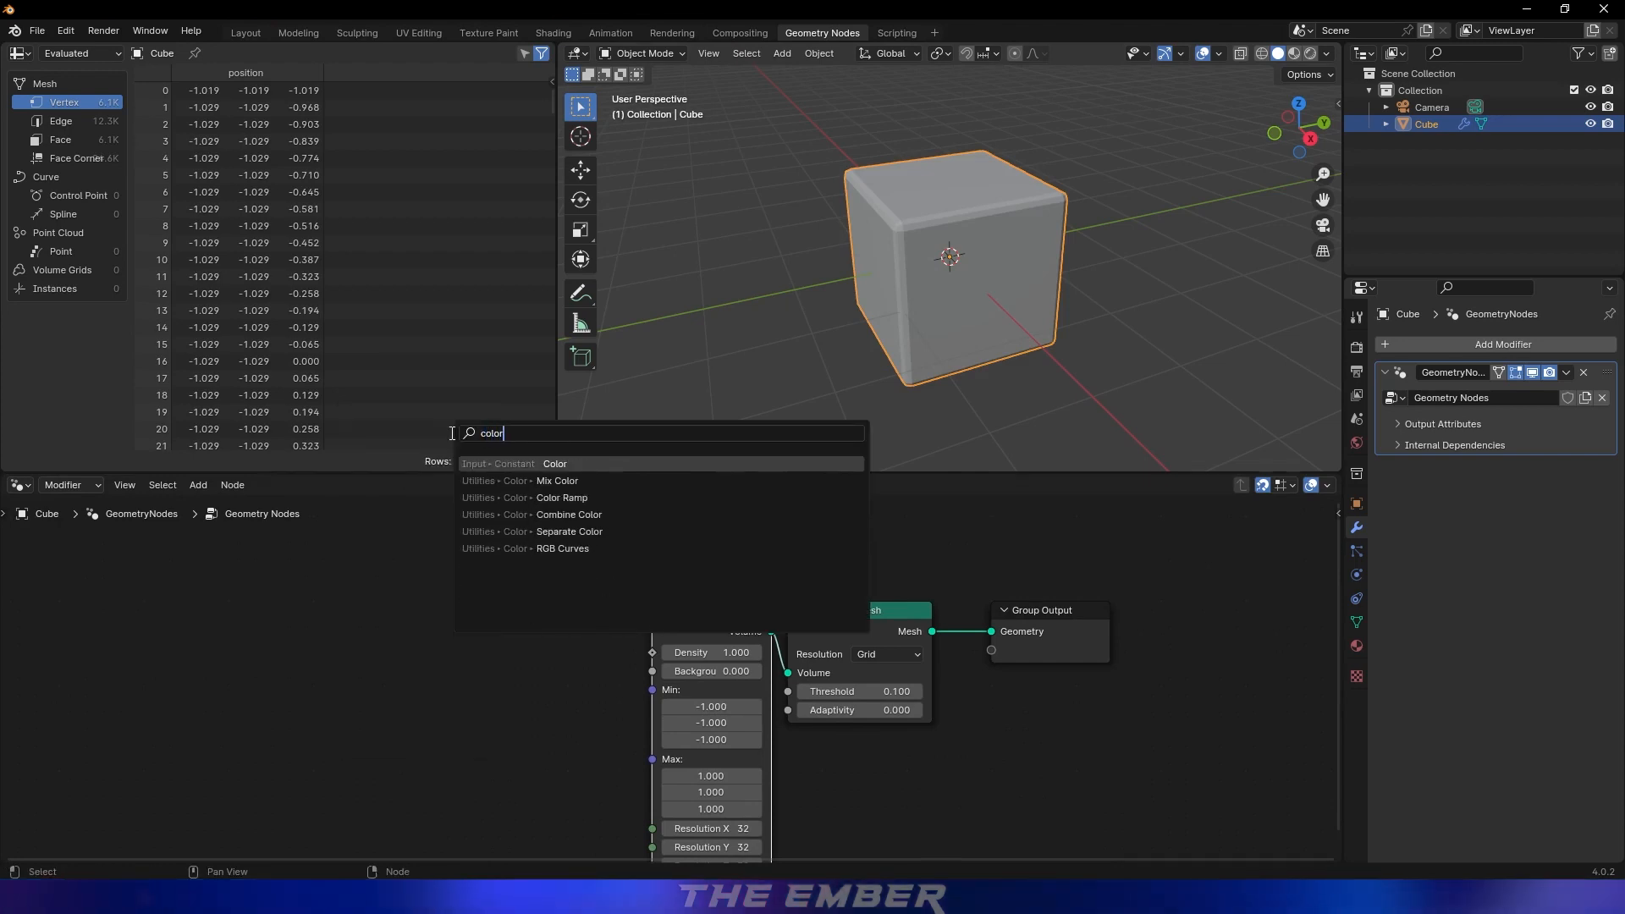
pyautogui.press('Return')
pyautogui.press('Escape')
# Add a Color Ramp node in the free space before the Volume Cube node
pyautogui.hotkey('shift', 'a')
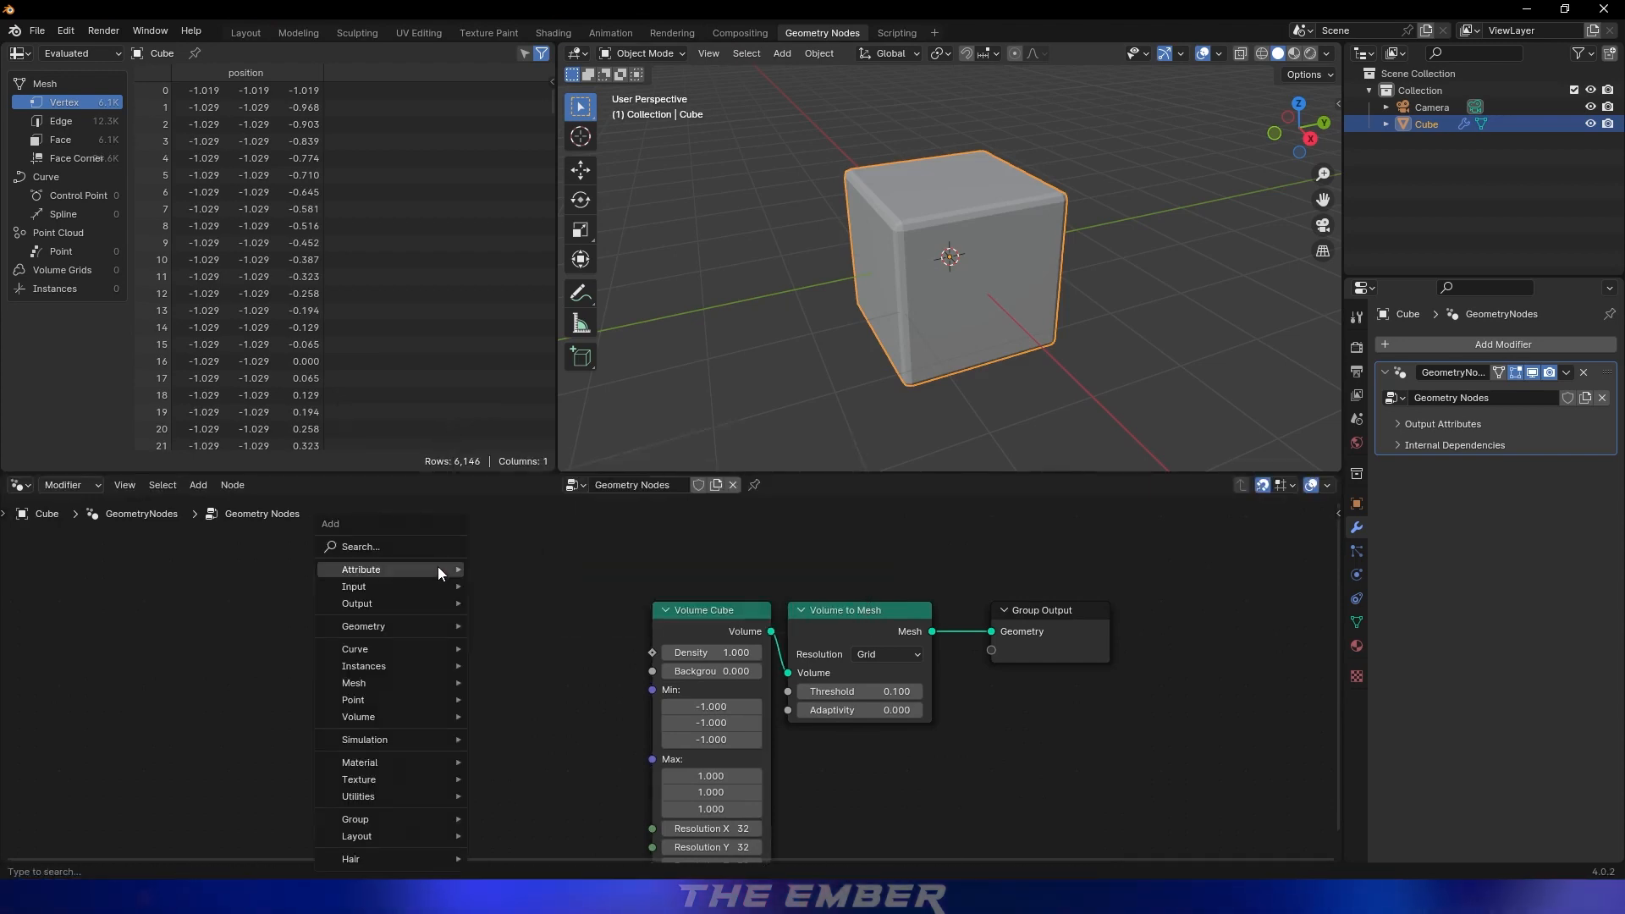
pyautogui.write('ramp')
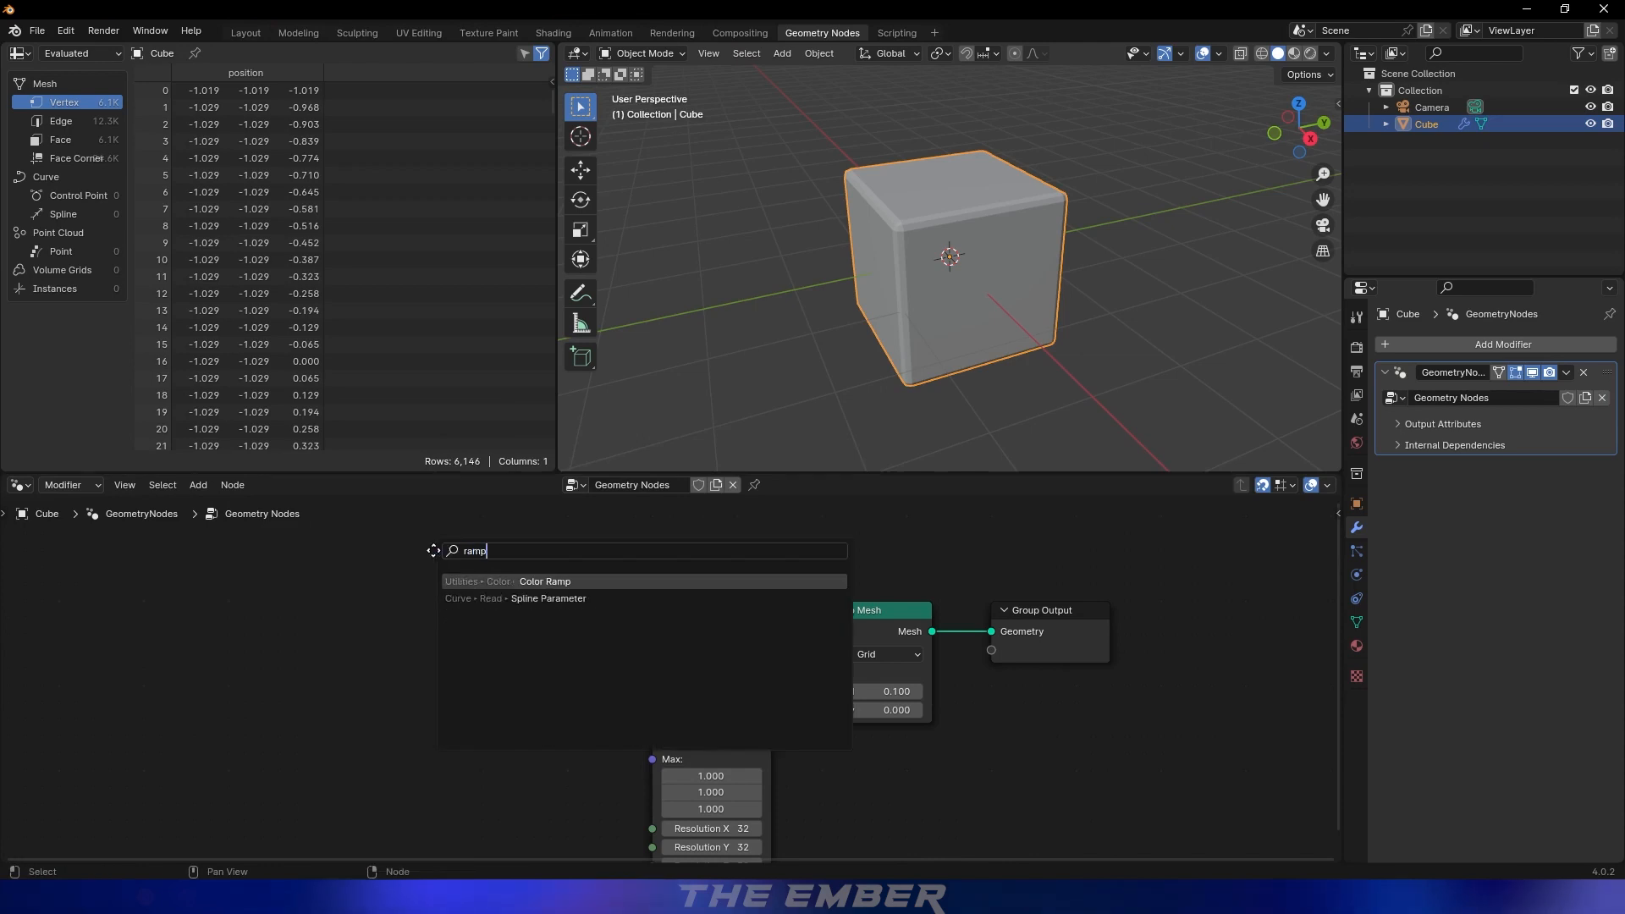
pyautogui.press('Return')
pyautogui.click(401, 627)
# Add a Wave Texture node and link its Color output through the Color Ramp's Fac and Color into the Volume Cube's Density
pyautogui.hotkey('shift', 'a')
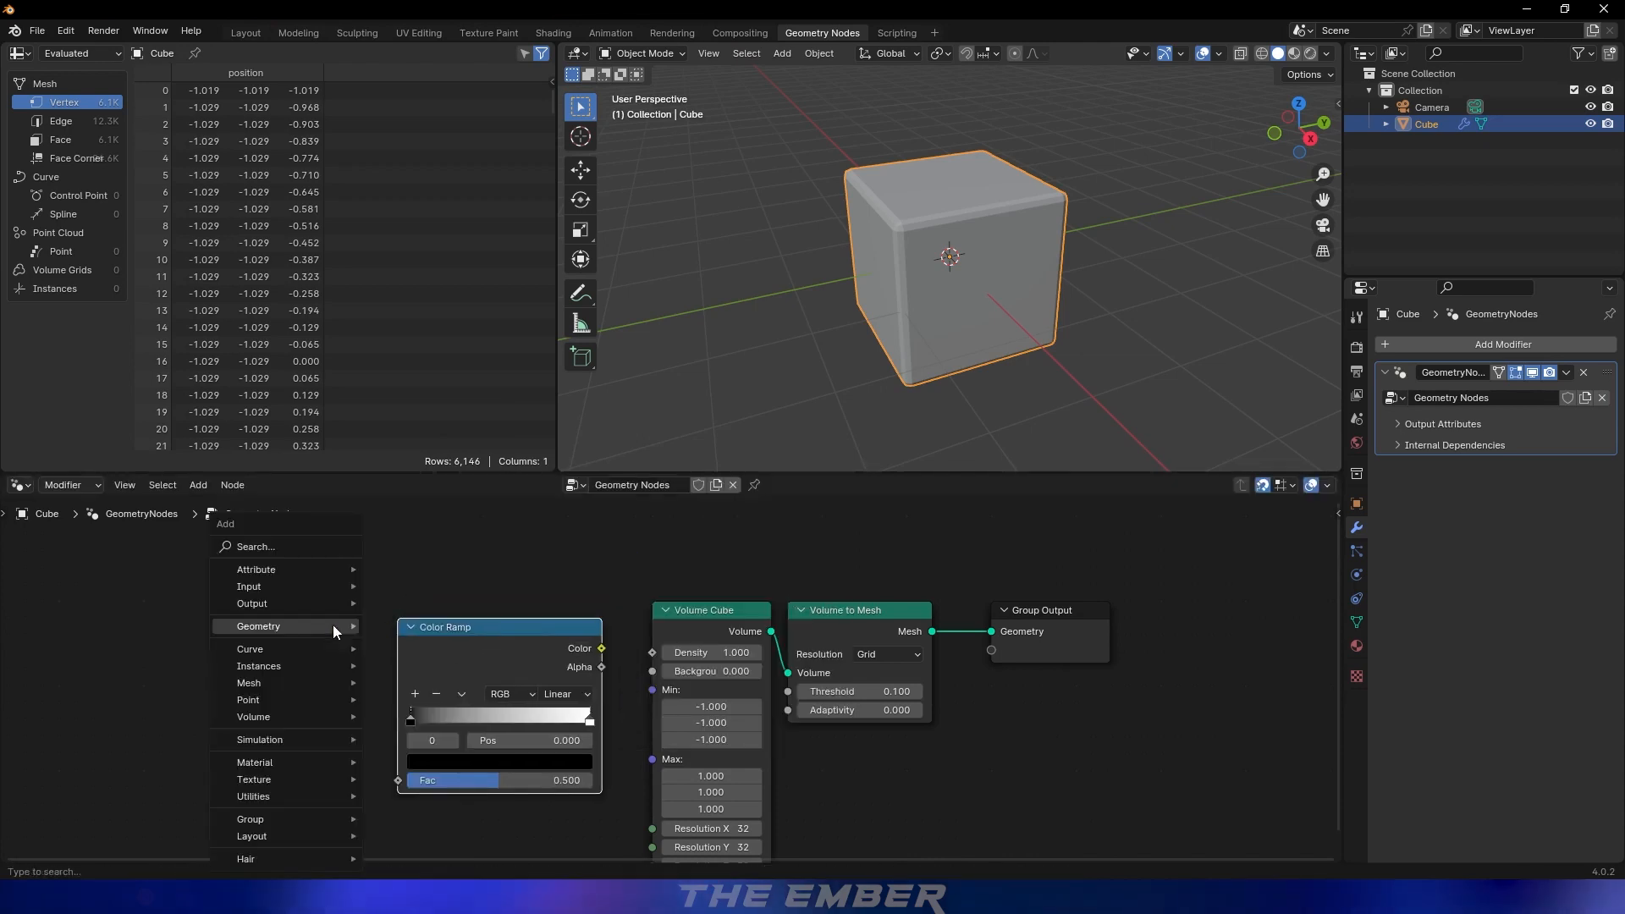
pyautogui.click(281, 546)
pyautogui.write('wave')
pyautogui.press('Return')
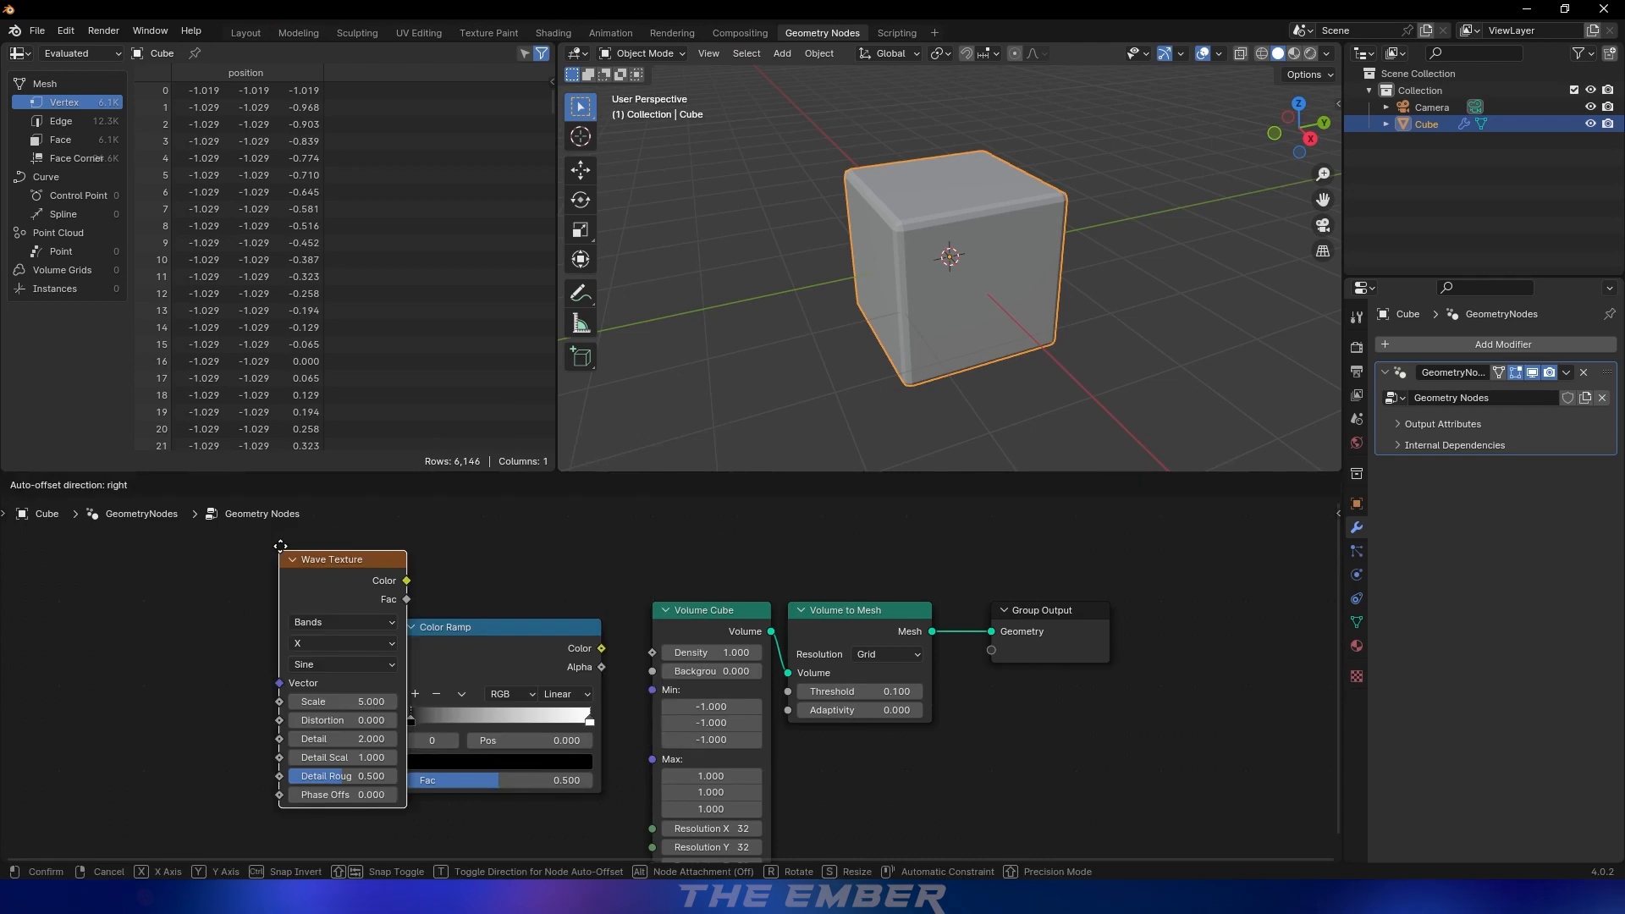
pyautogui.click(188, 597)
pyautogui.press('Home')
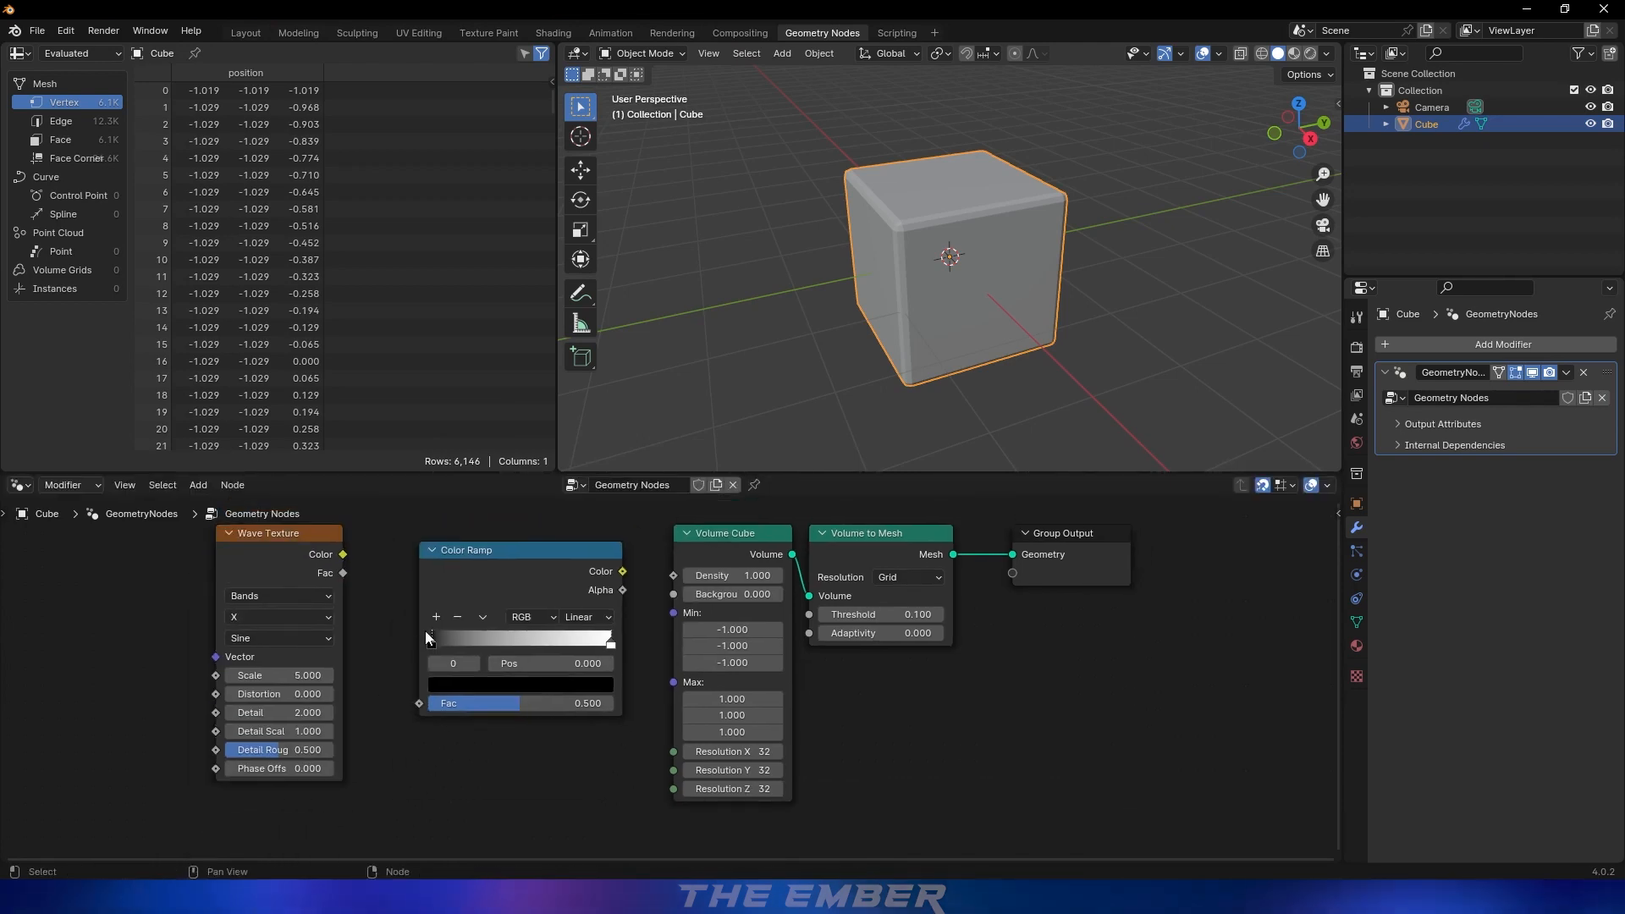
pyautogui.moveTo(343, 555); pyautogui.dragTo(421, 703)
pyautogui.moveTo(623, 572); pyautogui.dragTo(681, 583)
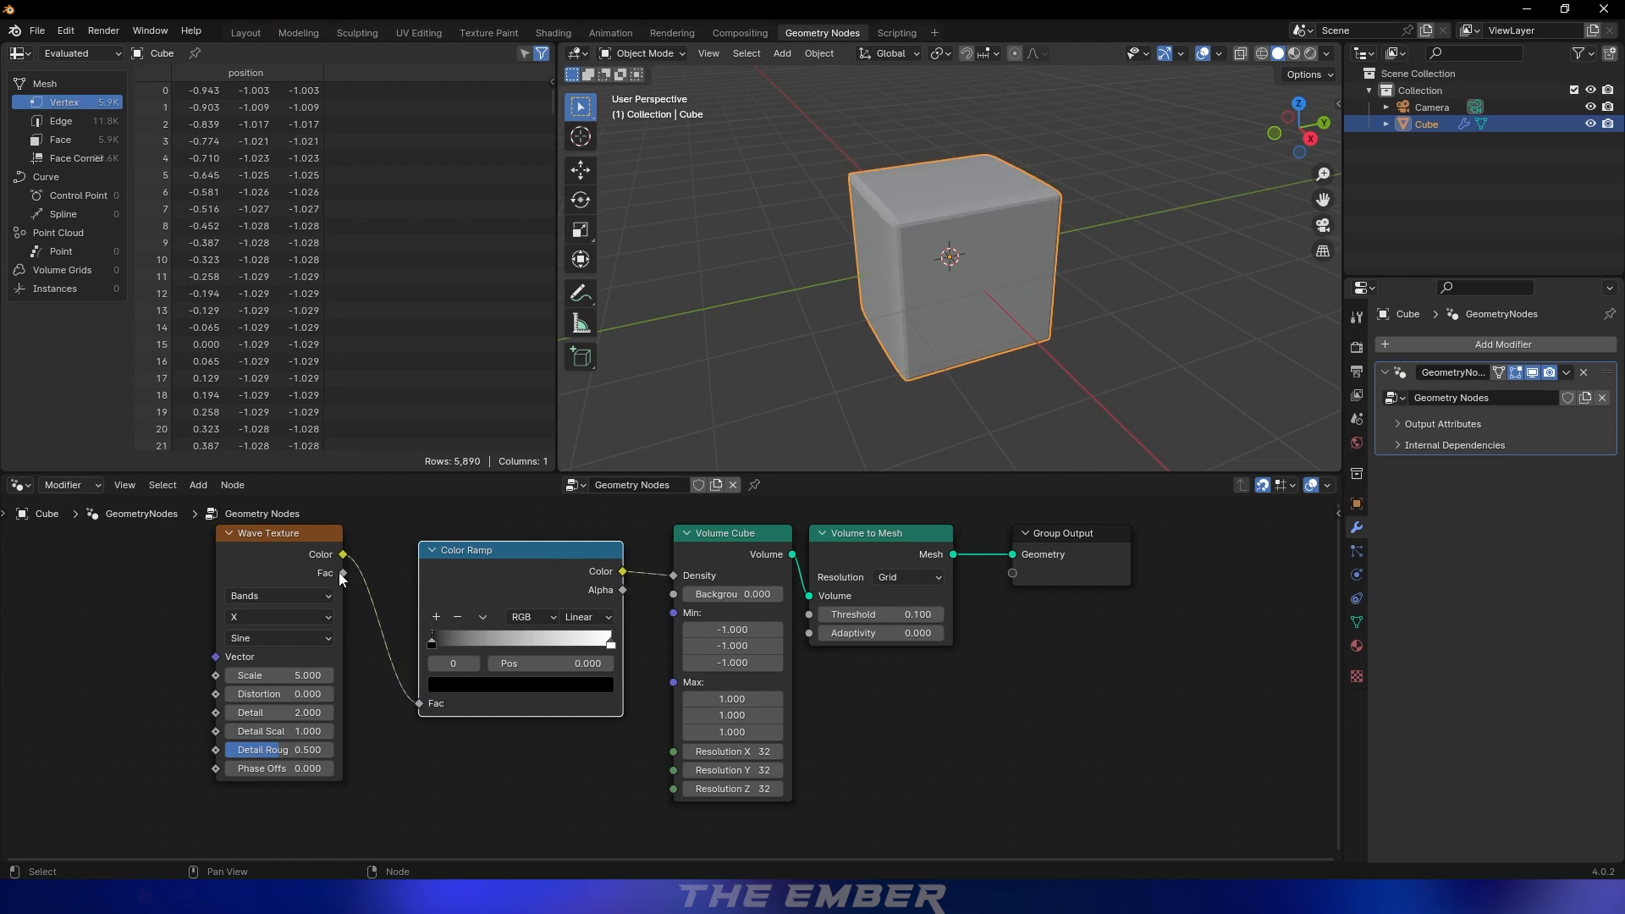
# Set the Wave Texture to Rings with Distortion 1.3, Detail 15 and Detail Scale 13.2
pyautogui.click(306, 596)
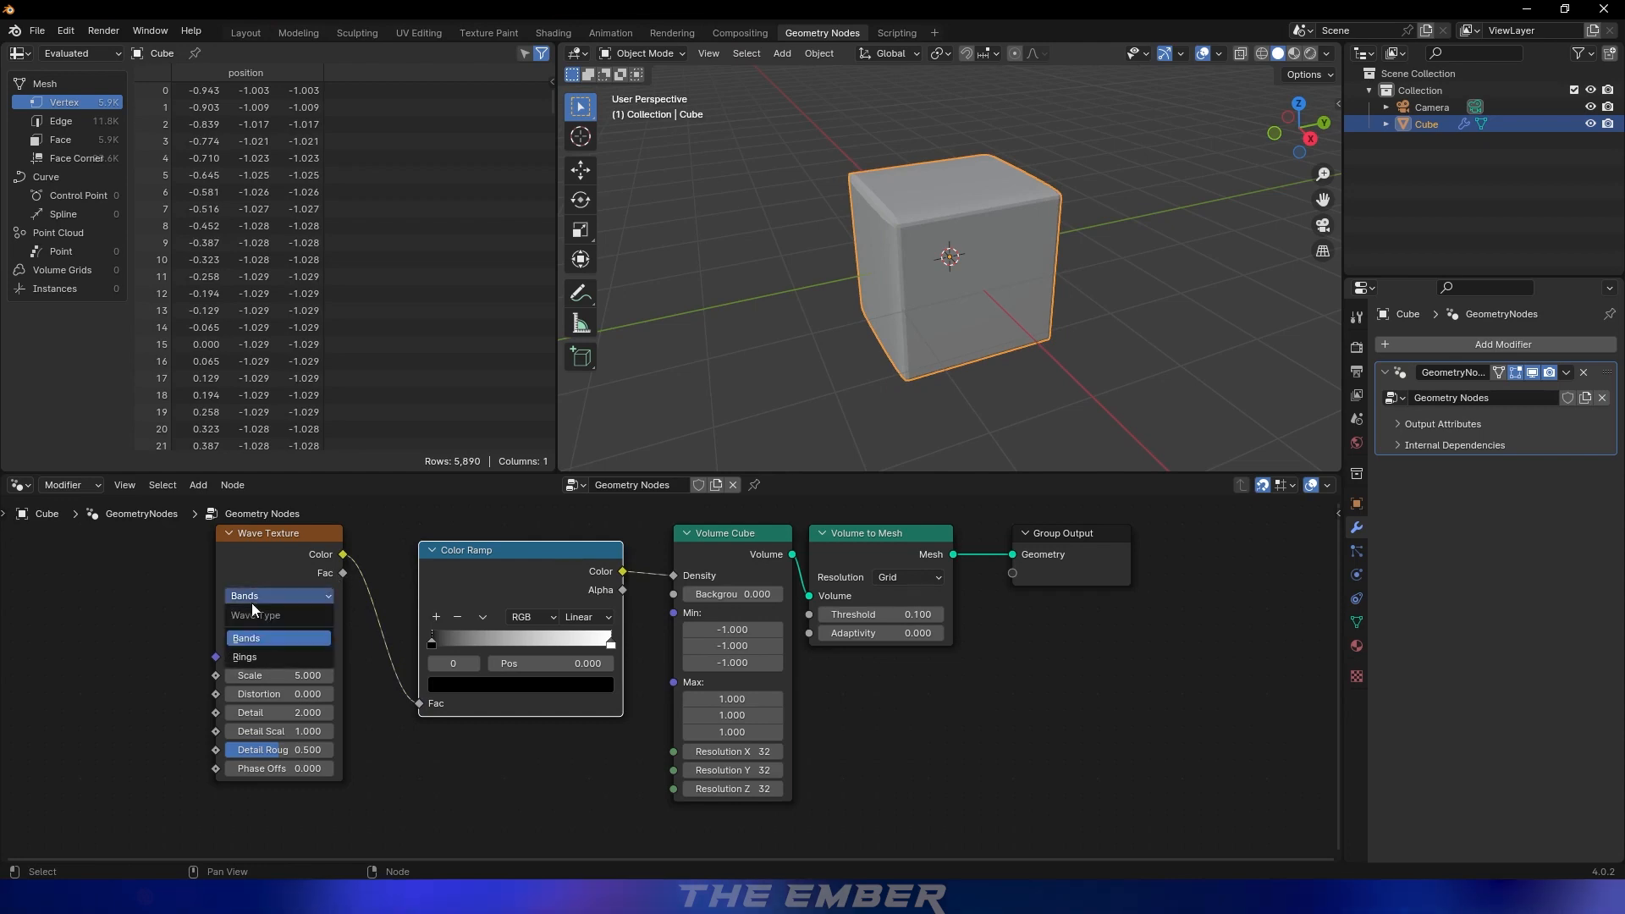
pyautogui.click(250, 656)
pyautogui.click(277, 694)
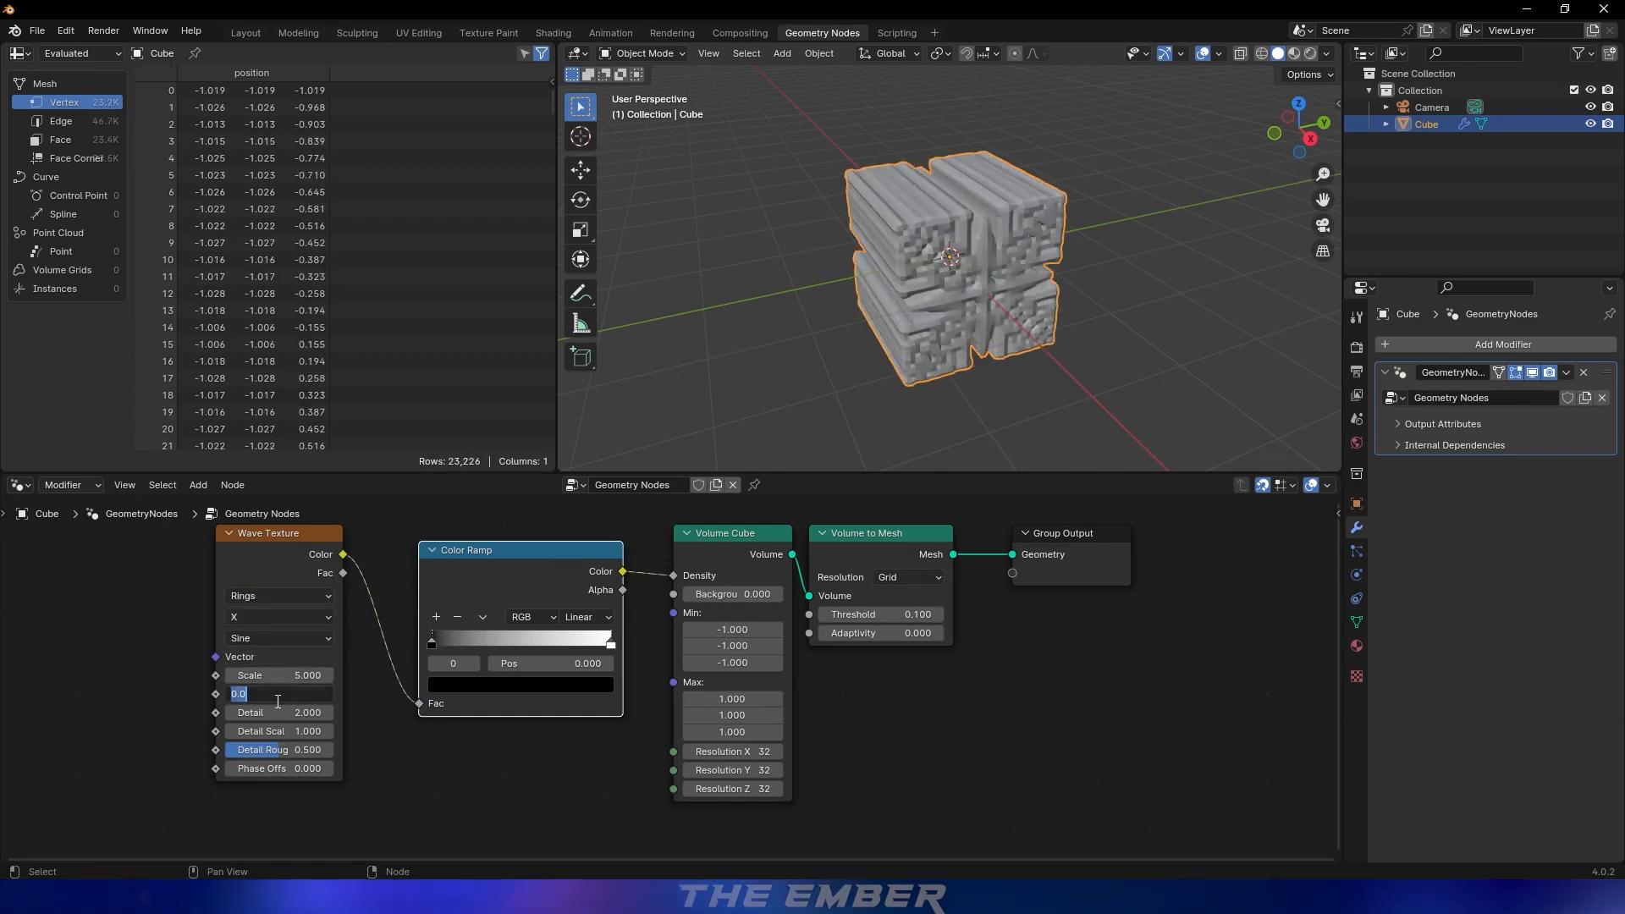
pyautogui.write('1.3')
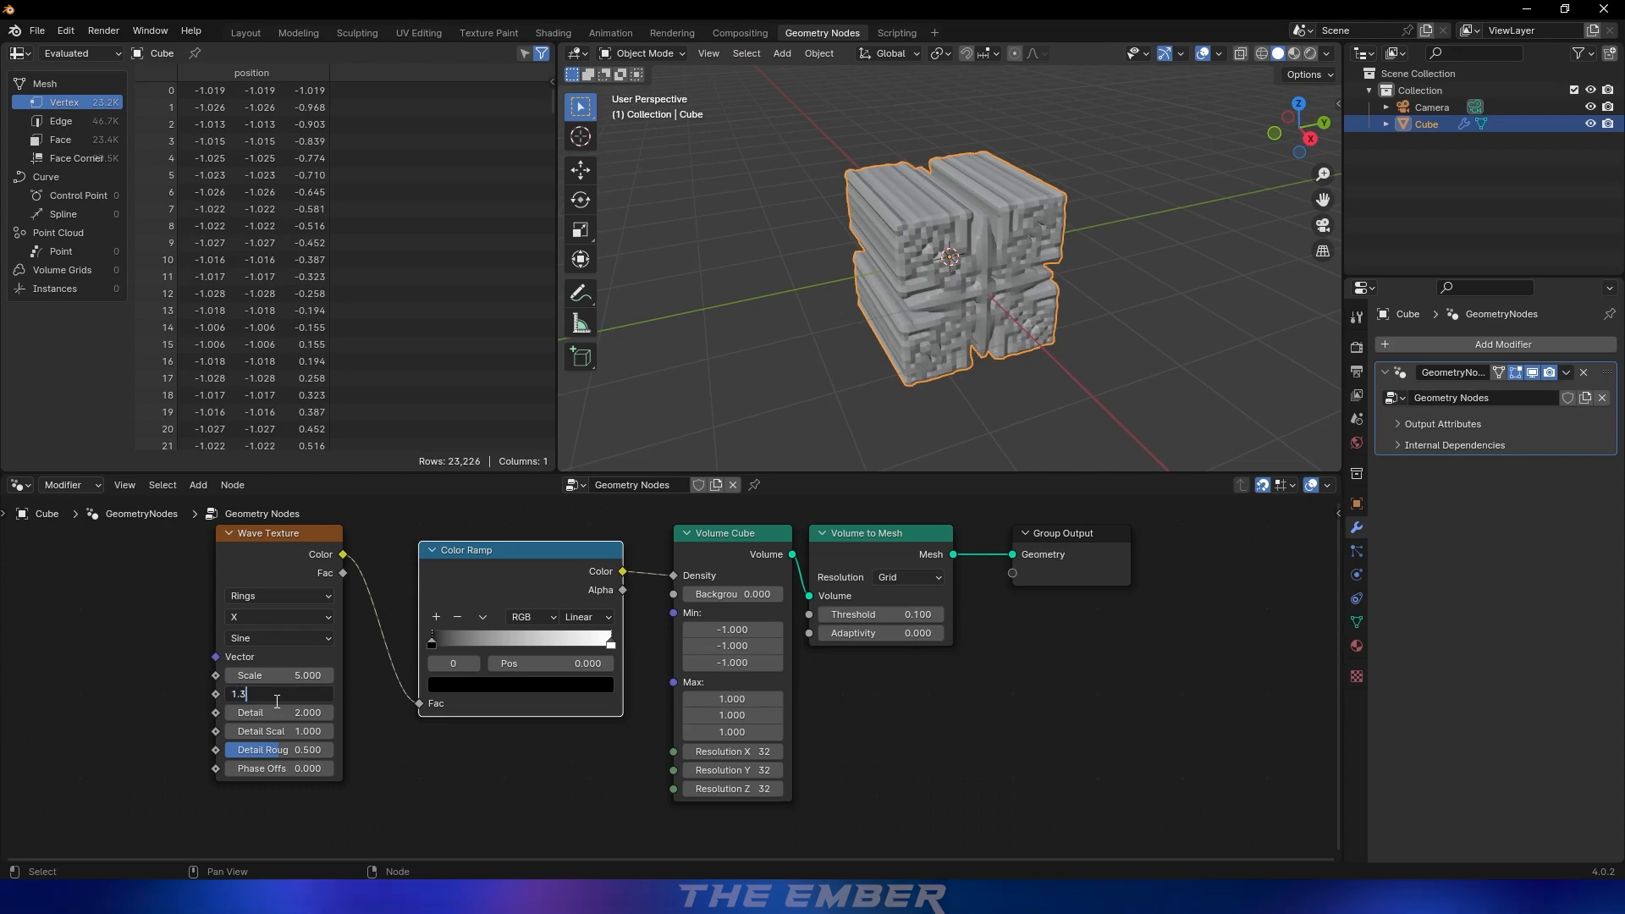
pyautogui.press('Tab')
pyautogui.write('15')
pyautogui.press('Tab')
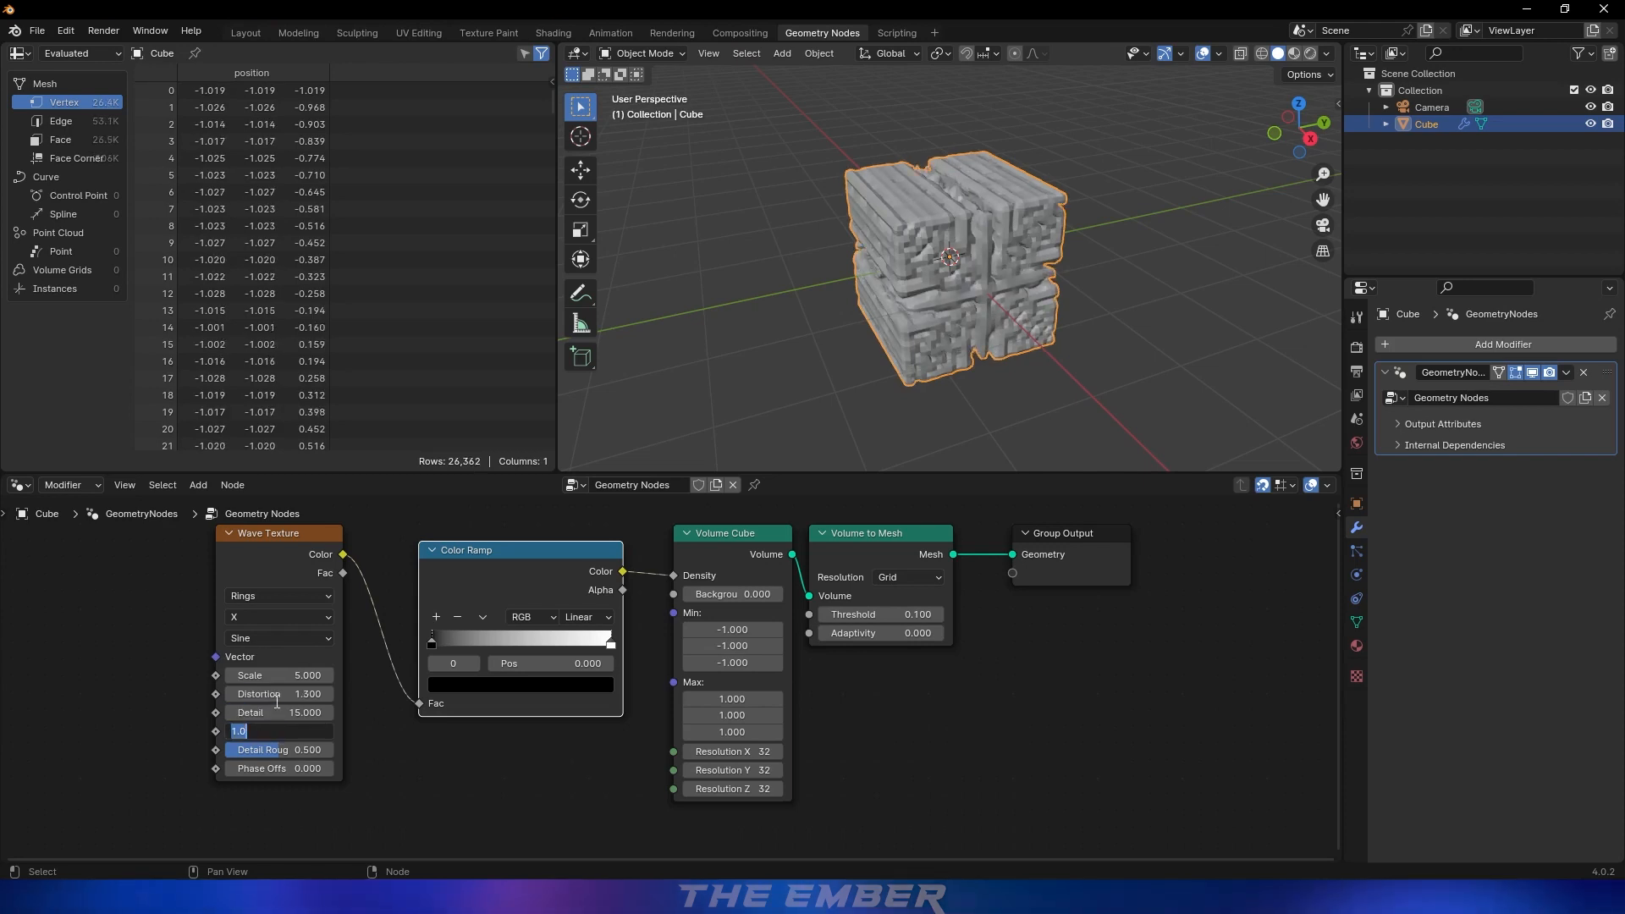
pyautogui.write('13.2')
pyautogui.press('Return')
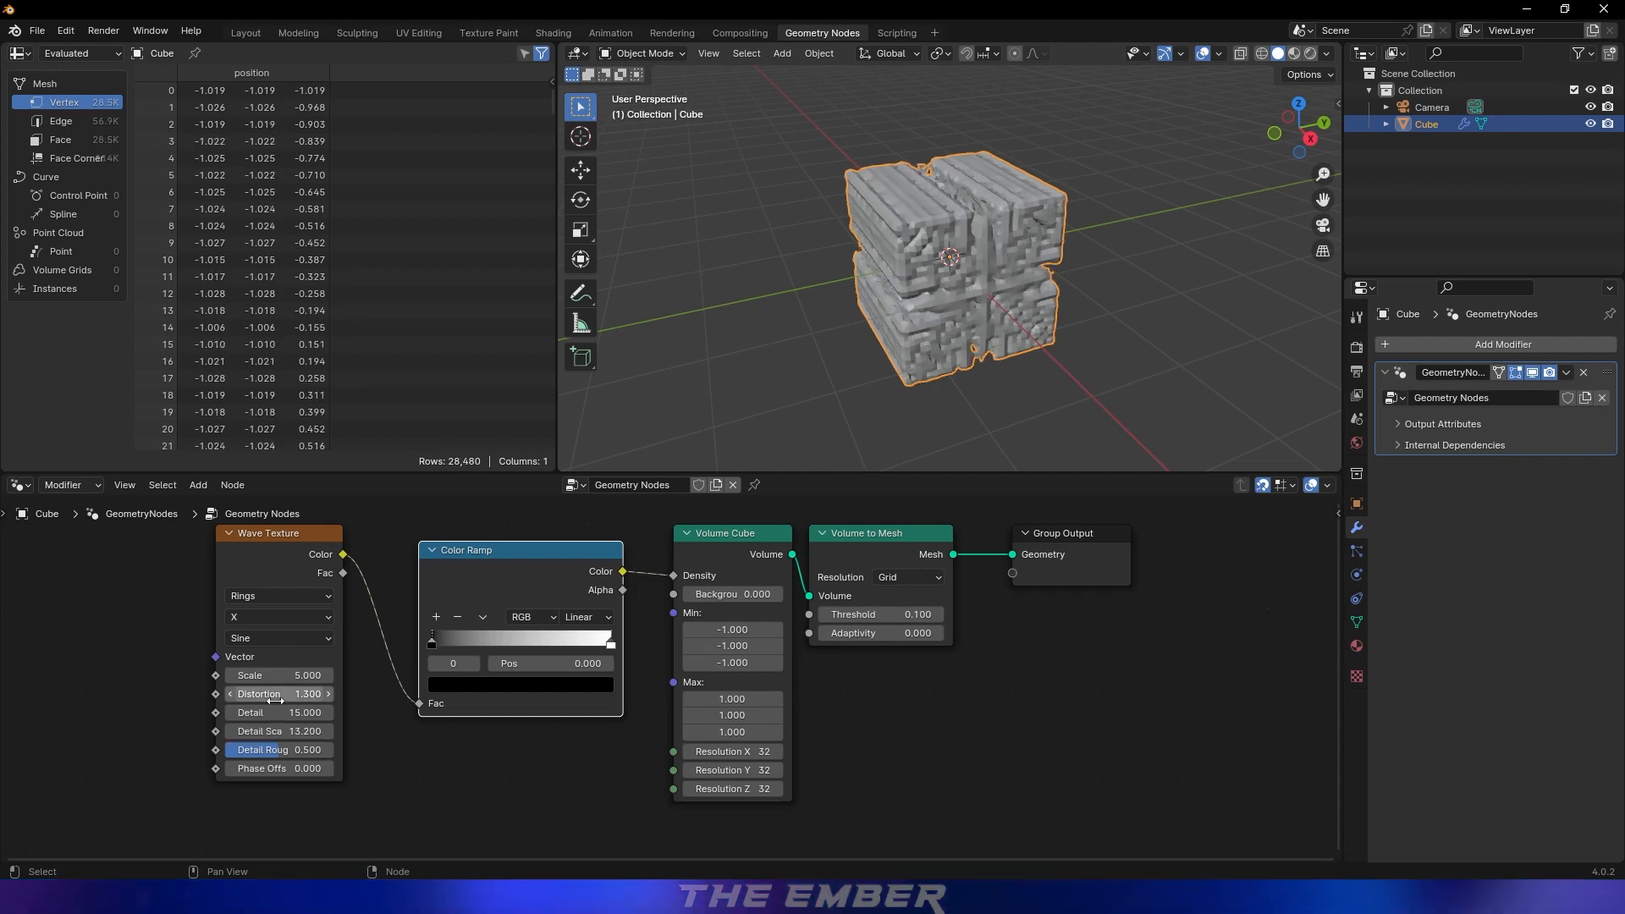
# Set the Wave Texture's Detail Roughness to 0.262 and its Phase Offset to 2.6
pyautogui.doubleClick(270, 751)
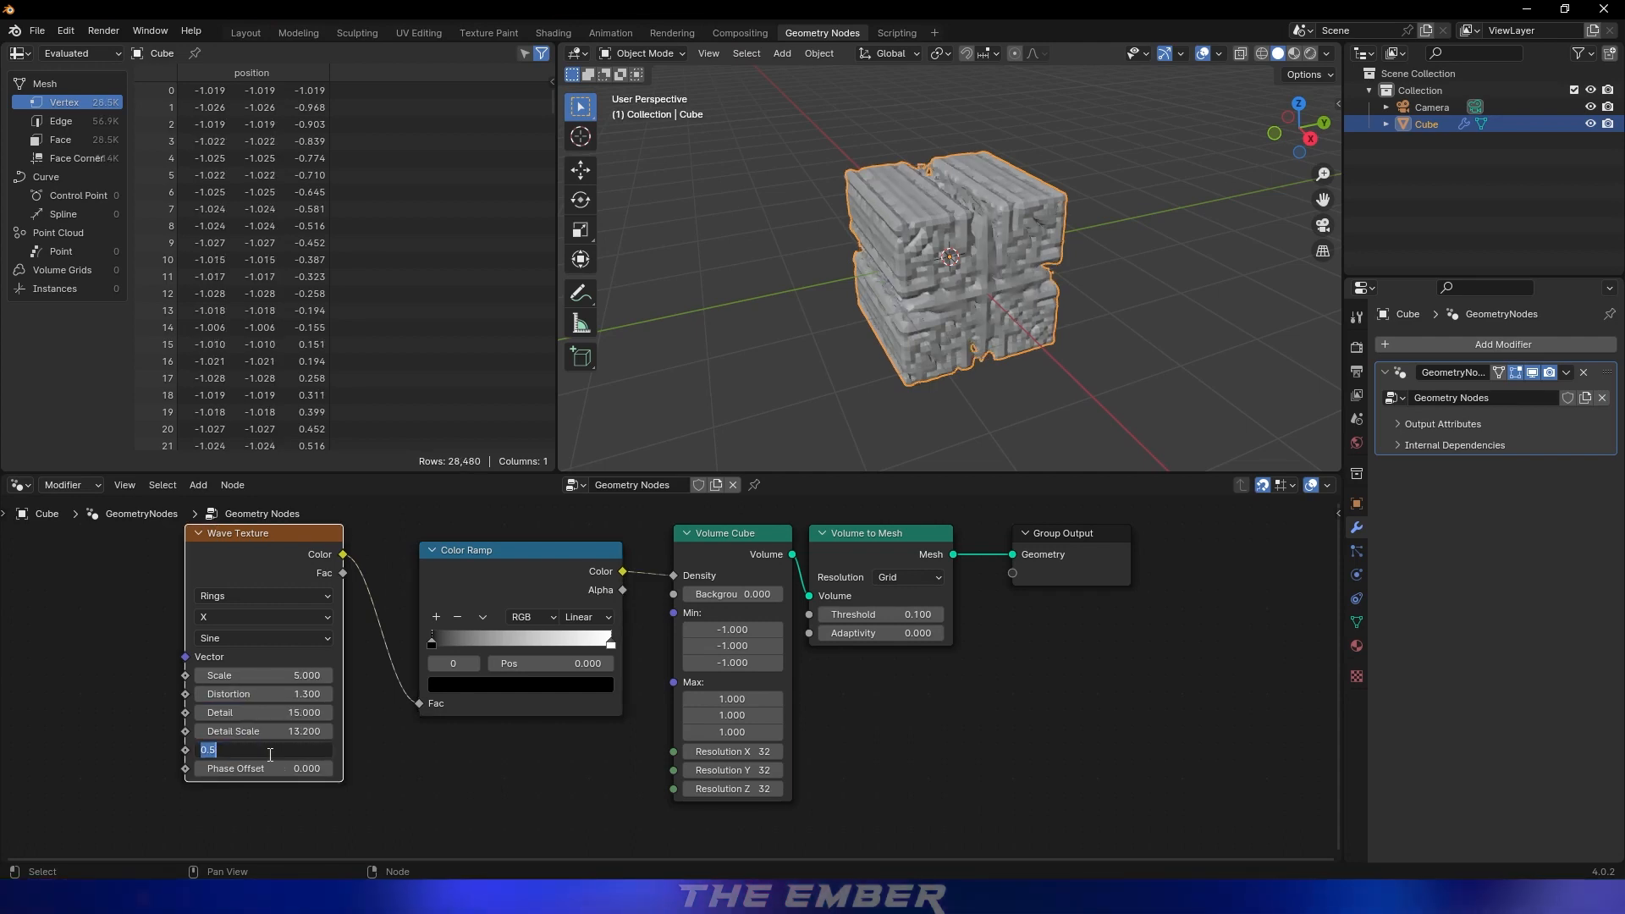
pyautogui.write('.262')
pyautogui.press('Return')
pyautogui.doubleClick(275, 768)
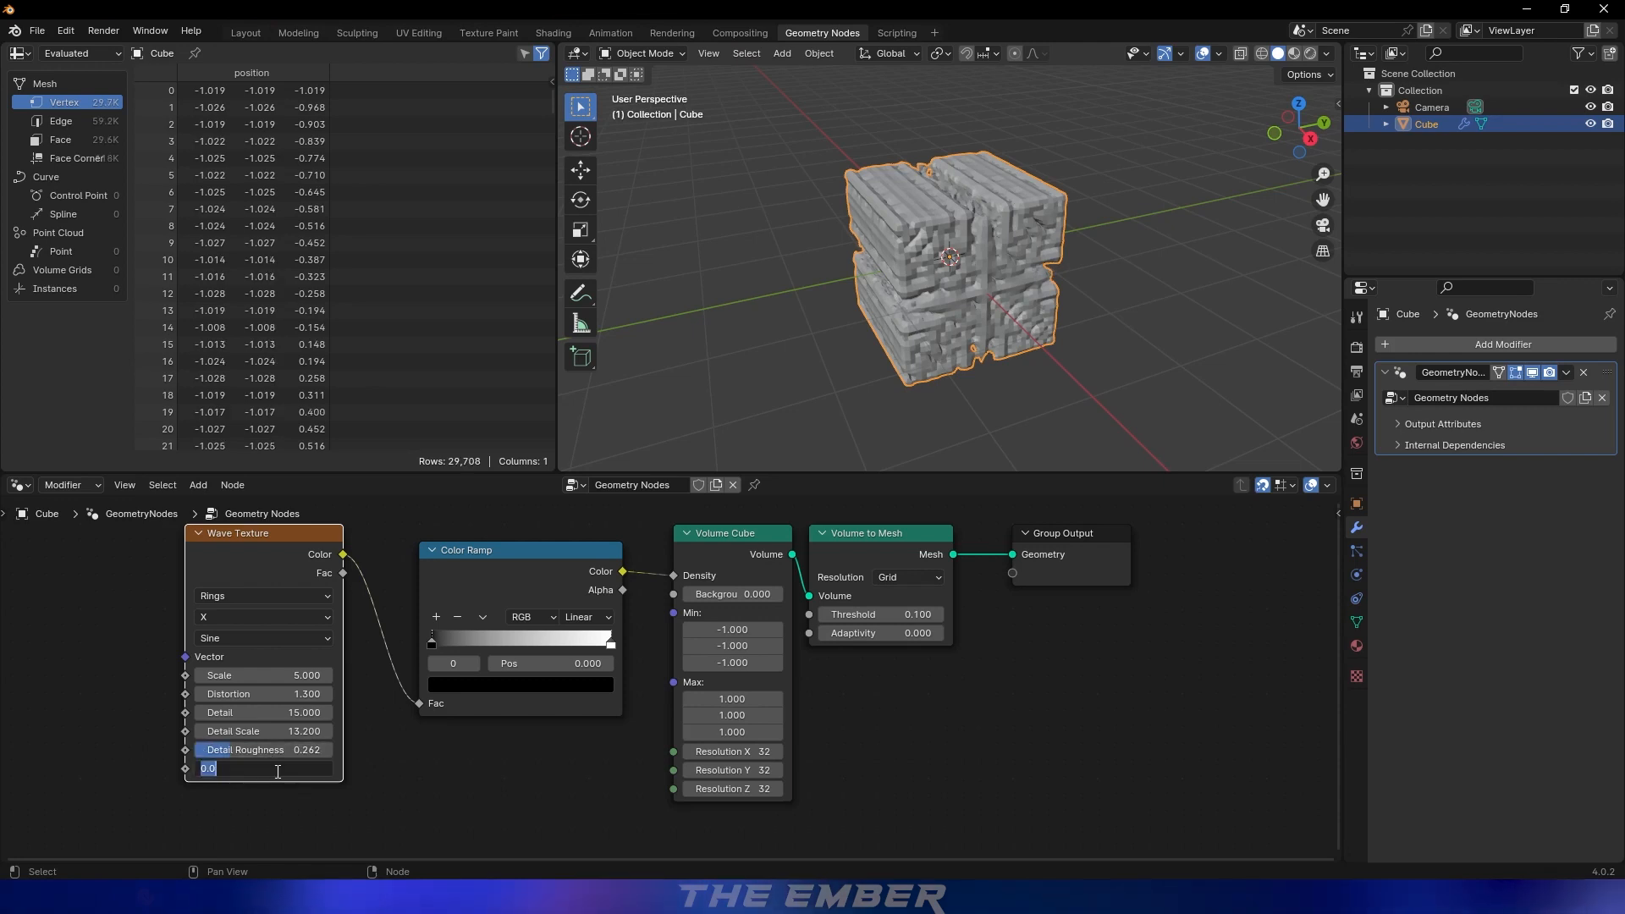
pyautogui.write('2.6')
pyautogui.press('Return')
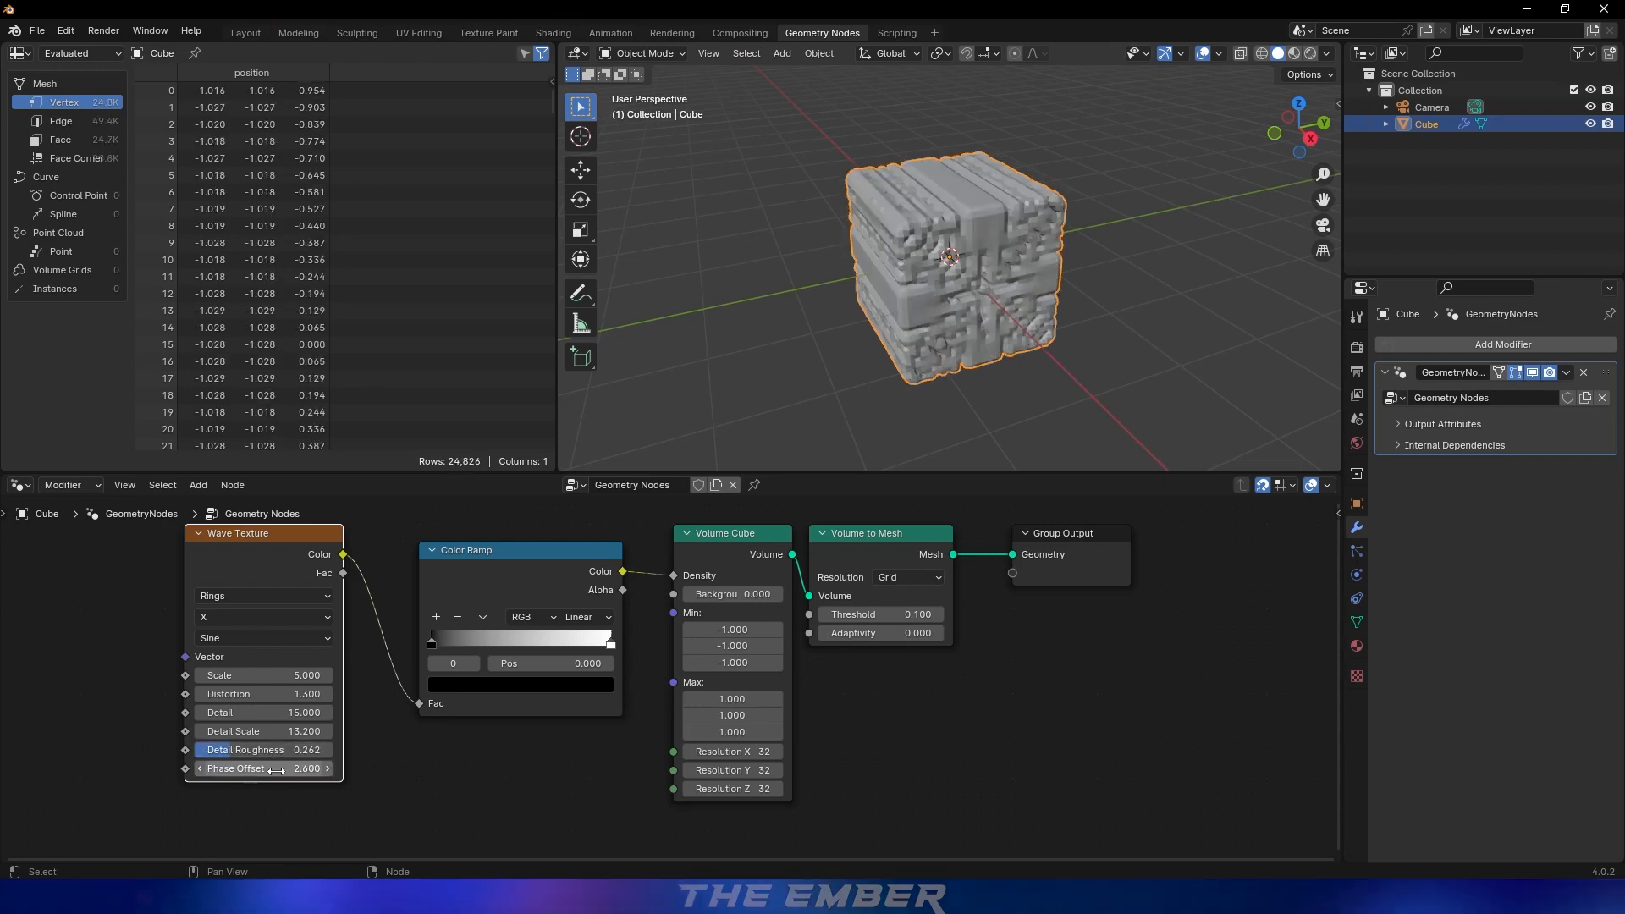
# Move the Color Ramp's black stop inward and its white stop to about 0.627, and save the file
pyautogui.moveTo(982, 211); pyautogui.dragTo(946, 254, button='middle')
pyautogui.scroll(8, 997, 252)
pyautogui.scroll(-8, 946, 260)
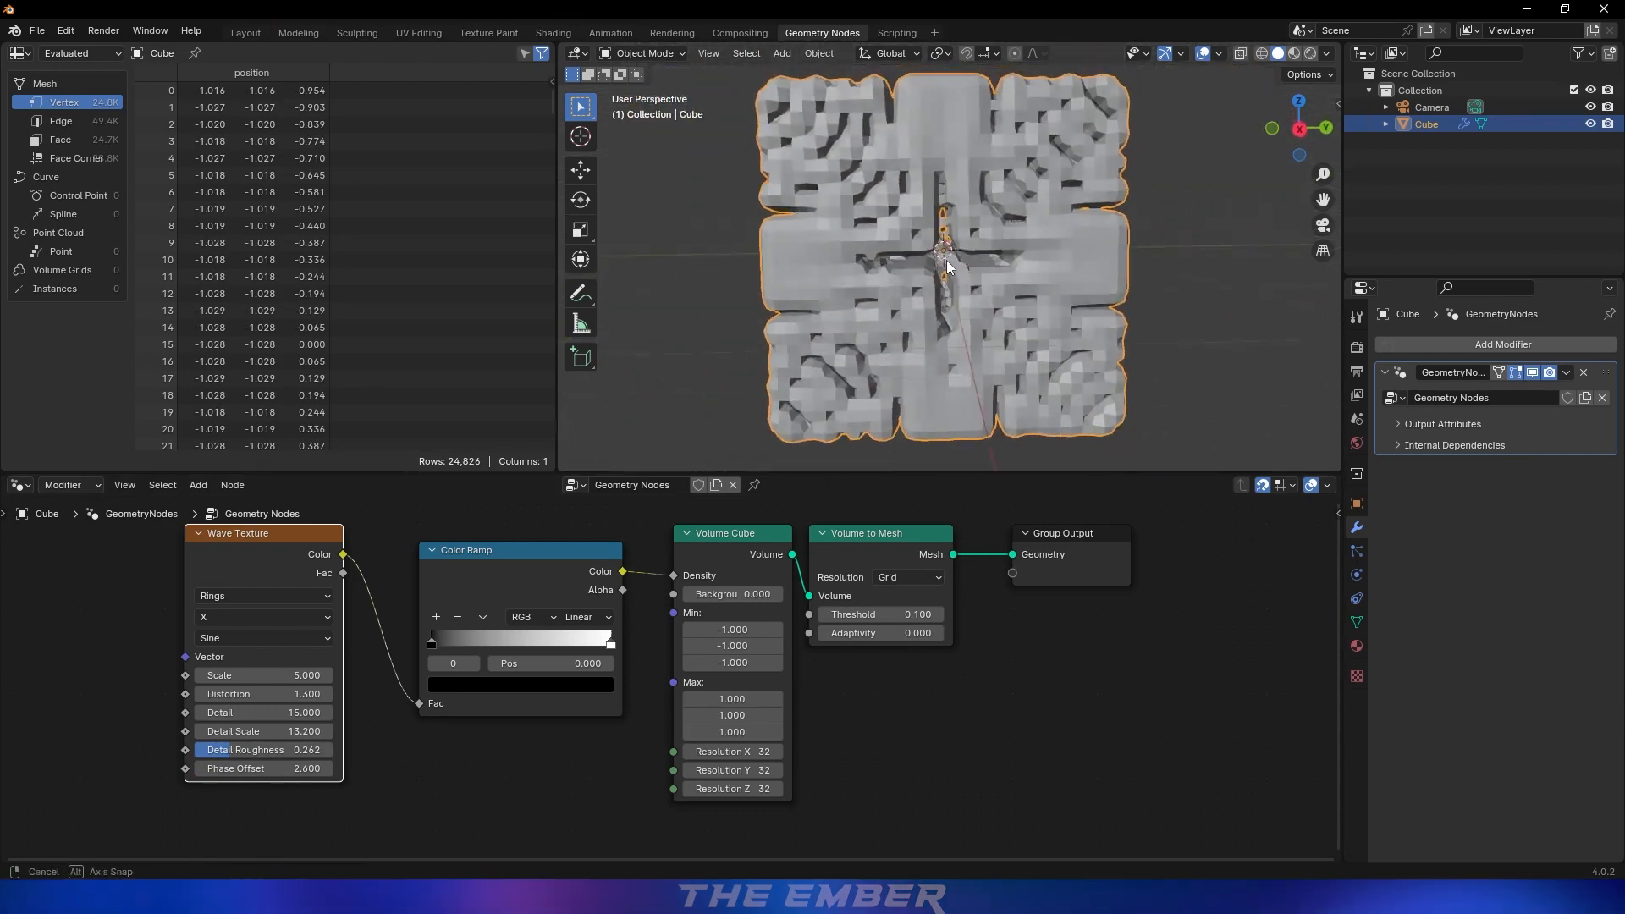
pyautogui.moveTo(428, 639); pyautogui.dragTo(501, 641)
pyautogui.moveTo(611, 643); pyautogui.dragTo(542, 648)
pyautogui.moveTo(1015, 321); pyautogui.dragTo(821, 424, button='middle')
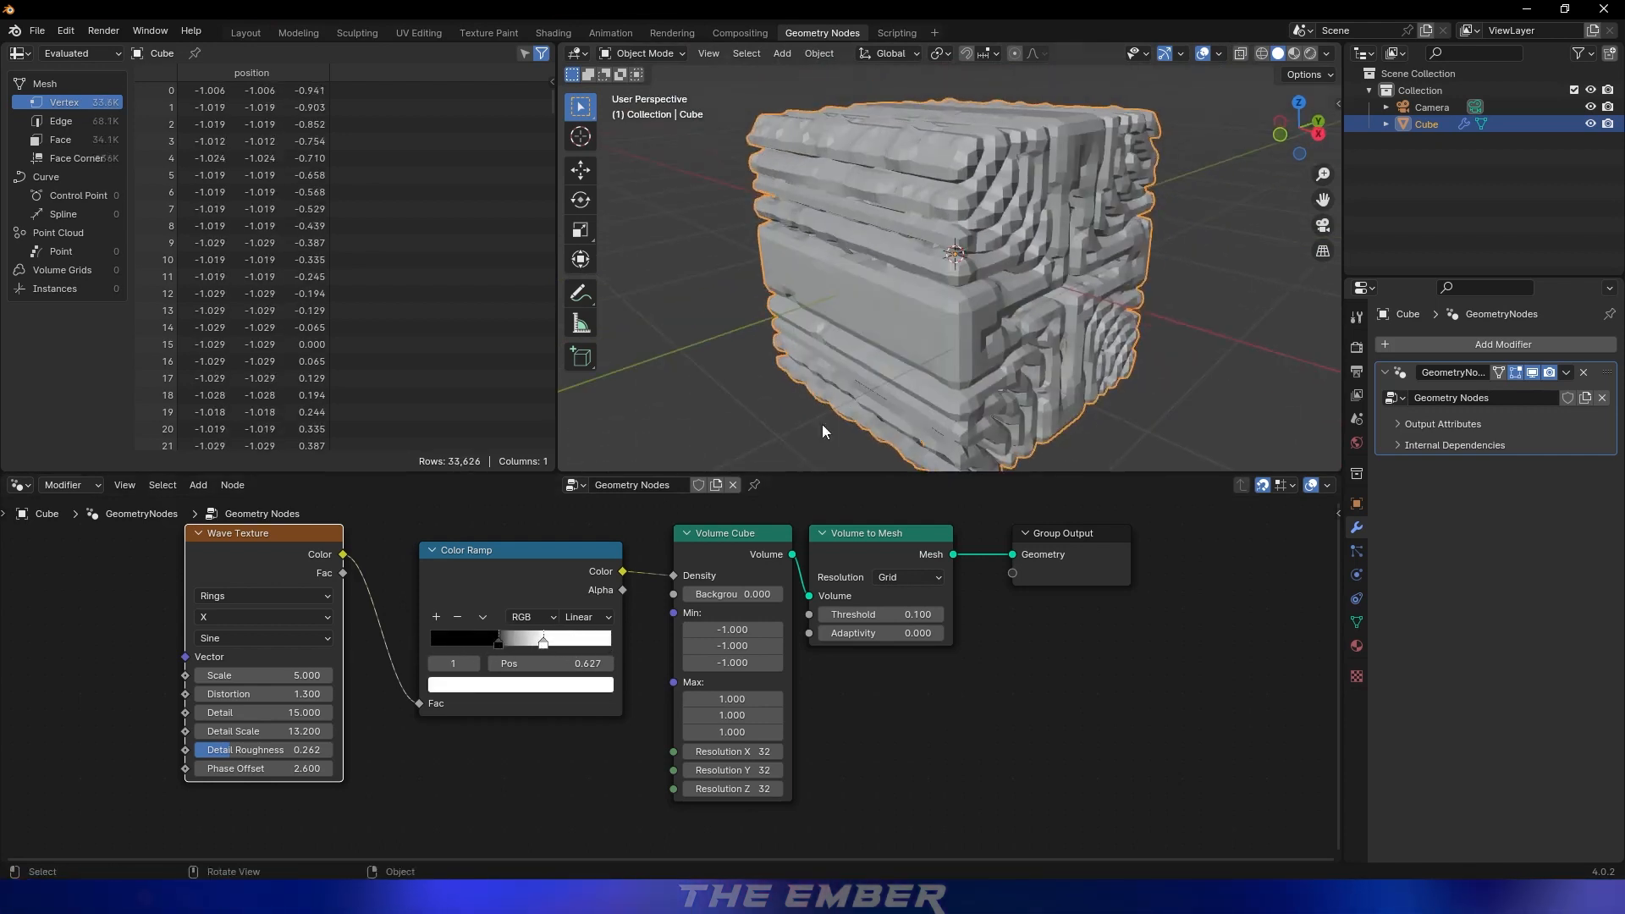
pyautogui.click(992, 657)
pyautogui.hotkey('ctrl', 's')
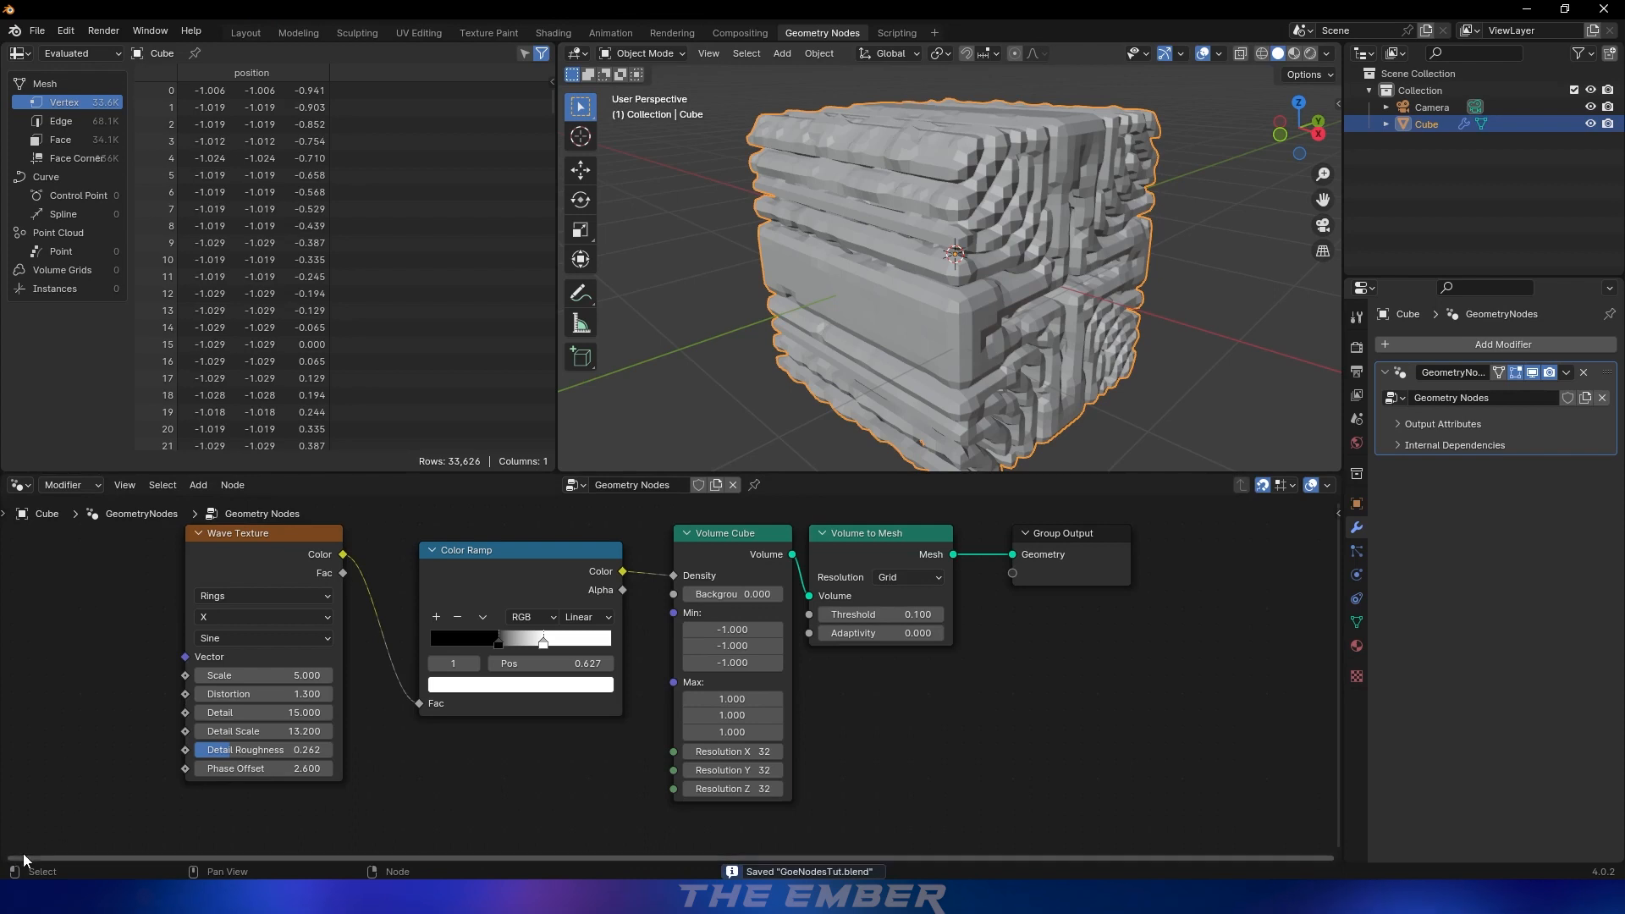
# Split a new area off beneath the node editor, make it a Timeline, and reduce its height
pyautogui.moveTo(4, 859); pyautogui.dragTo(3, 725)
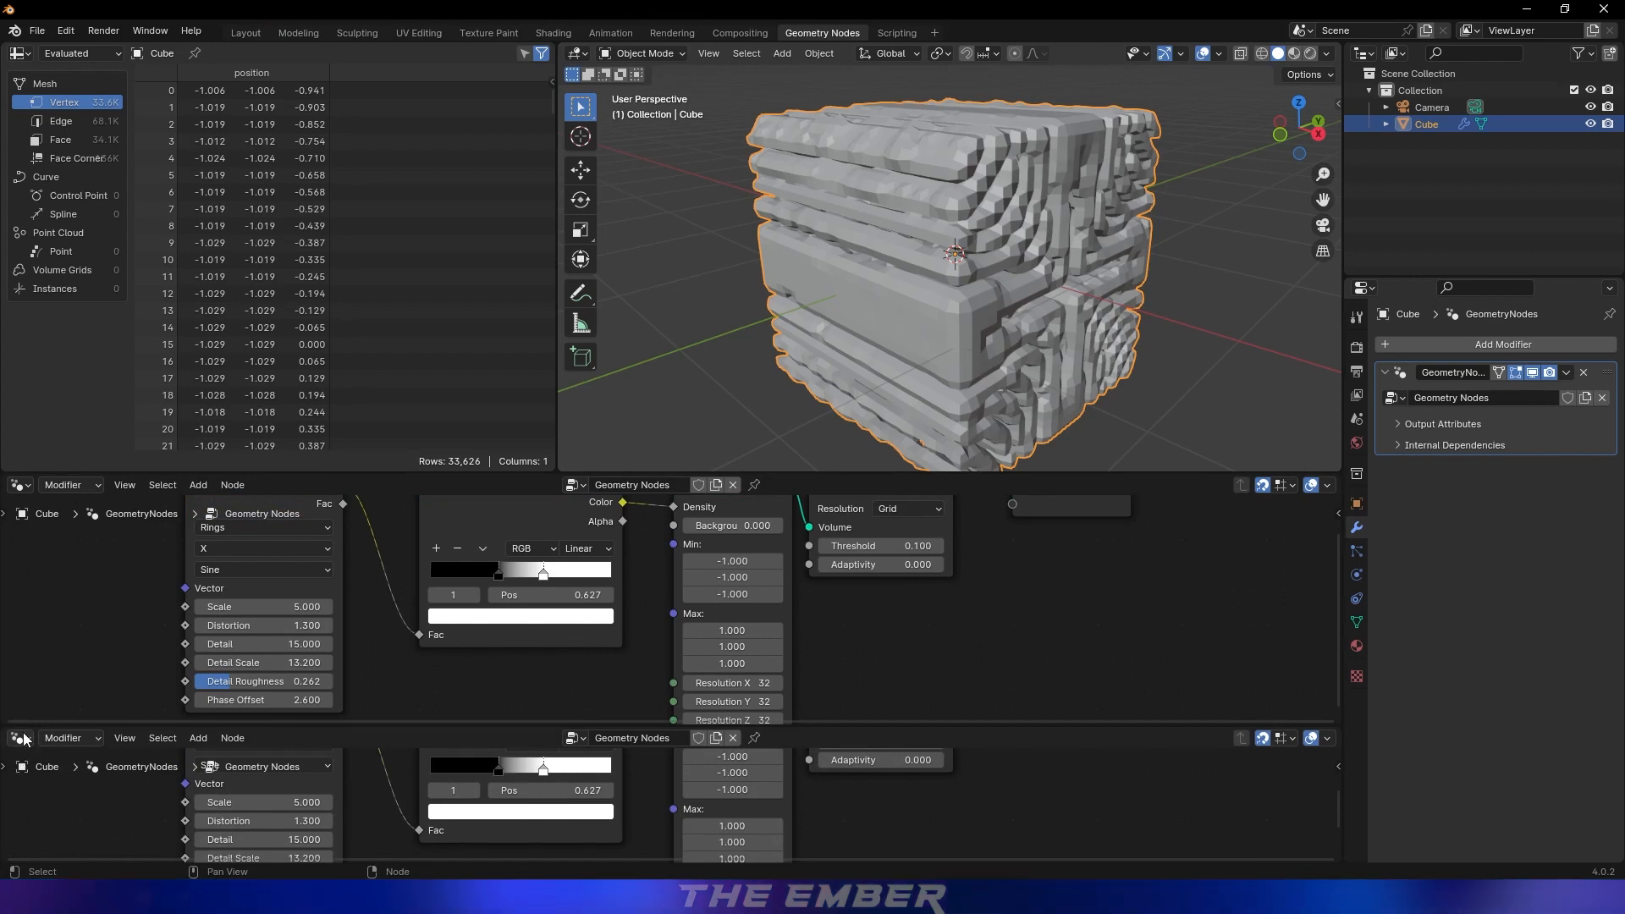
pyautogui.click(28, 743)
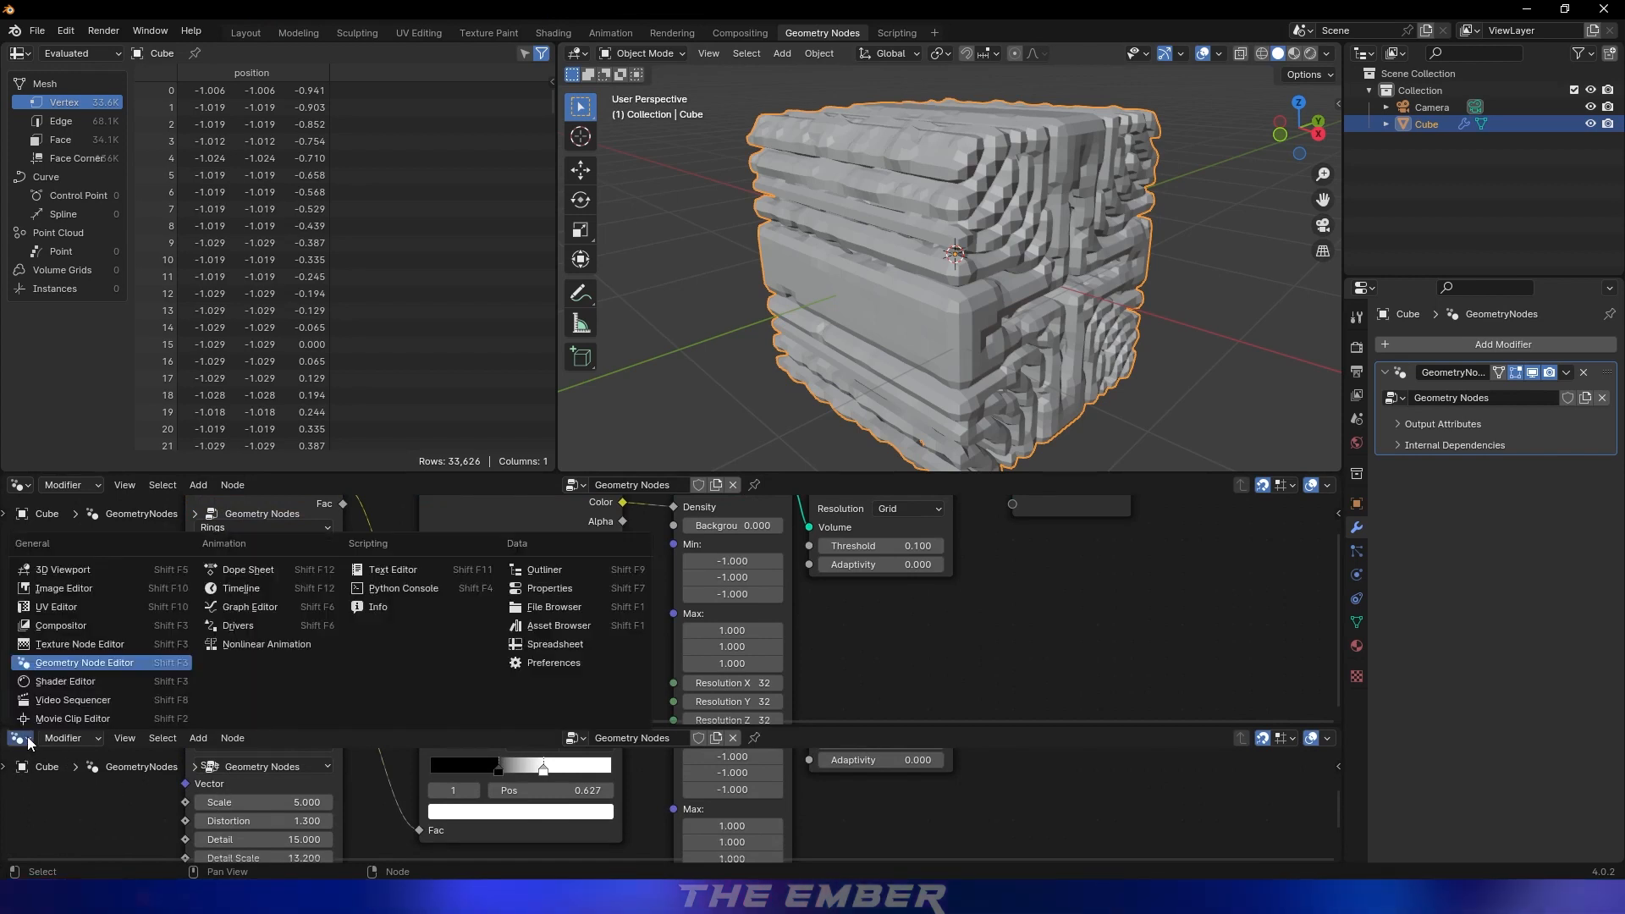
pyautogui.click(237, 589)
pyautogui.moveTo(558, 727); pyautogui.dragTo(557, 749)
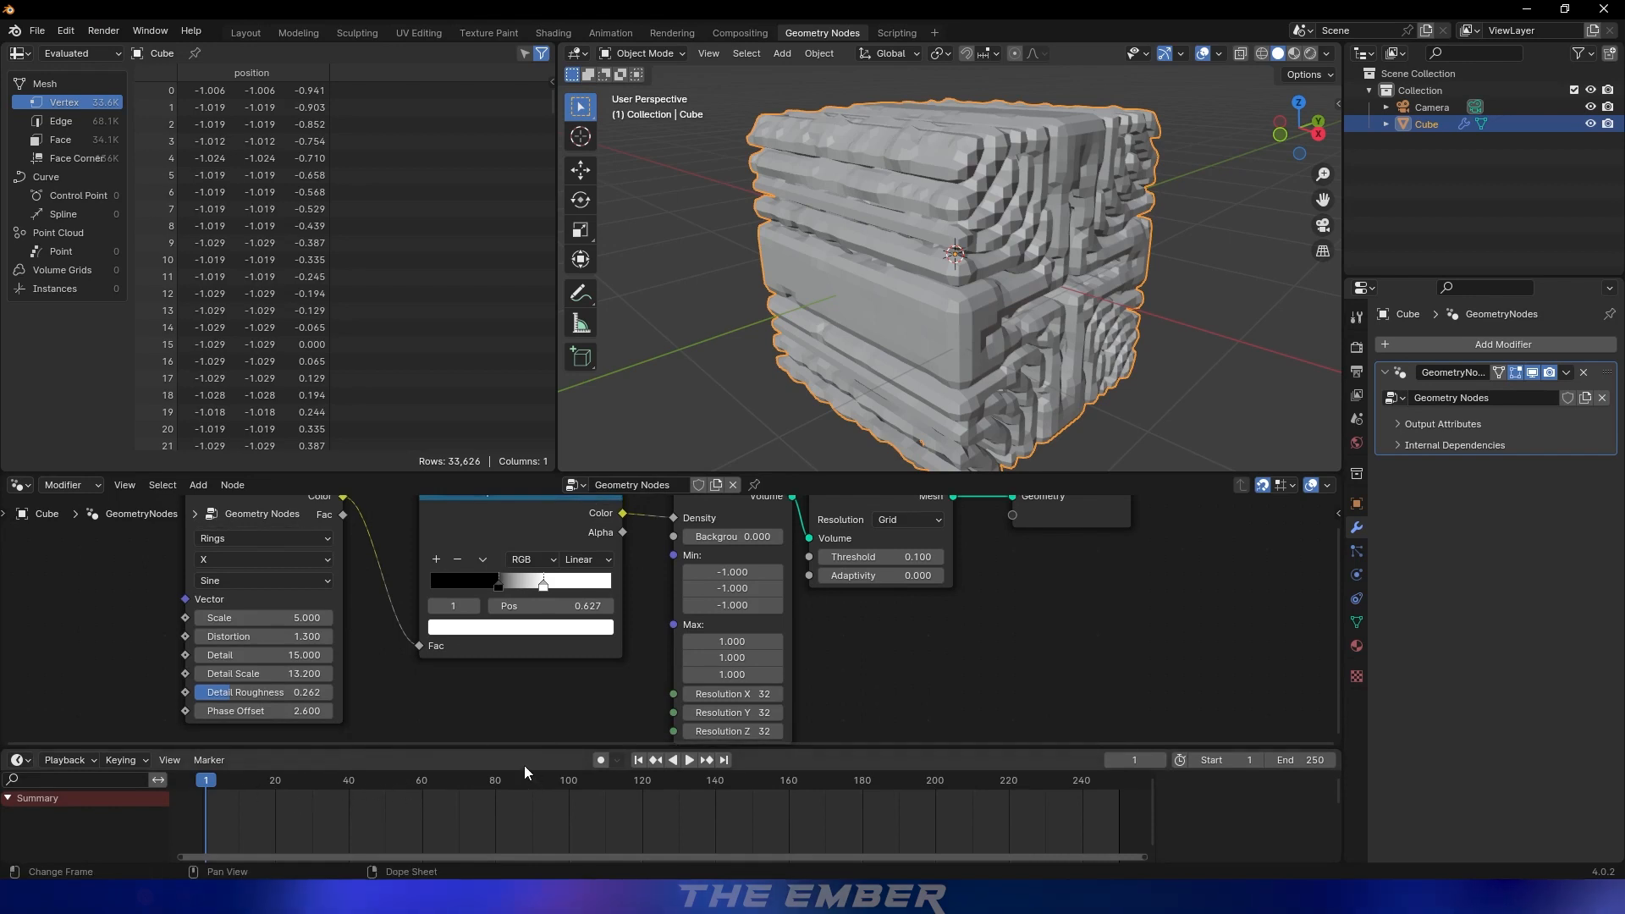
# Set the Wave Texture's Scale to 0 and insert a keyframe for it at frame 1
pyautogui.click(268, 612)
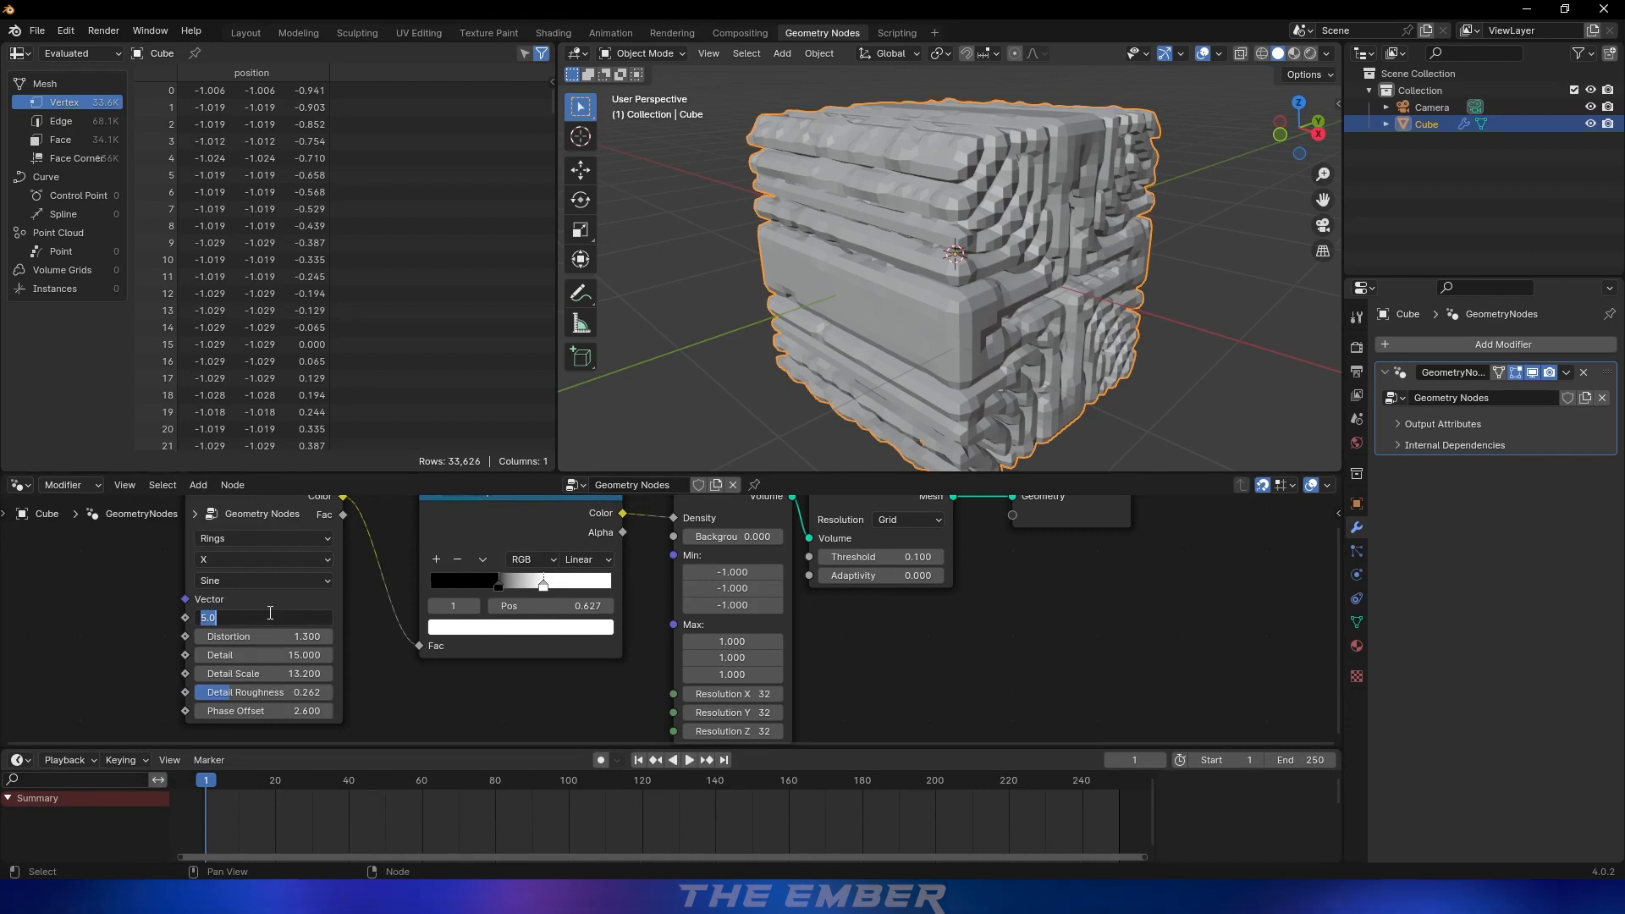
pyautogui.write('0')
pyautogui.press('Return')
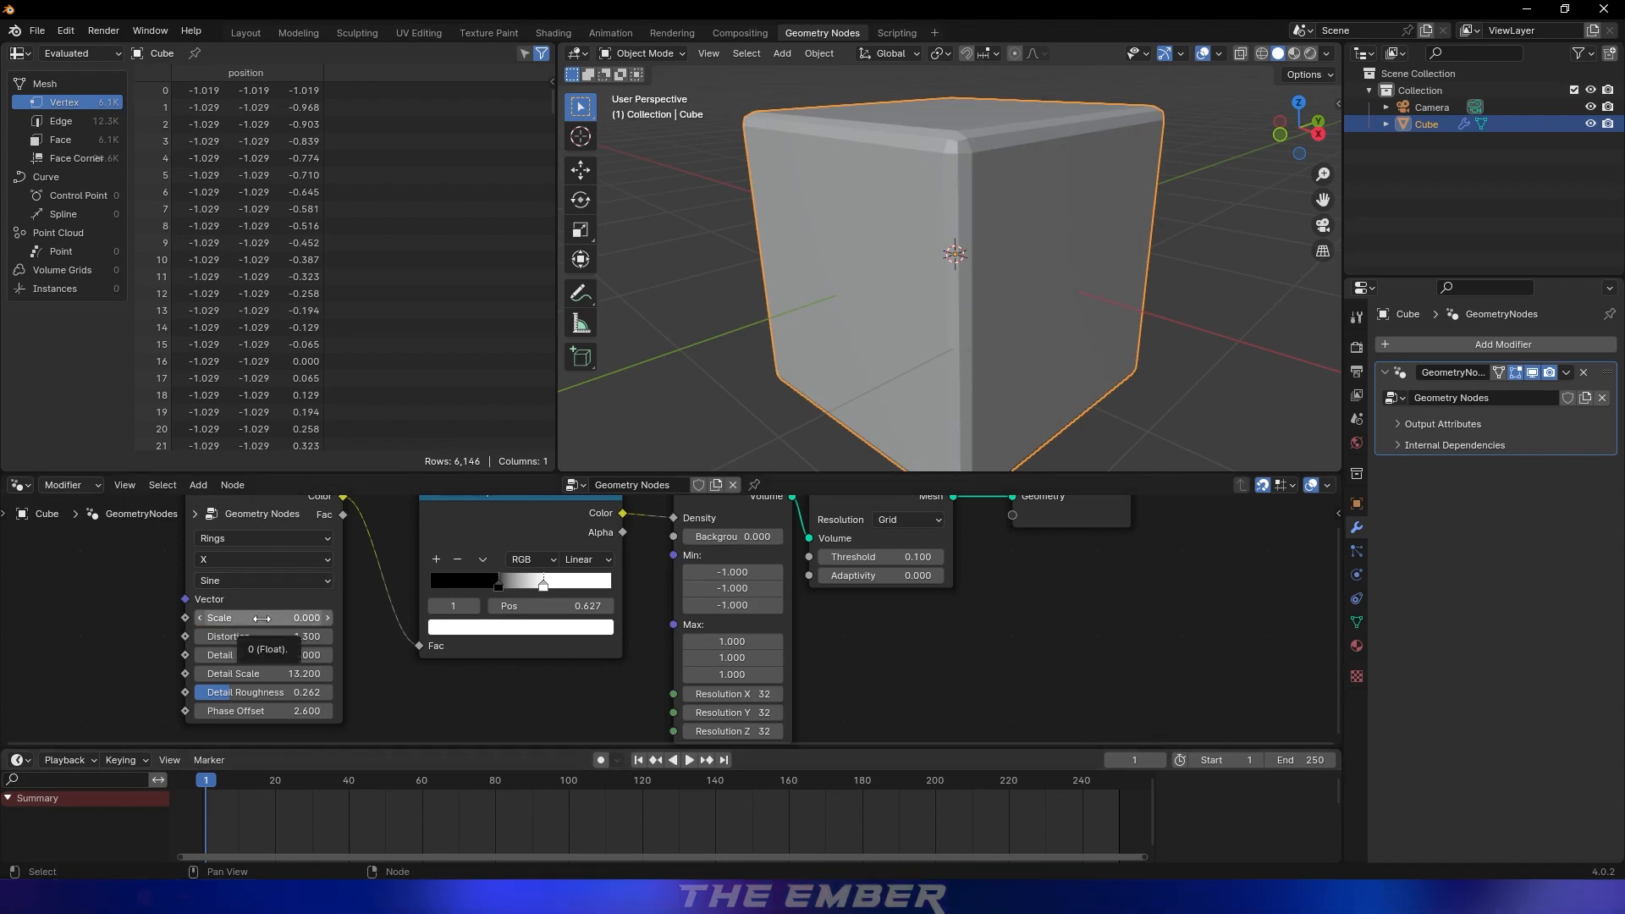
pyautogui.press('i')
# At frame 250, set the Wave Texture's Scale to -1.5 and insert a keyframe for it
pyautogui.moveTo(212, 779); pyautogui.dragTo(1119, 790)
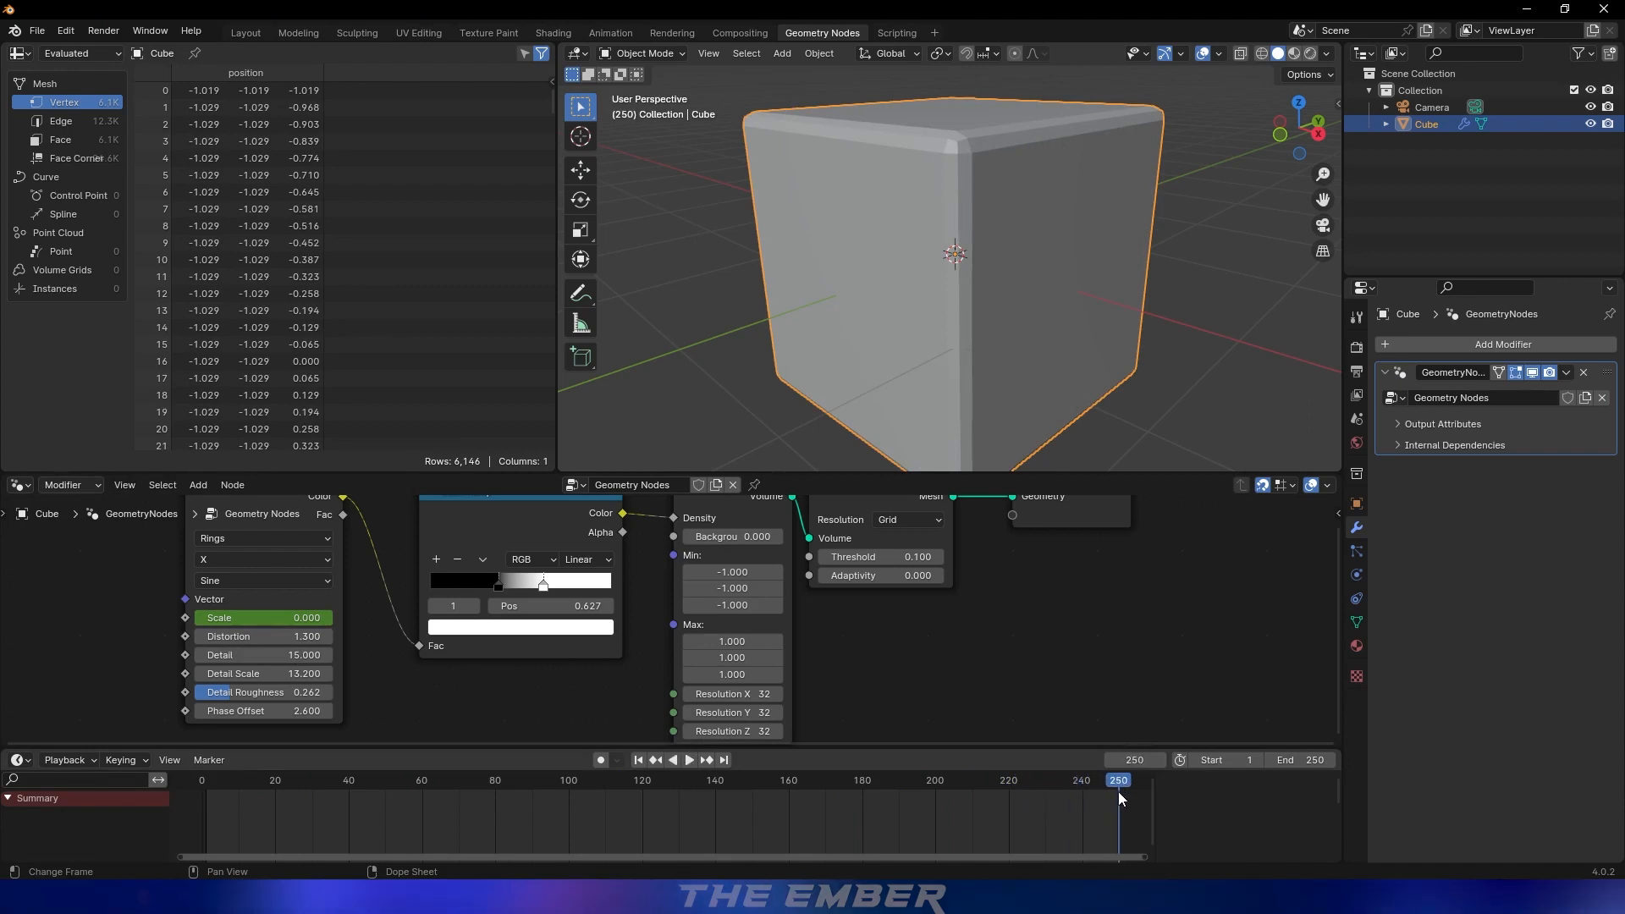
pyautogui.doubleClick(237, 617)
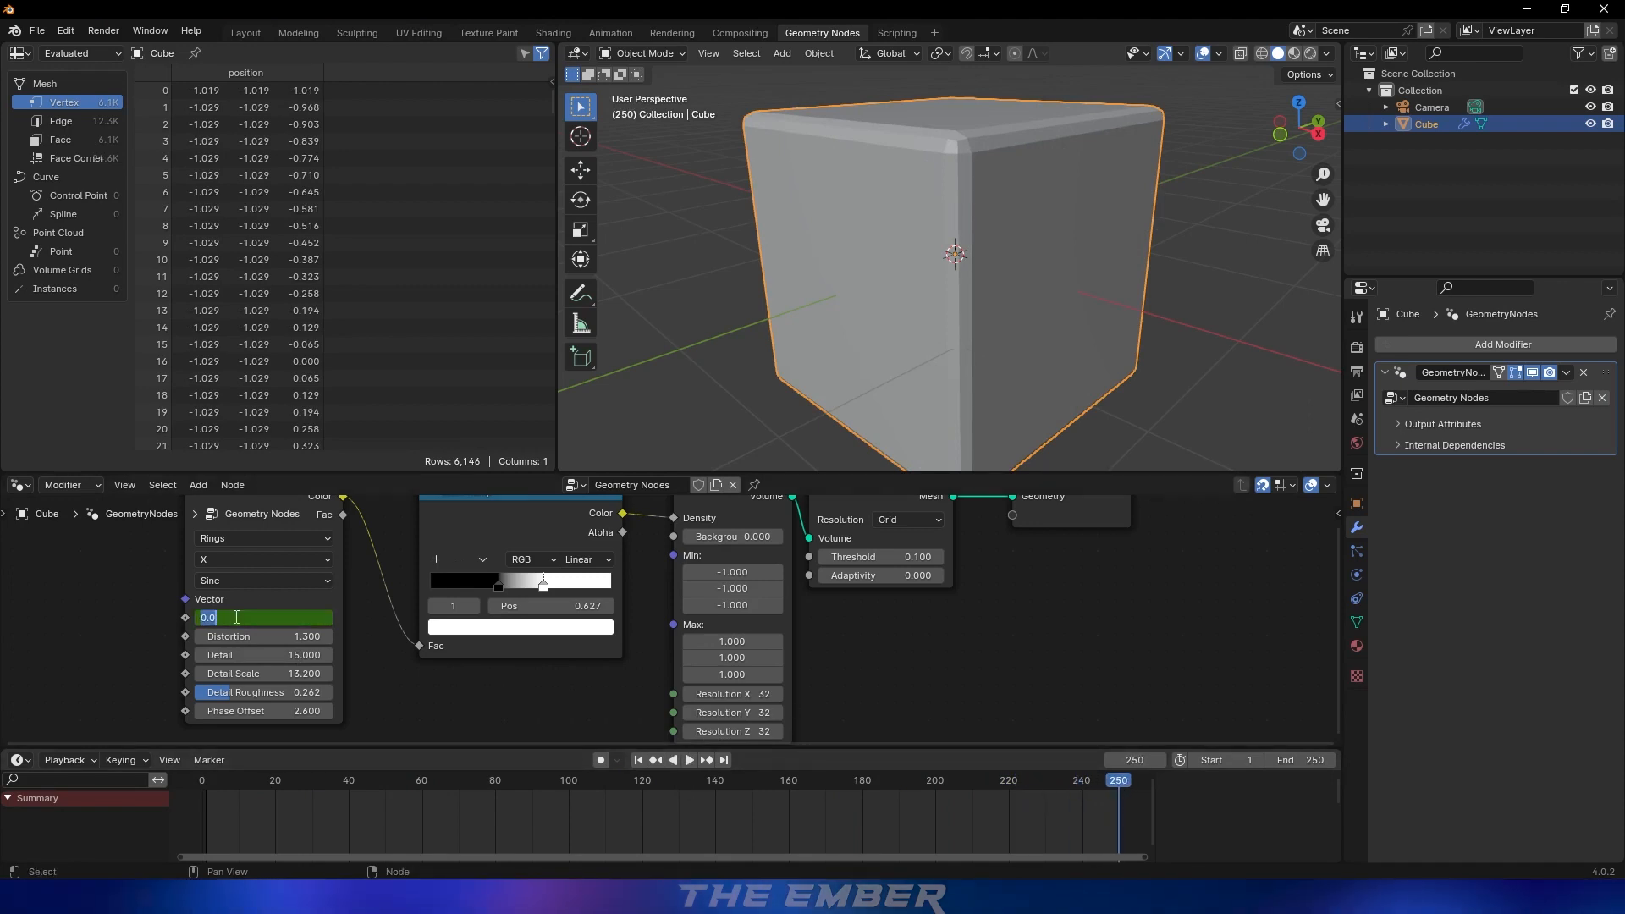
pyautogui.write('-1.5')
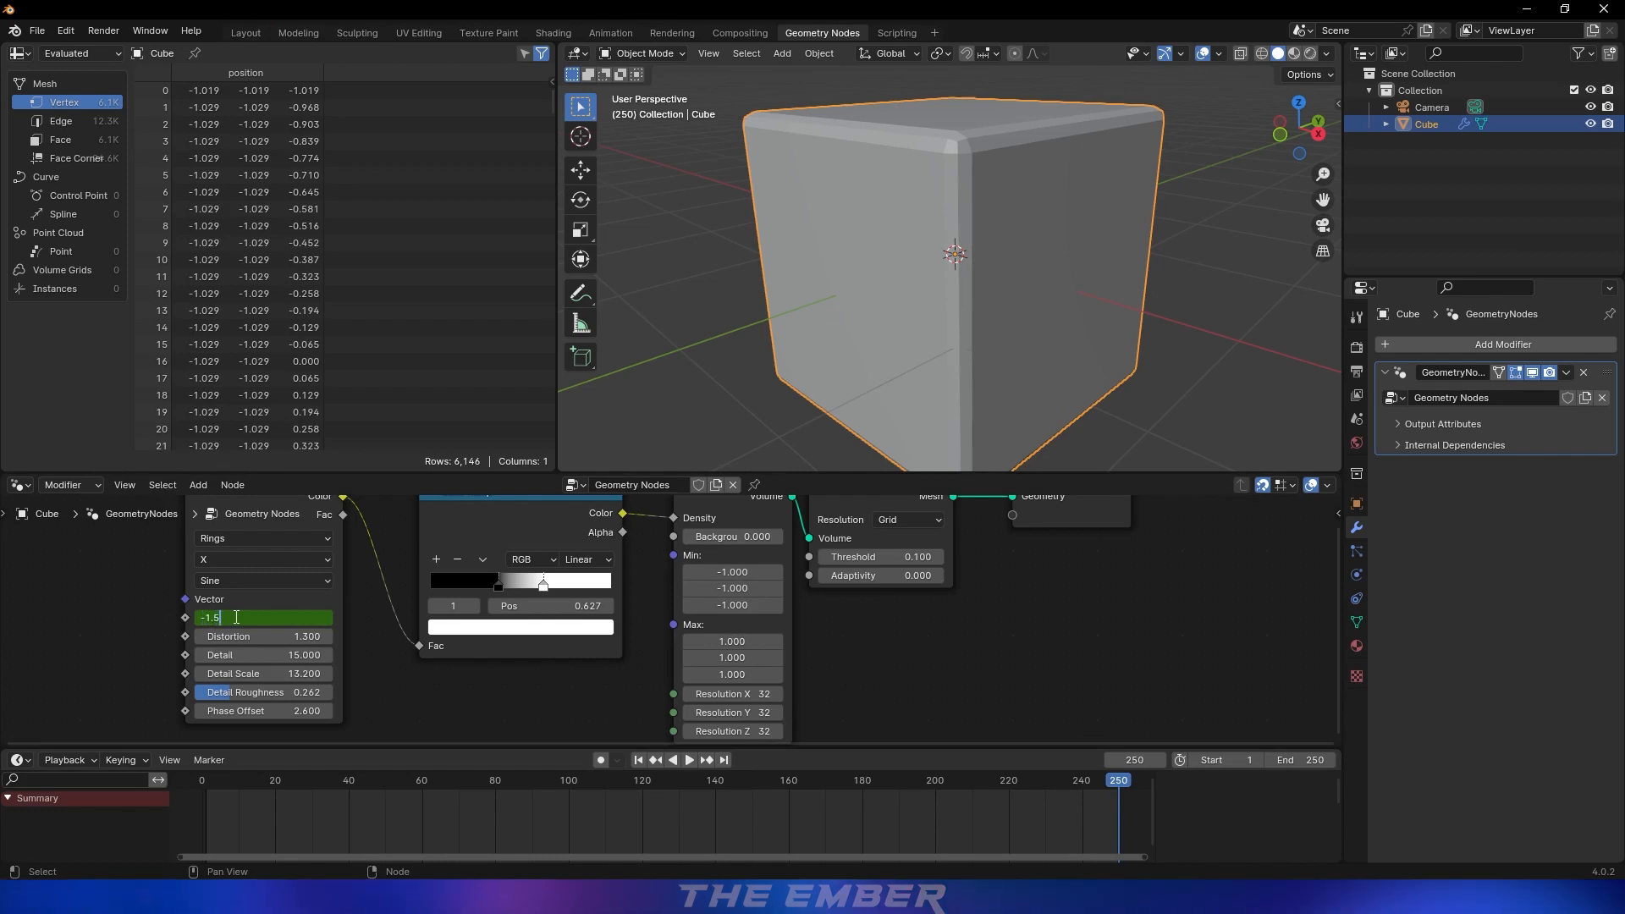
pyautogui.press('Return')
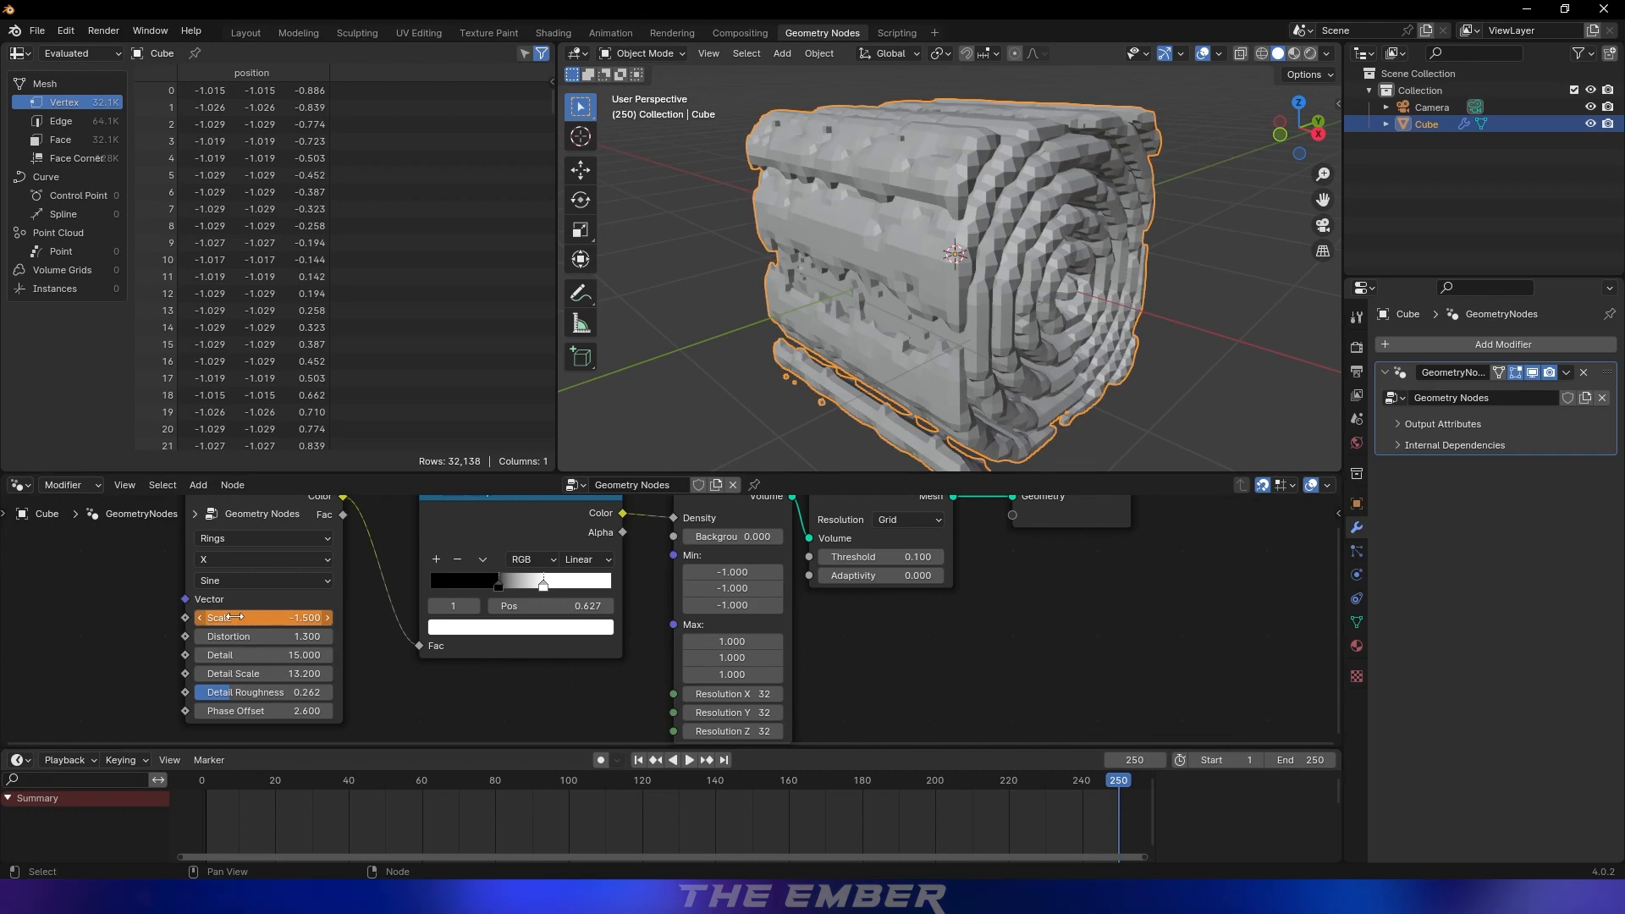
# Play the animation from the first frame and scrub through its early part to check the cube's breakup
pyautogui.moveTo(1110, 781); pyautogui.dragTo(223, 785)
pyautogui.press('space')
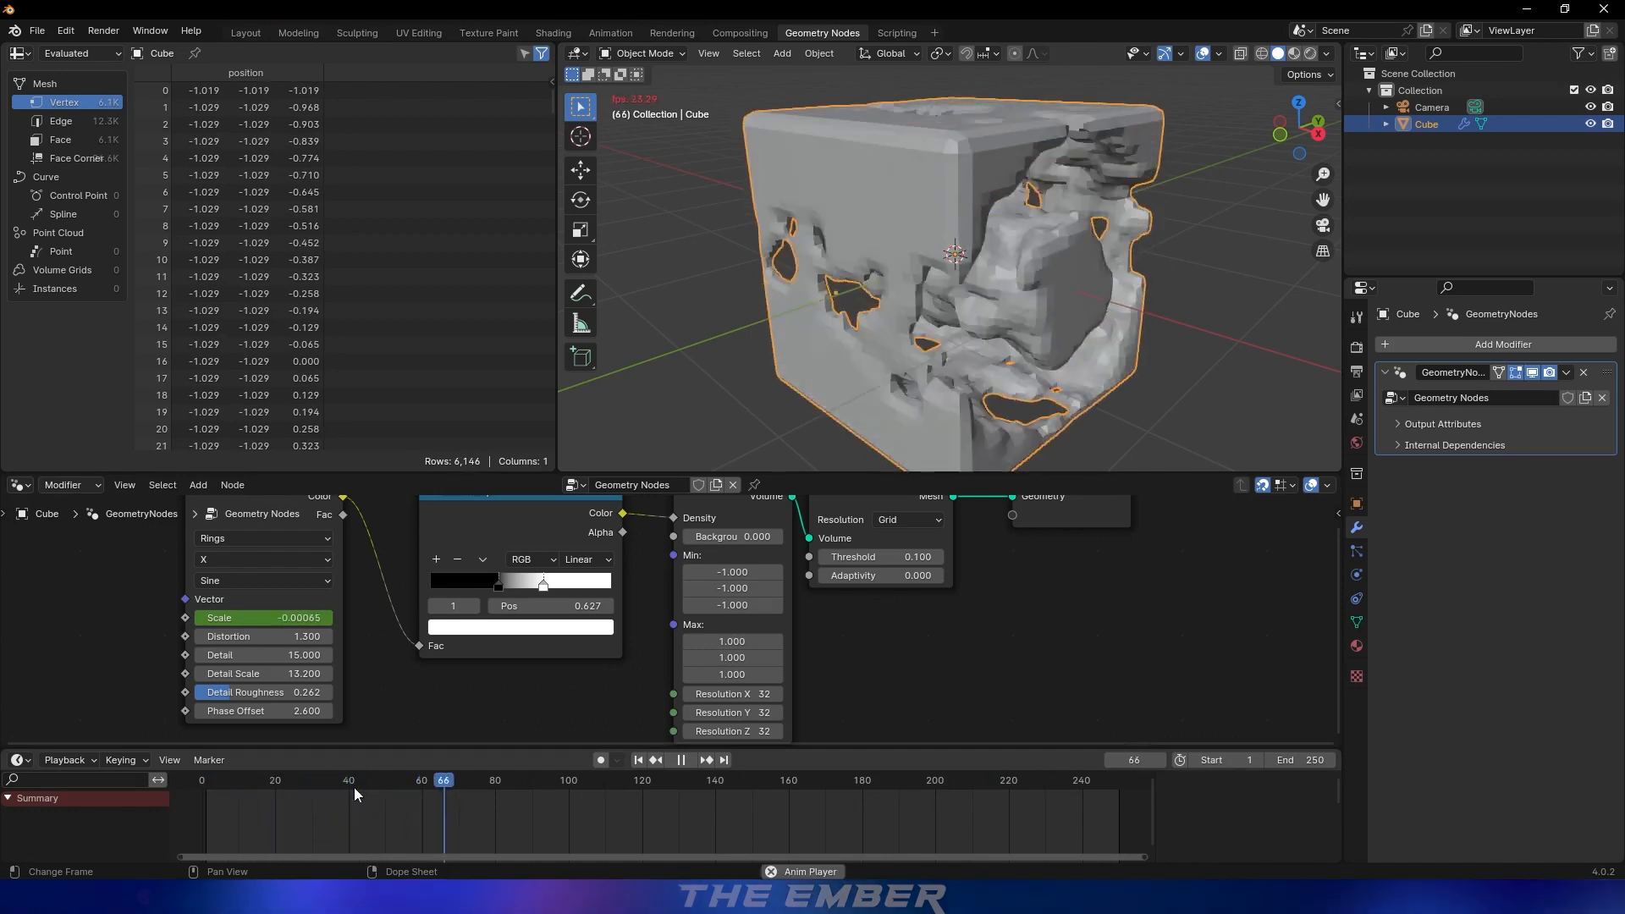
pyautogui.moveTo(515, 788); pyautogui.dragTo(323, 788)
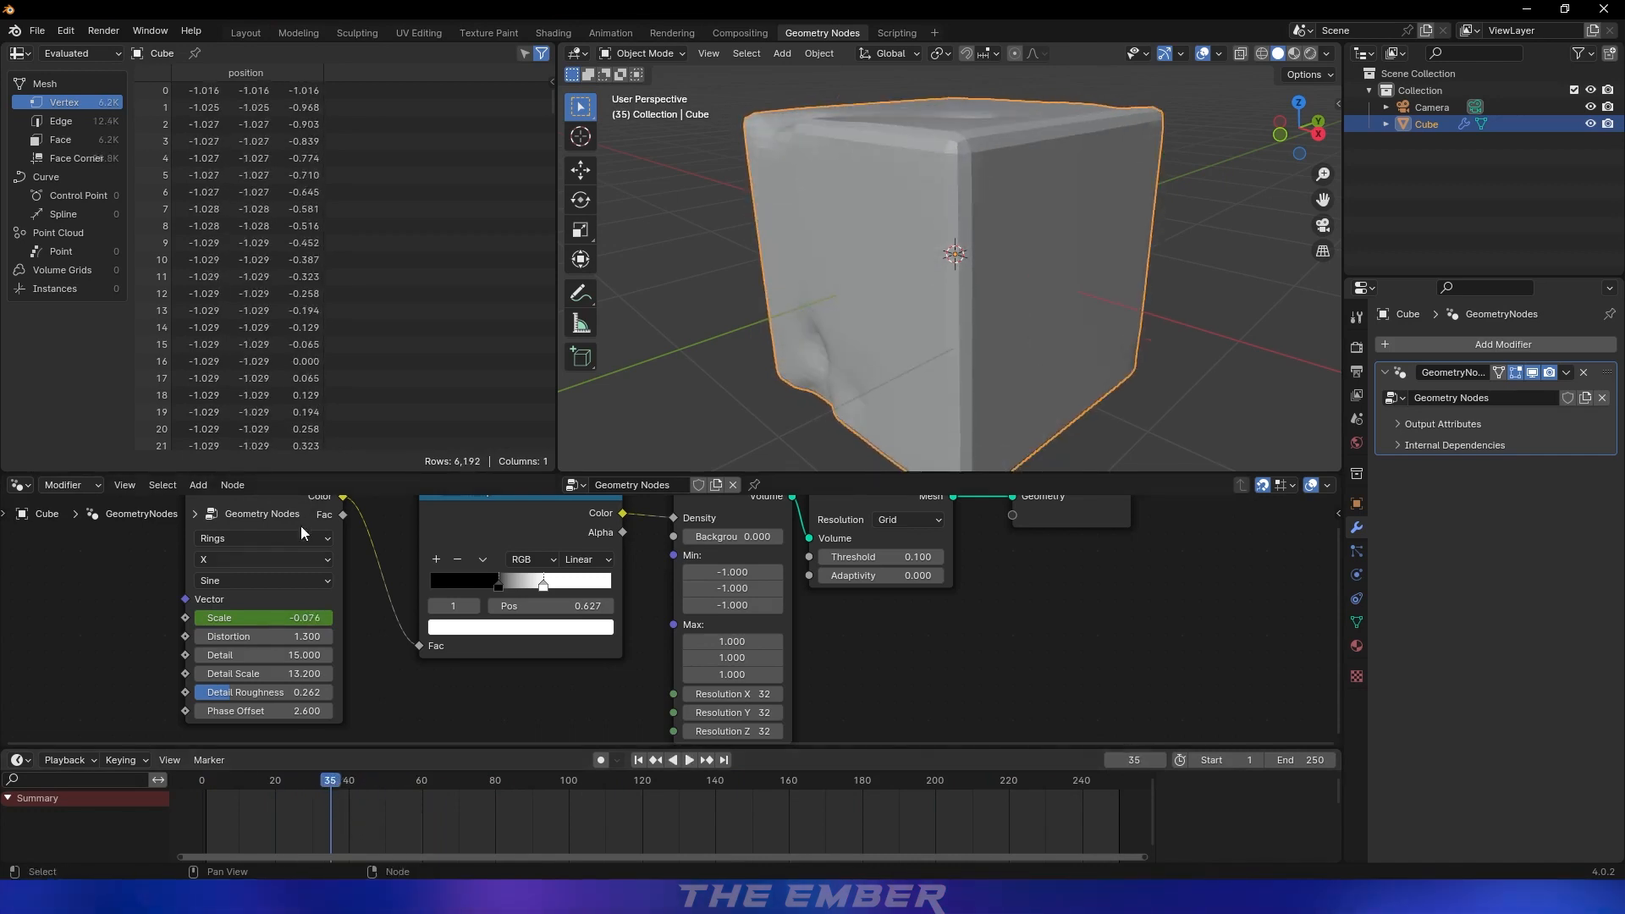
# Move the Wave Texture's first Scale keyframe back to about frame -30 and preview the animation up to the middle of the range
pyautogui.click(277, 593)
pyautogui.scroll(-2, 307, 570)
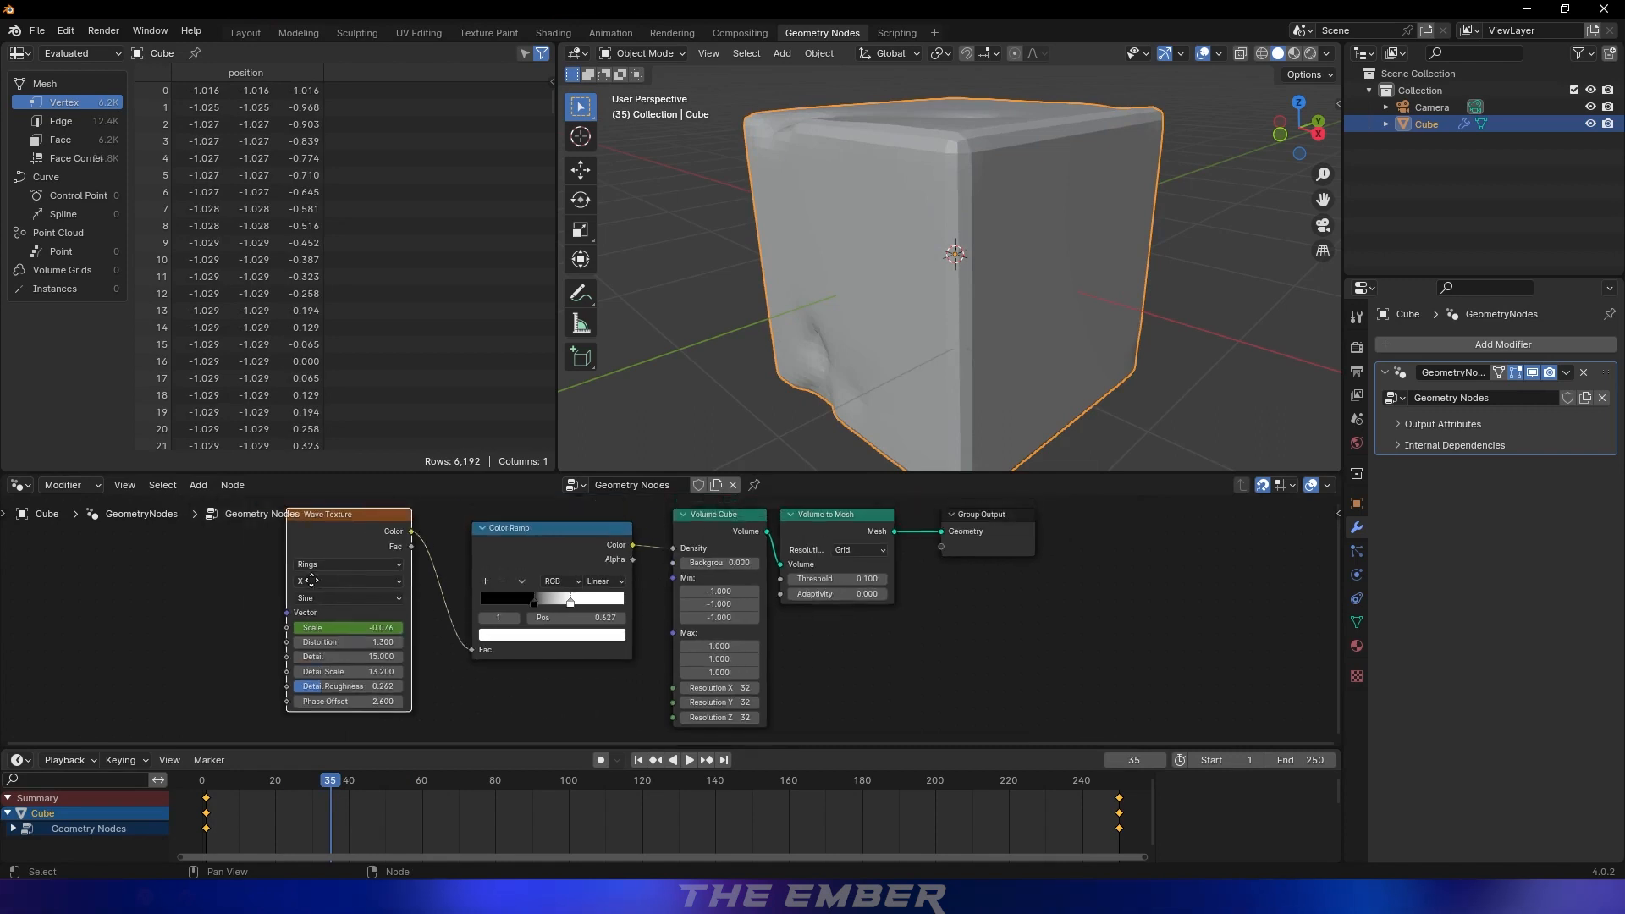
pyautogui.scroll(-1, 306, 800)
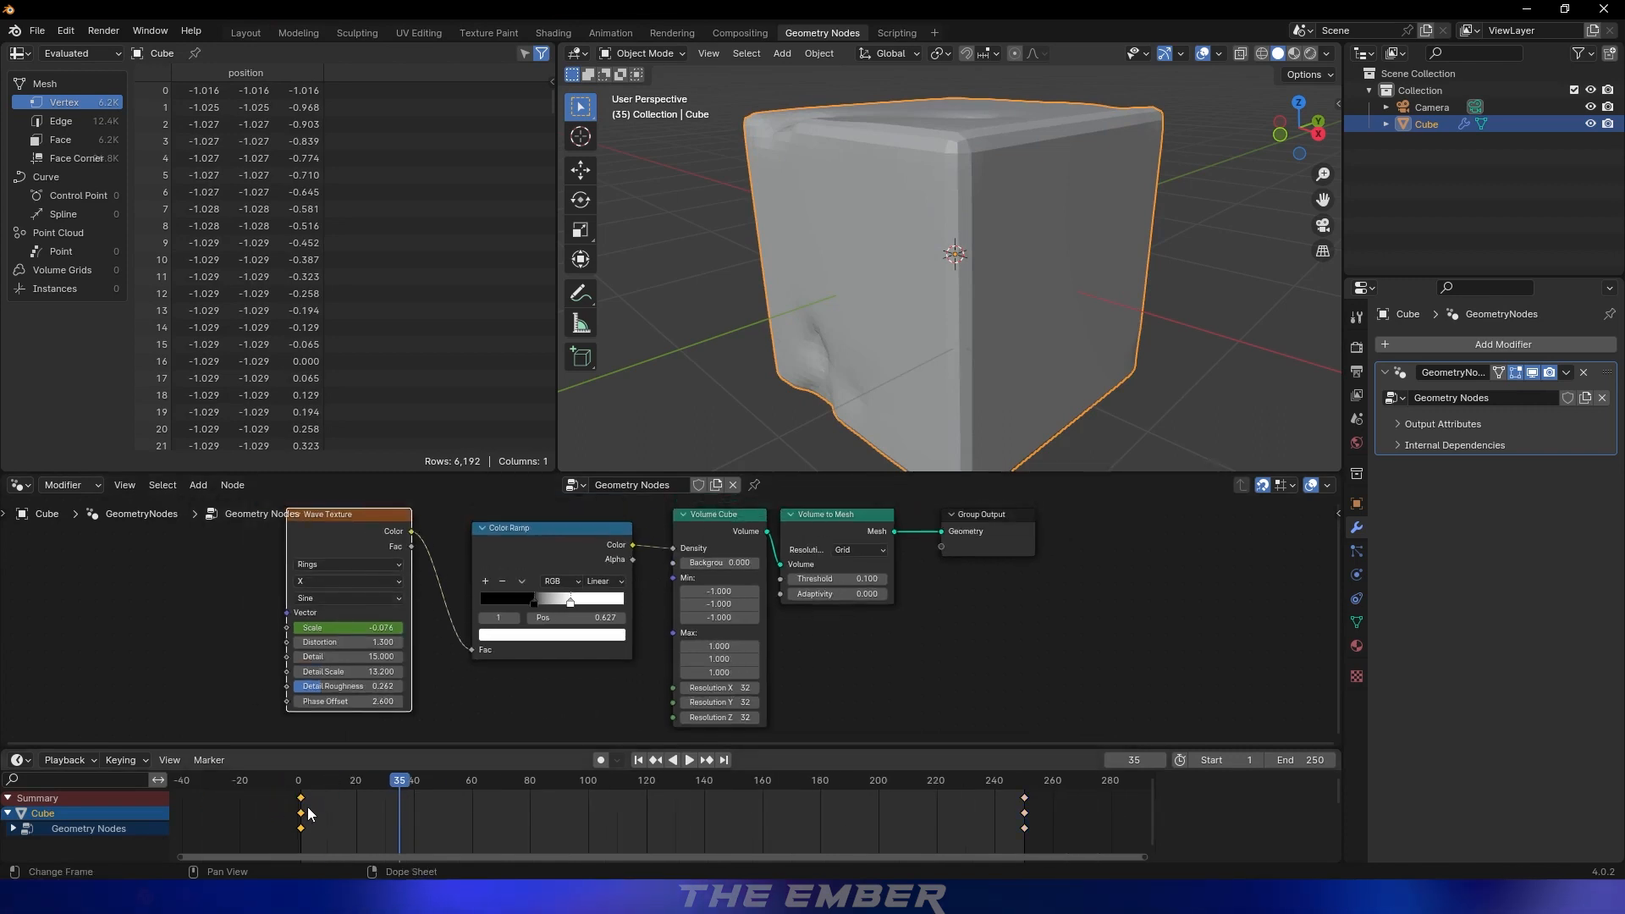
pyautogui.hotkey('ctrl', 'shift', 'space')
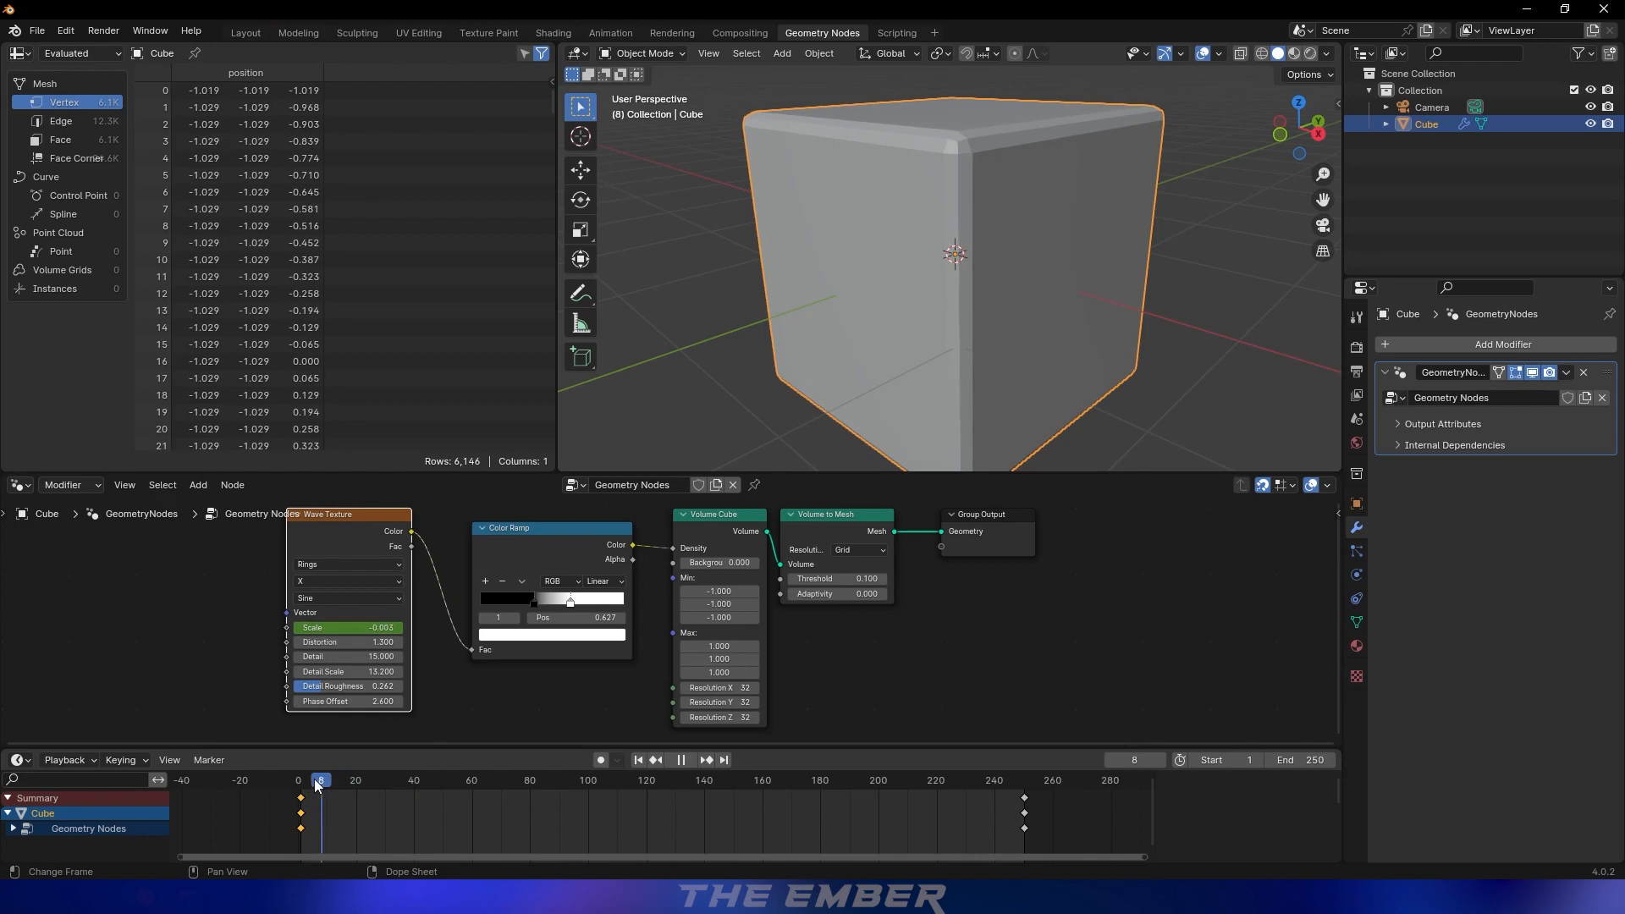
pyautogui.moveTo(301, 796); pyautogui.dragTo(212, 801)
pyautogui.press('space')
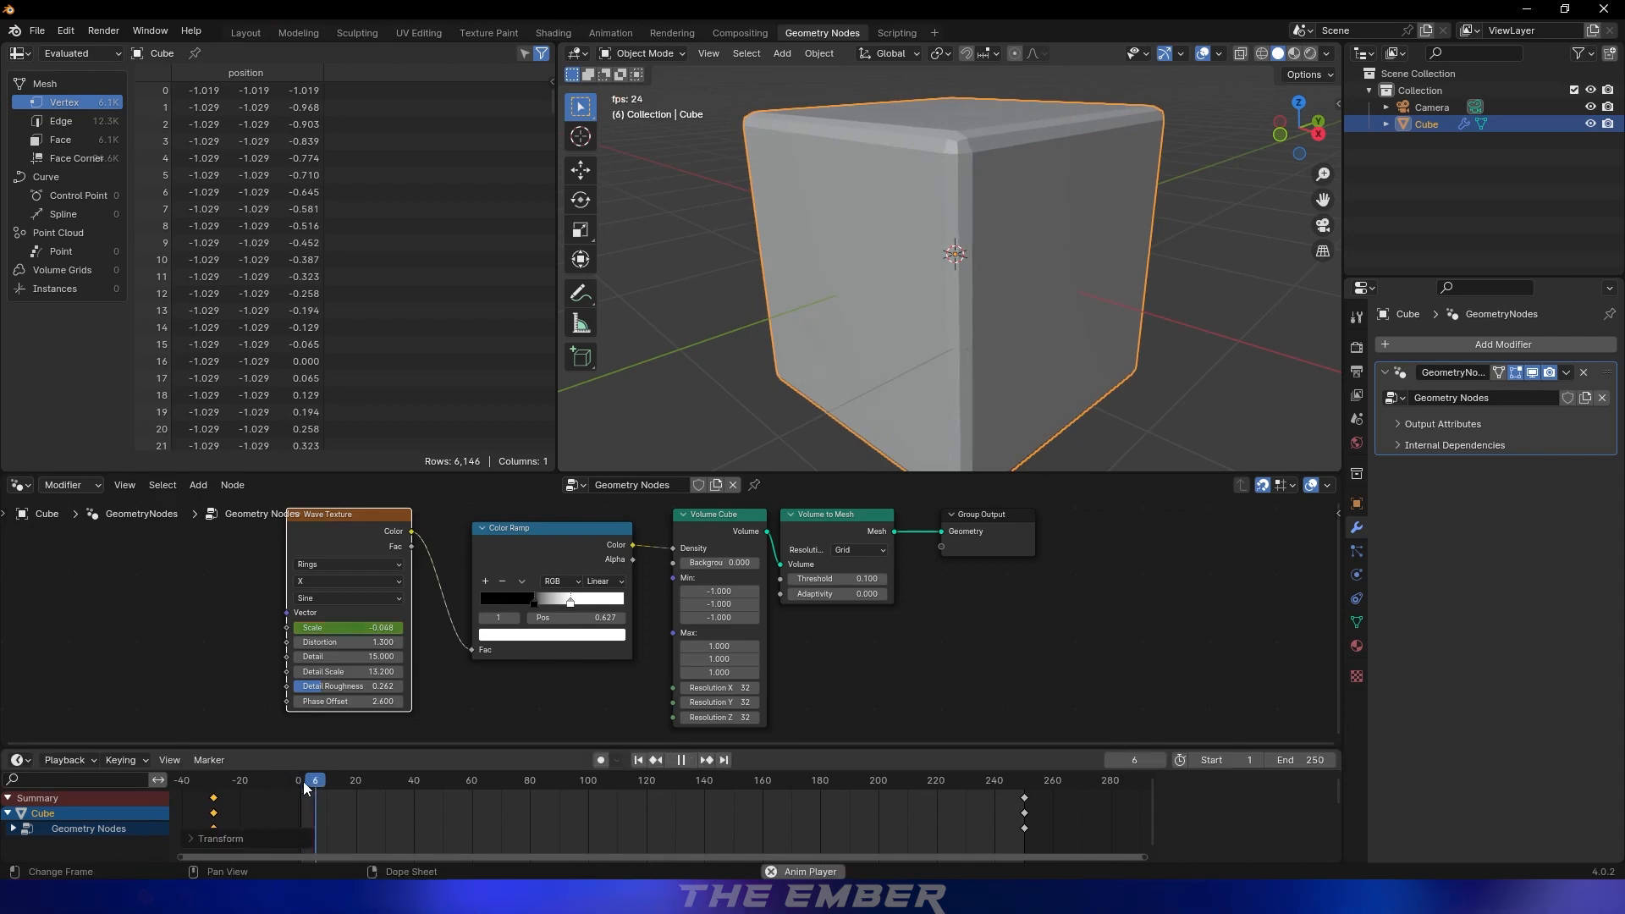
pyautogui.moveTo(423, 789); pyautogui.dragTo(686, 784)
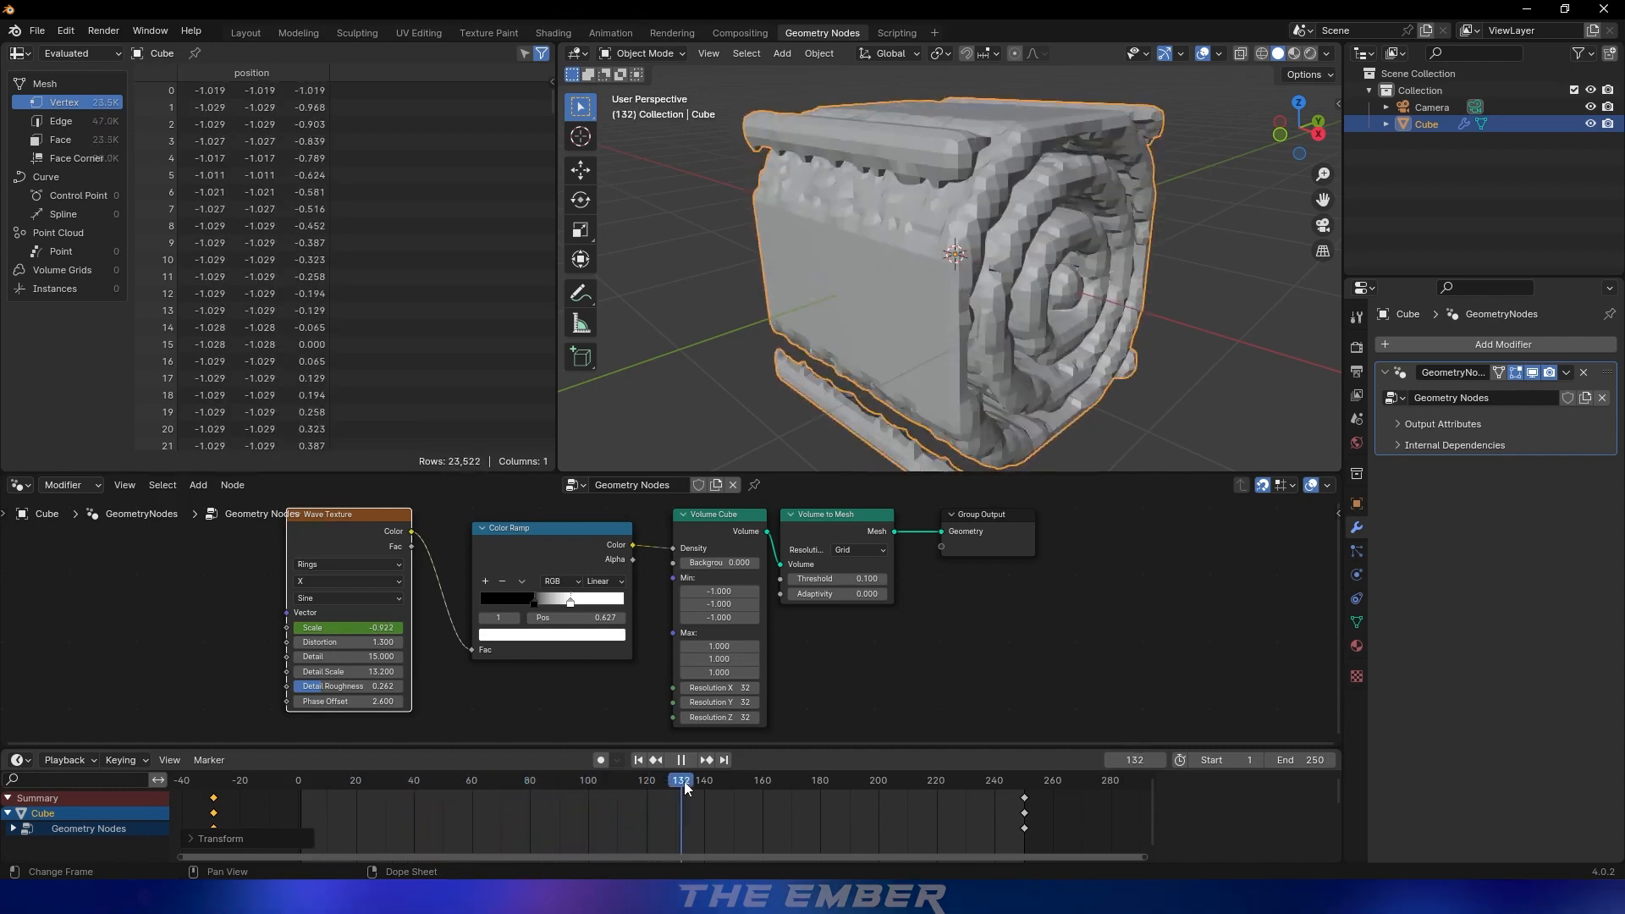
# Insert a Set Shade Smooth node between the Volume to Mesh and Group Output nodes
pyautogui.hotkey('shift', 'a')
pyautogui.click(938, 553)
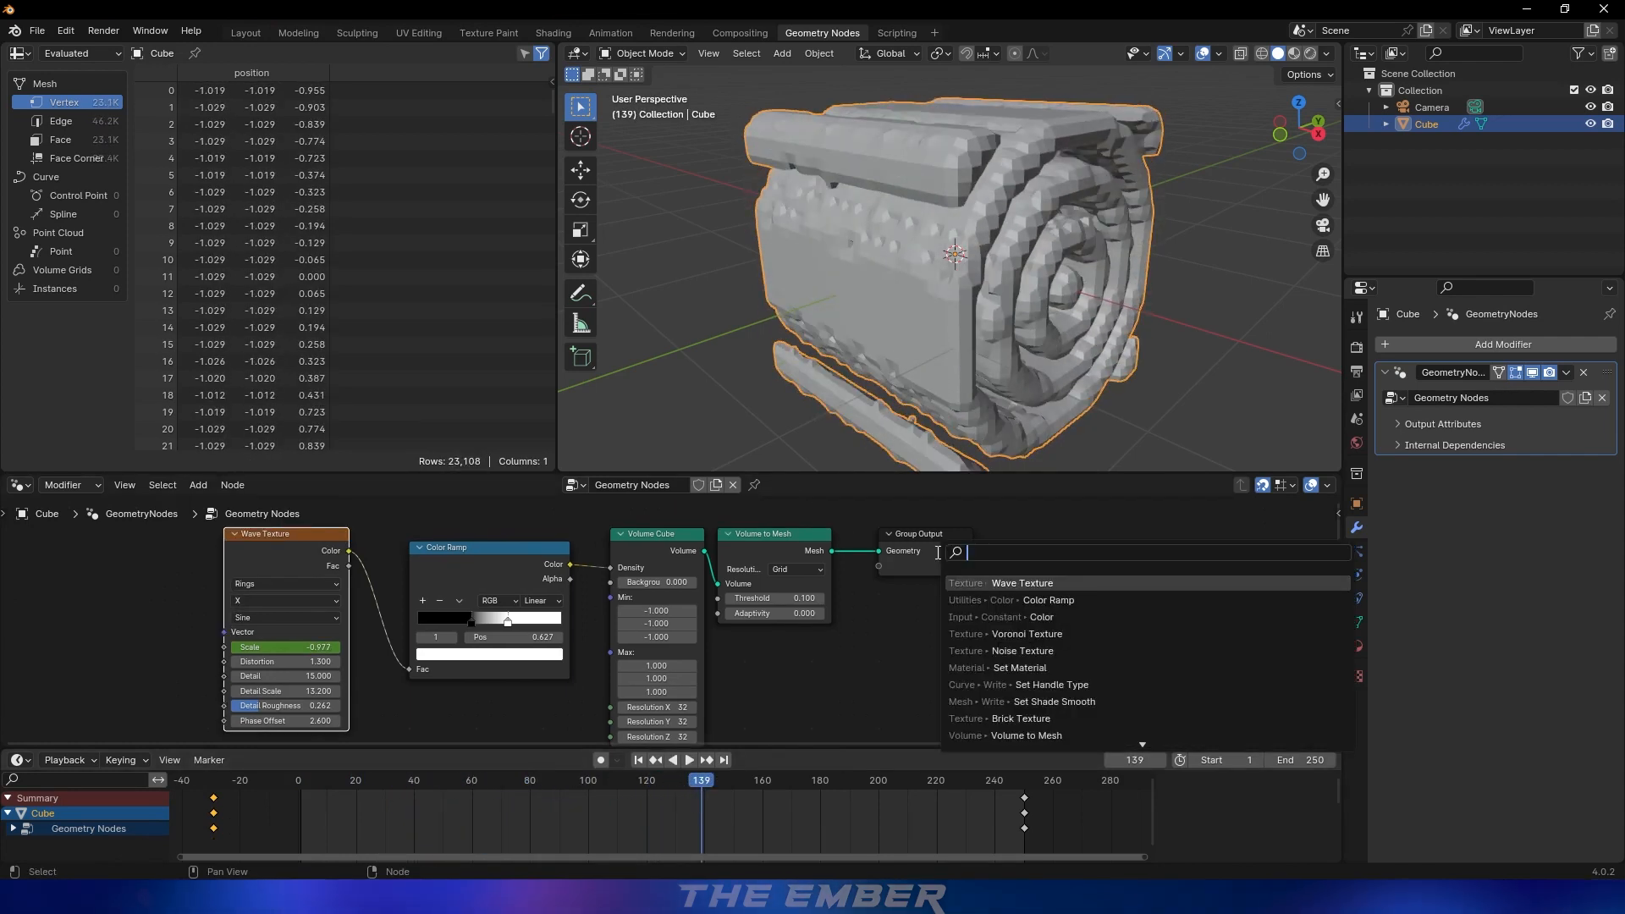
pyautogui.write('set shad')
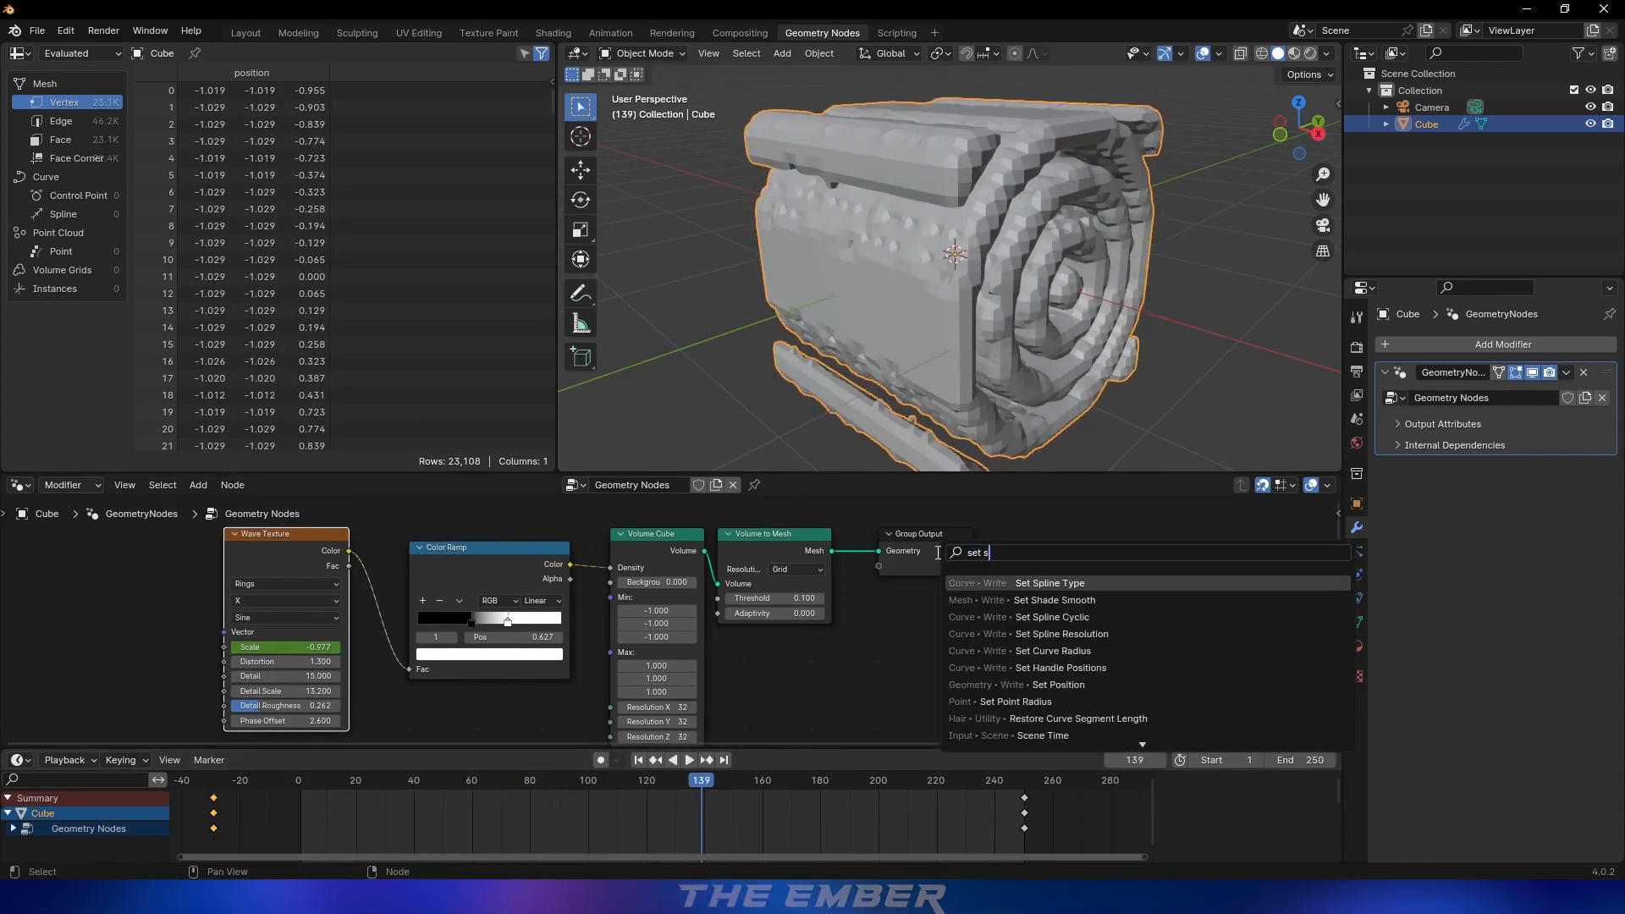
pyautogui.press('Return')
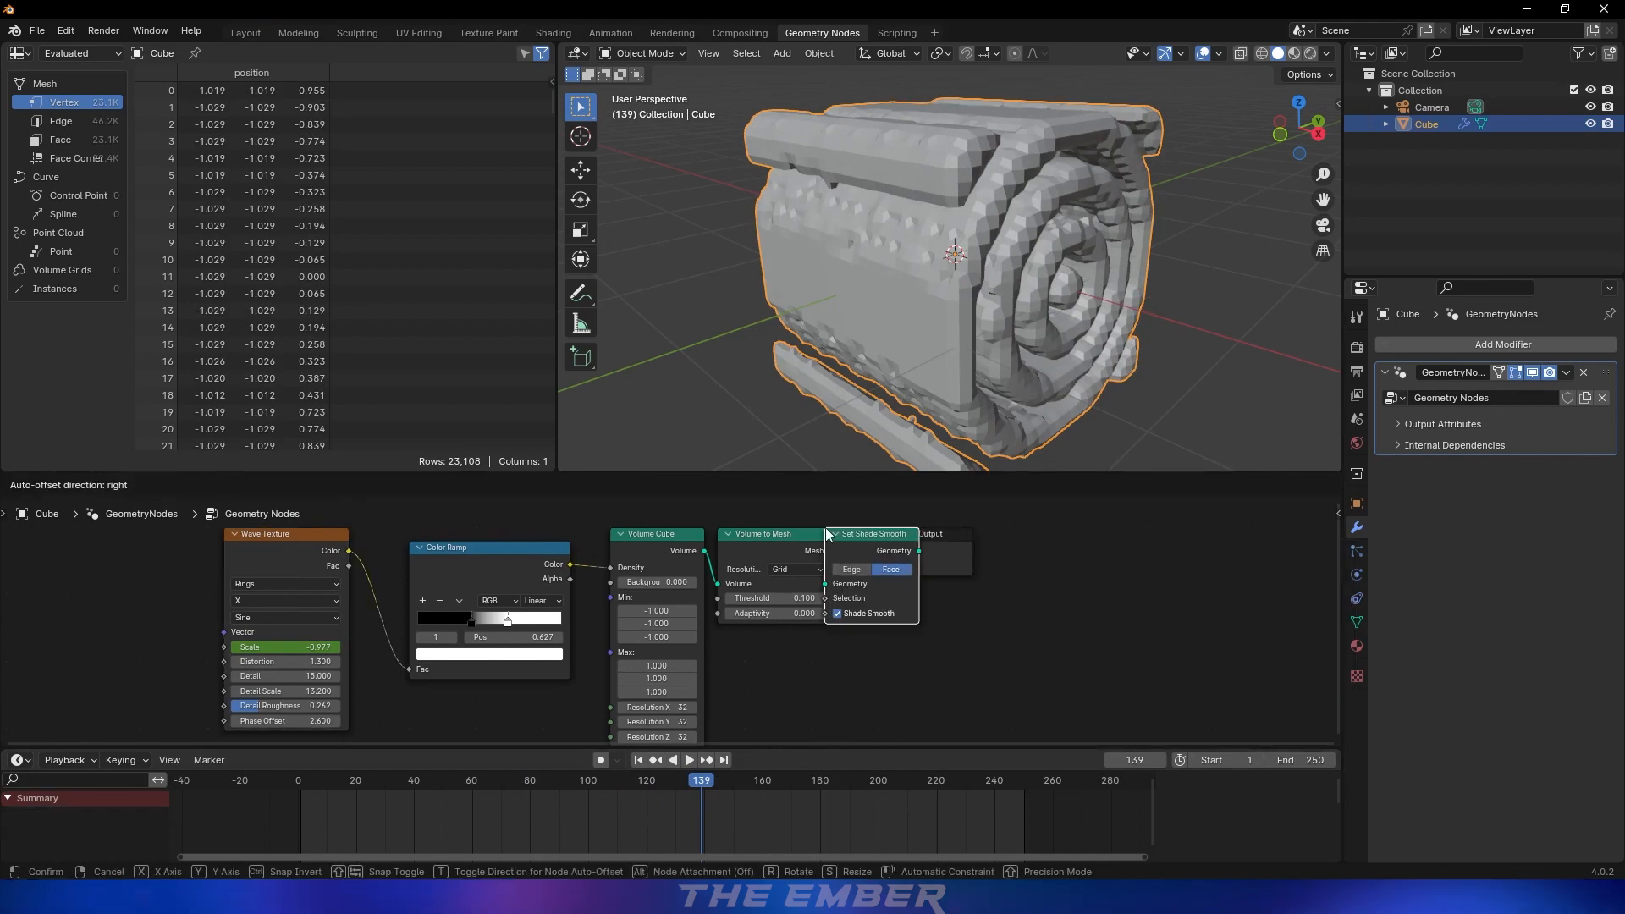
pyautogui.click(890, 527)
pyautogui.moveTo(1139, 619); pyautogui.dragTo(1073, 632, button='middle')
pyautogui.moveTo(1028, 363); pyautogui.dragTo(1043, 307, button='middle')
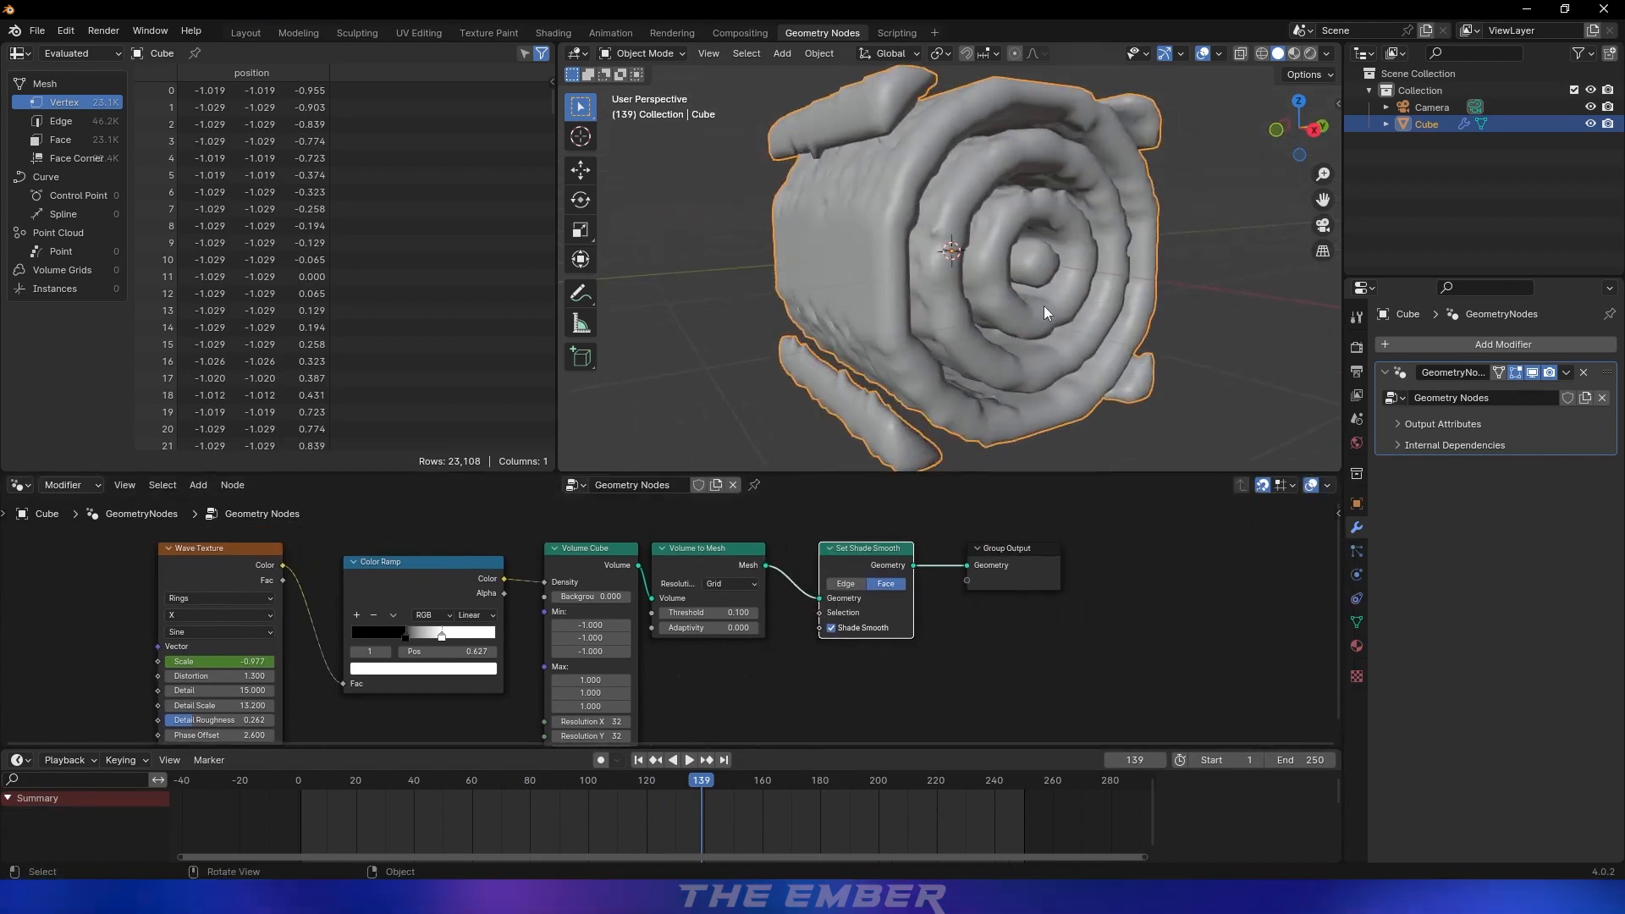
# Insert a Set Material node between the Set Shade Smooth and Group Output nodes
pyautogui.hotkey('shift', 'a')
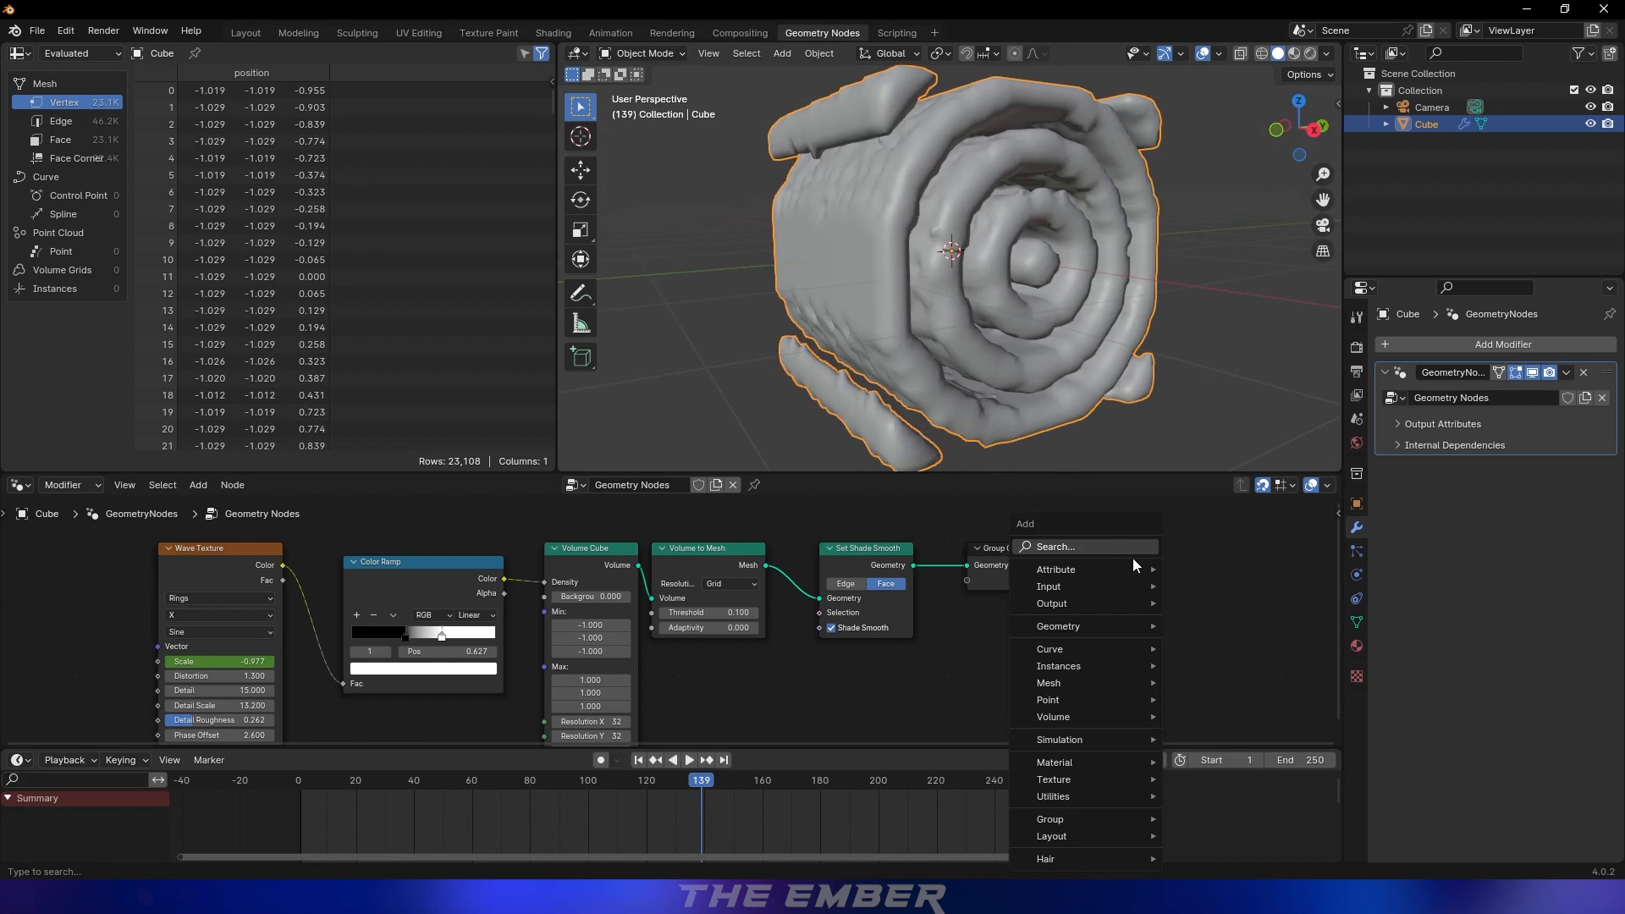
pyautogui.write('set mater')
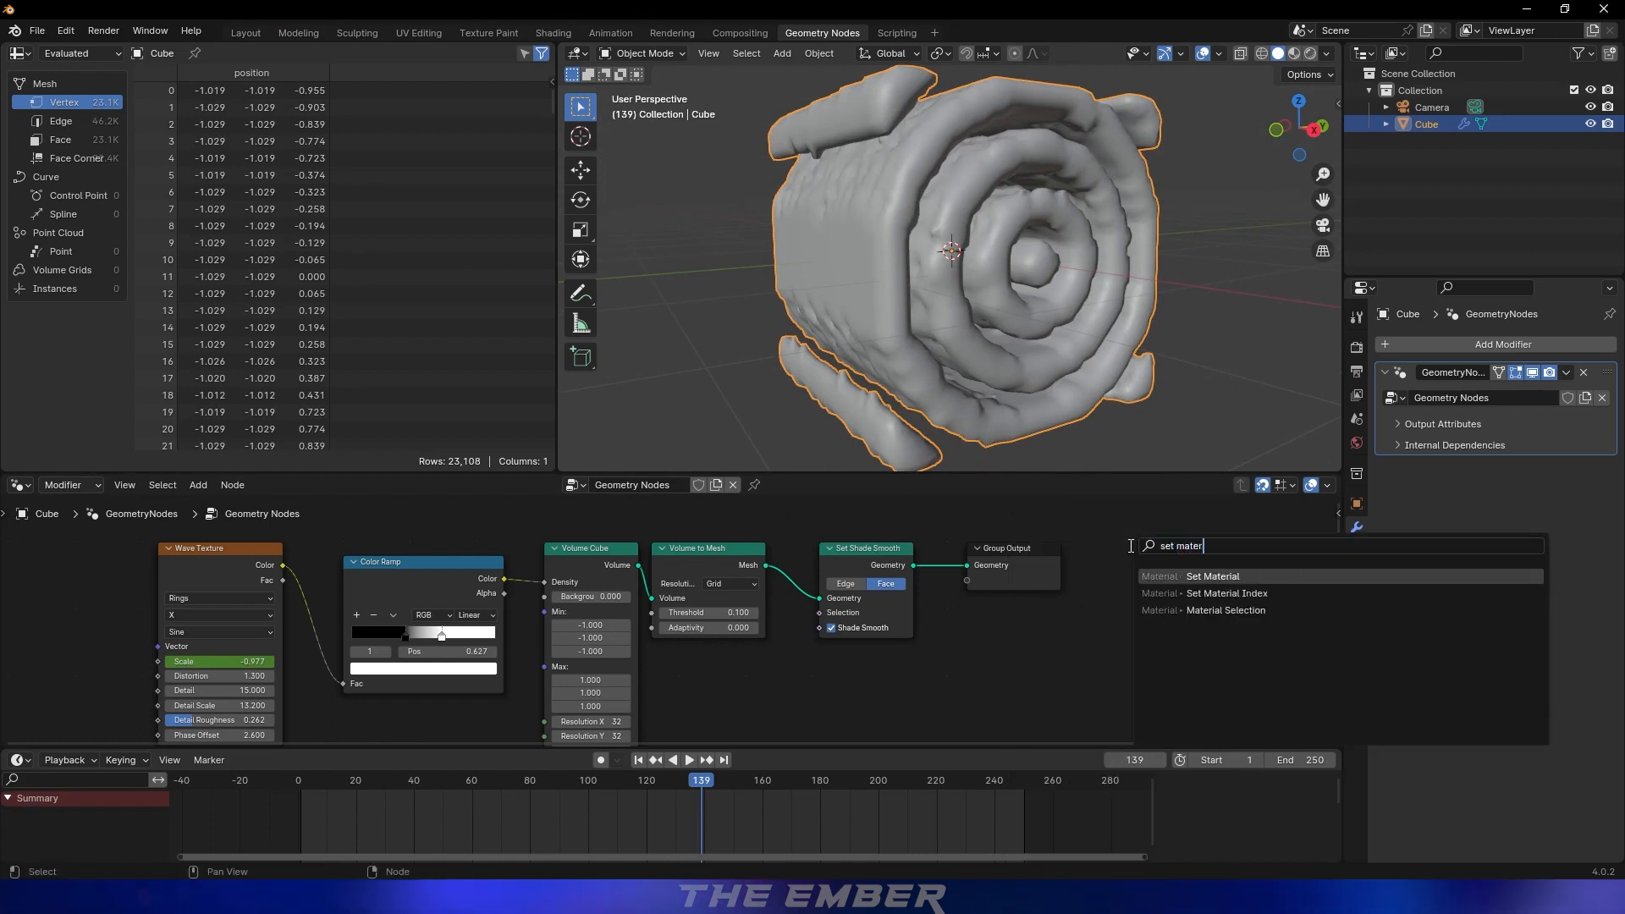
pyautogui.press('Return')
pyautogui.click(965, 548)
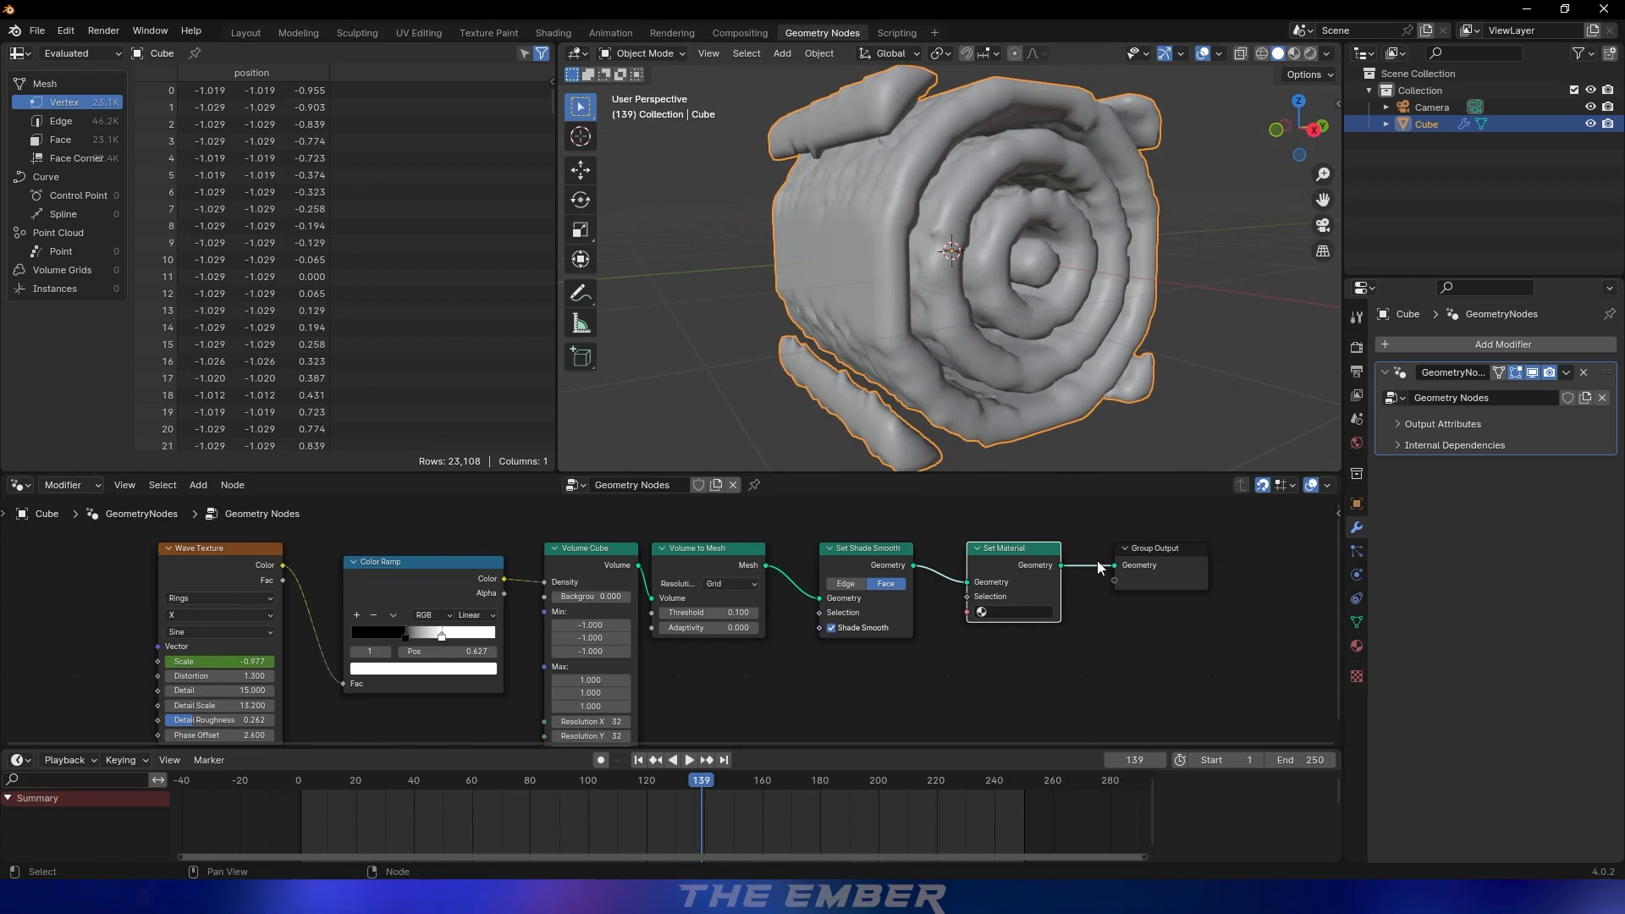
# Assign the existing material "Material" to the Set Material node and save the file
pyautogui.click(1011, 612)
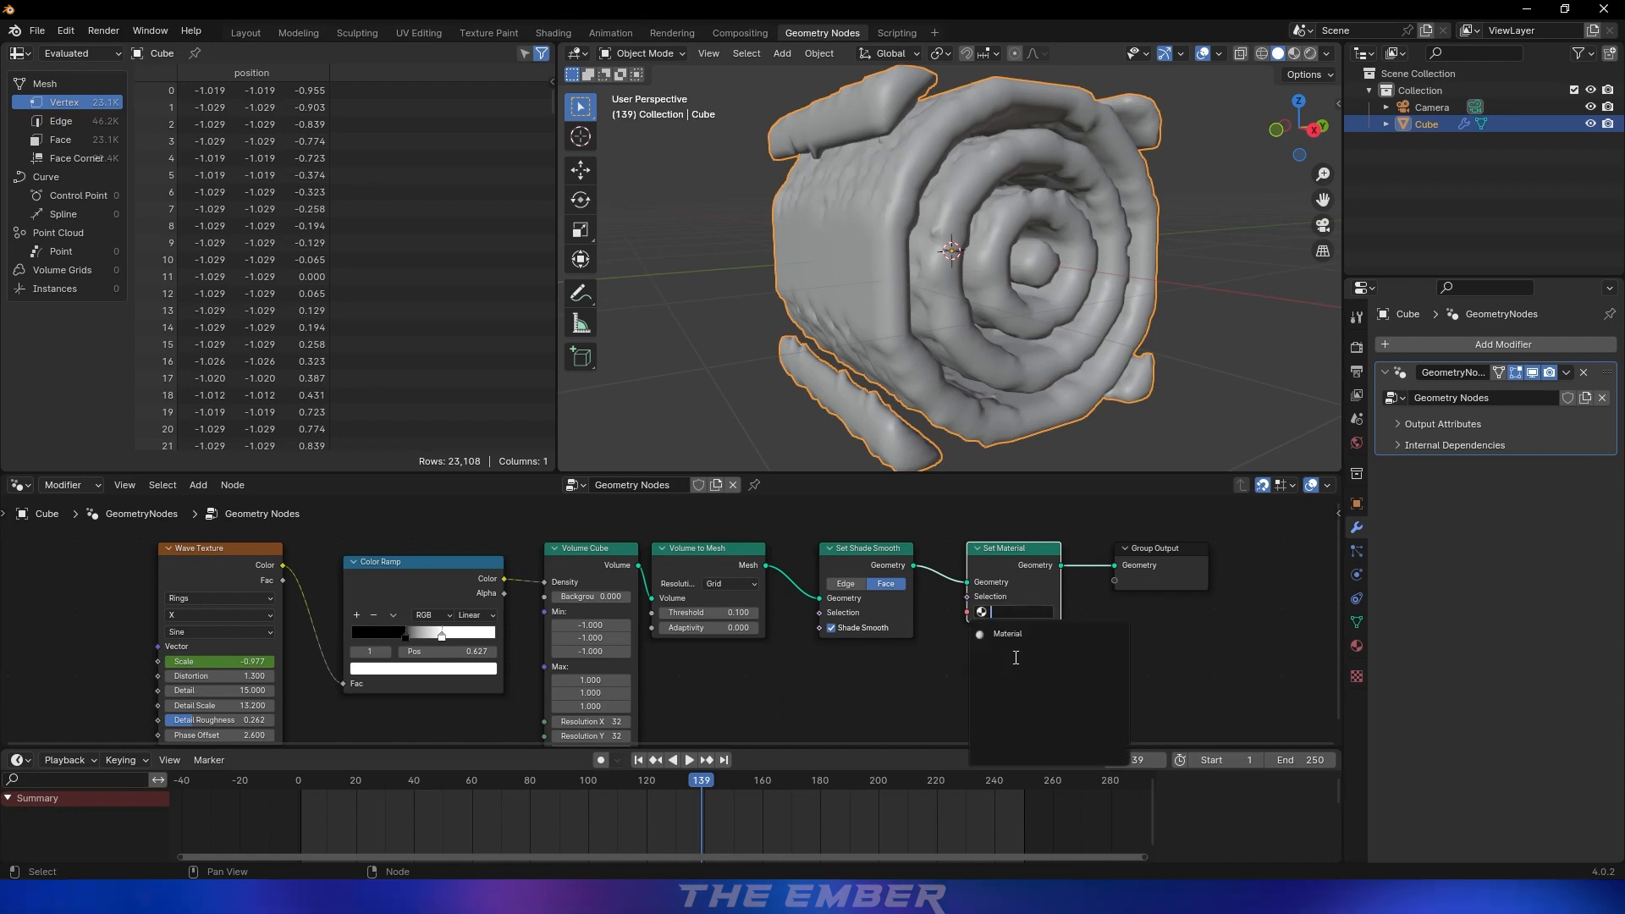
pyautogui.click(1015, 635)
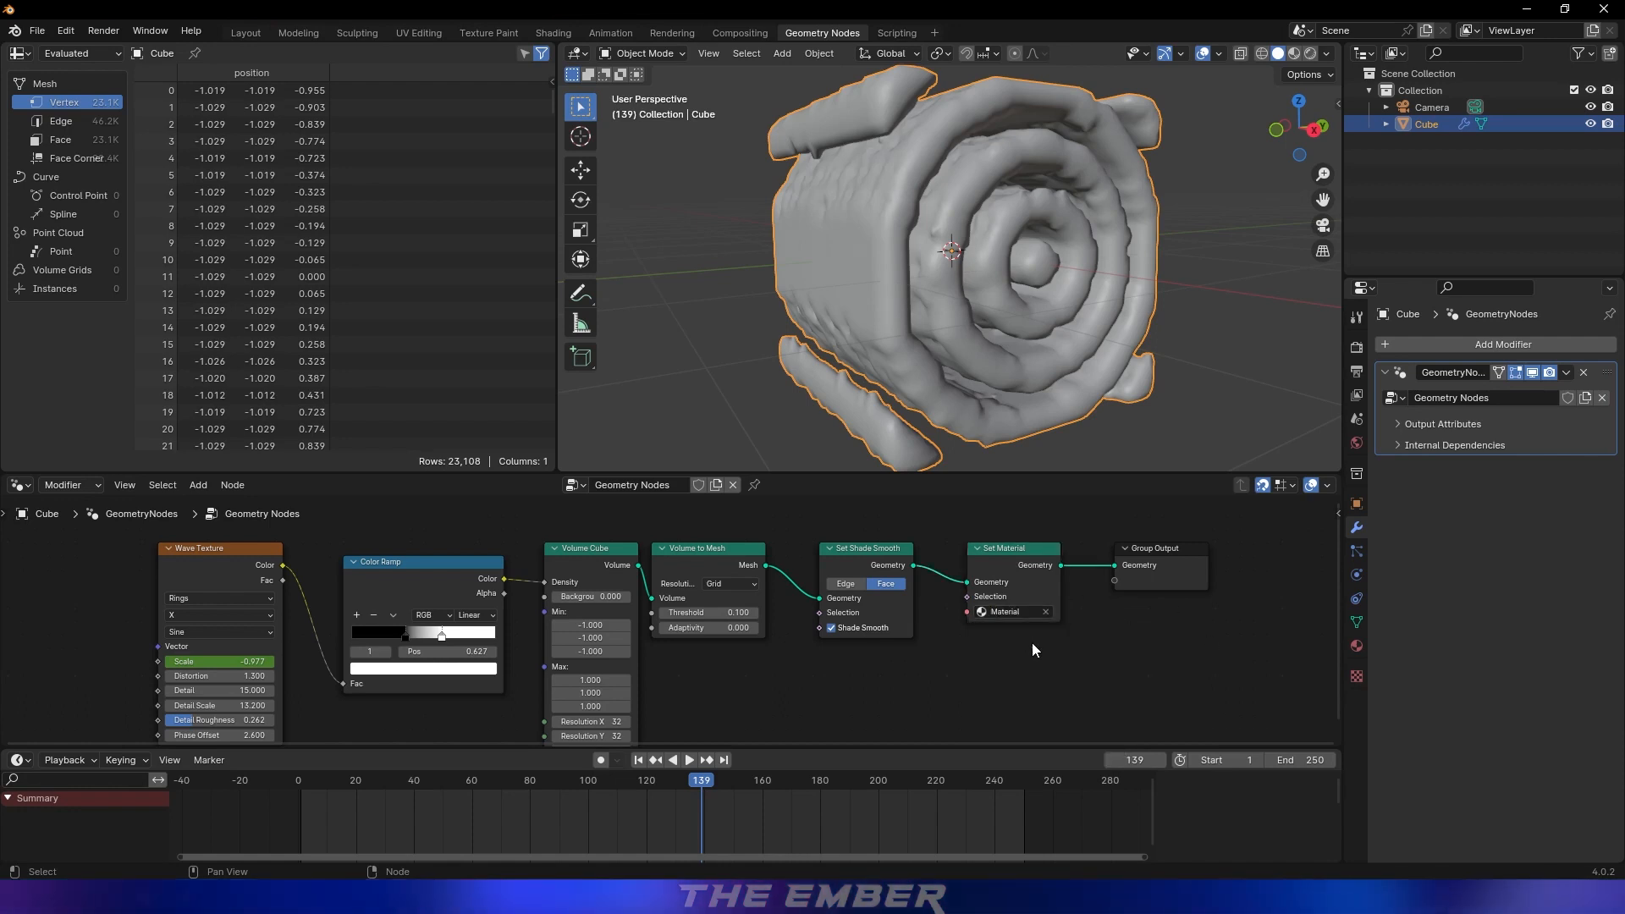
pyautogui.hotkey('ctrl', 's')
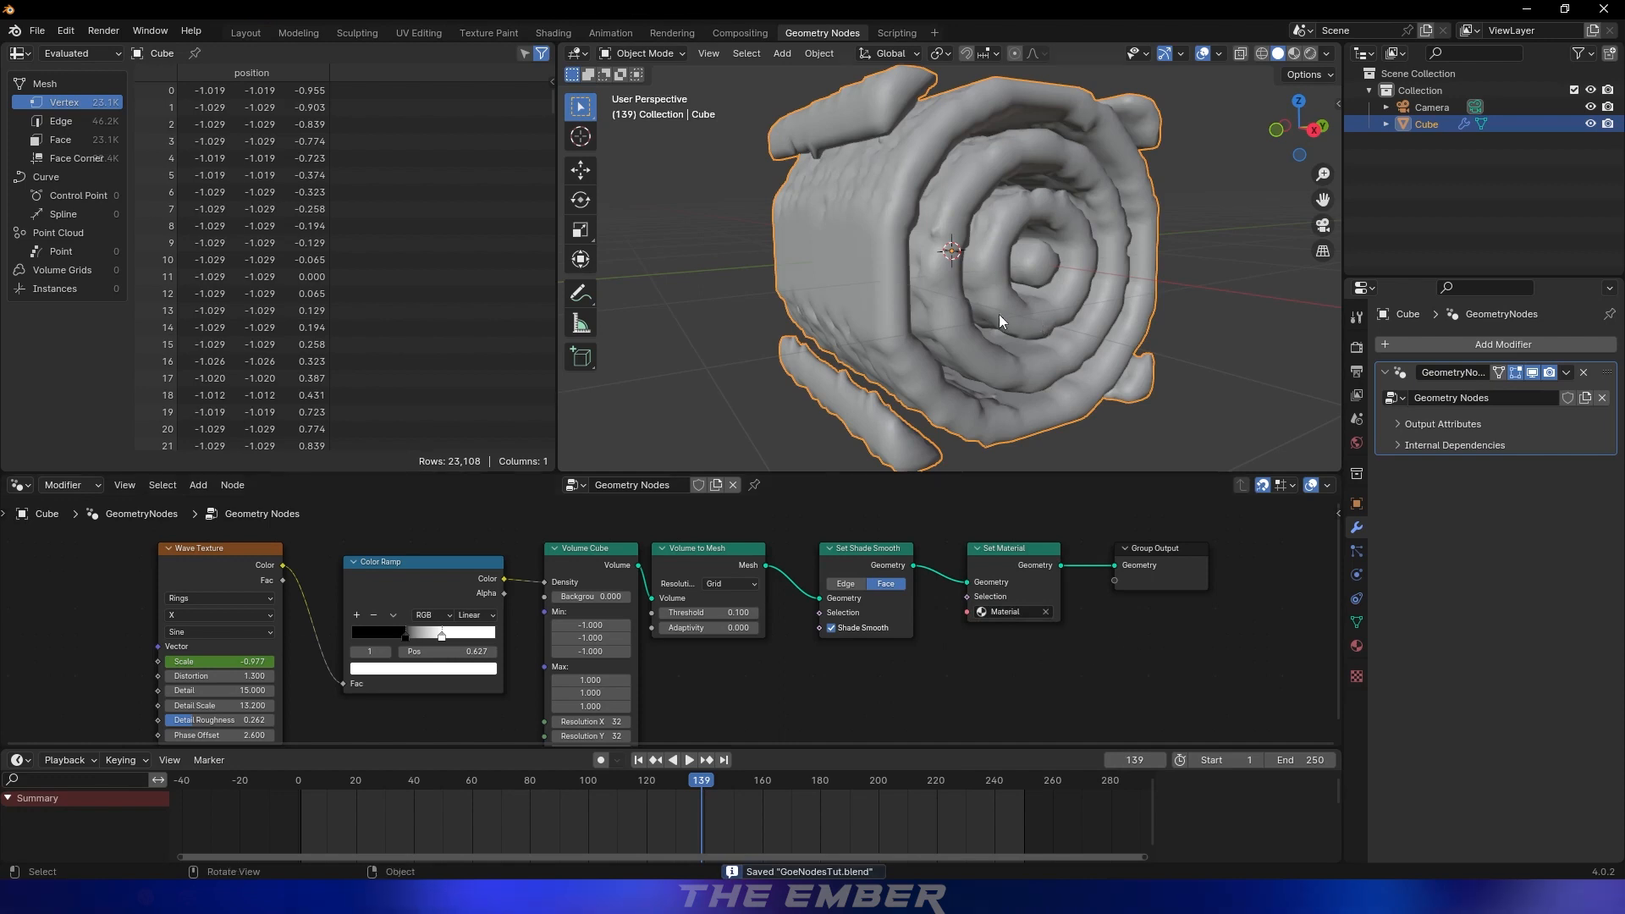
# Add a Subdivision Surface modifier to the cube after the Geometry Nodes modifier
pyautogui.moveTo(998, 313); pyautogui.dragTo(941, 362, button='middle')
pyautogui.scroll(5, 877, 298)
pyautogui.moveTo(877, 297)
pyautogui.mouseDown(button='middle')
pyautogui.moveTo(846, 347)
pyautogui.moveTo(870, 323)
pyautogui.mouseUp(button='middle')
pyautogui.scroll(-5, 846, 348)
pyautogui.click(1447, 344)
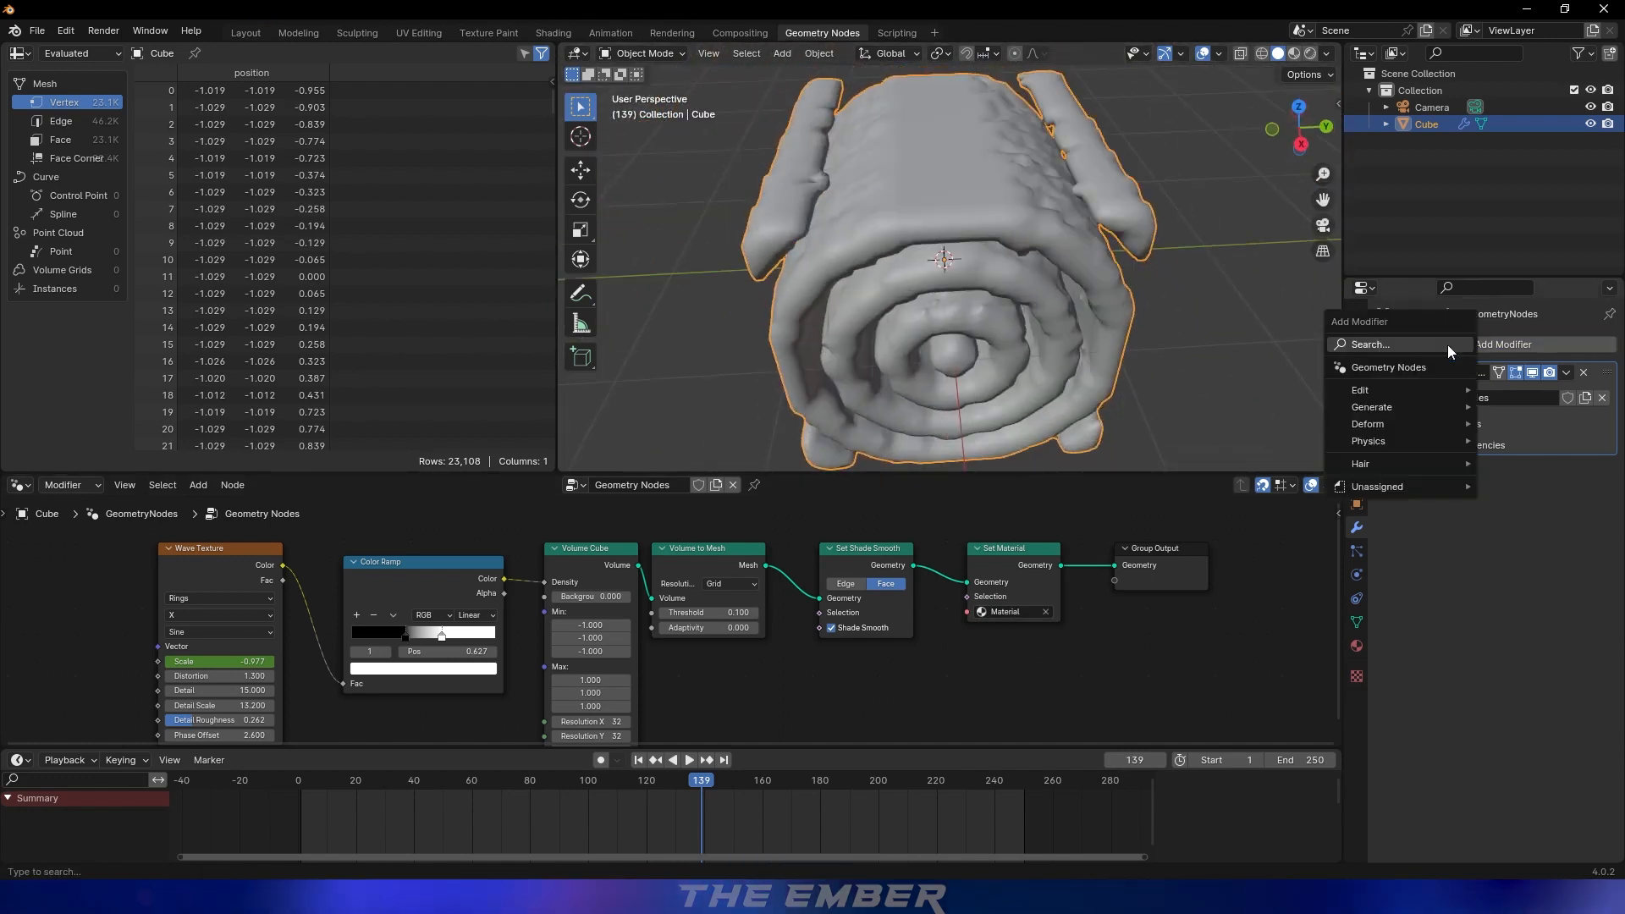
pyautogui.click(1445, 343)
pyautogui.write('sub')
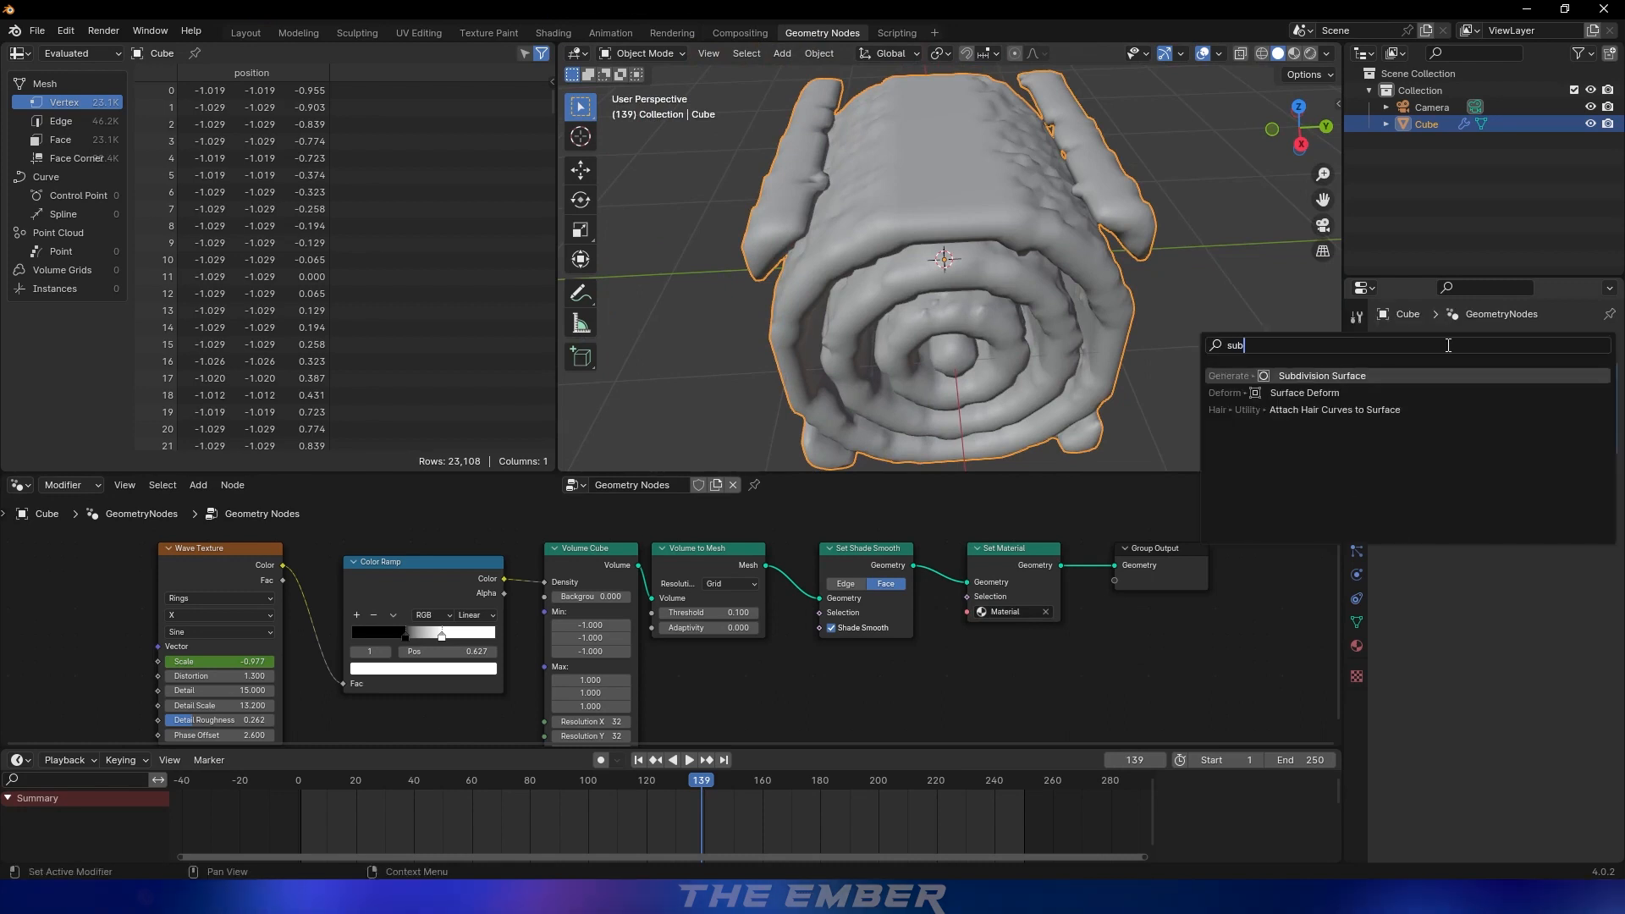
pyautogui.press('Return')
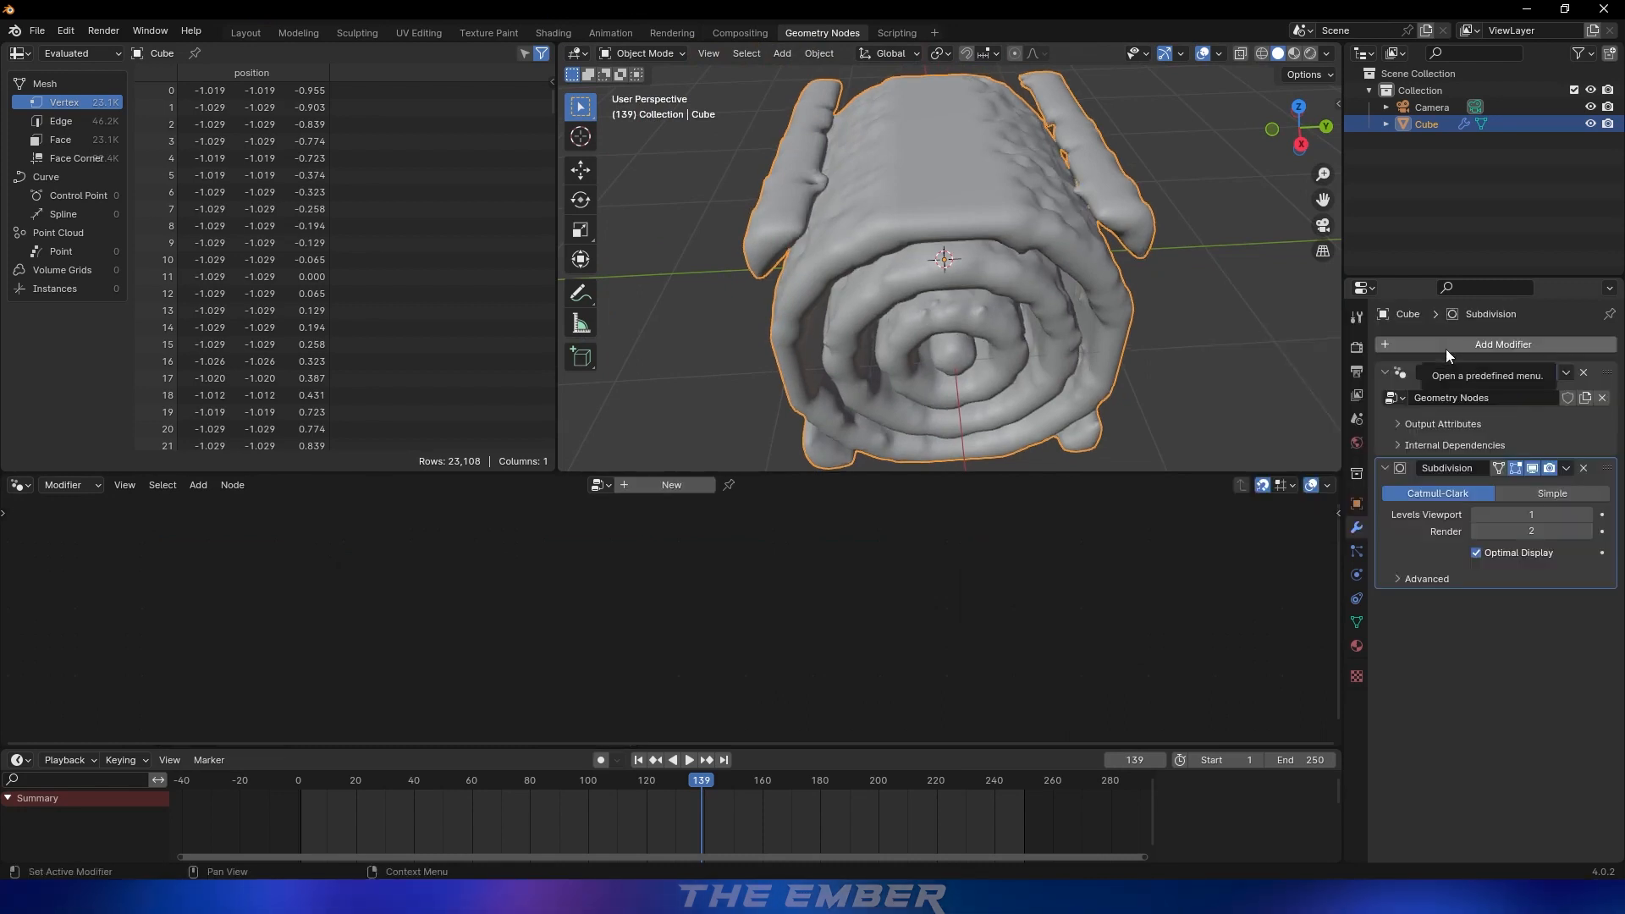
# Toggle the Subdivision modifier's viewport display repeatedly to compare the mesh surface with and without it
pyautogui.moveTo(1094, 298); pyautogui.dragTo(1065, 274, button='middle')
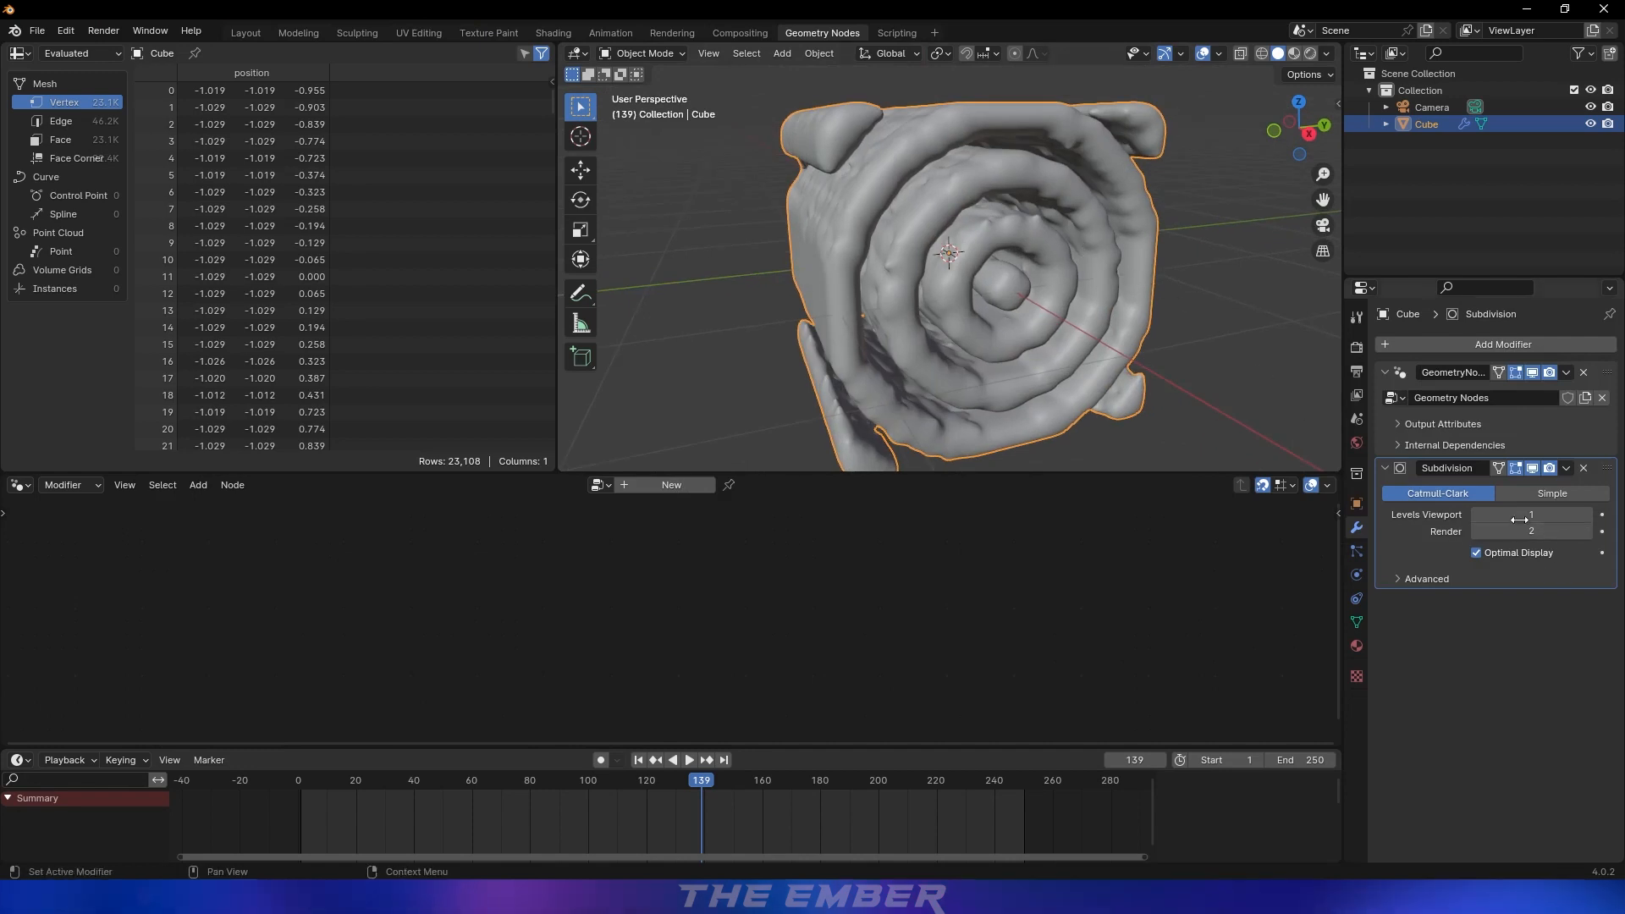
pyautogui.click(1532, 466)
pyautogui.click(1532, 466)
pyautogui.click(1532, 466)
pyautogui.click(1532, 466)
pyautogui.click(1531, 464)
pyautogui.click(1531, 465)
pyautogui.click(1531, 464)
pyautogui.click(1531, 464)
pyautogui.moveTo(855, 177)
pyautogui.mouseDown(button='middle')
pyautogui.moveTo(854, 190)
pyautogui.moveTo(871, 174)
pyautogui.mouseUp(button='middle')
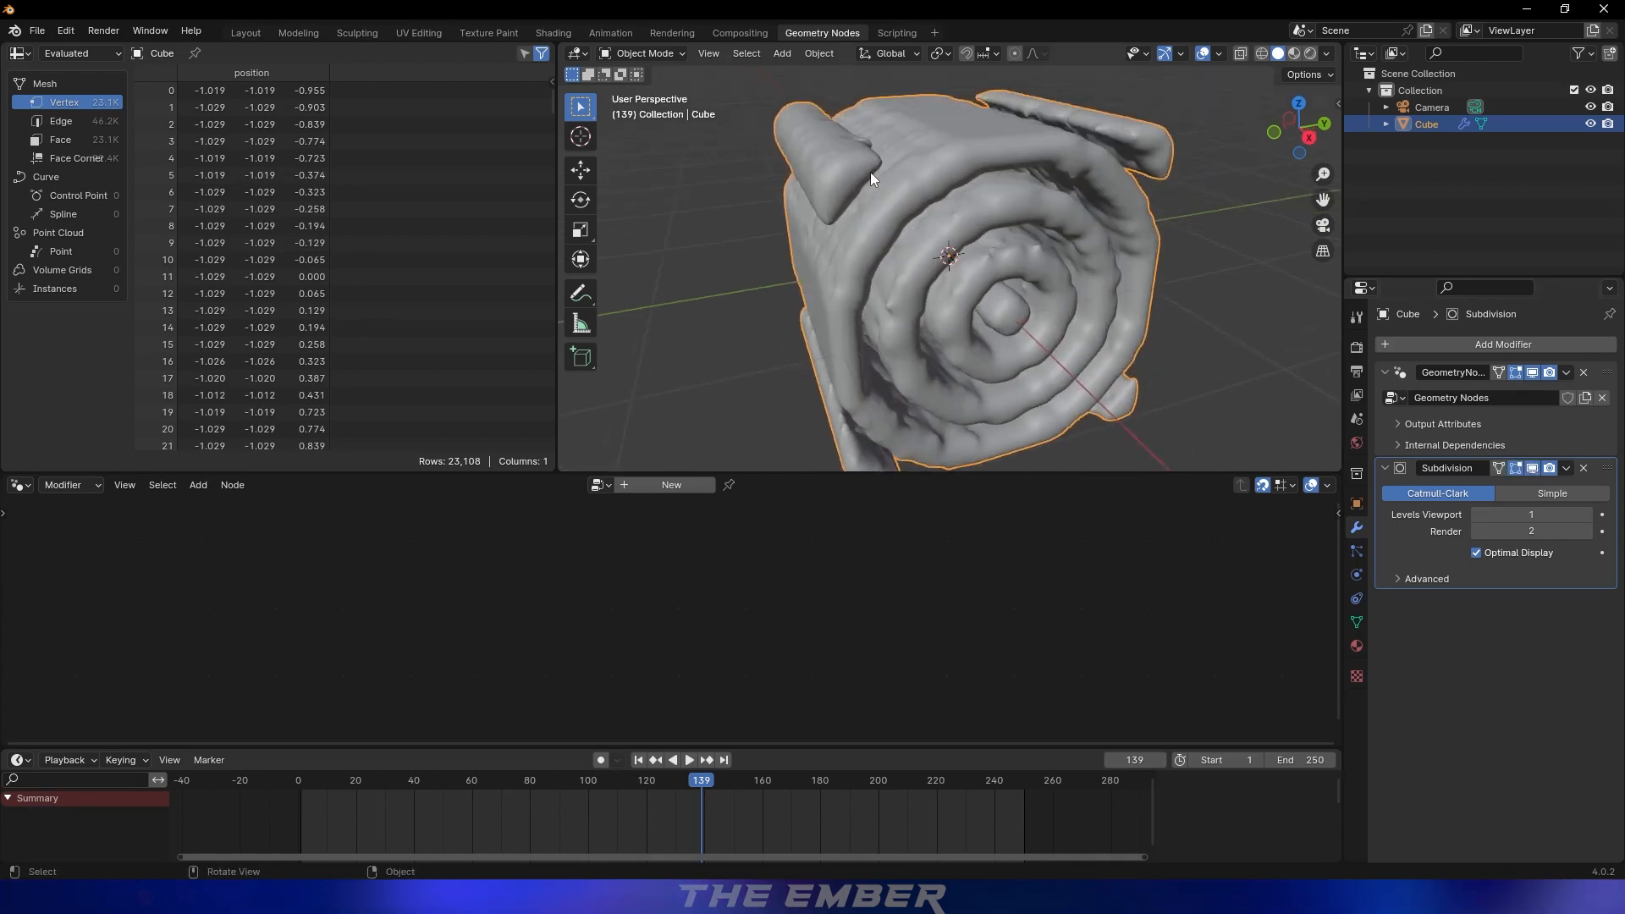
# Switch to the Shading workspace, save the file, and delete the cube material's existing shader node
pyautogui.click(562, 32)
pyautogui.moveTo(803, 320)
pyautogui.mouseDown(button='middle')
pyautogui.moveTo(797, 362)
pyautogui.moveTo(800, 306)
pyautogui.moveTo(861, 344)
pyautogui.moveTo(830, 370)
pyautogui.mouseUp(button='middle')
pyautogui.hotkey('ctrl', 's')
pyautogui.click(722, 555)
pyautogui.press('x')
# Add a Glass BSDF node and connect its BSDF output to the Material Output's Surface input
pyautogui.hotkey('shift', 'a')
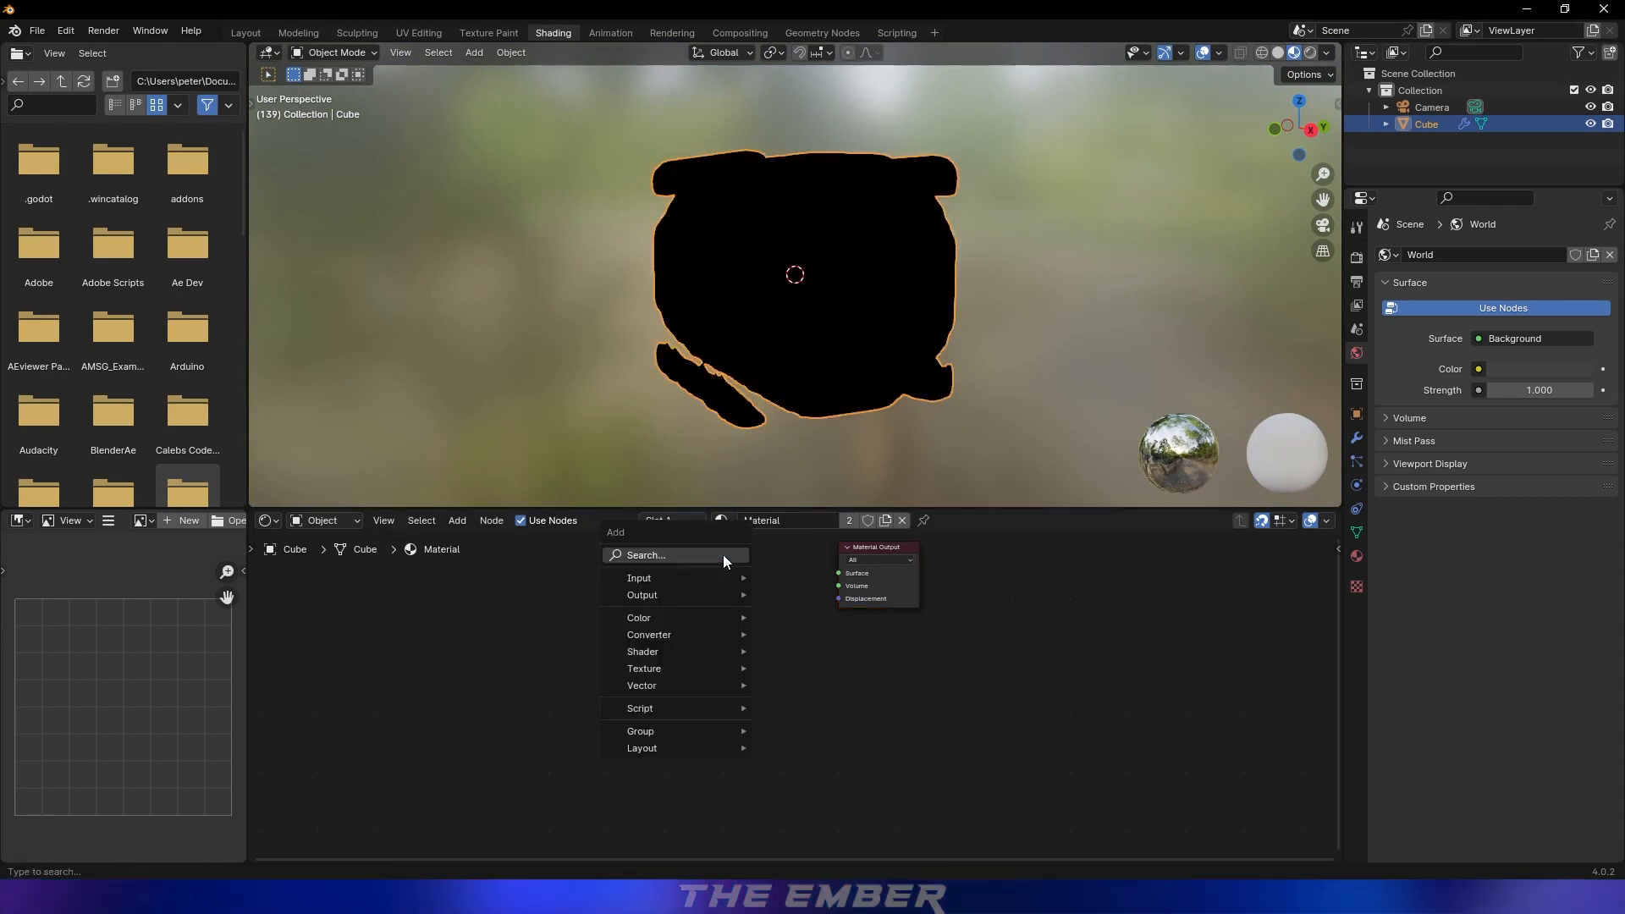
pyautogui.moveTo(722, 555)
pyautogui.write('glass')
pyautogui.press('Return')
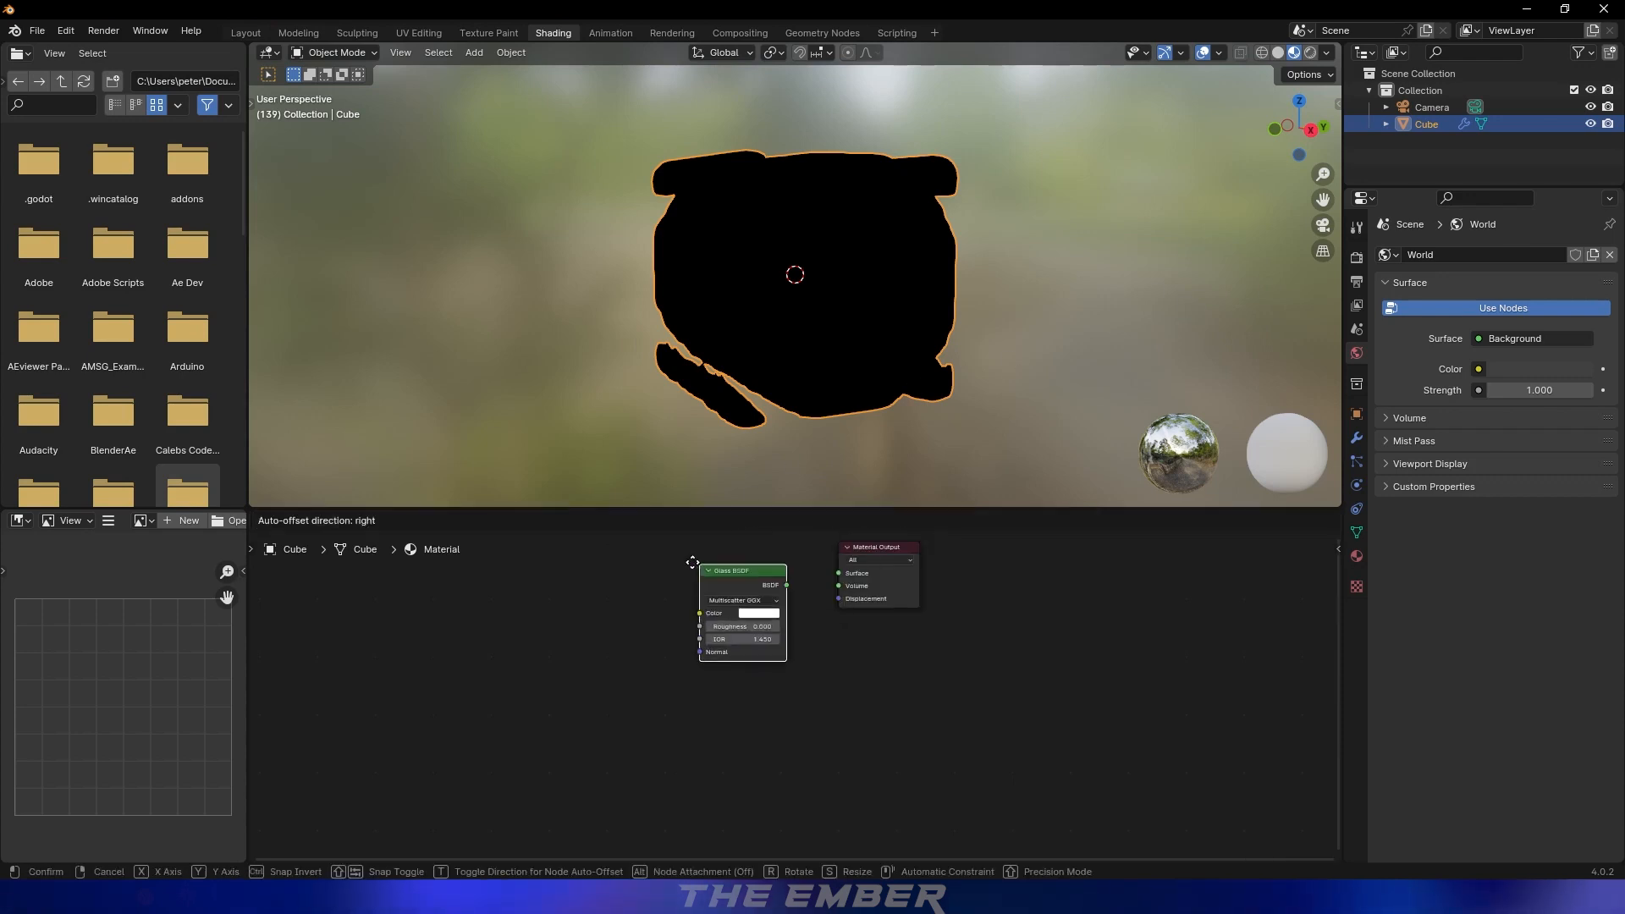
pyautogui.click(692, 562)
pyautogui.press('Home')
pyautogui.moveTo(703, 608); pyautogui.dragTo(779, 626)
pyautogui.moveTo(565, 619); pyautogui.dragTo(687, 627, button='middle')
pyautogui.moveTo(763, 334)
pyautogui.mouseDown(button='middle')
pyautogui.moveTo(748, 435)
pyautogui.moveTo(839, 364)
pyautogui.moveTo(703, 332)
pyautogui.moveTo(770, 347)
pyautogui.mouseUp(button='middle')
pyautogui.moveTo(619, 654); pyautogui.dragTo(650, 660, button='middle')
pyautogui.click(591, 625)
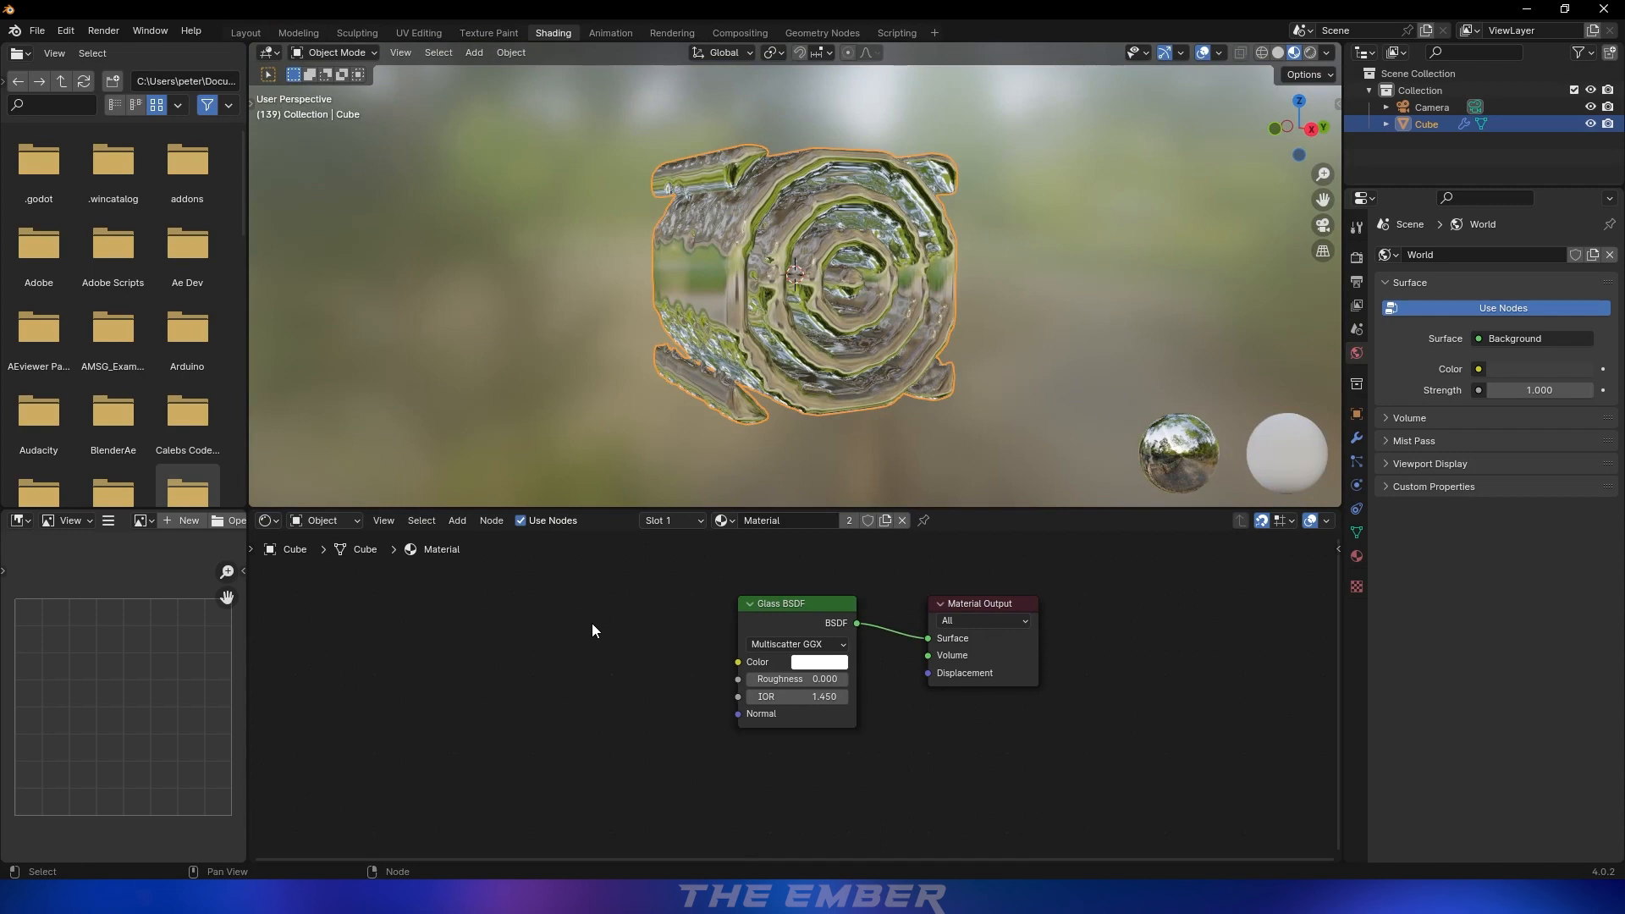
pyautogui.hotkey('shift', 'a')
pyautogui.click(543, 620)
pyautogui.write('mix')
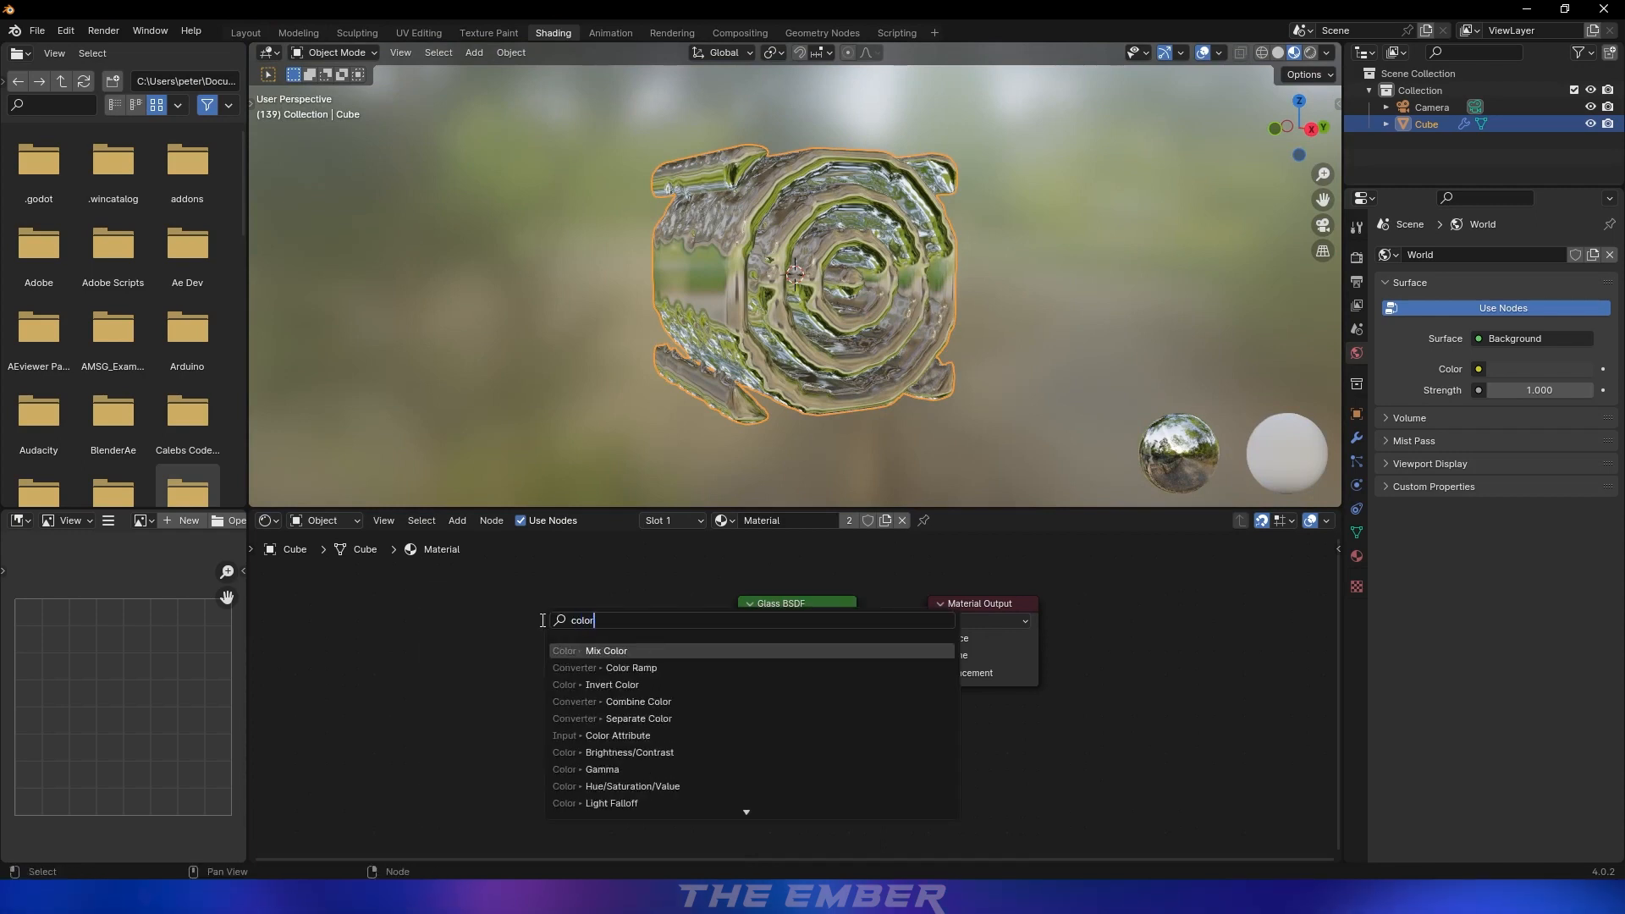
pyautogui.press('Return')
pyautogui.press('Escape')
# Add a Color Ramp node ahead of the Glass BSDF, leaving it unconnected
pyautogui.hotkey('shift', 'a')
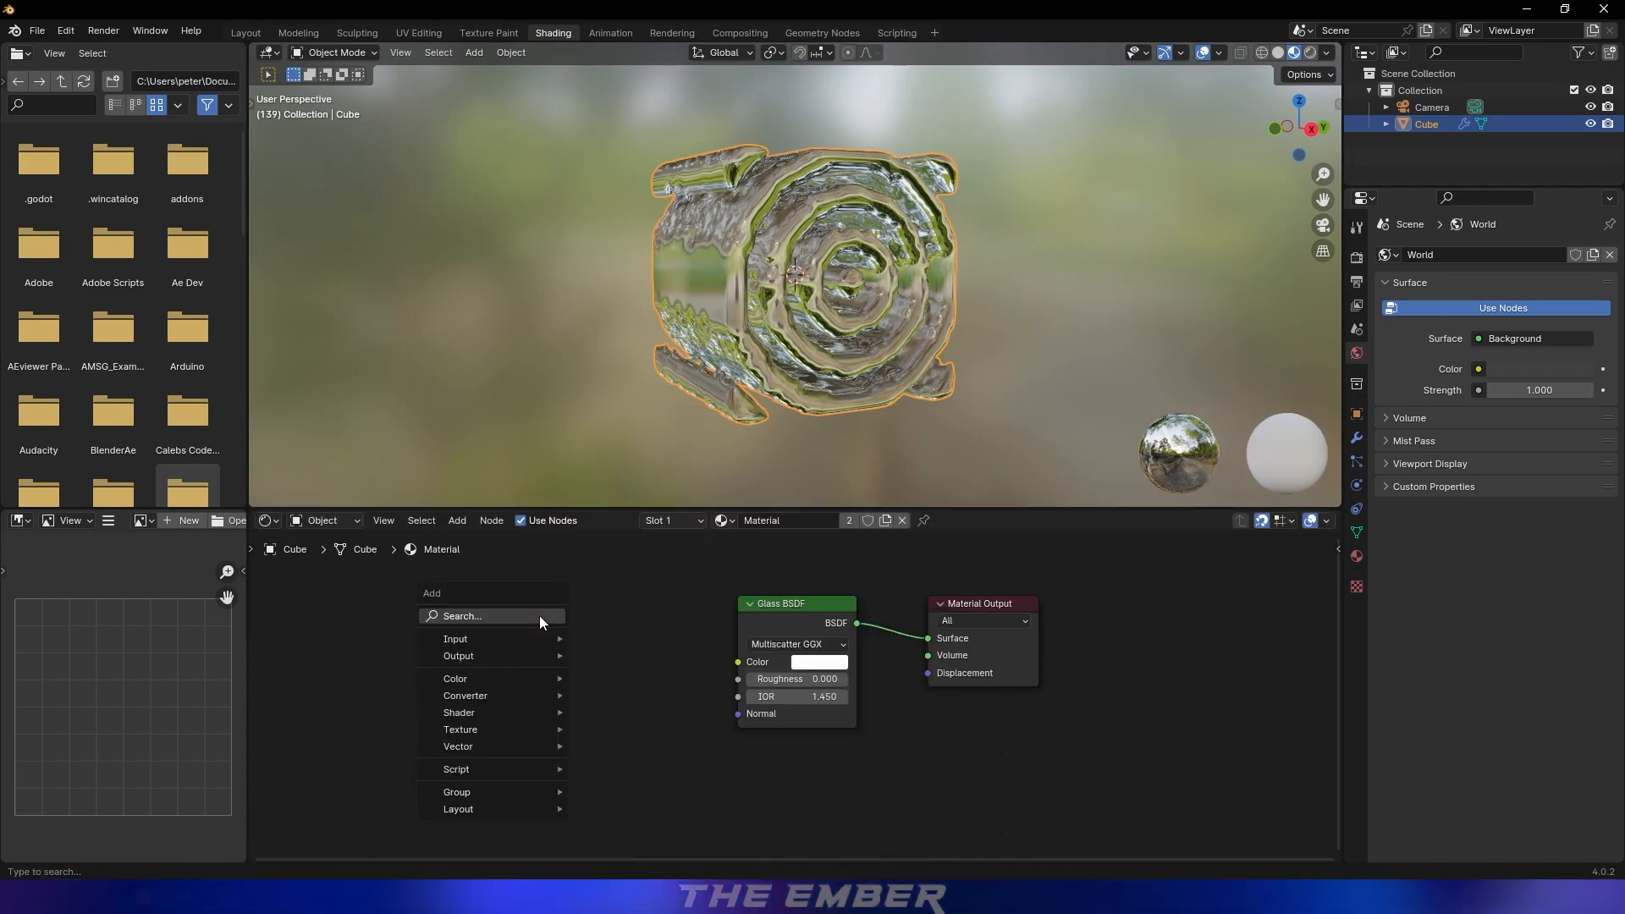
pyautogui.write('color')
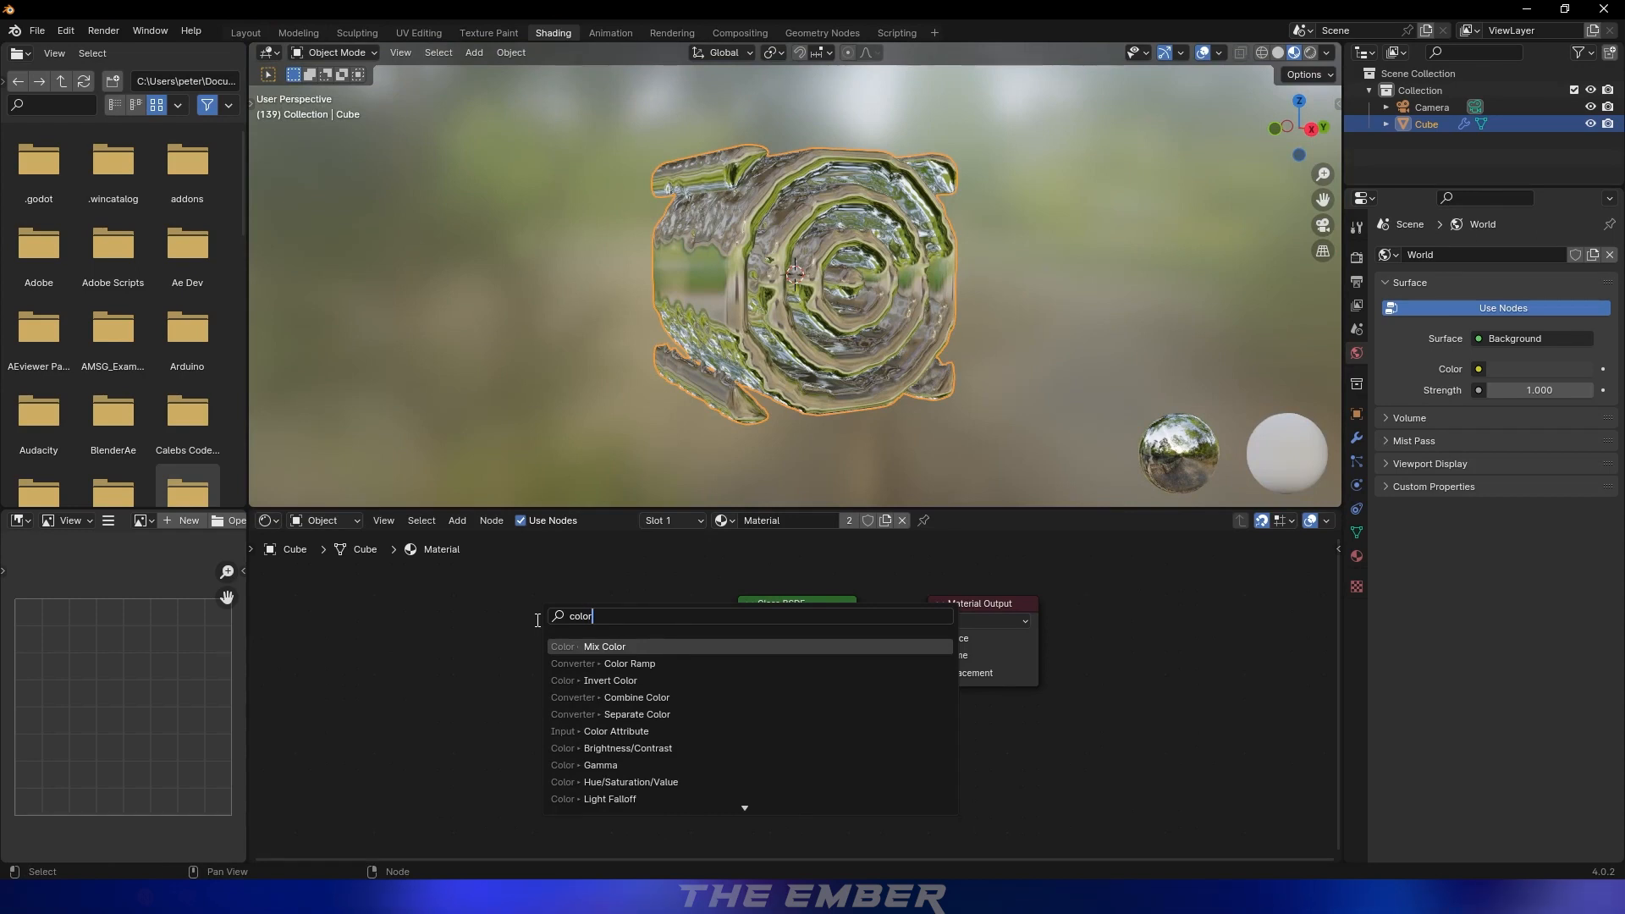
pyautogui.press('Down')
pyautogui.press('Return')
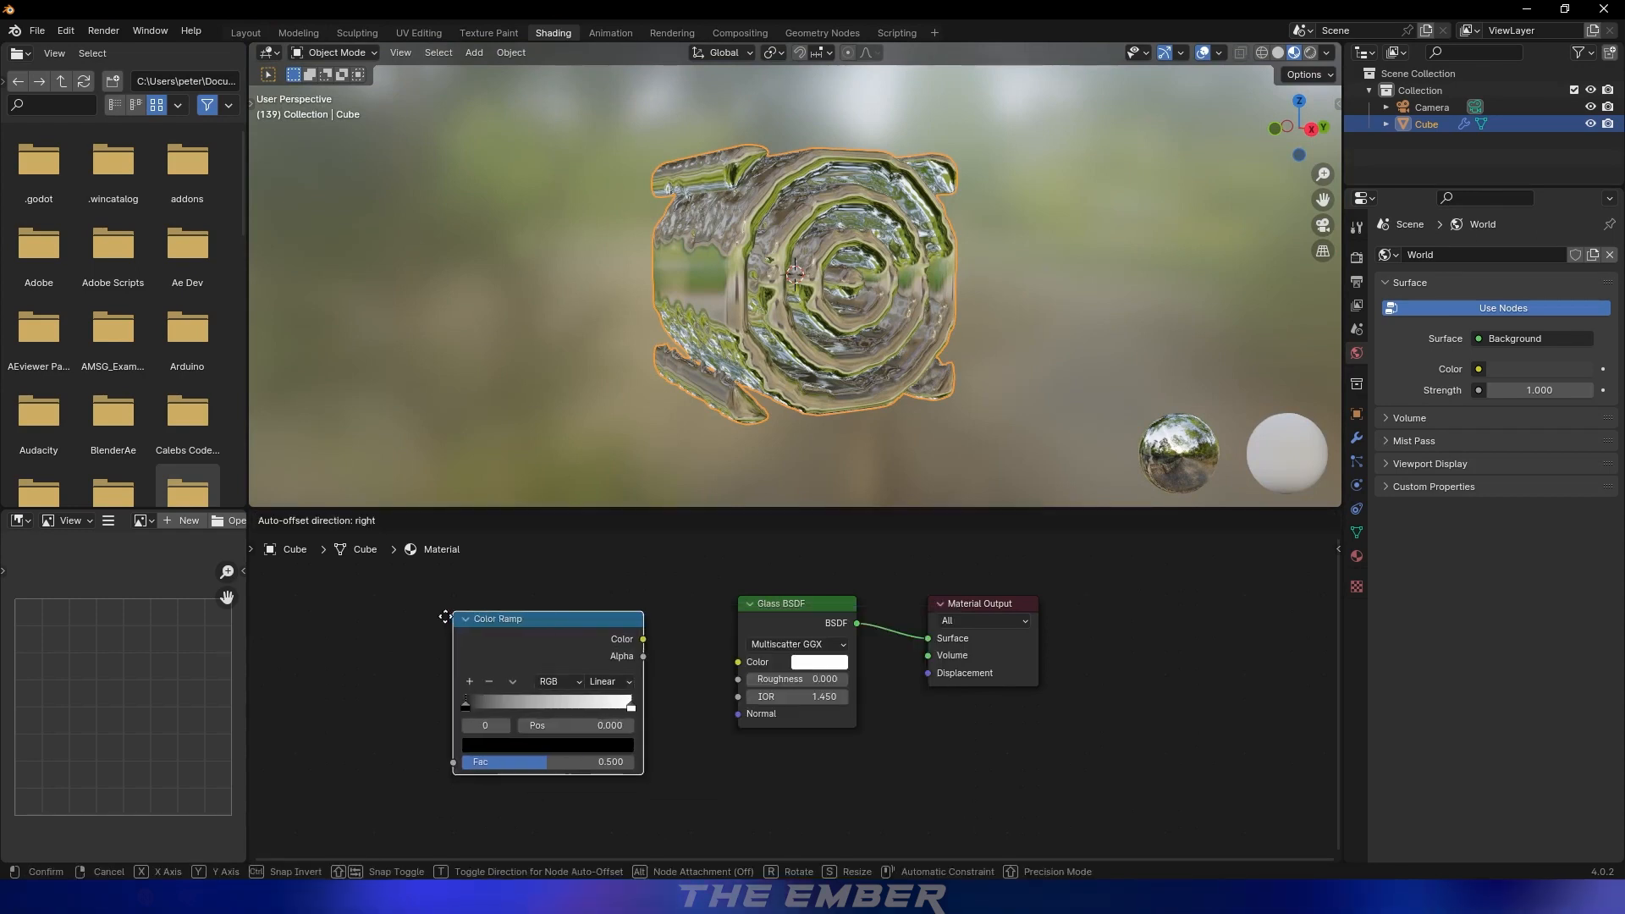
pyautogui.click(438, 593)
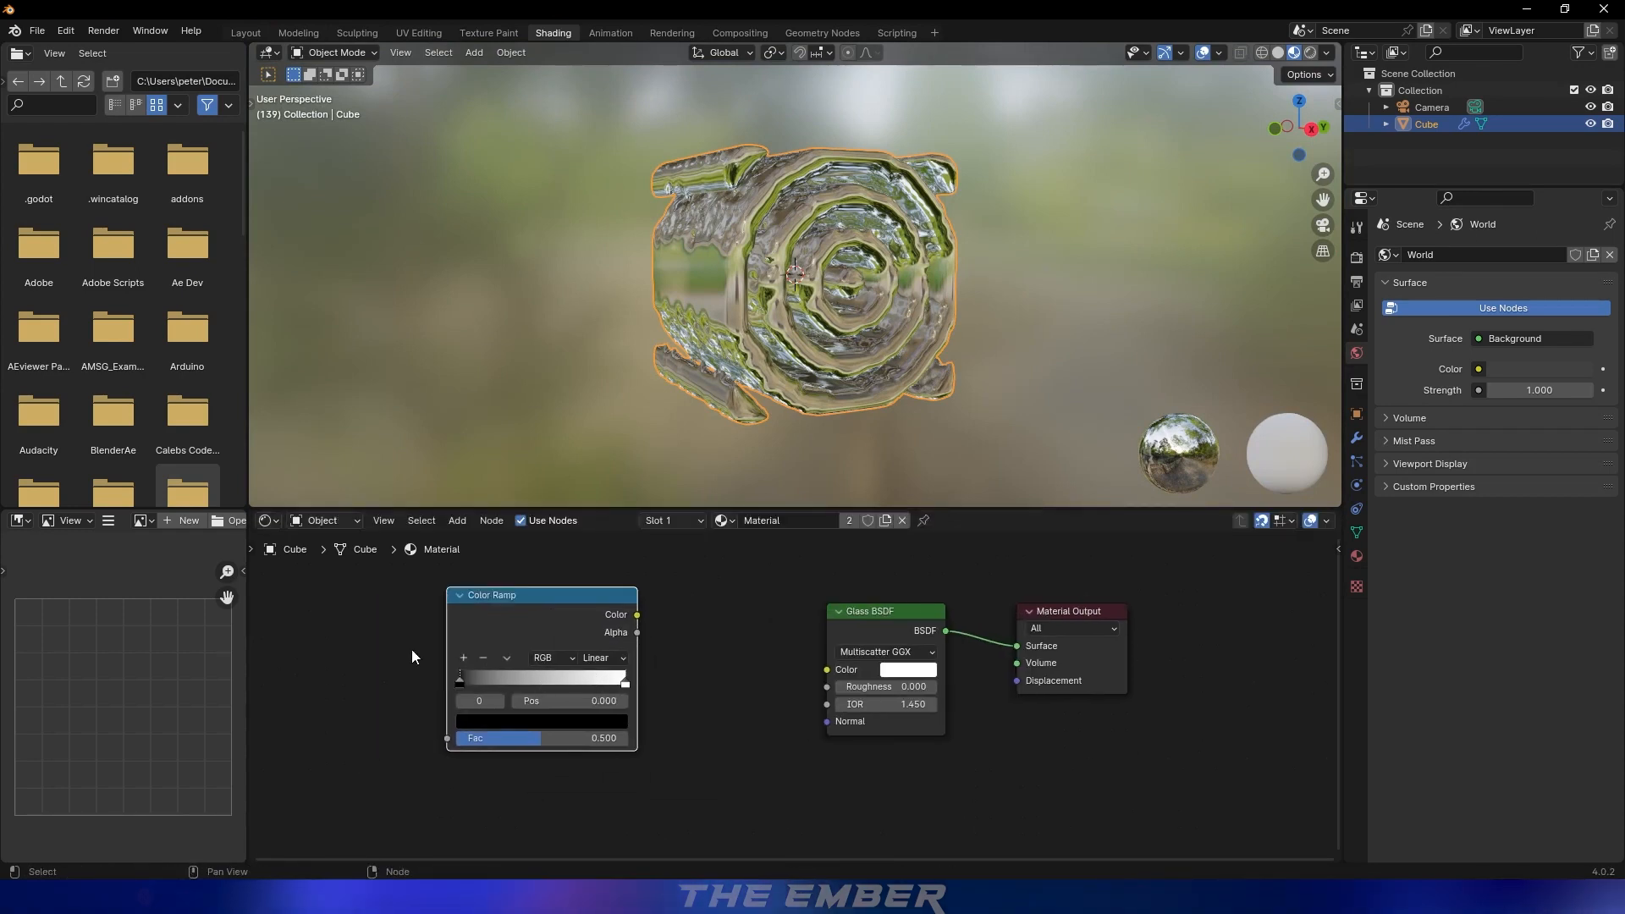
pyautogui.moveTo(411, 657); pyautogui.dragTo(500, 660, button='middle')
pyautogui.hotkey('shift', 'a')
pyautogui.write('no')
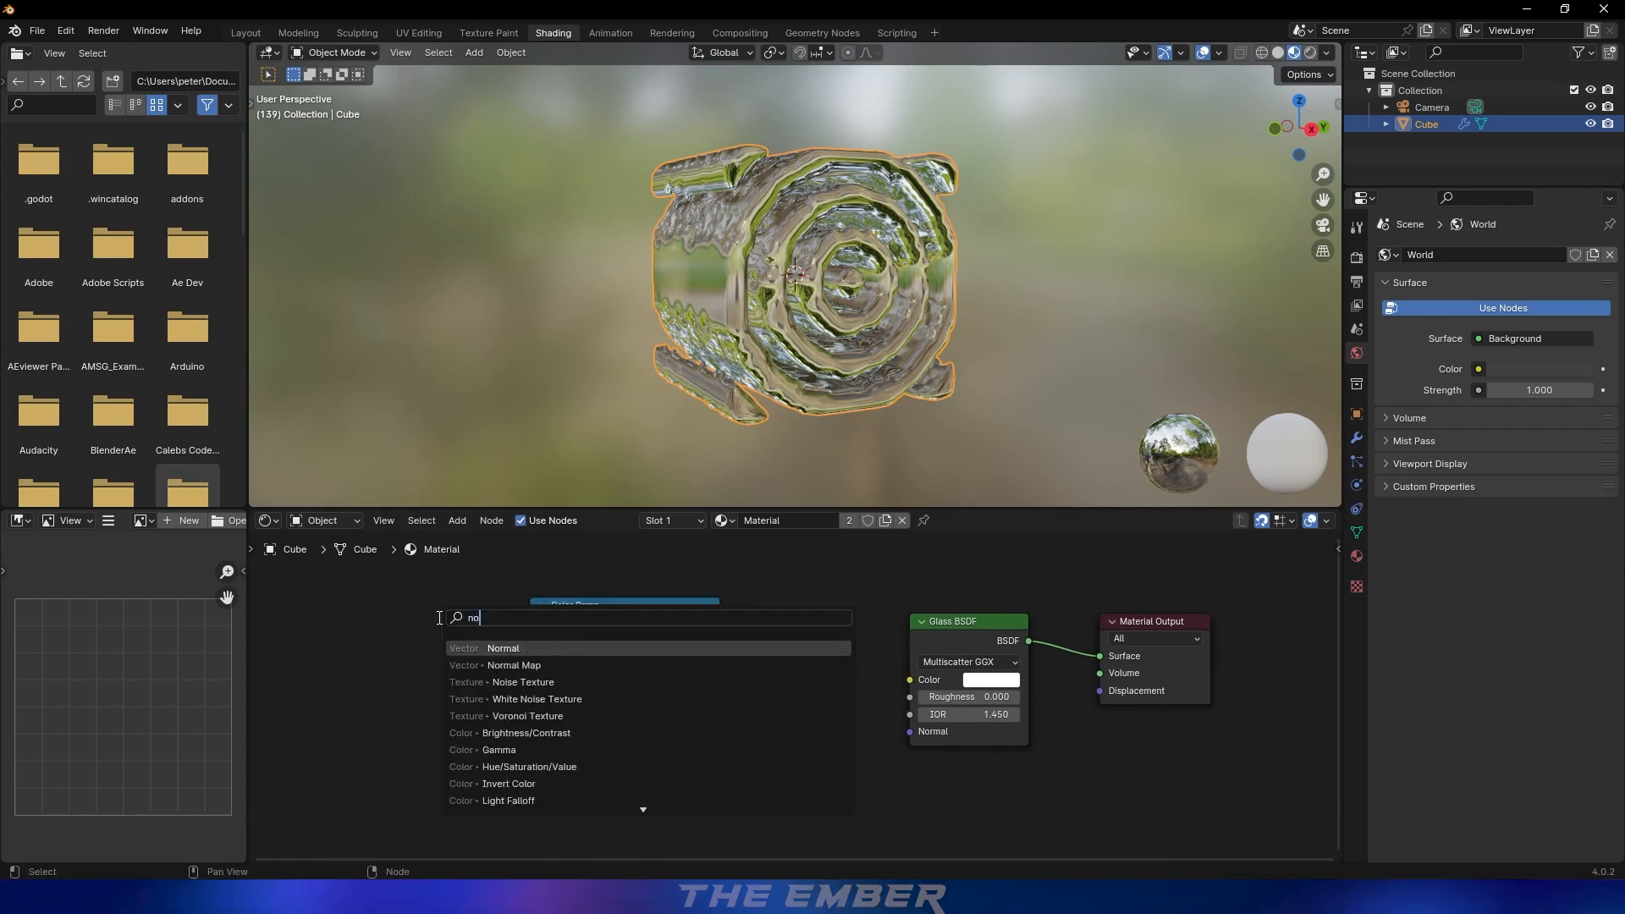
pyautogui.write('ois')
pyautogui.press('Return')
# Add a Noise Texture node before the Color Ramp and connect its Fac output to the ramp's Fac input
pyautogui.hotkey('shift', 'a')
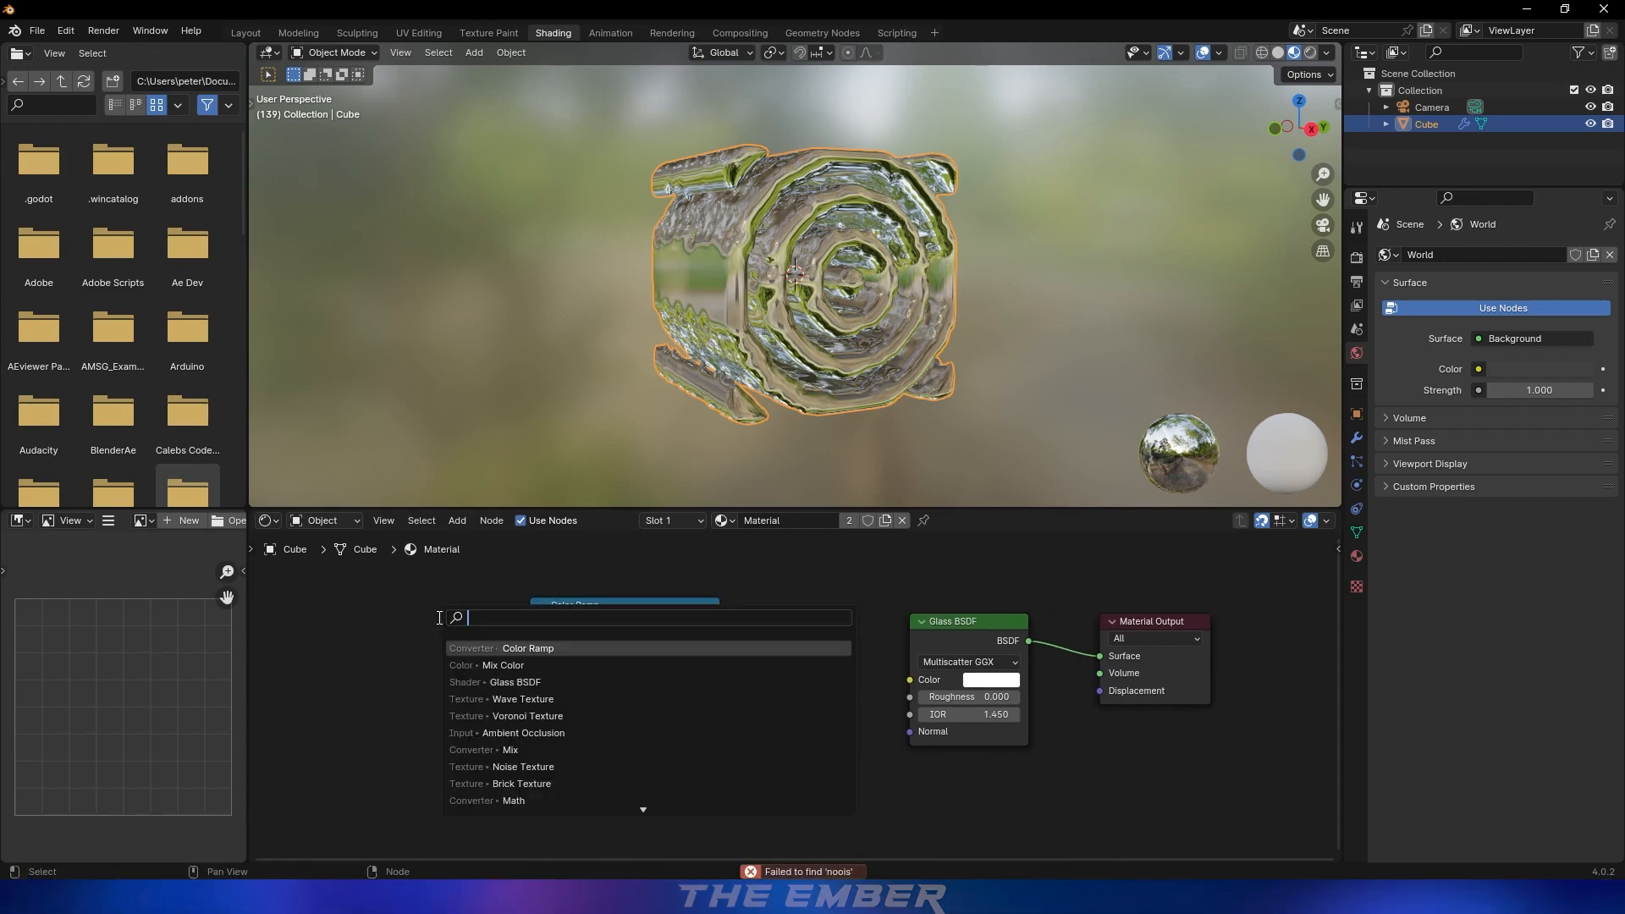
pyautogui.write('noise')
pyautogui.press('Return')
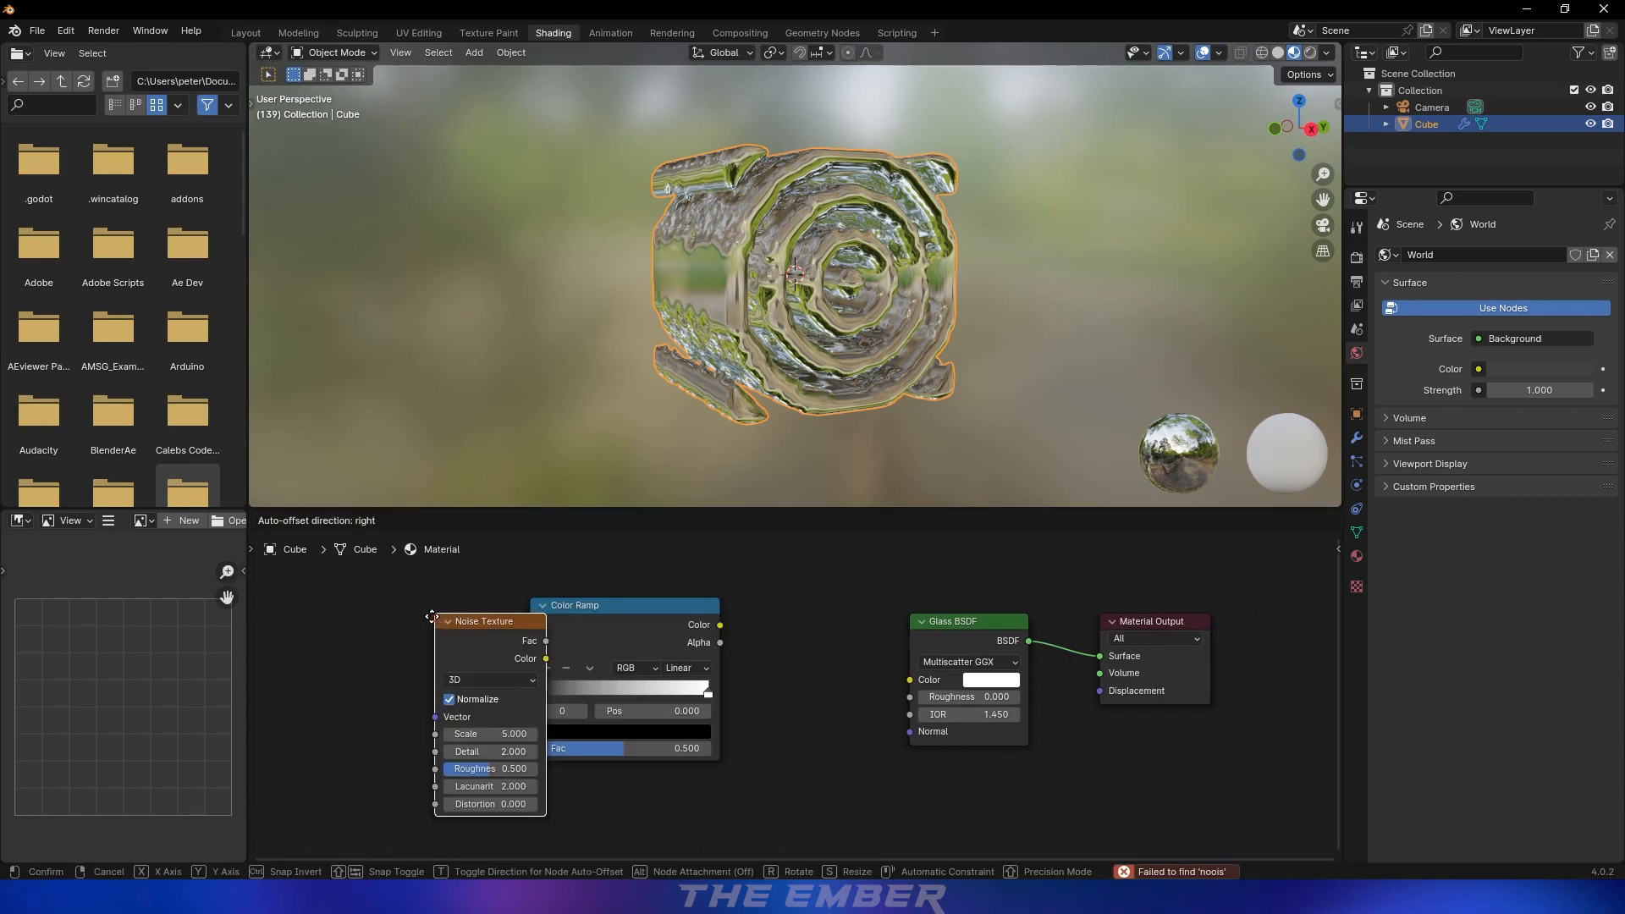
pyautogui.click(385, 602)
pyautogui.moveTo(604, 683); pyautogui.dragTo(663, 672, button='middle')
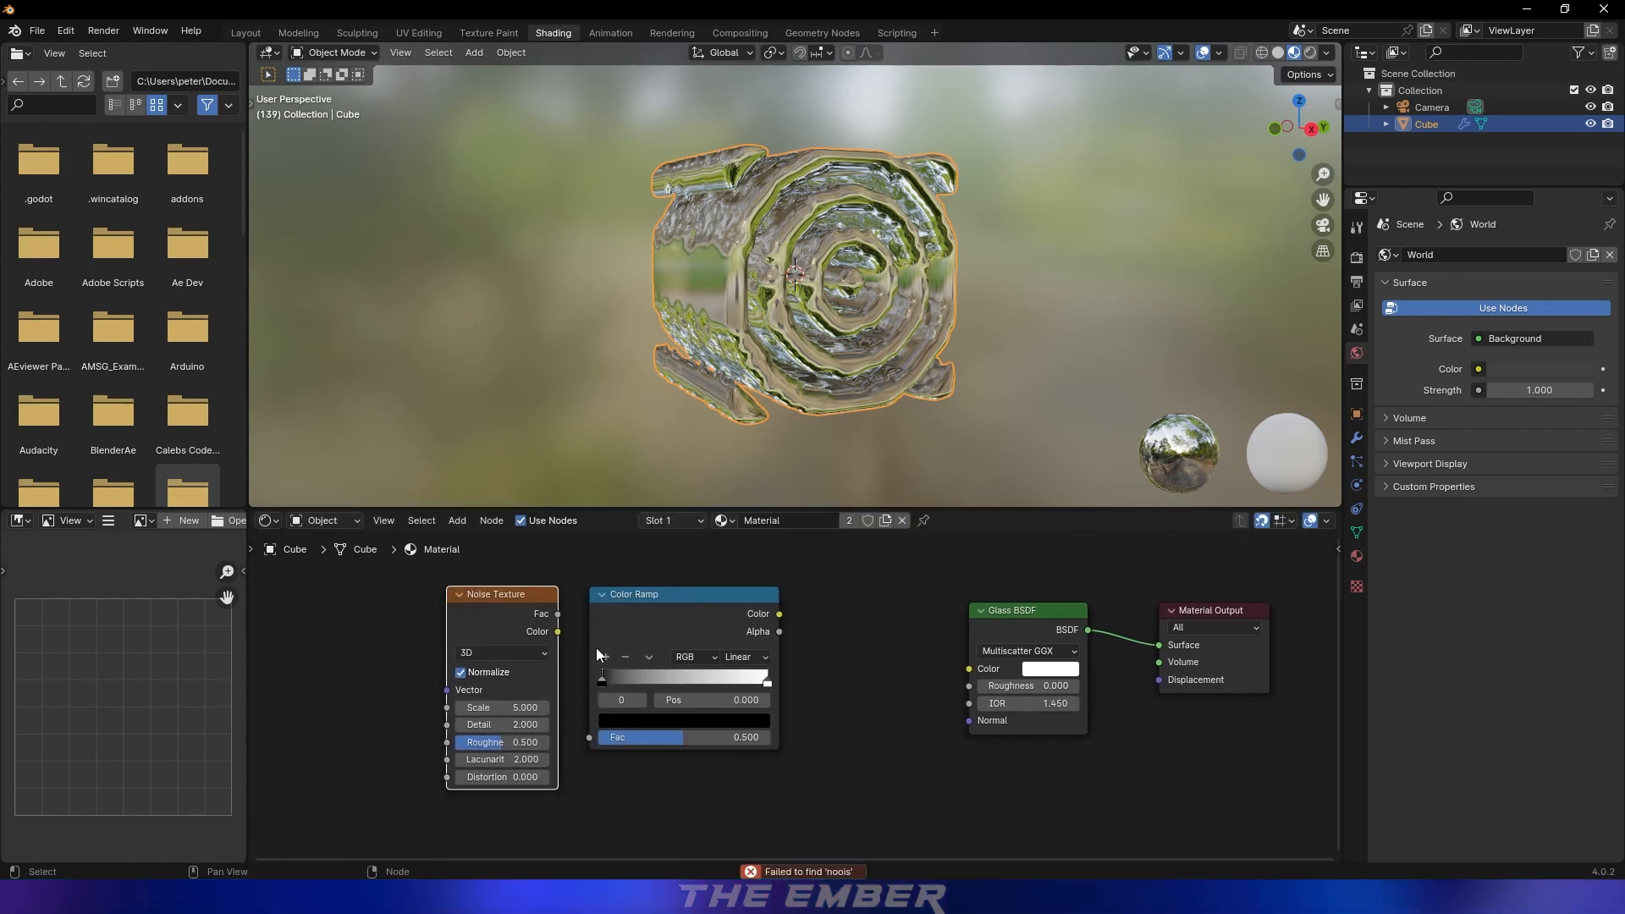
pyautogui.moveTo(557, 615); pyautogui.dragTo(590, 737)
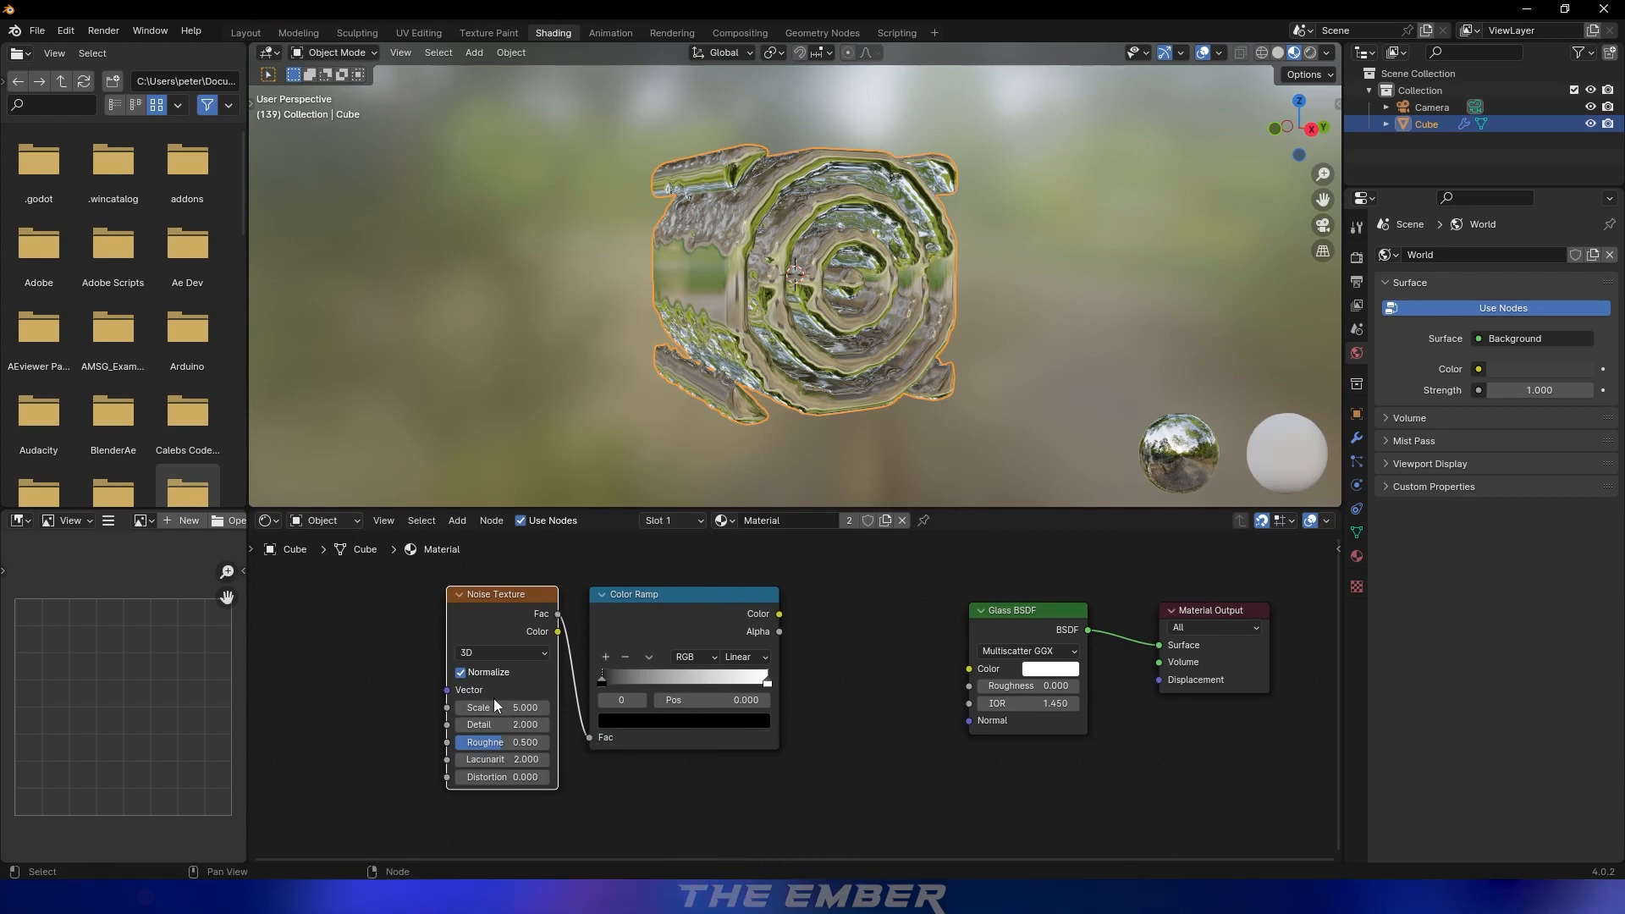
# Set the Noise Texture's Scale to 6.6 and its Detail to 15
pyautogui.click(523, 709)
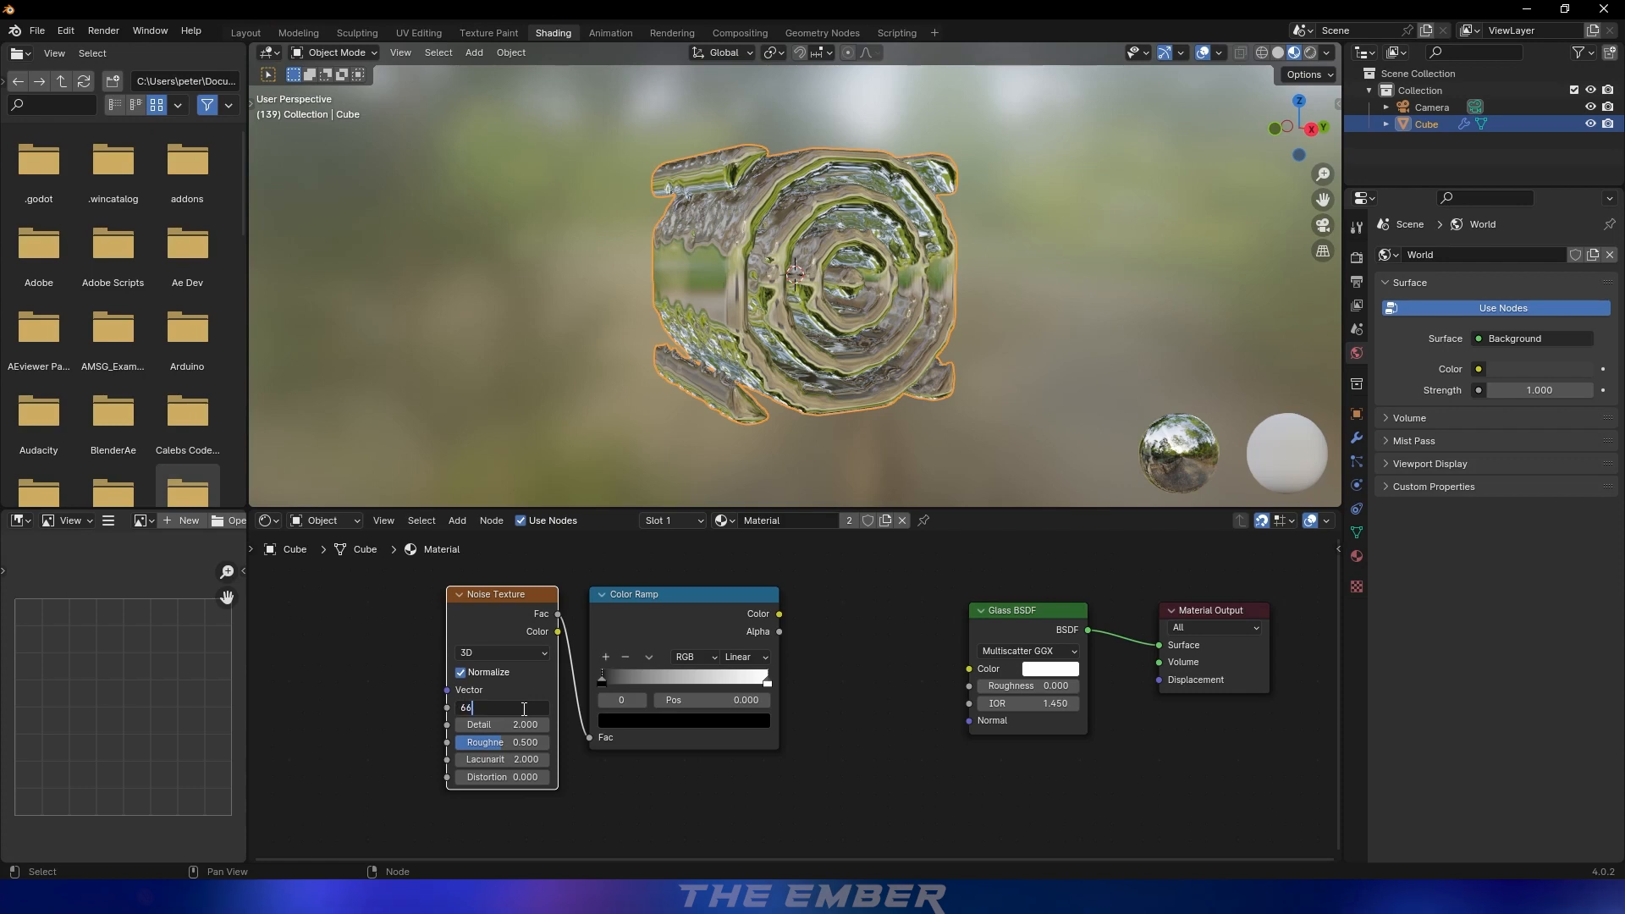
pyautogui.write('6.6')
pyautogui.press('Return')
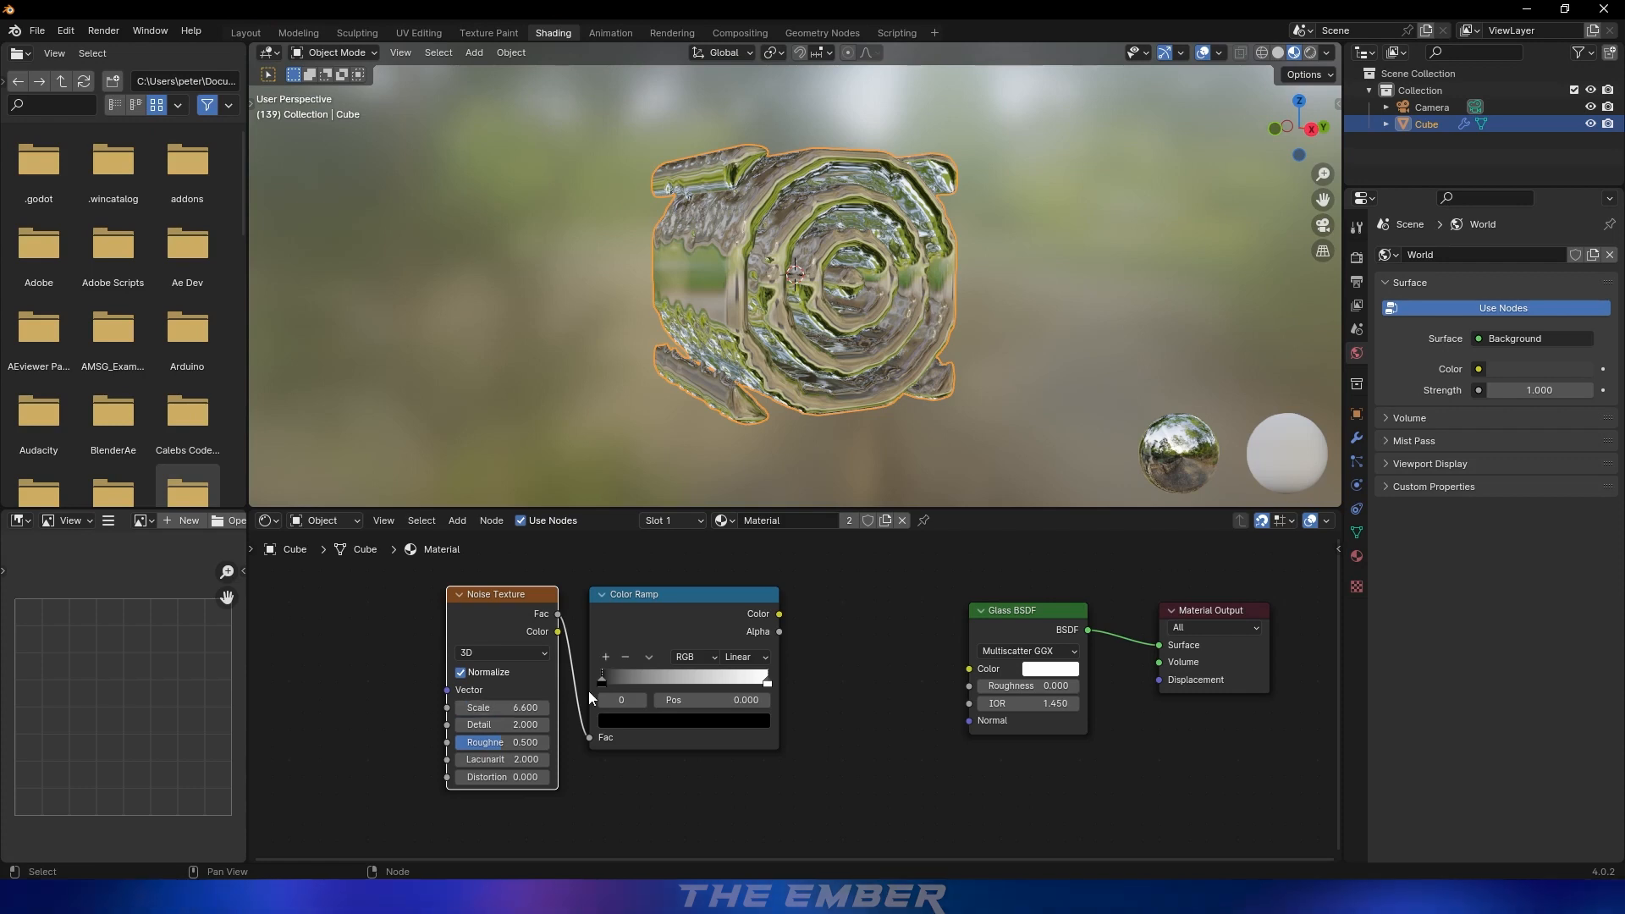
pyautogui.click(527, 723)
pyautogui.write('15')
pyautogui.press('Return')
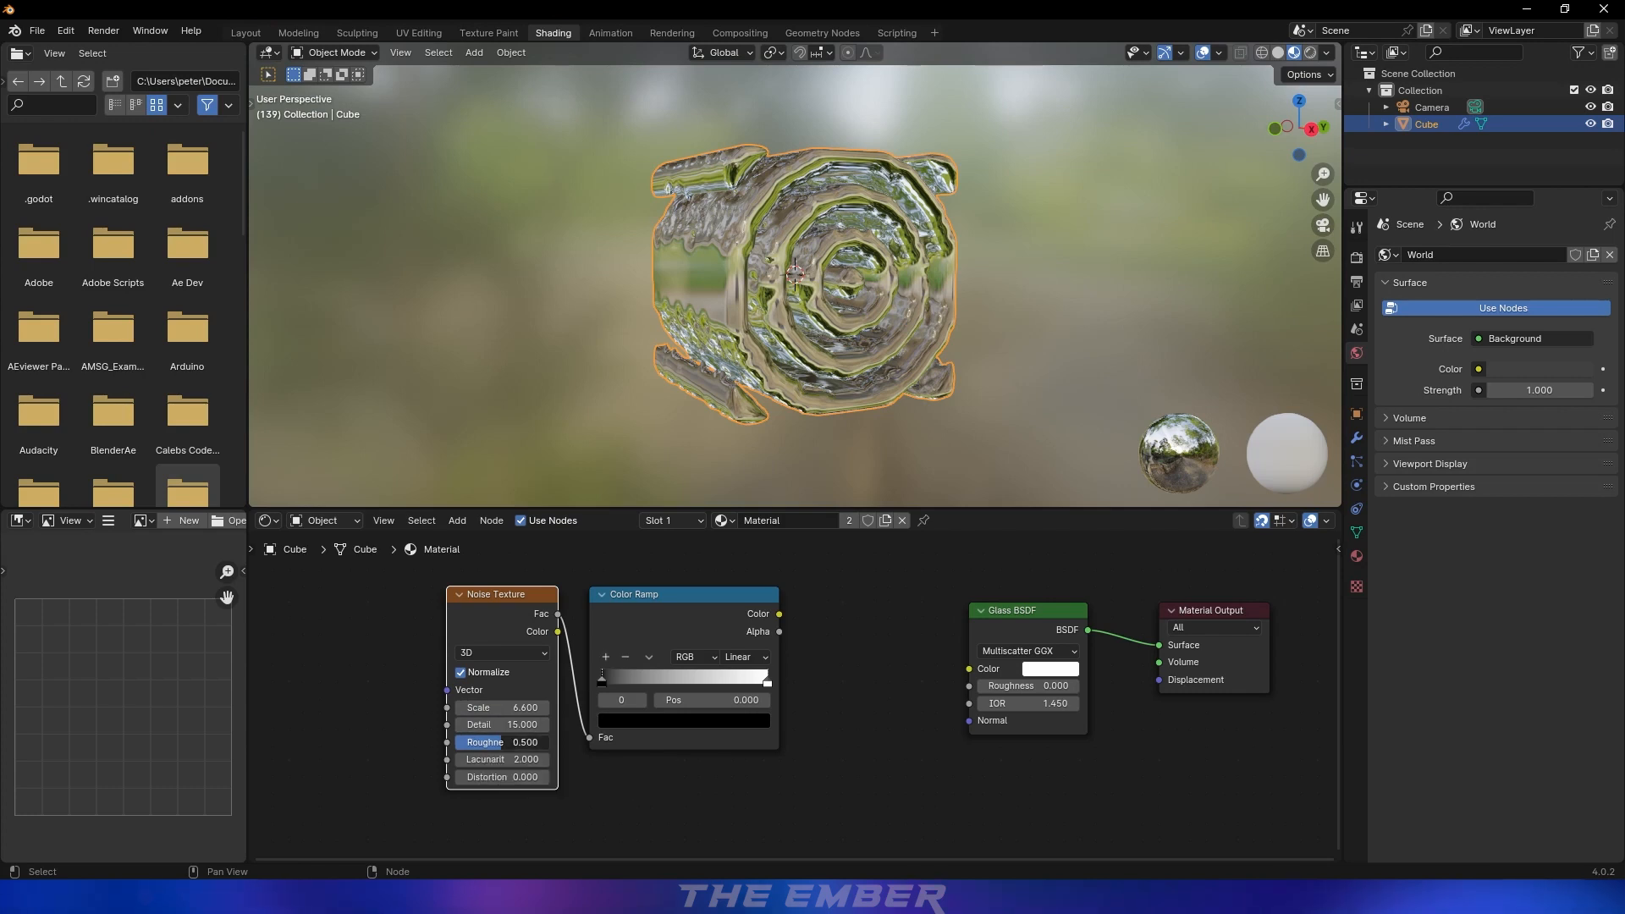
# Set the Noise Texture's Roughness to 0.74 and its Distortion to 0.4
pyautogui.click(505, 740)
pyautogui.write('74')
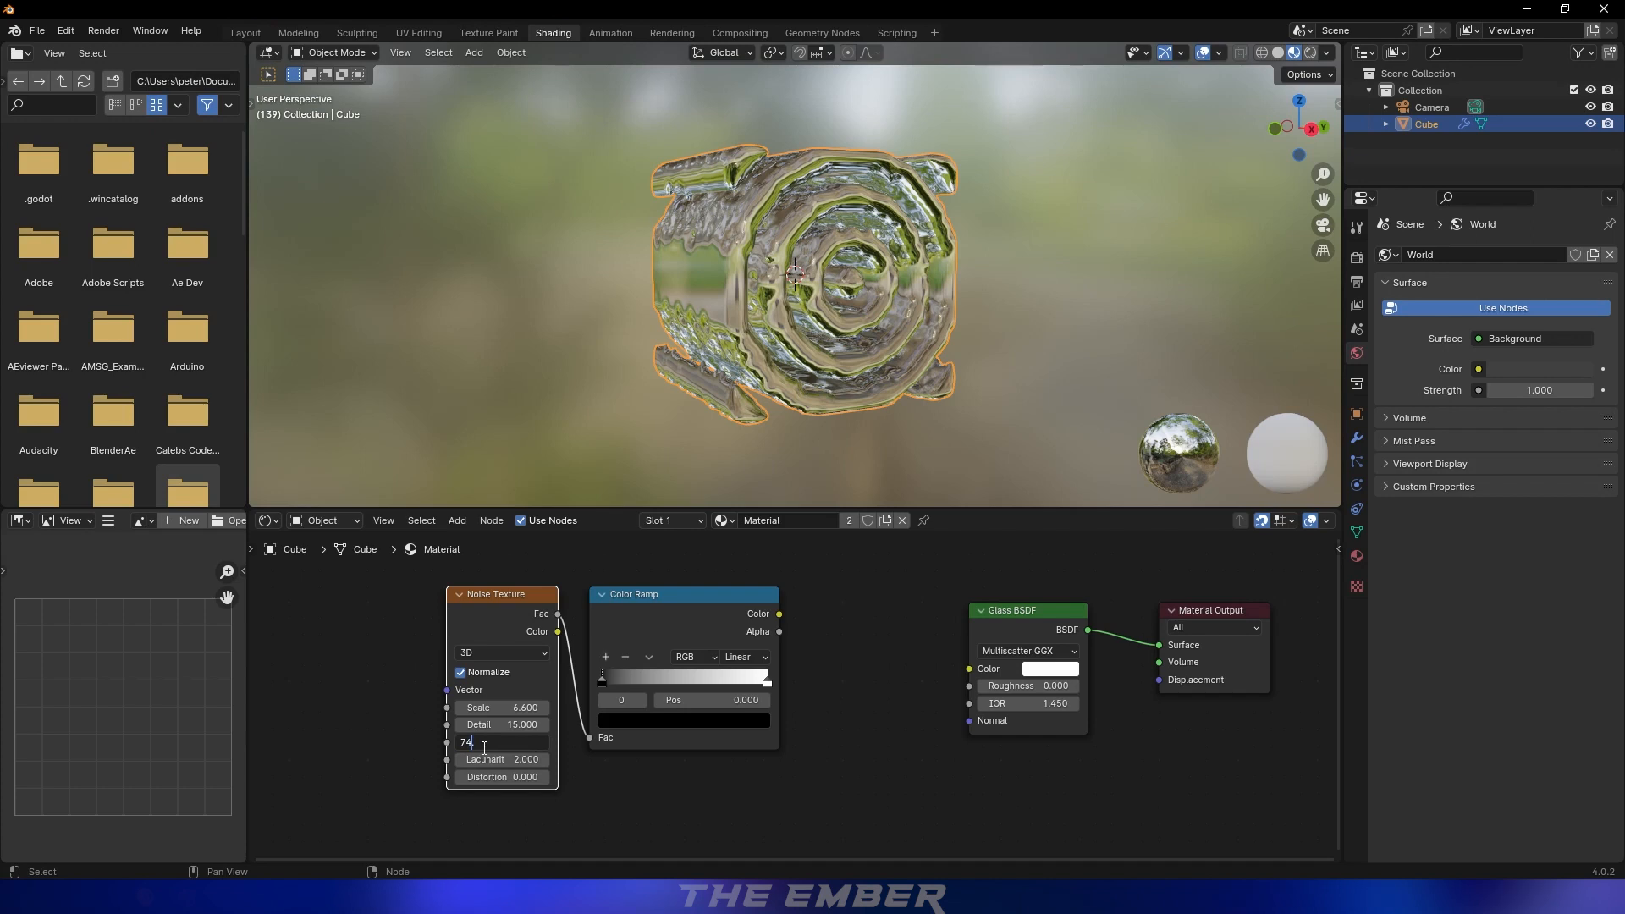
pyautogui.write('.0.')
pyautogui.press('Tab')
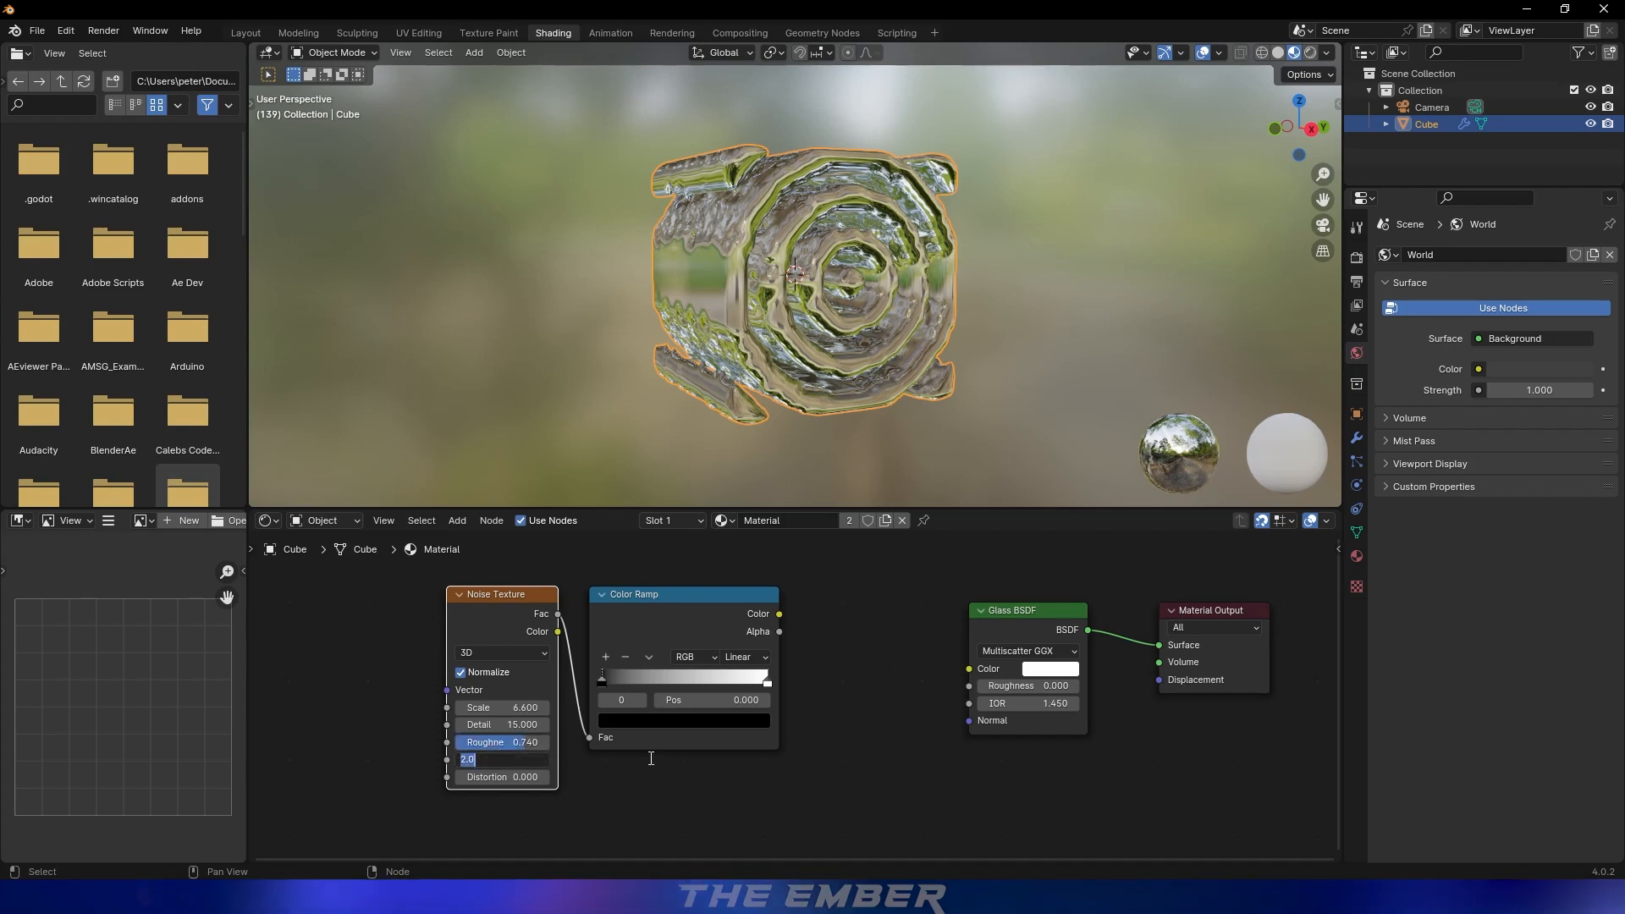
pyautogui.press('Return')
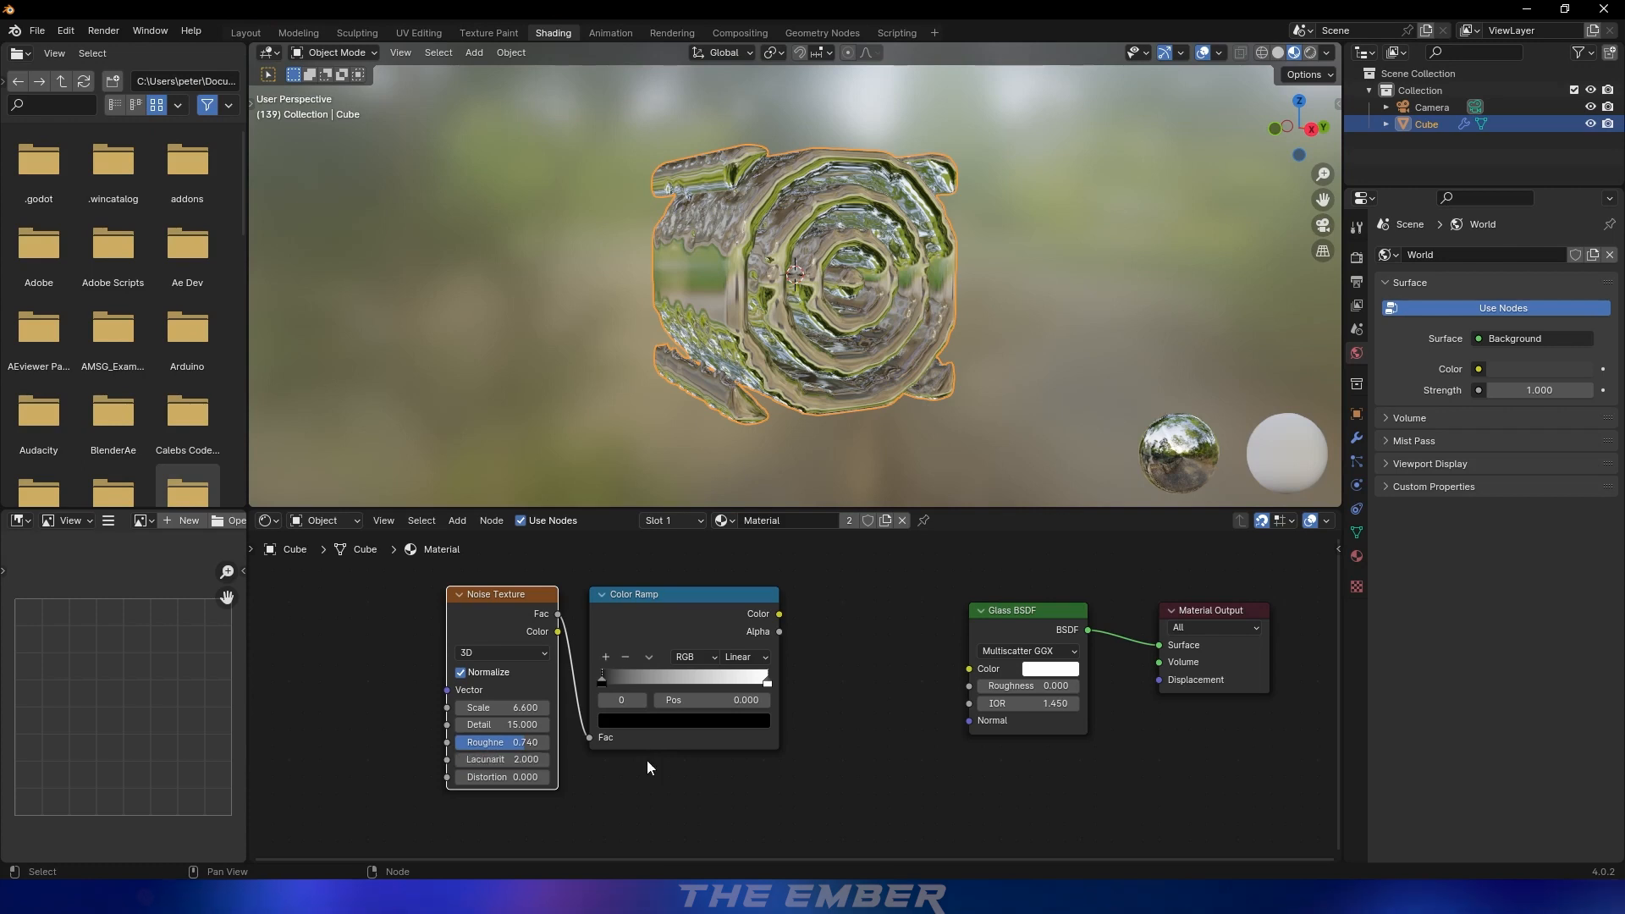
pyautogui.click(518, 774)
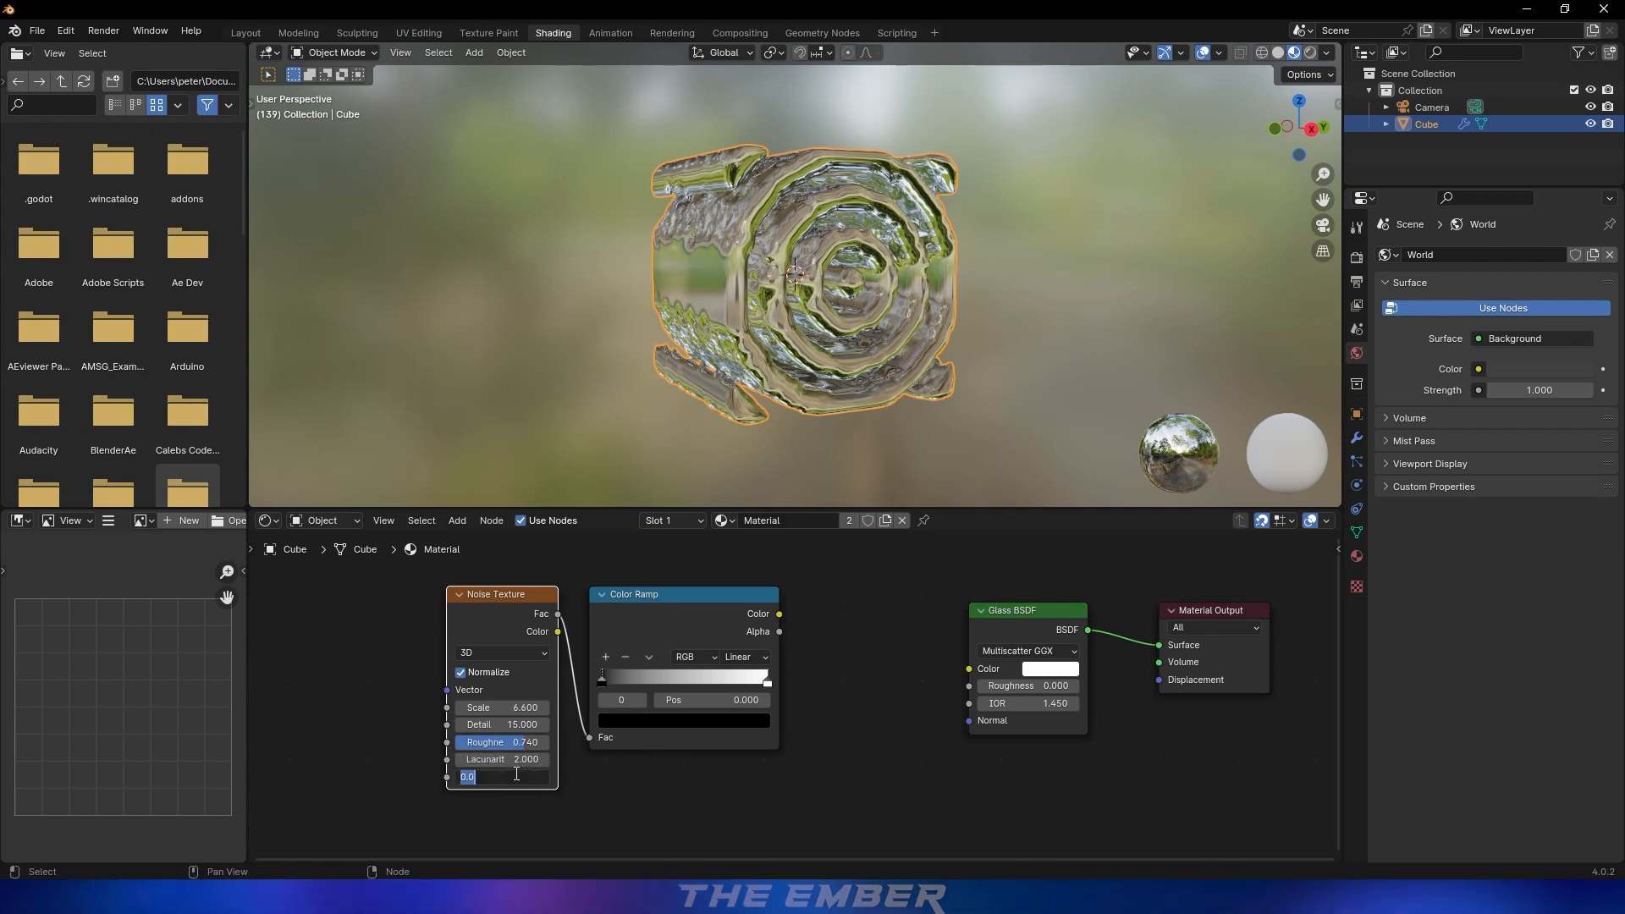
pyautogui.write('.4')
pyautogui.press('Return')
# Move the Color Ramp's black stop inward to about a quarter of the ramp and the white stop to about 0.609
pyautogui.moveTo(618, 682); pyautogui.dragTo(596, 648, button='middle')
pyautogui.moveTo(581, 644); pyautogui.dragTo(626, 646)
pyautogui.moveTo(748, 651); pyautogui.dragTo(687, 653)
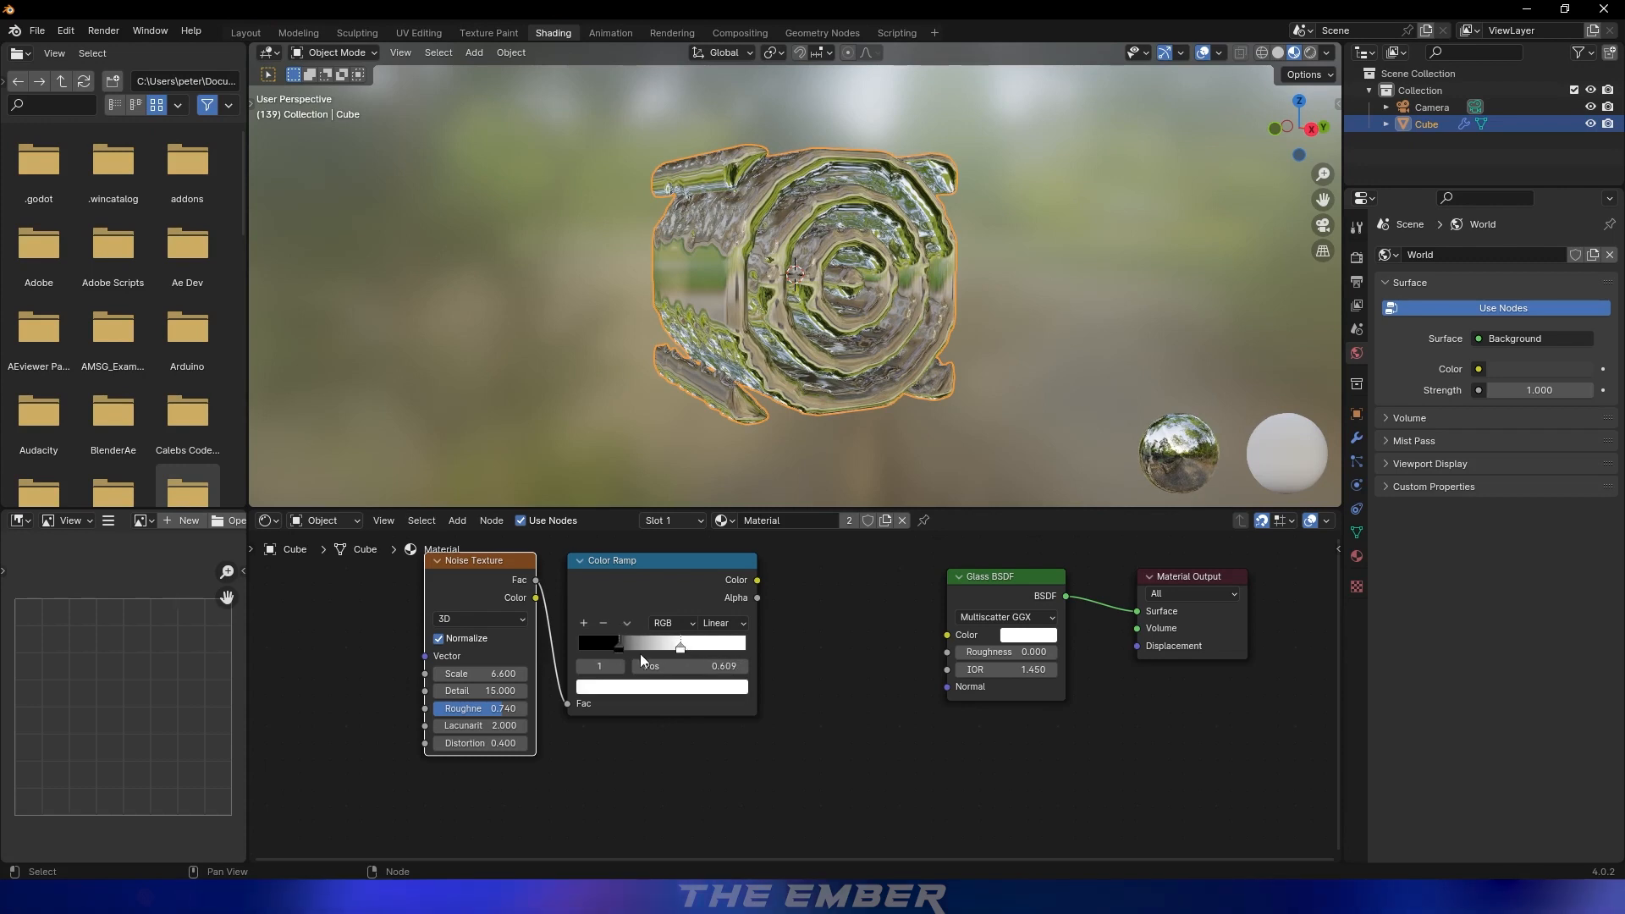
# Connect the Color Ramp's Color output to the Glass BSDF's IOR input and inspect the cube's surface up close
pyautogui.click(753, 579)
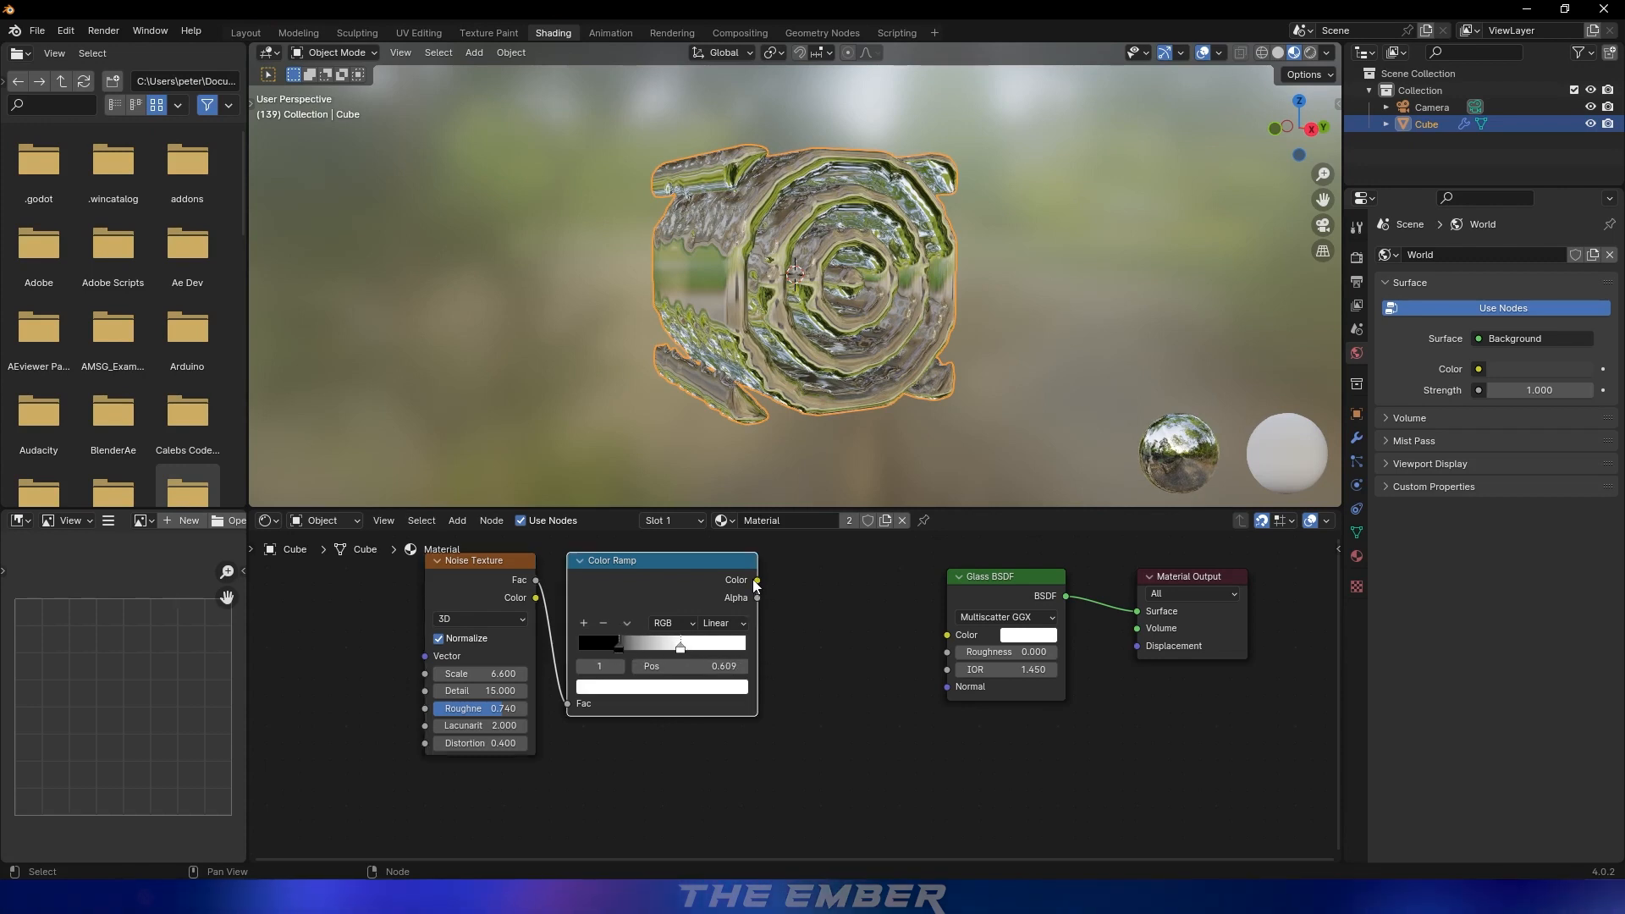
pyautogui.moveTo(753, 579)
pyautogui.mouseDown()
pyautogui.moveTo(997, 674)
pyautogui.moveTo(948, 670)
pyautogui.mouseUp()
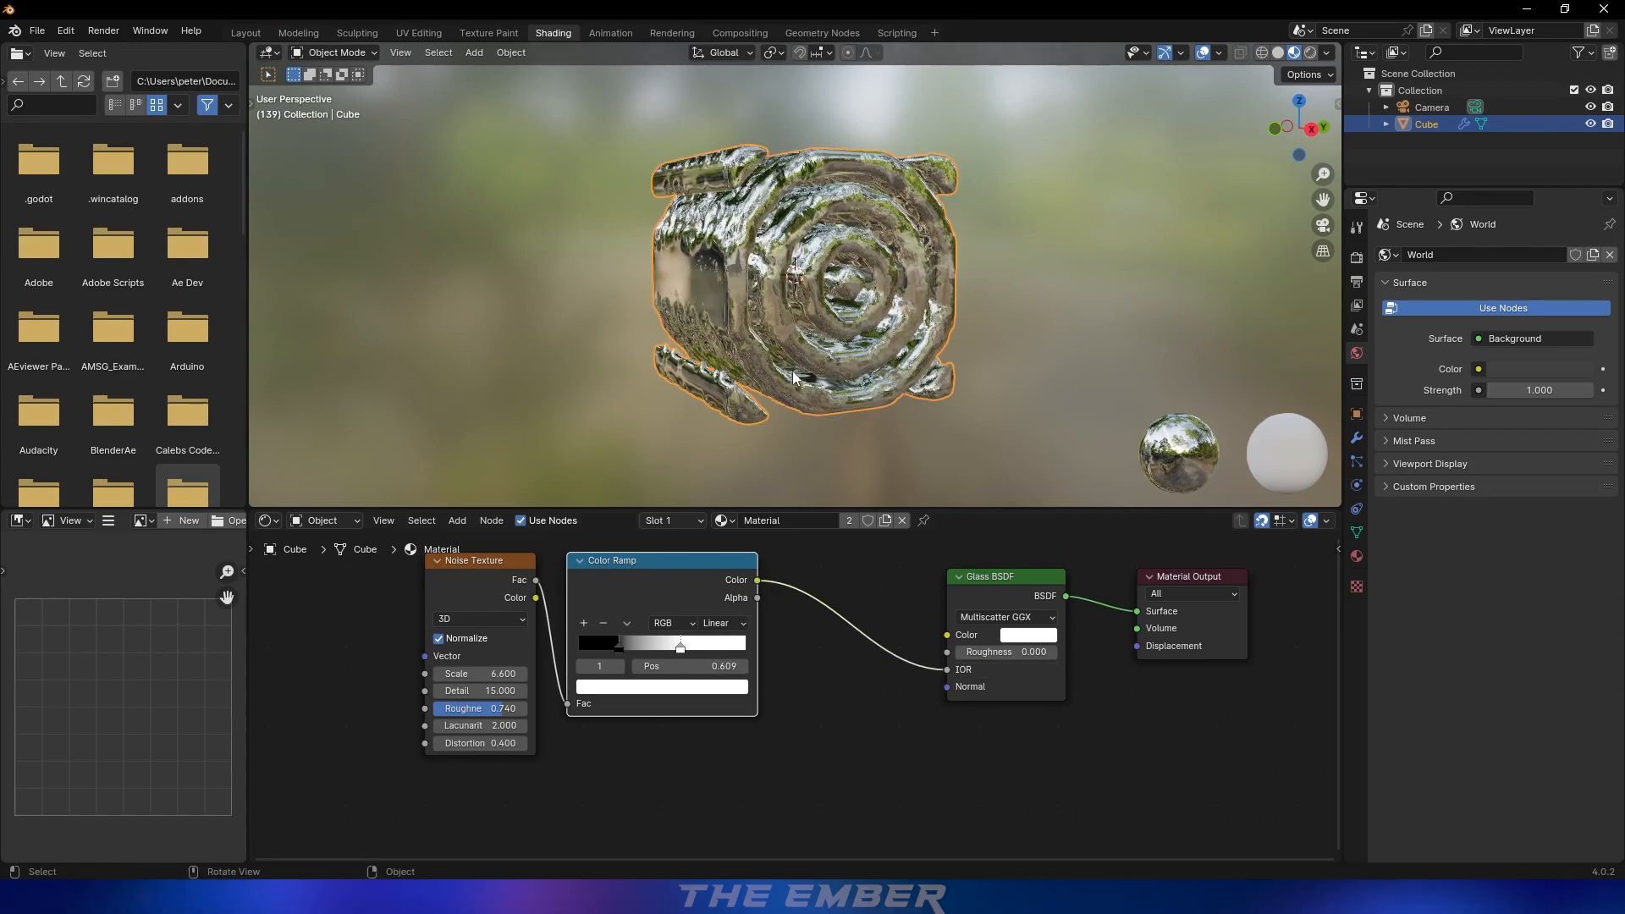
pyautogui.moveTo(748, 349); pyautogui.dragTo(568, 332, button='middle')
pyautogui.scroll(8, 804, 354)
# Duplicate the connected Noise Texture and Color Ramp nodes and place the copies directly below the originals
pyautogui.moveTo(361, 569); pyautogui.dragTo(624, 630)
pyautogui.hotkey('shift', 'd')
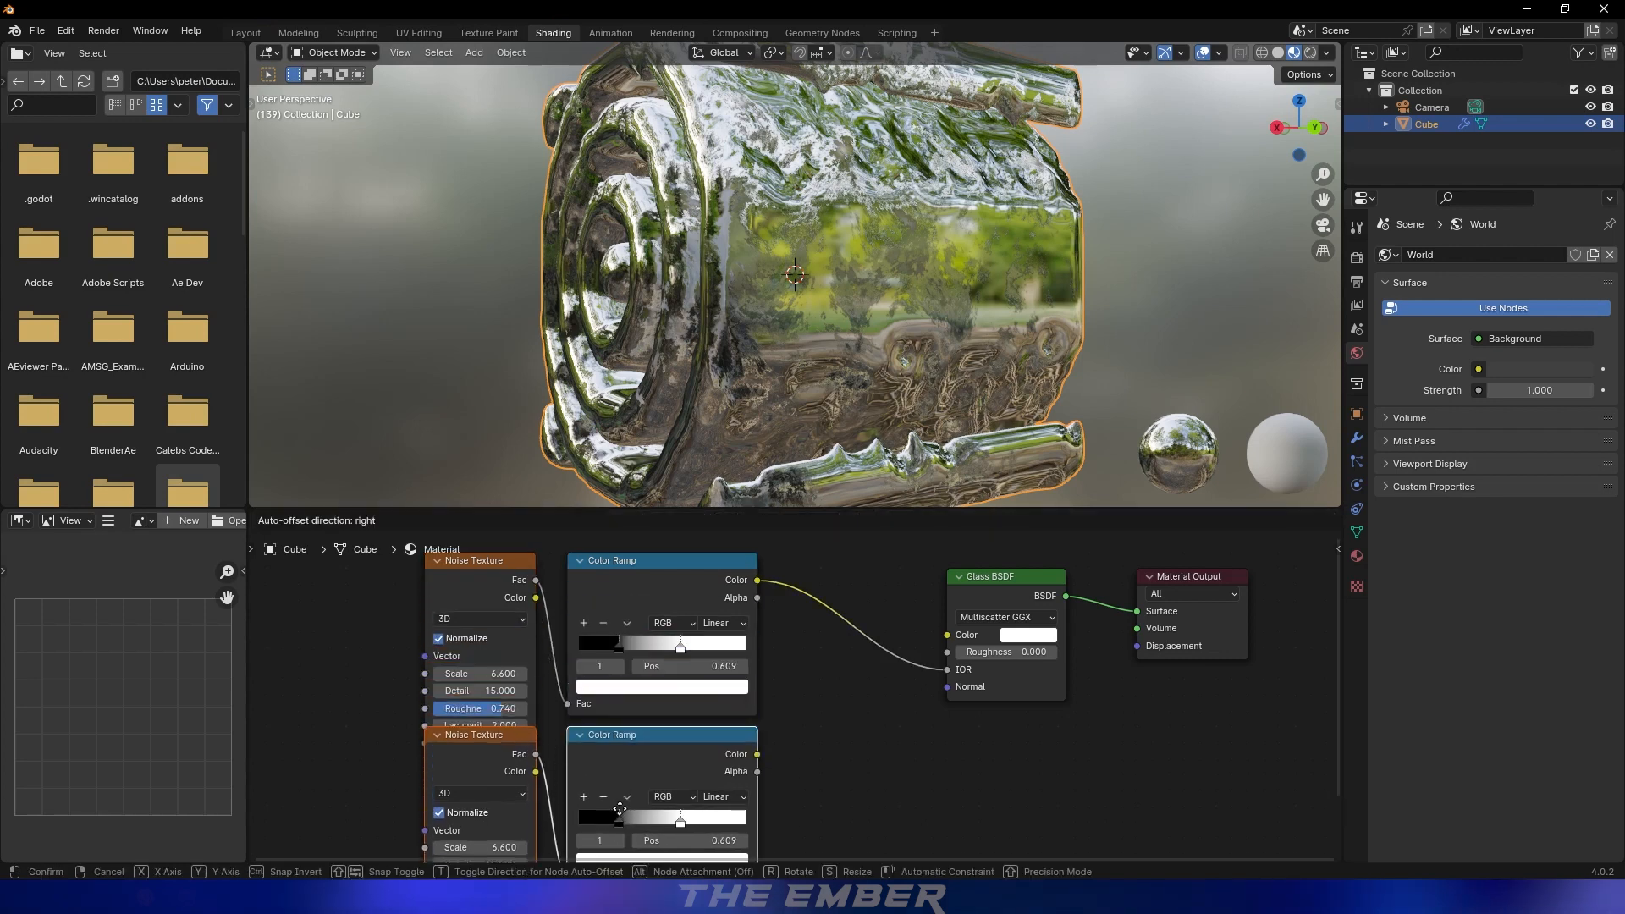
pyautogui.click(623, 828)
pyautogui.scroll(-4, 654, 744)
pyautogui.moveTo(657, 734); pyautogui.dragTo(654, 661, button='middle')
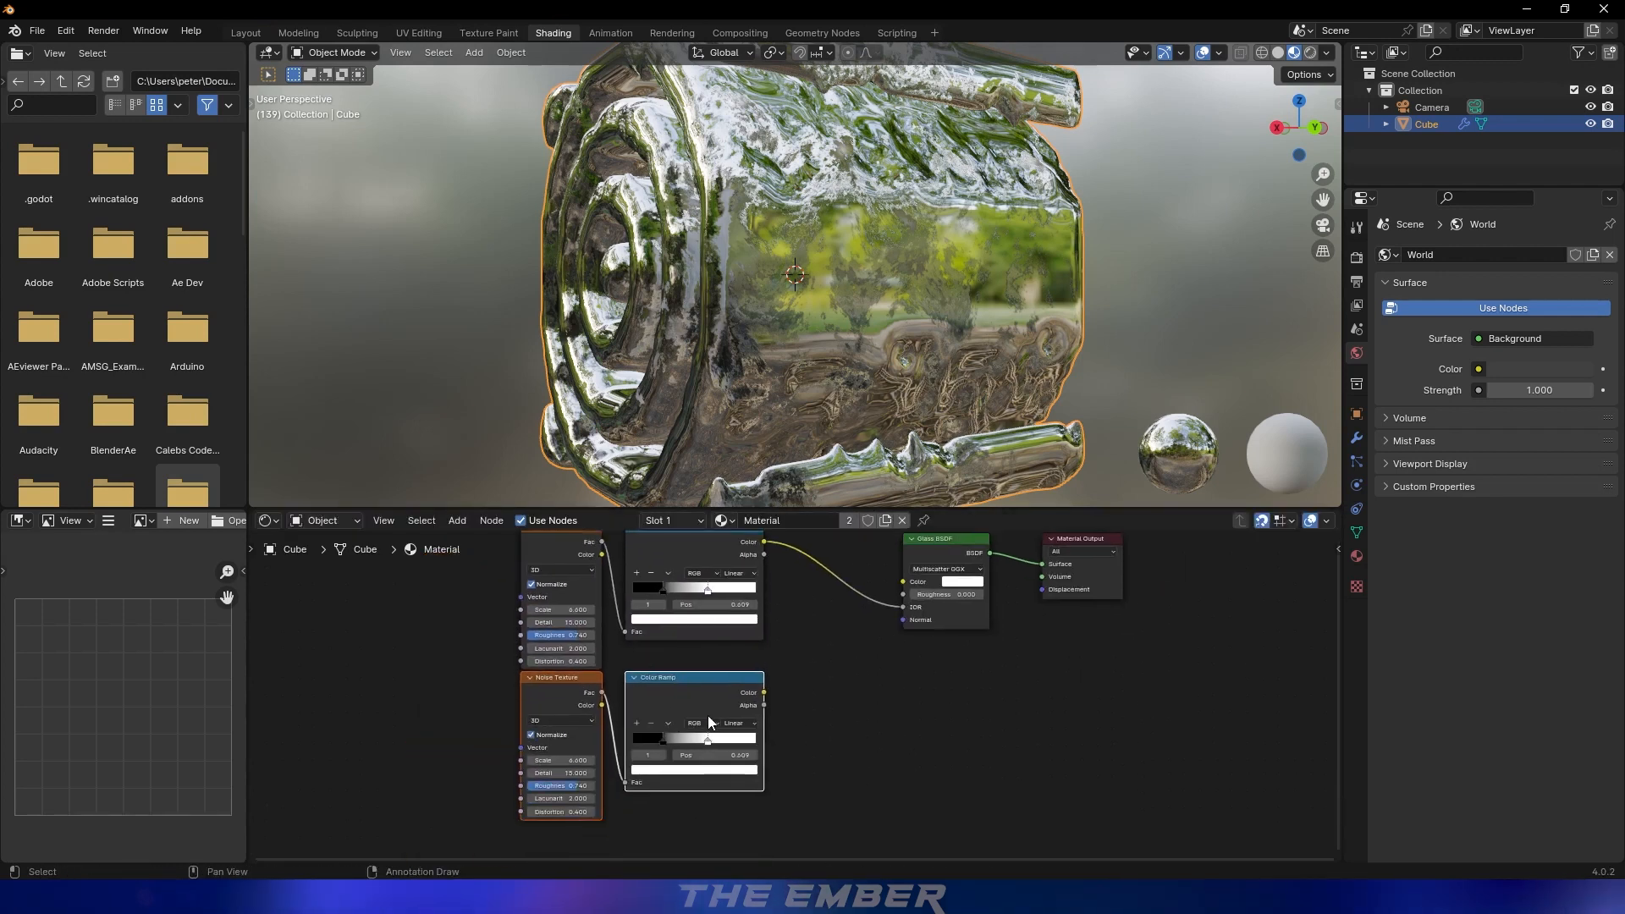
pyautogui.scroll(5, 716, 726)
pyautogui.moveTo(720, 726); pyautogui.dragTo(741, 667, button='middle')
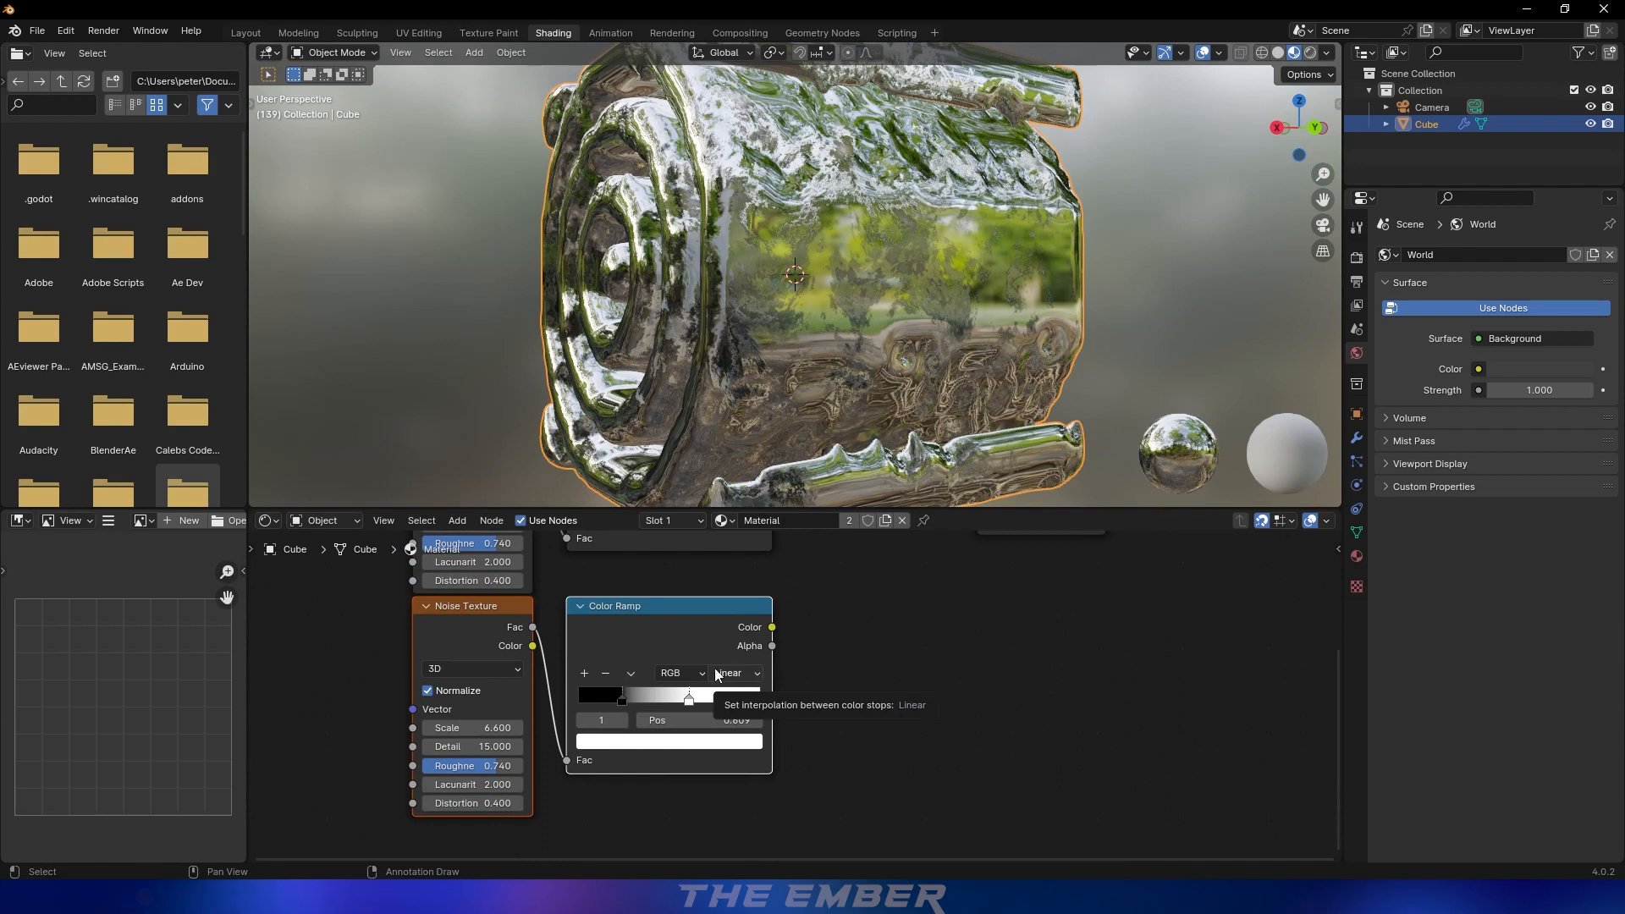
# Set the duplicated Noise Texture's Scale to 23 and its Distortion to 0
pyautogui.click(482, 727)
pyautogui.write('23')
pyautogui.press('Return')
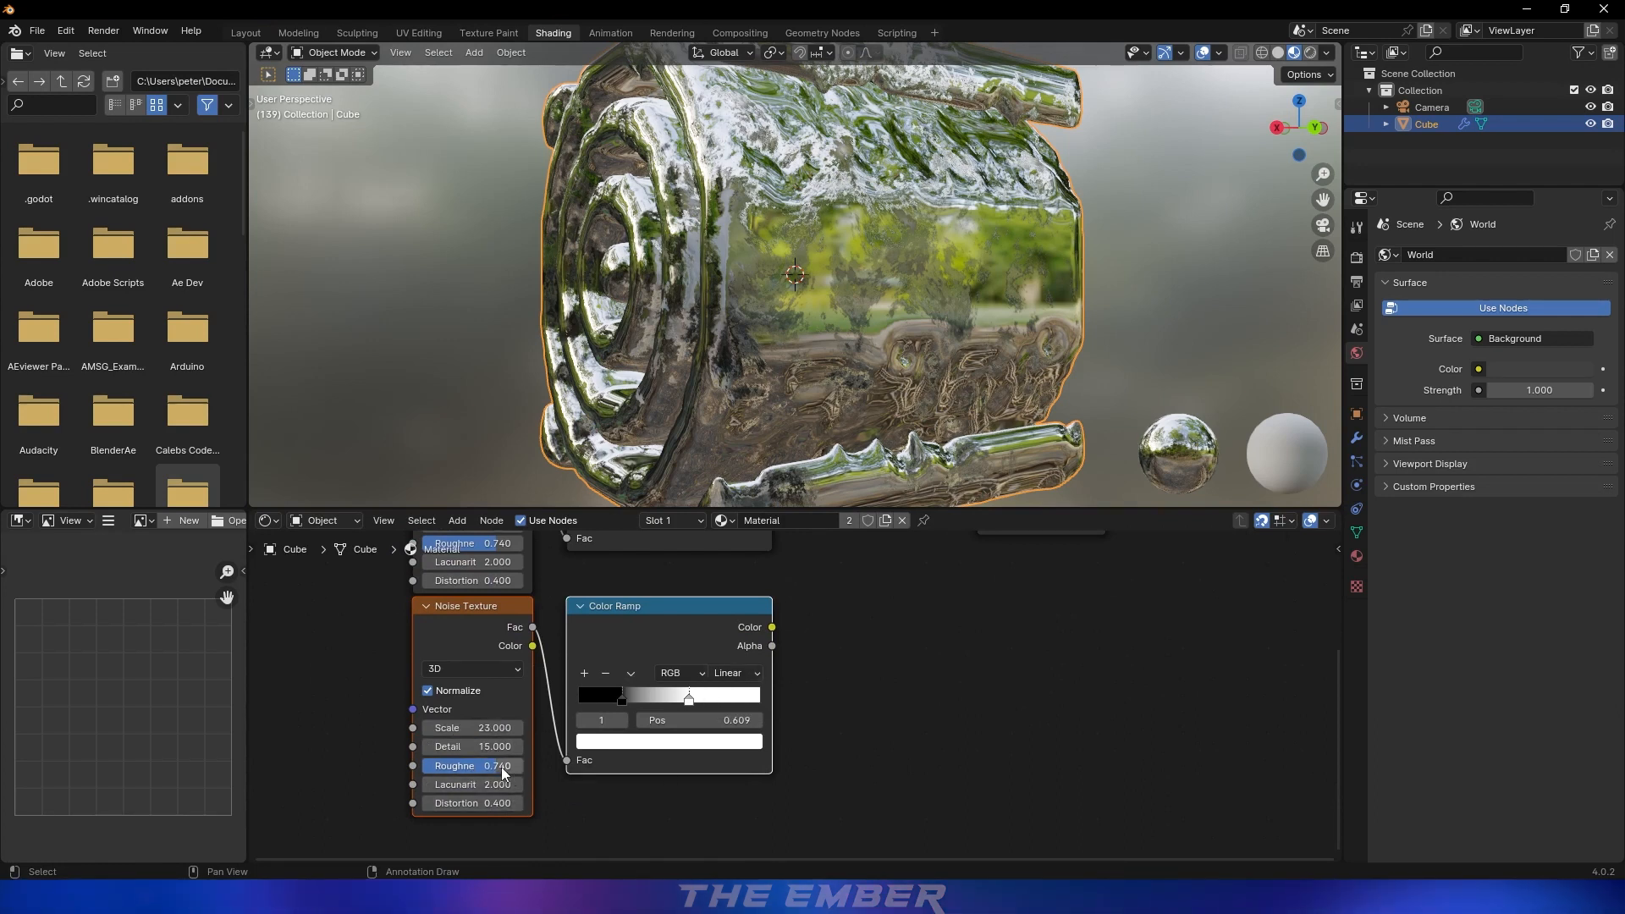
pyautogui.click(497, 798)
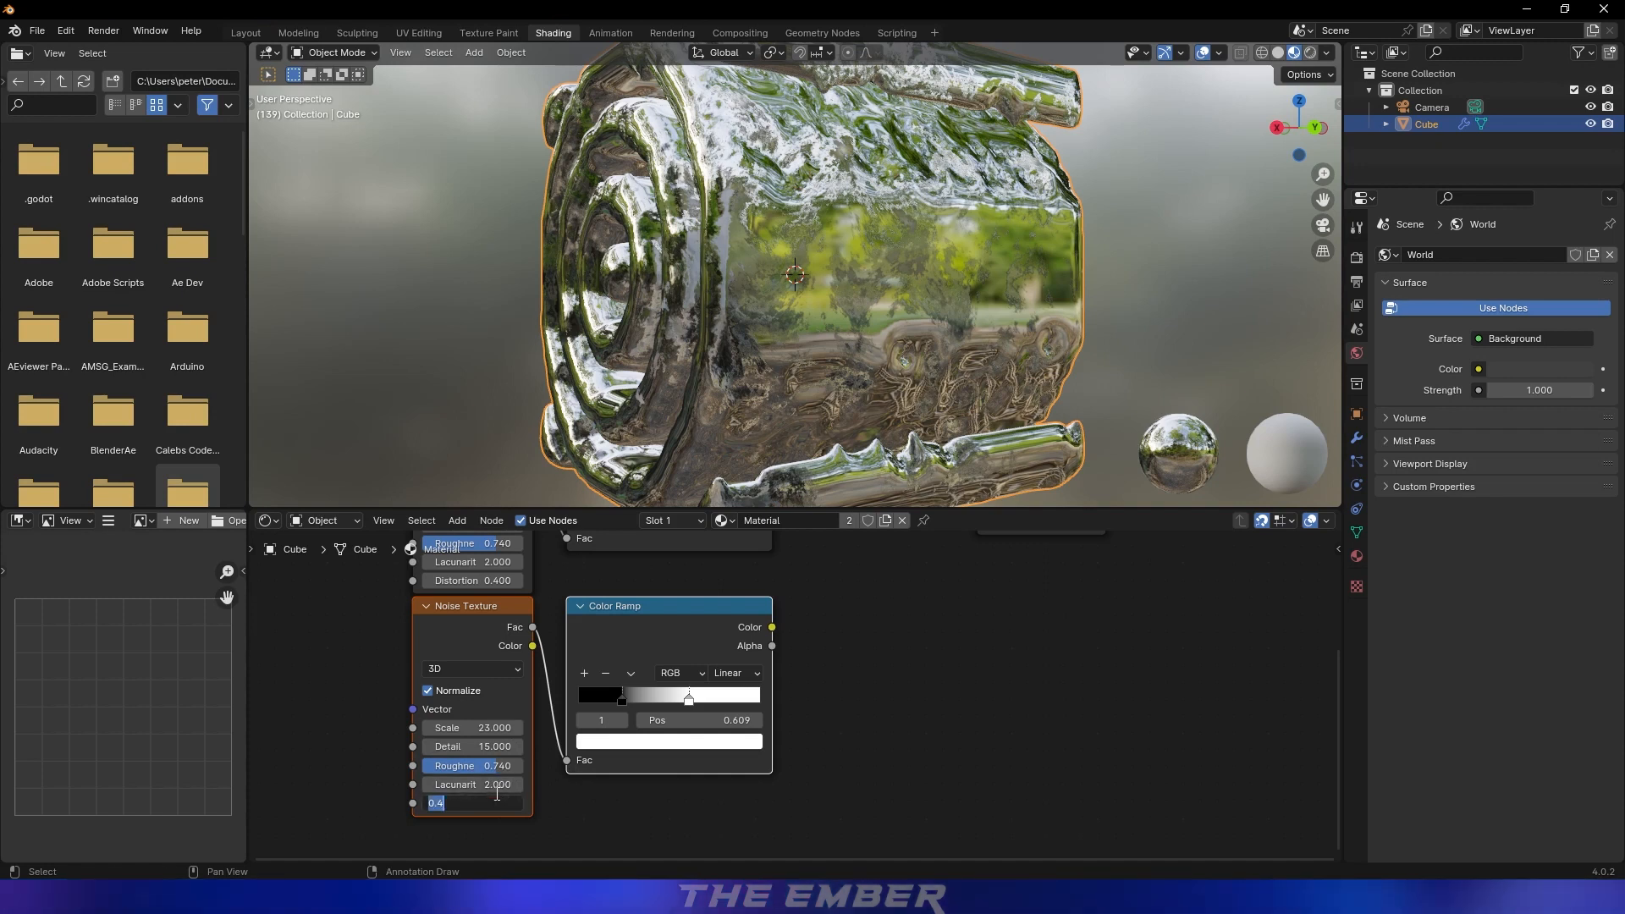
pyautogui.write('0')
pyautogui.press('Return')
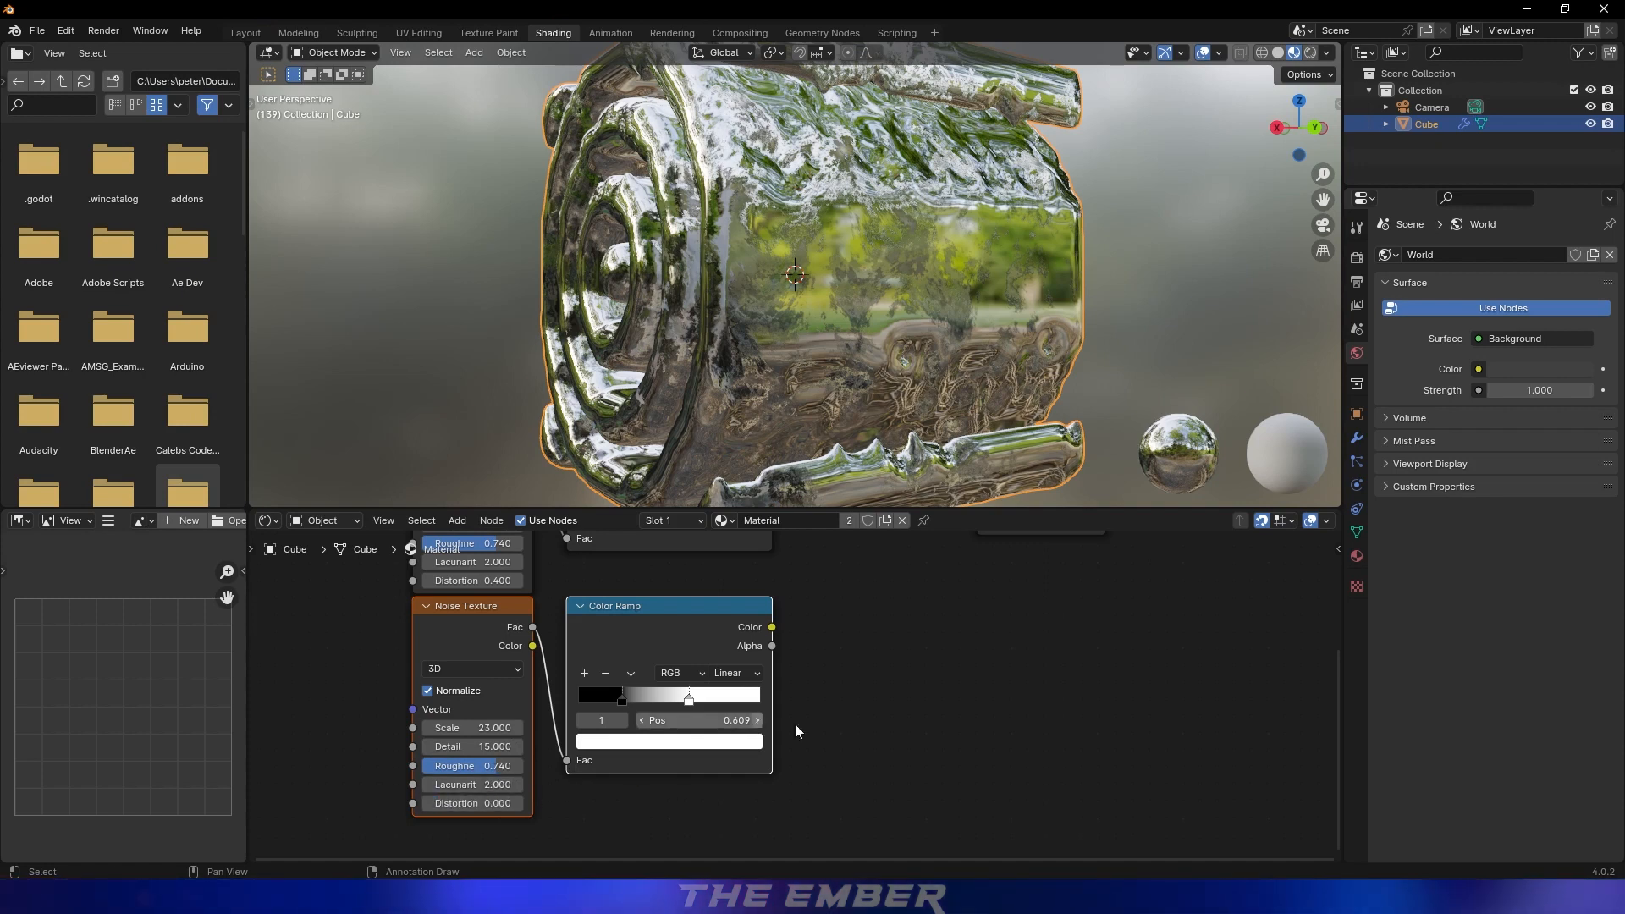
# Insert a Mix Color node between the first Color Ramp and the Glass BSDF's IOR, and connect the second ramp's Color to input B
pyautogui.moveTo(864, 697); pyautogui.dragTo(625, 768, button='middle')
pyautogui.scroll(-3, 610, 740)
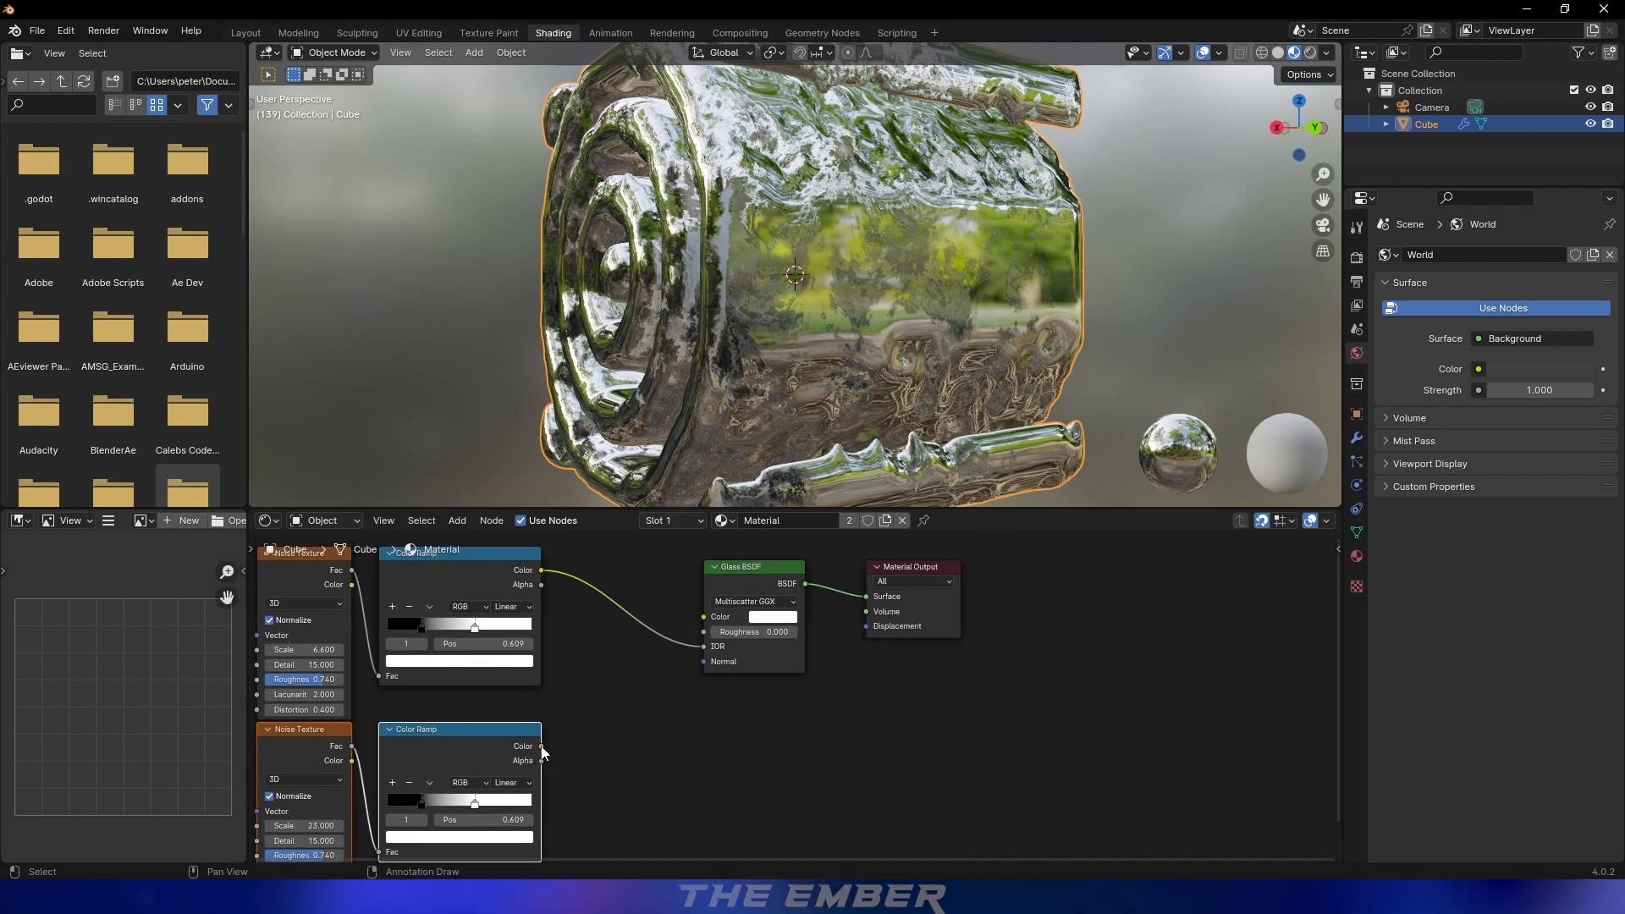
pyautogui.moveTo(703, 647); pyautogui.dragTo(656, 563)
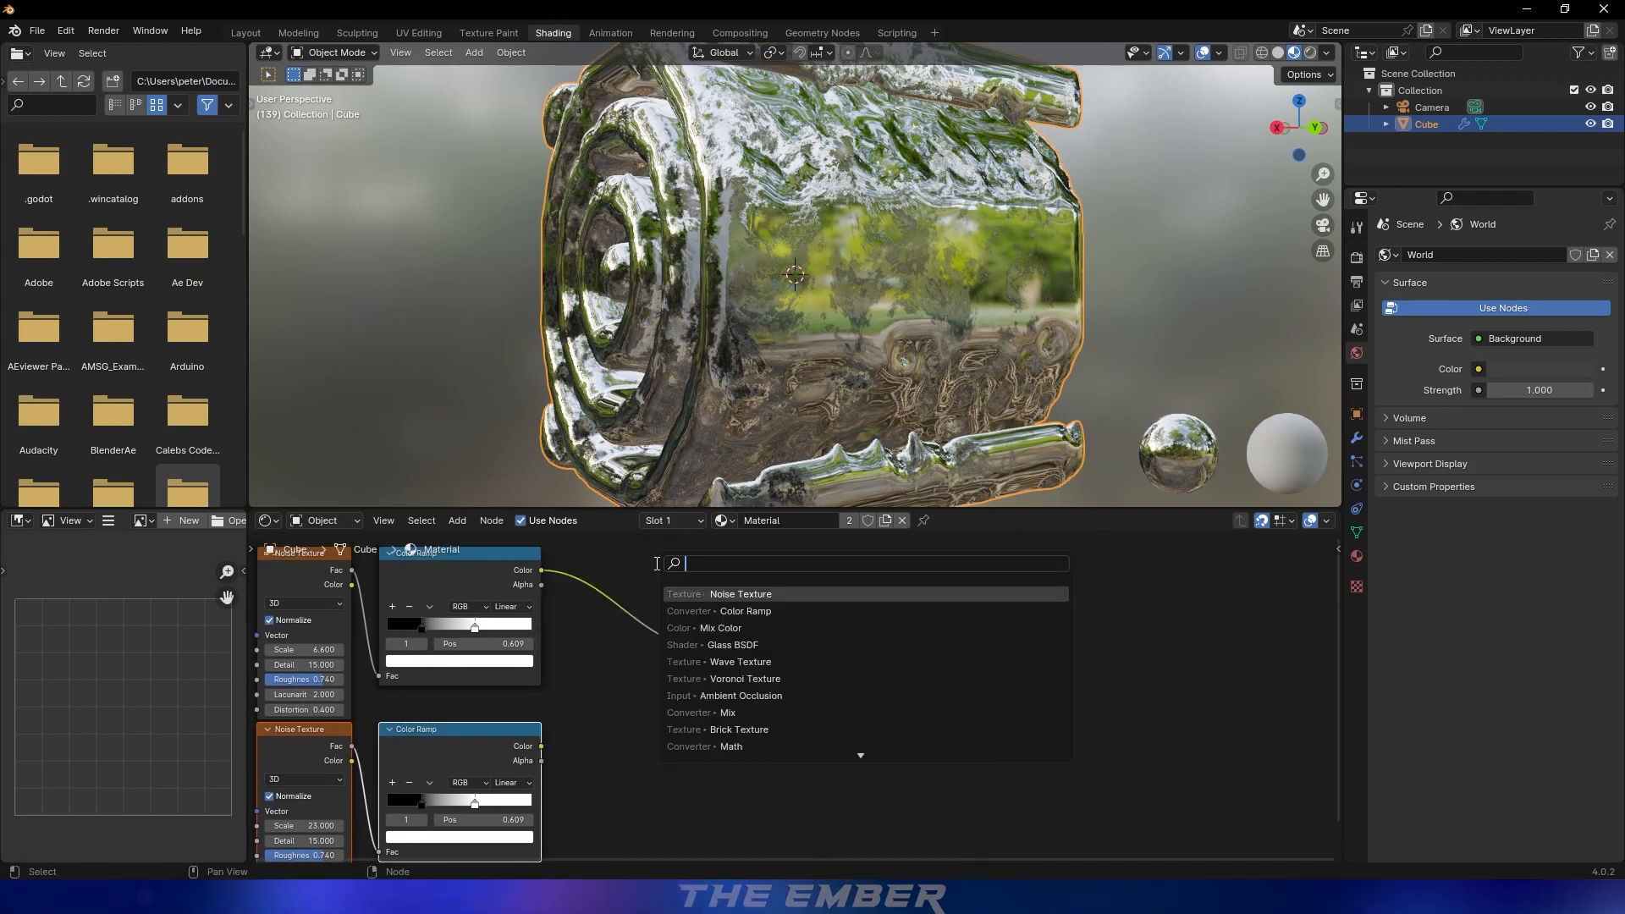
pyautogui.write('mix cpl')
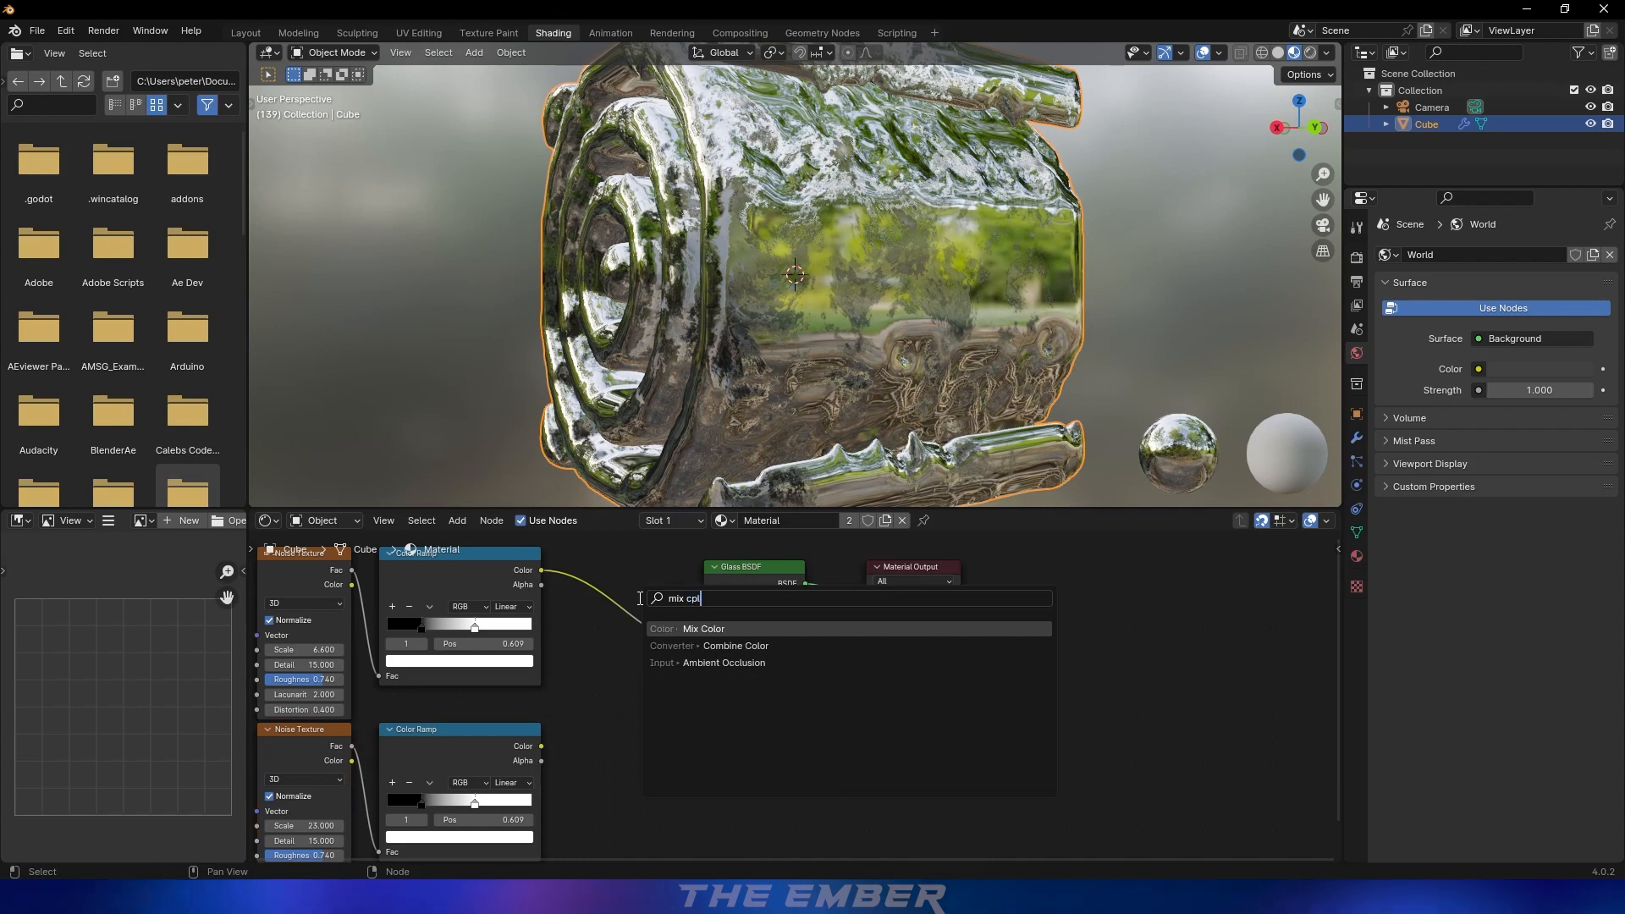
pyautogui.press('Return')
pyautogui.click(638, 599)
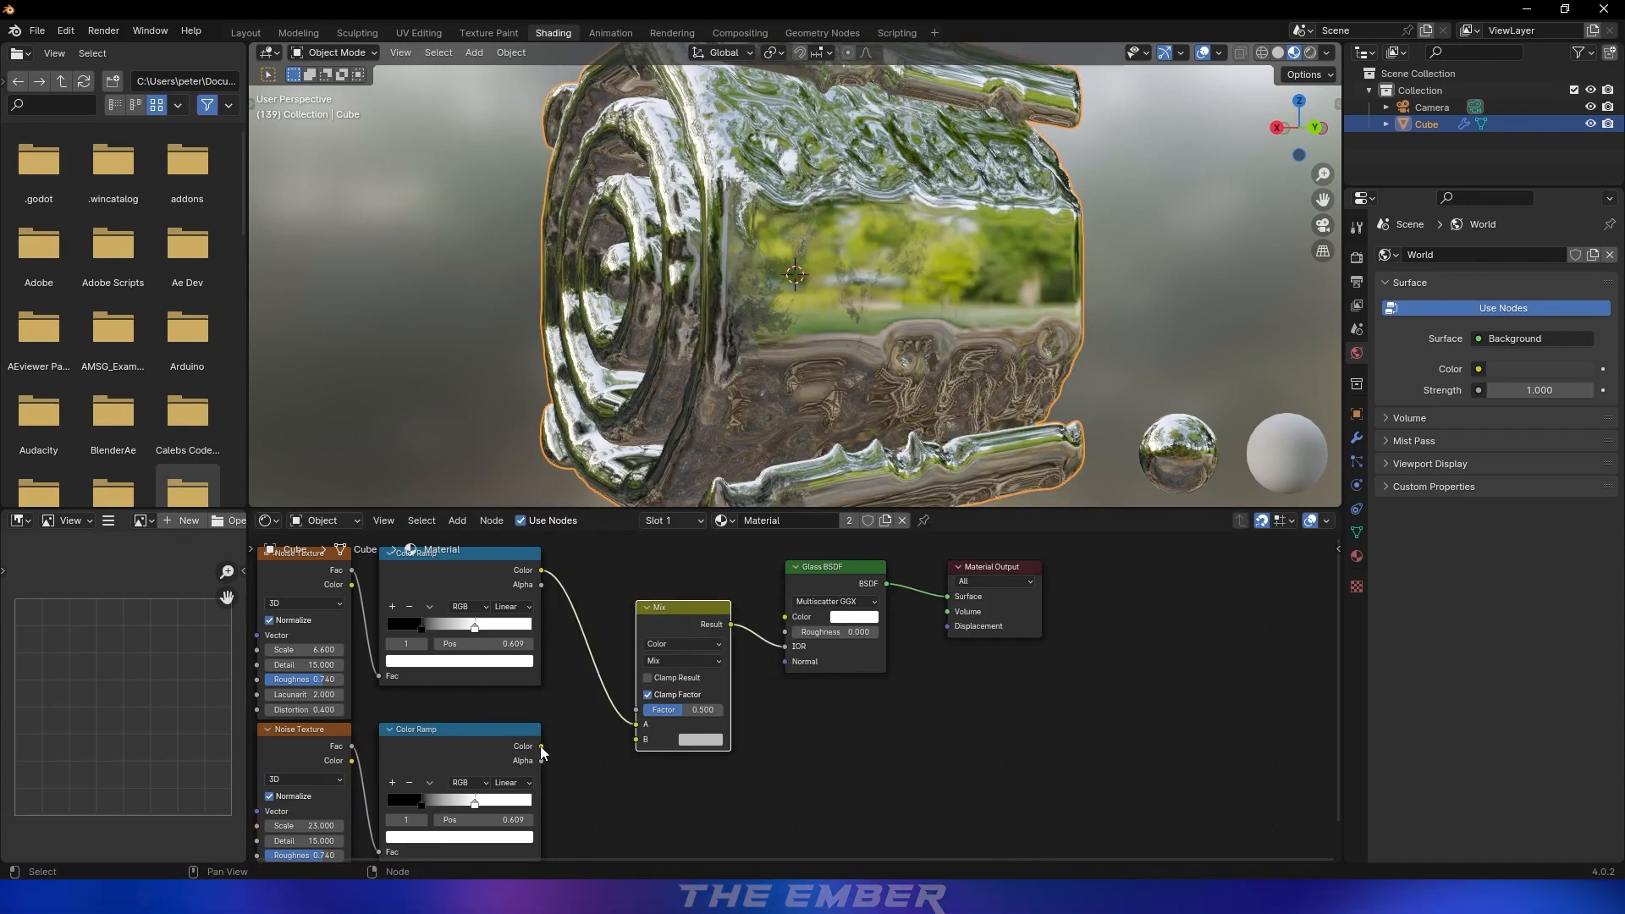
pyautogui.moveTo(541, 745); pyautogui.dragTo(635, 738)
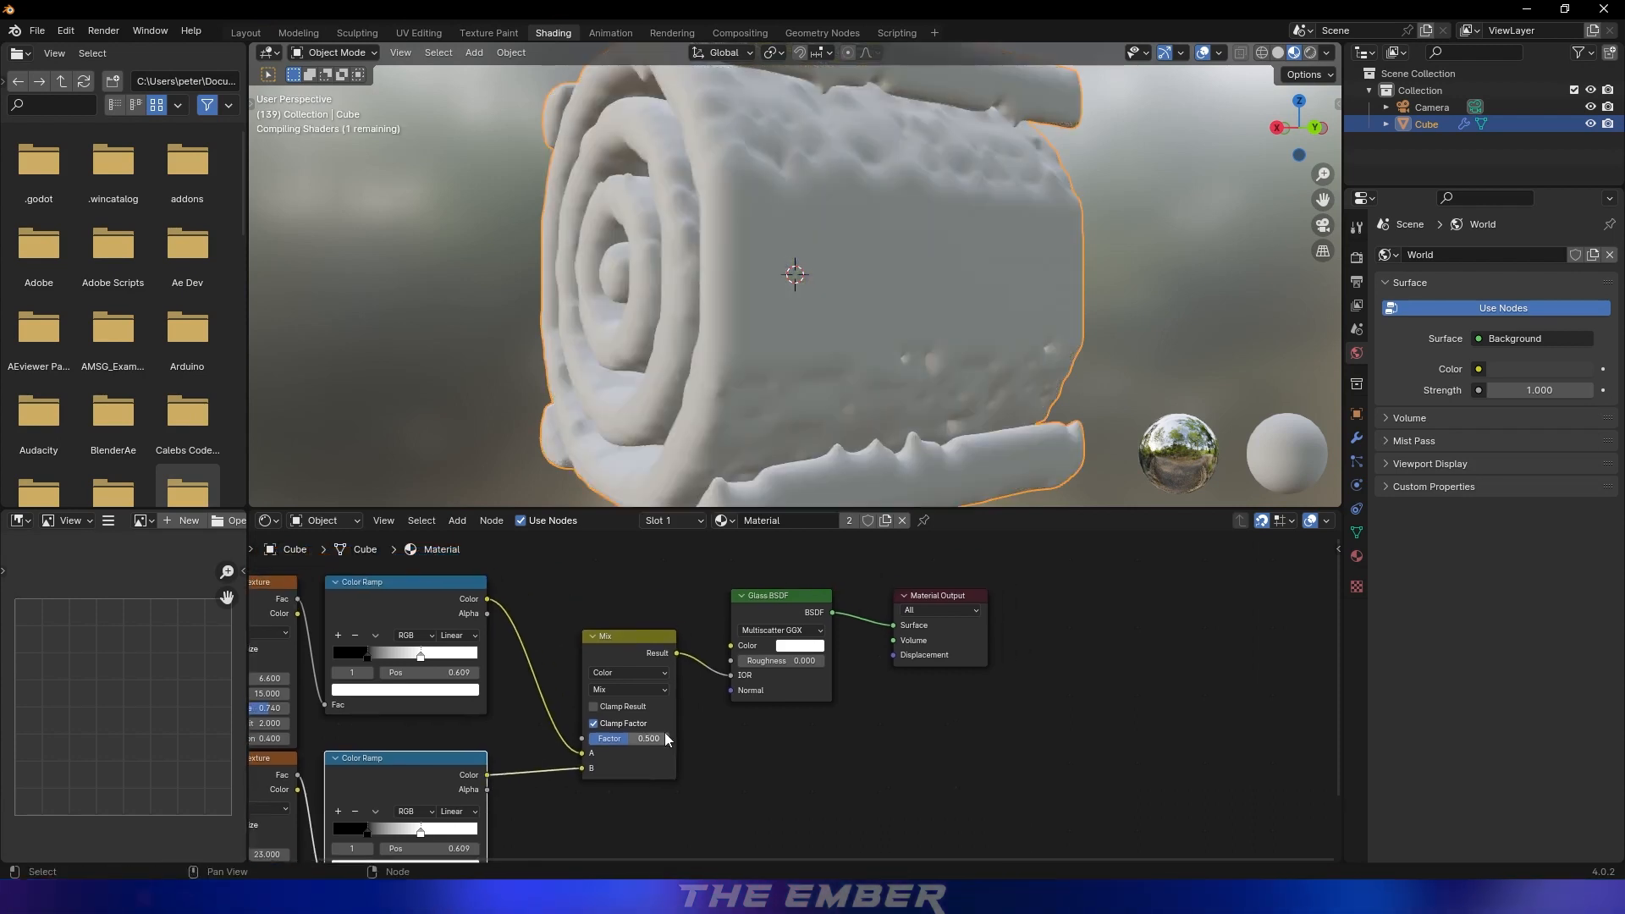
# Set the Mix node's Factor to 0.35 and inspect the glass cube from several angles
pyautogui.click(649, 738)
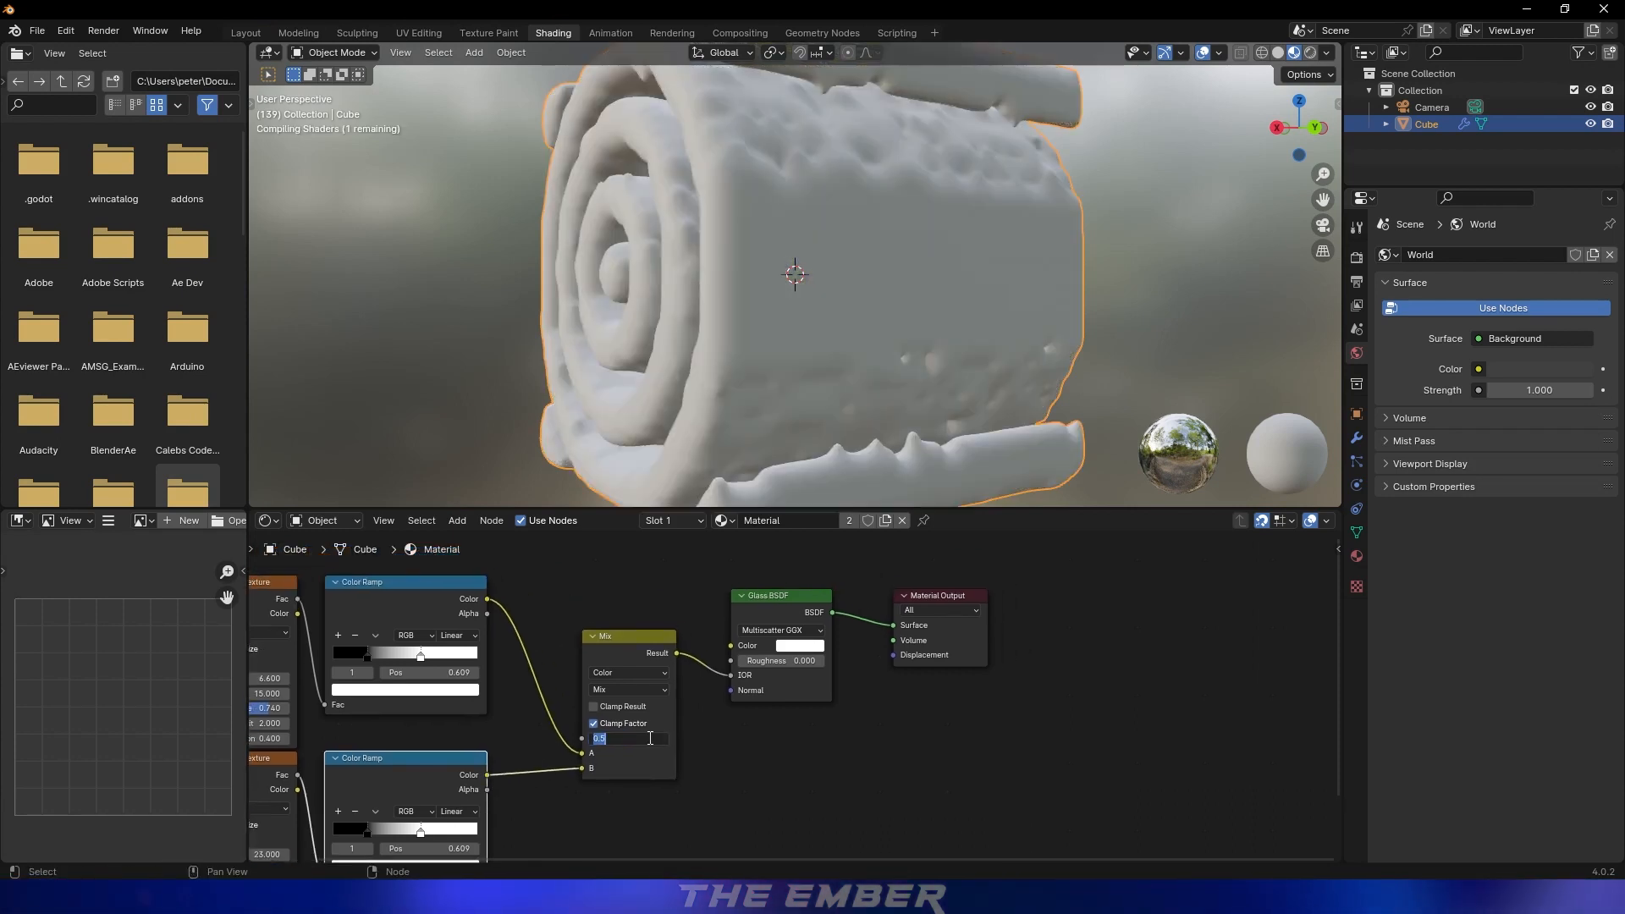
pyautogui.write('0.3')
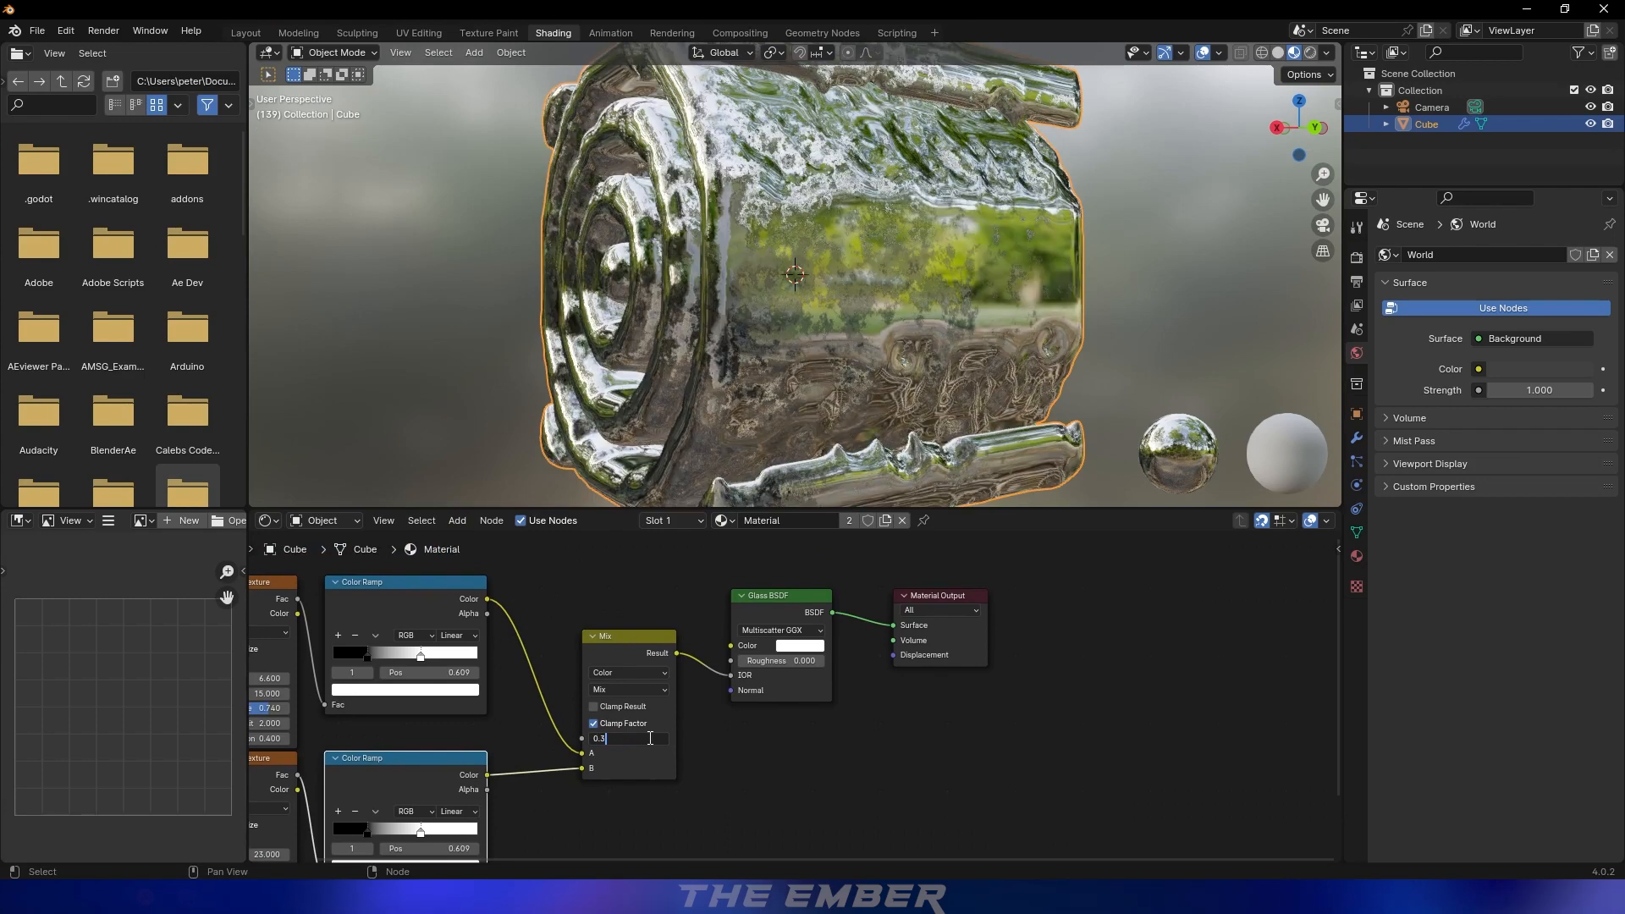
pyautogui.press('Return')
pyautogui.click(791, 736)
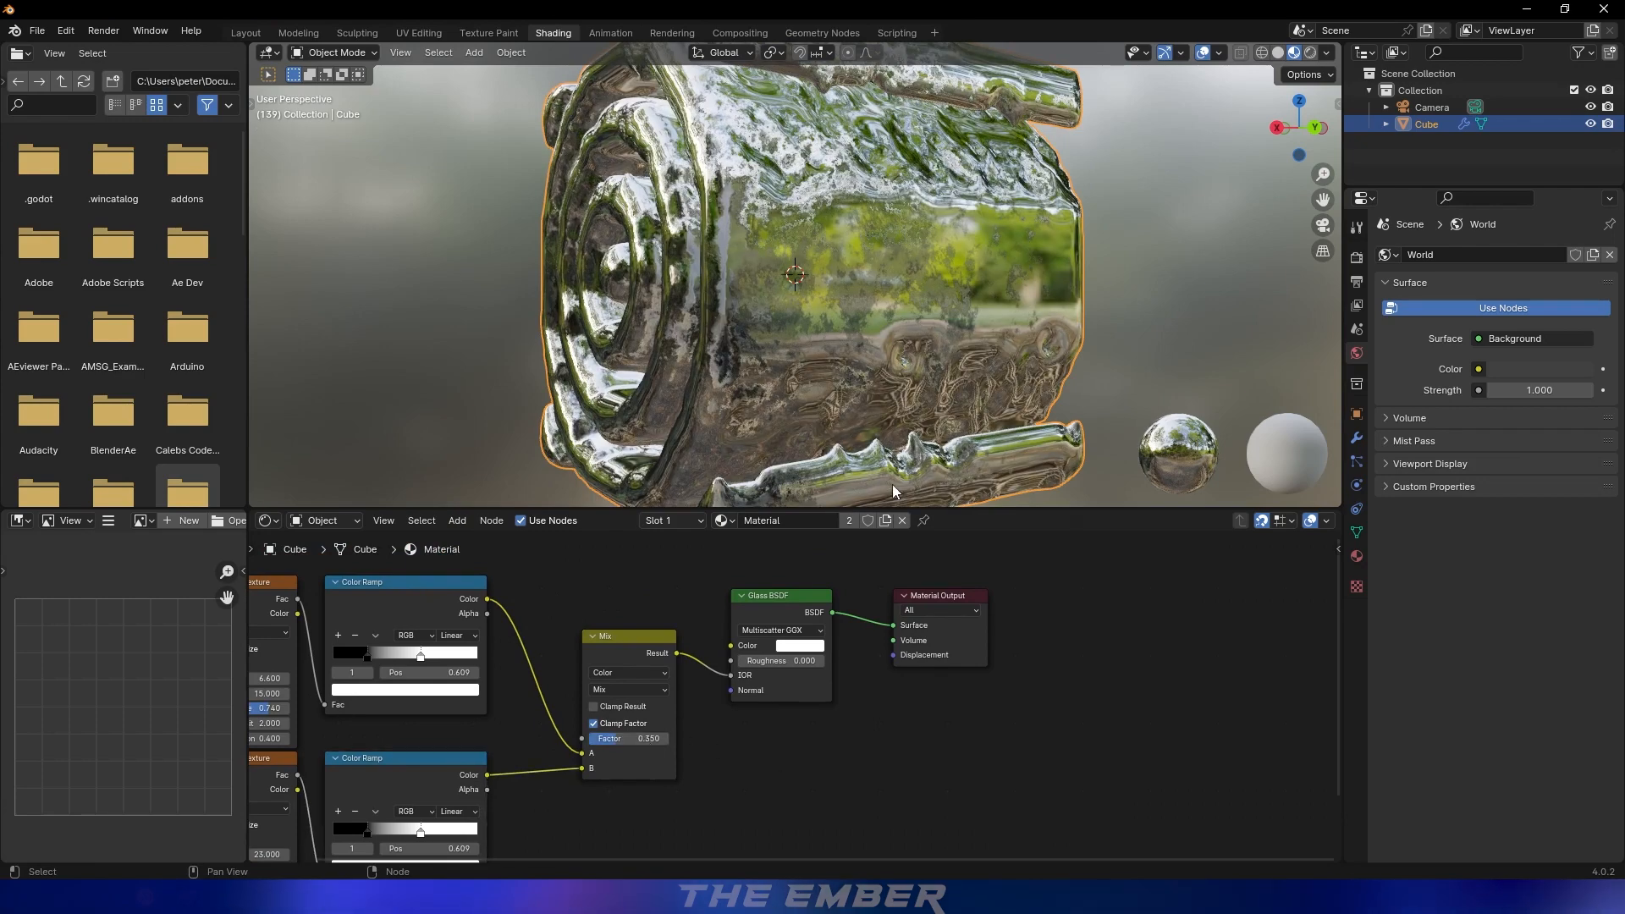
pyautogui.scroll(-3, 992, 160)
pyautogui.scroll(3, 846, 274)
pyautogui.moveTo(992, 163); pyautogui.dragTo(1013, 296, button='middle')
pyautogui.scroll(-5, 916, 252)
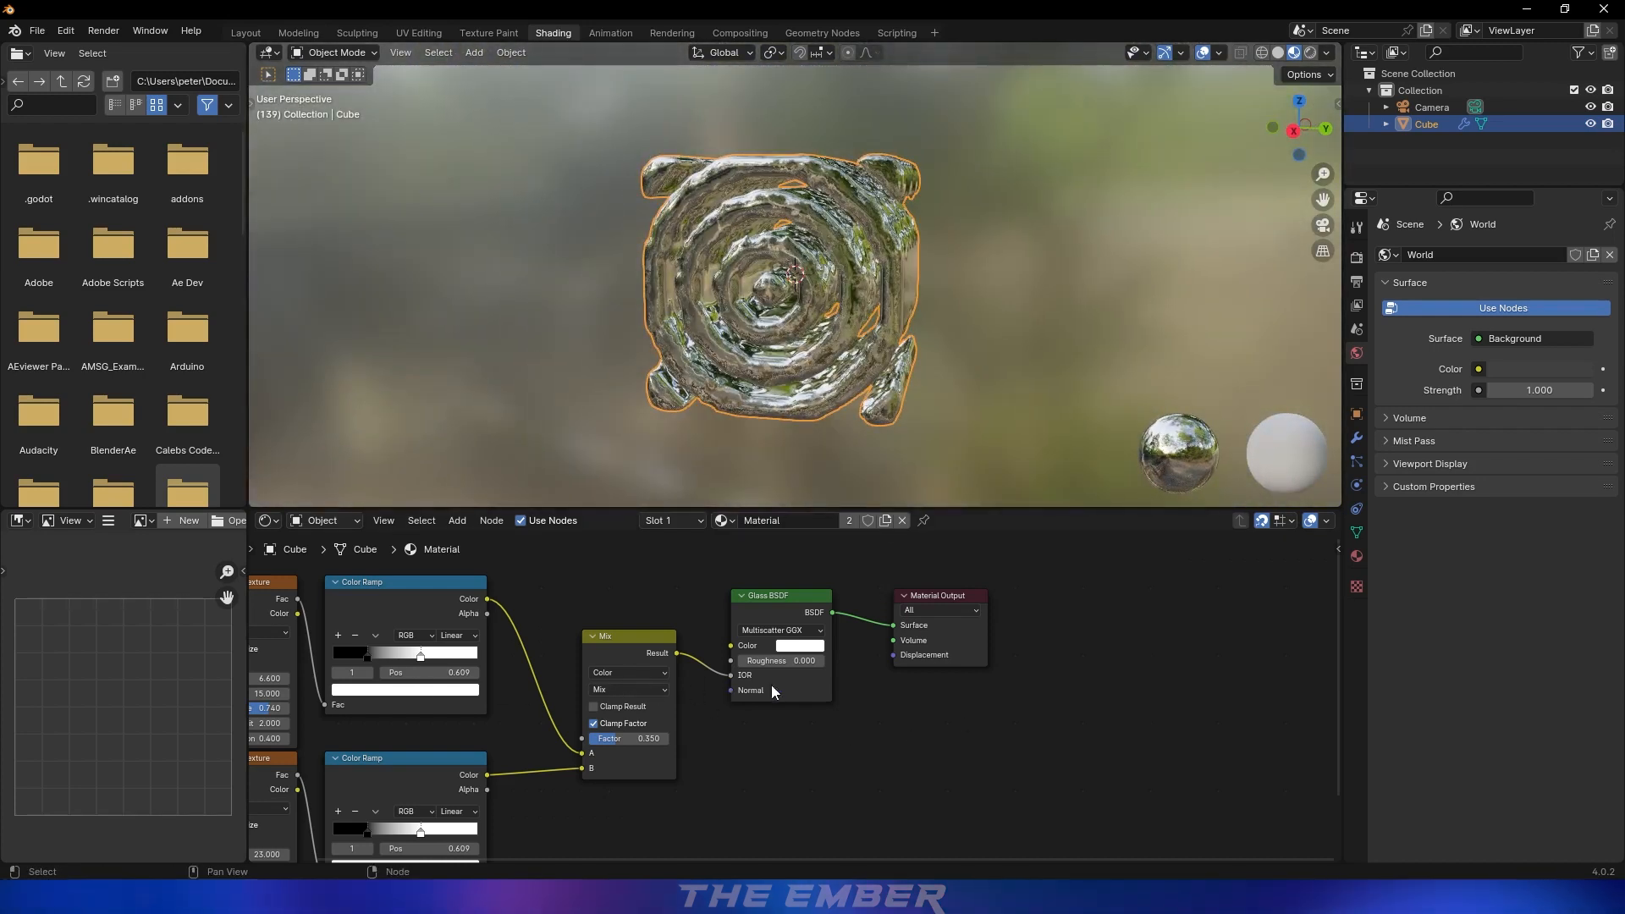
# Change the Glass BSDF's color to a bright light blue and save the file
pyautogui.click(814, 646)
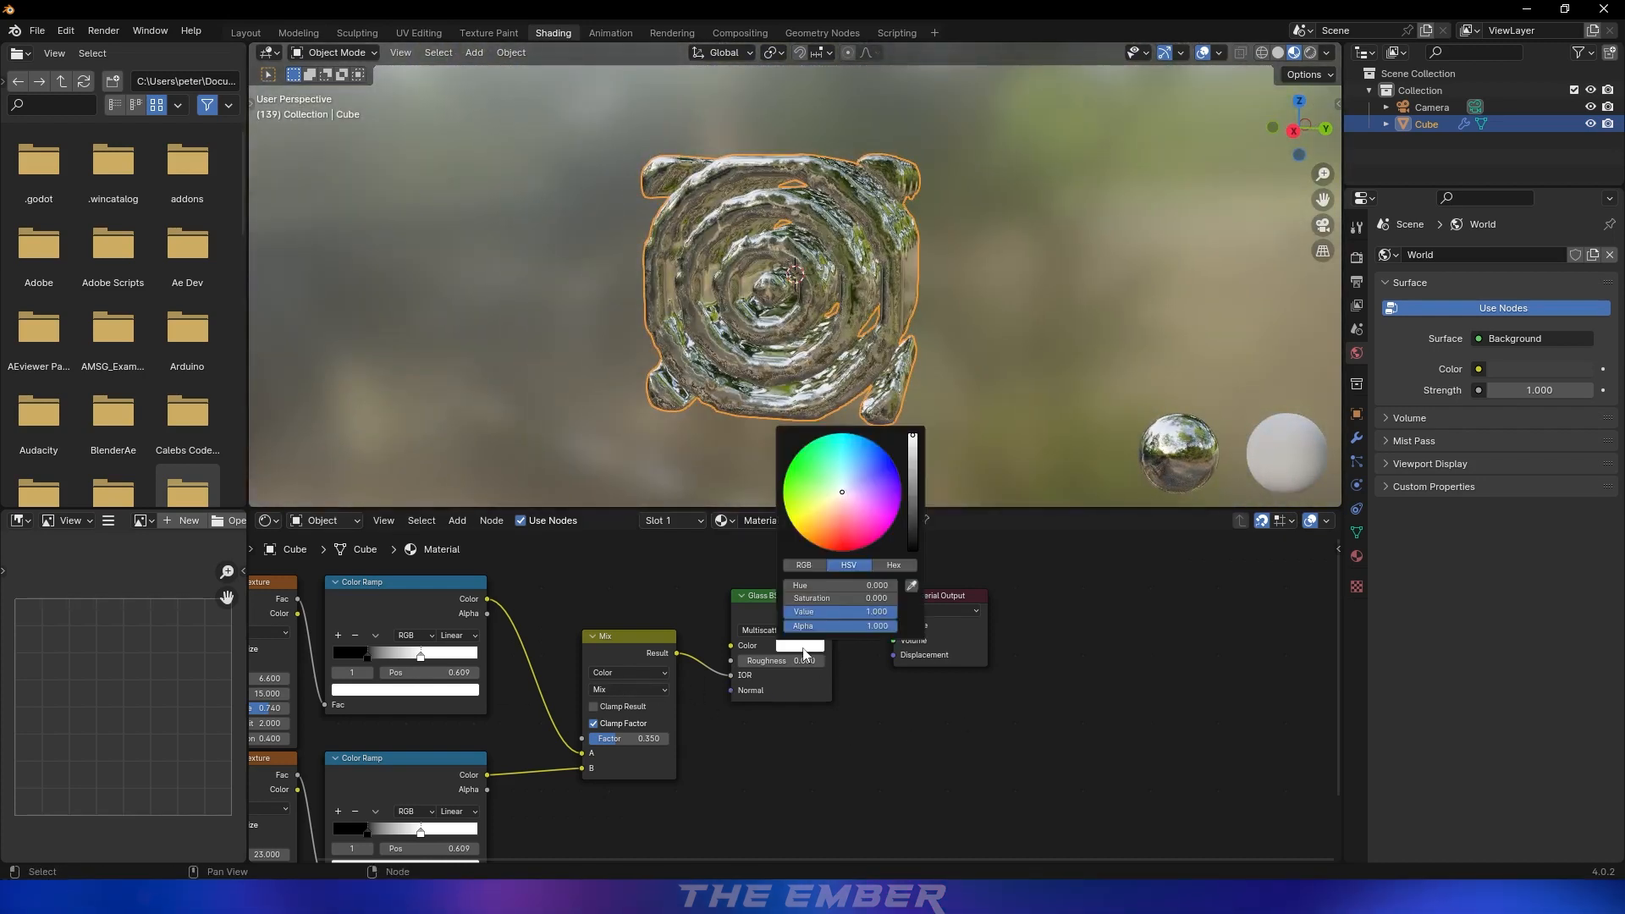
pyautogui.click(850, 476)
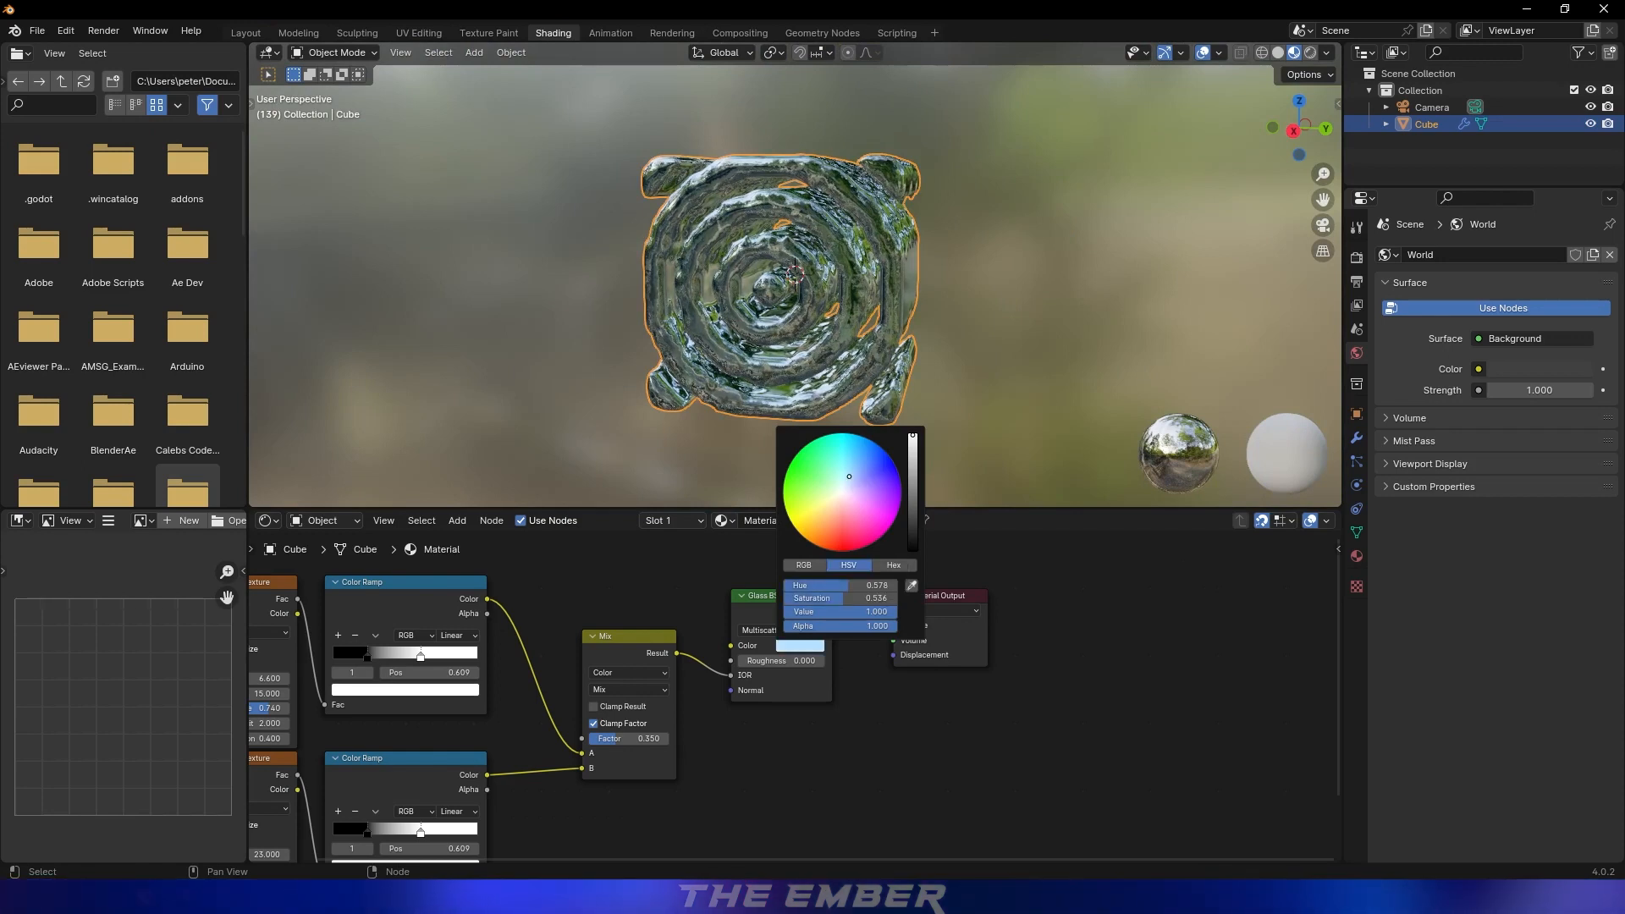
pyautogui.moveTo(850, 476); pyautogui.dragTo(853, 453)
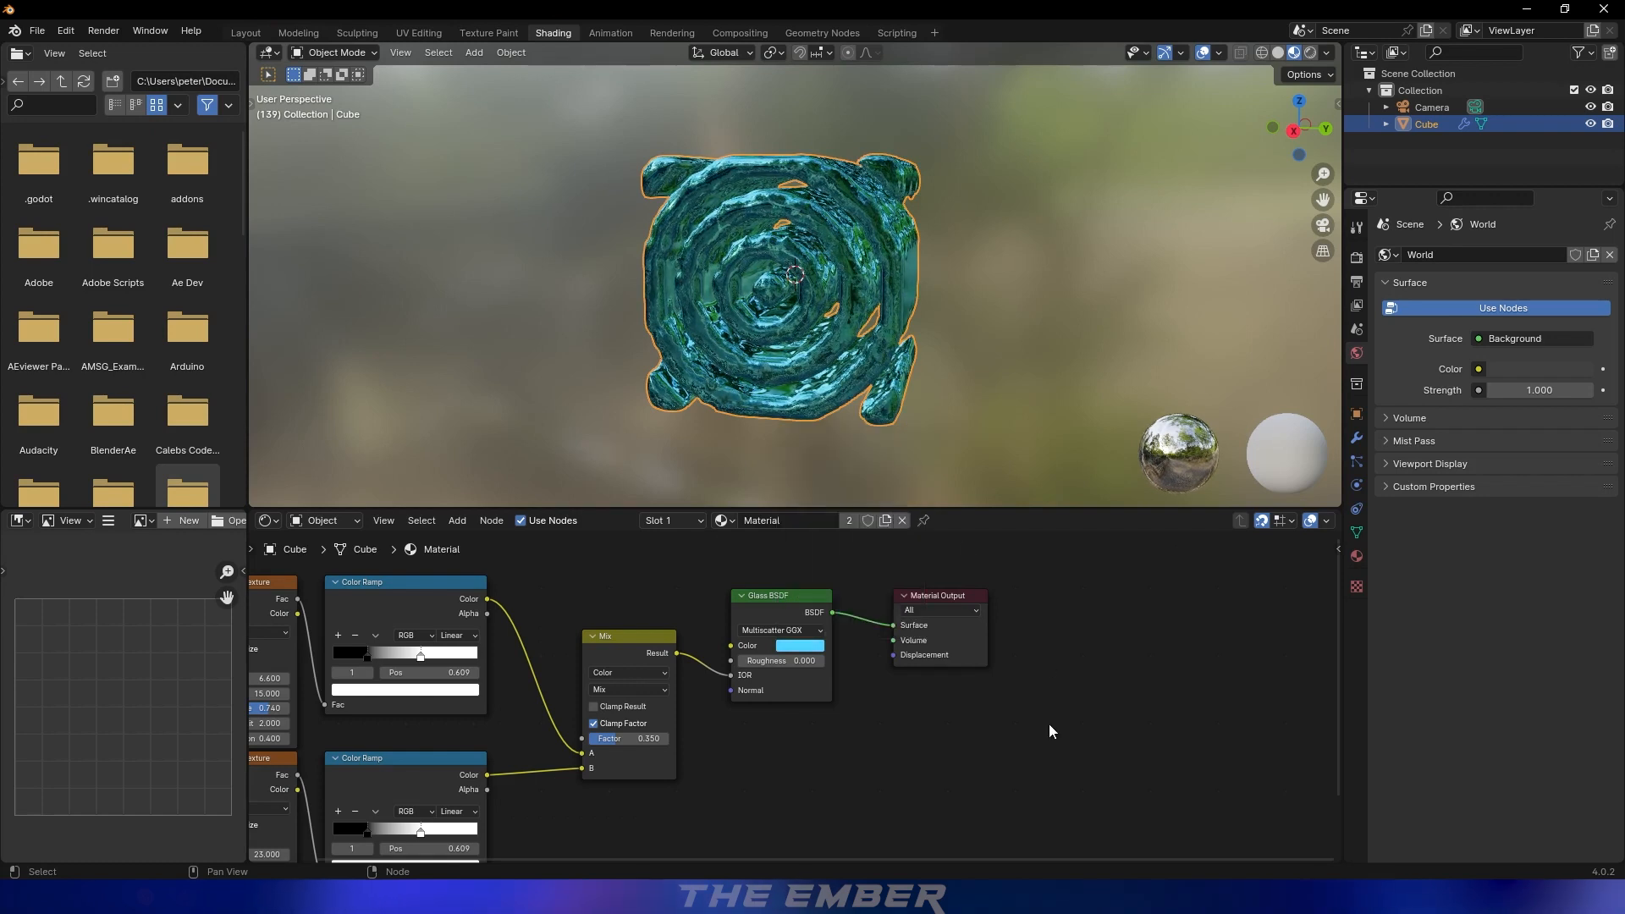
pyautogui.moveTo(711, 258); pyautogui.dragTo(709, 317, button='middle')
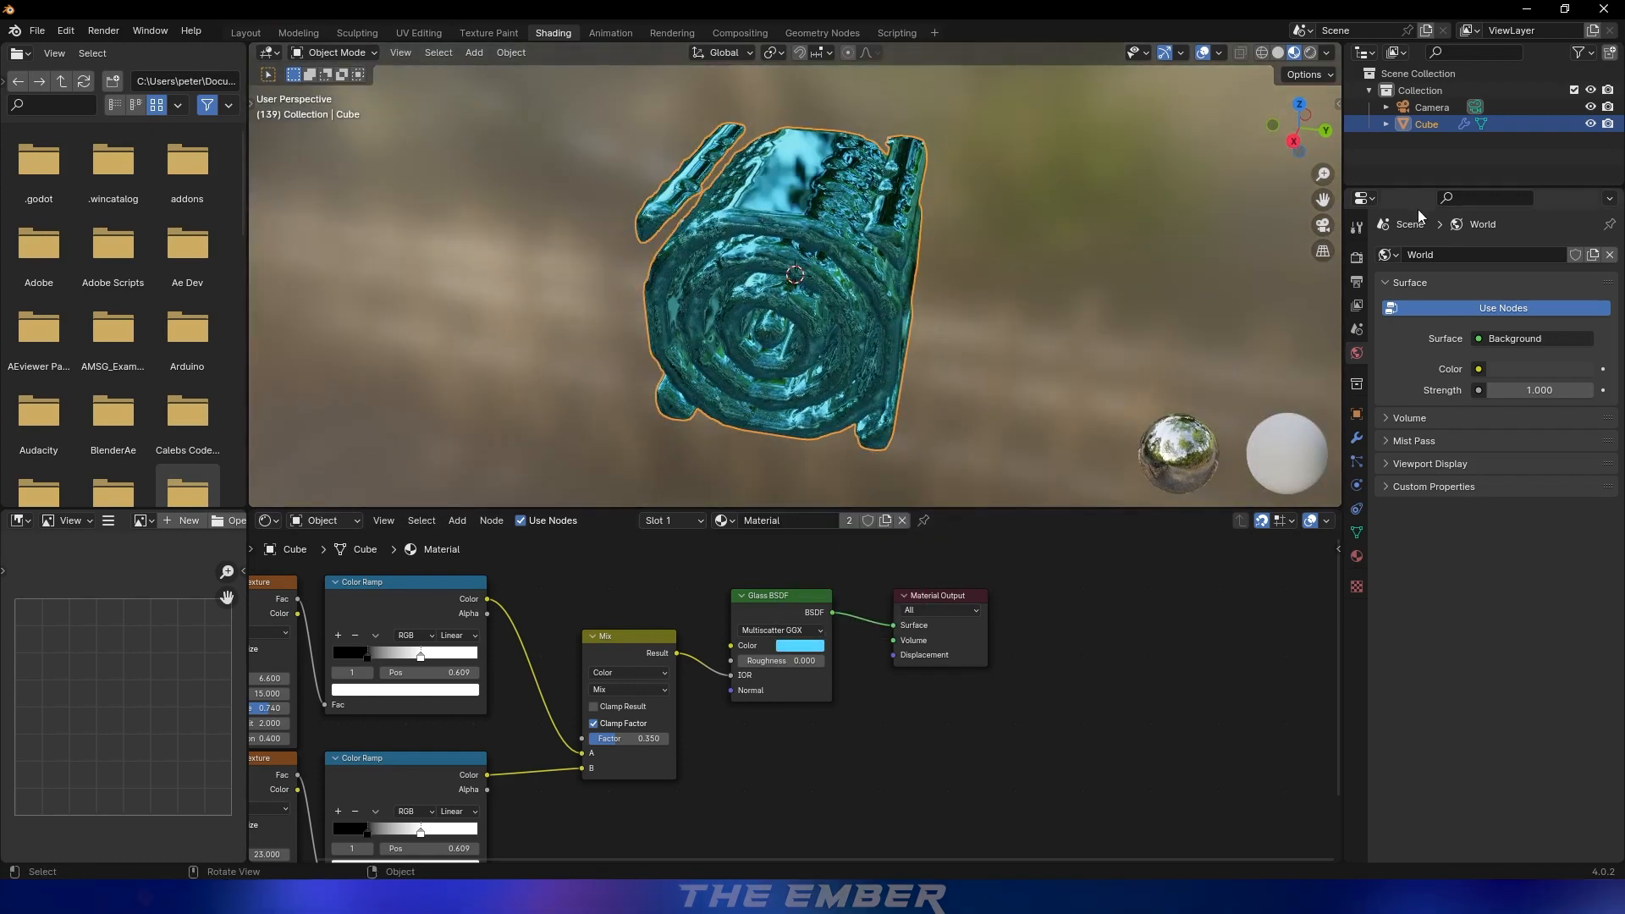
pyautogui.hotkey('ctrl', 's')
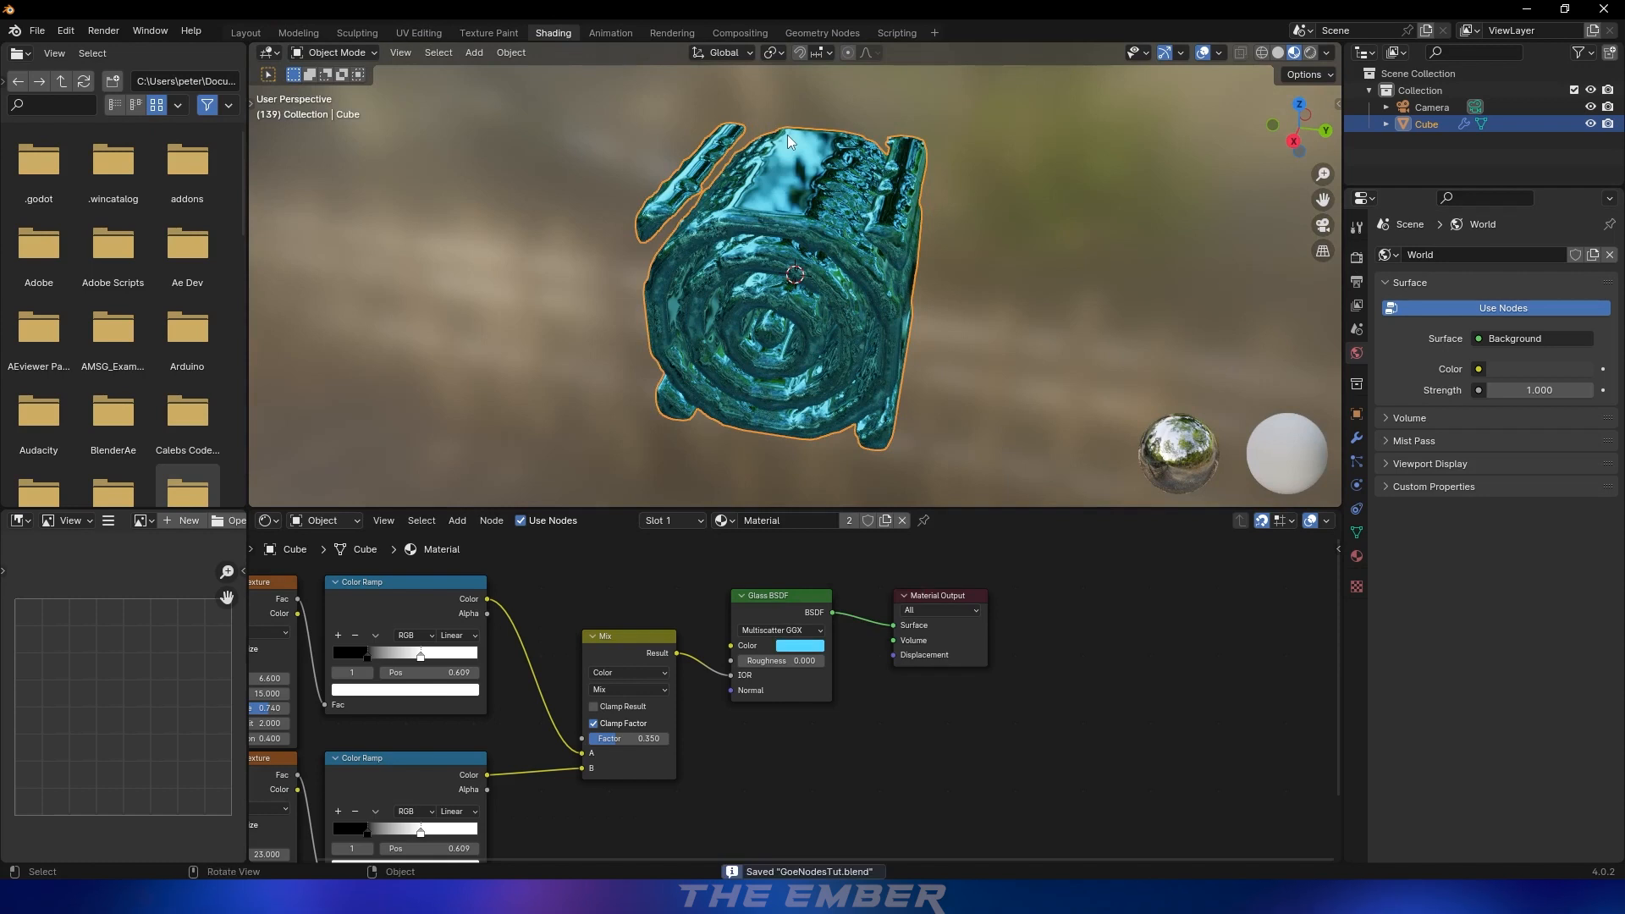
# Switch the scene's render engine from EEVEE to Cycles
pyautogui.click(1357, 257)
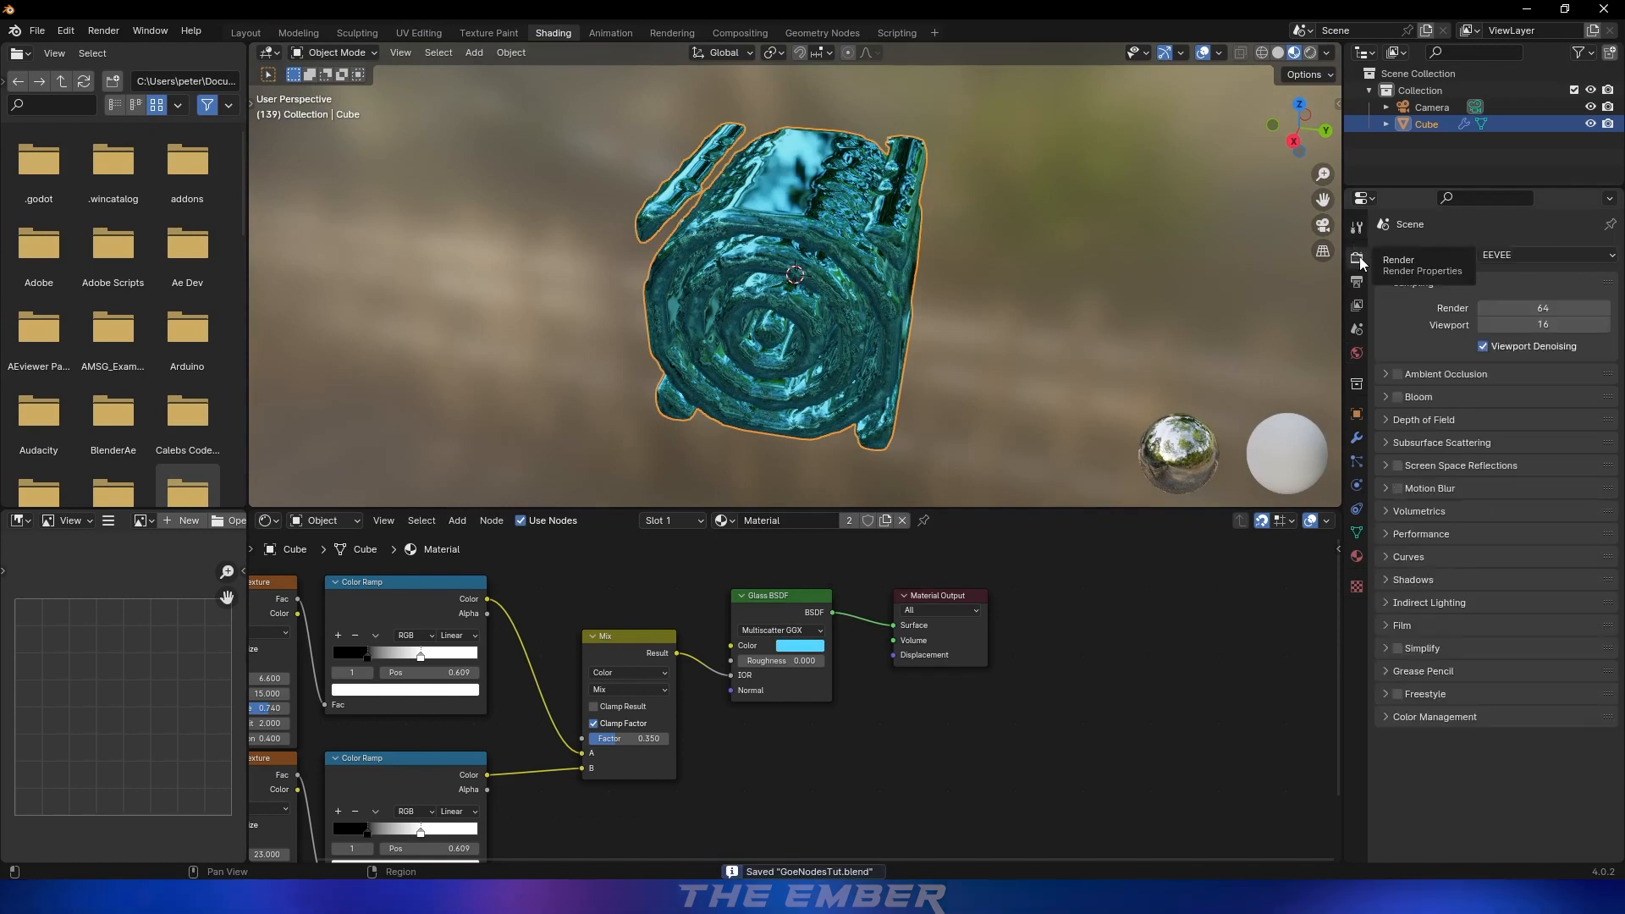
pyautogui.click(1496, 256)
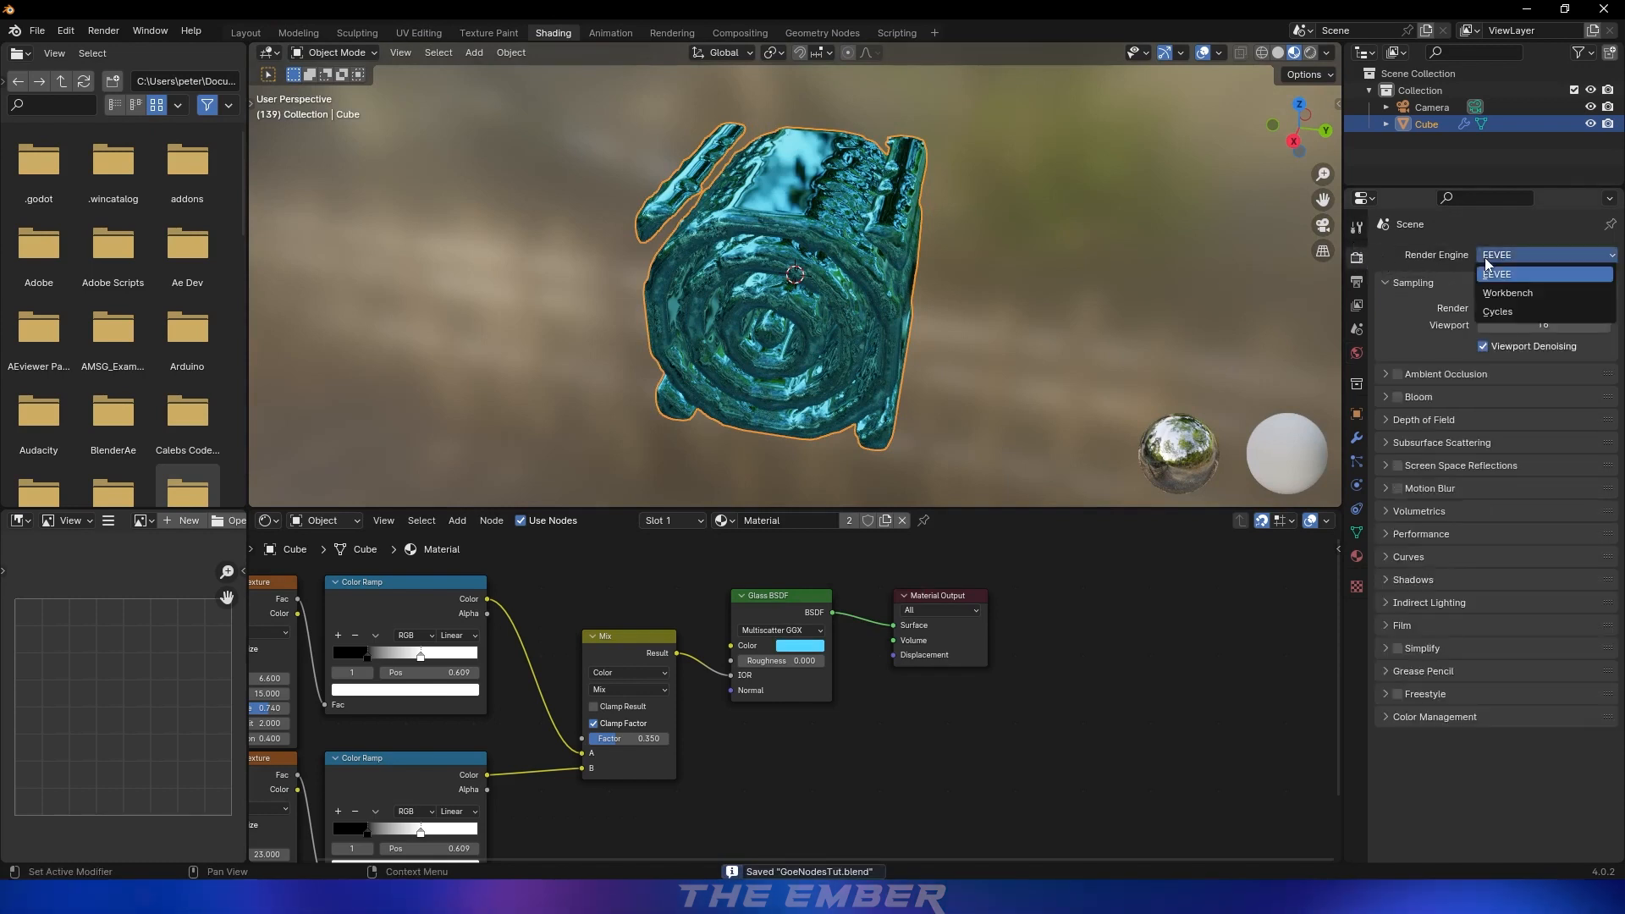
pyautogui.click(1504, 318)
pyautogui.click(1507, 297)
pyautogui.click(1506, 341)
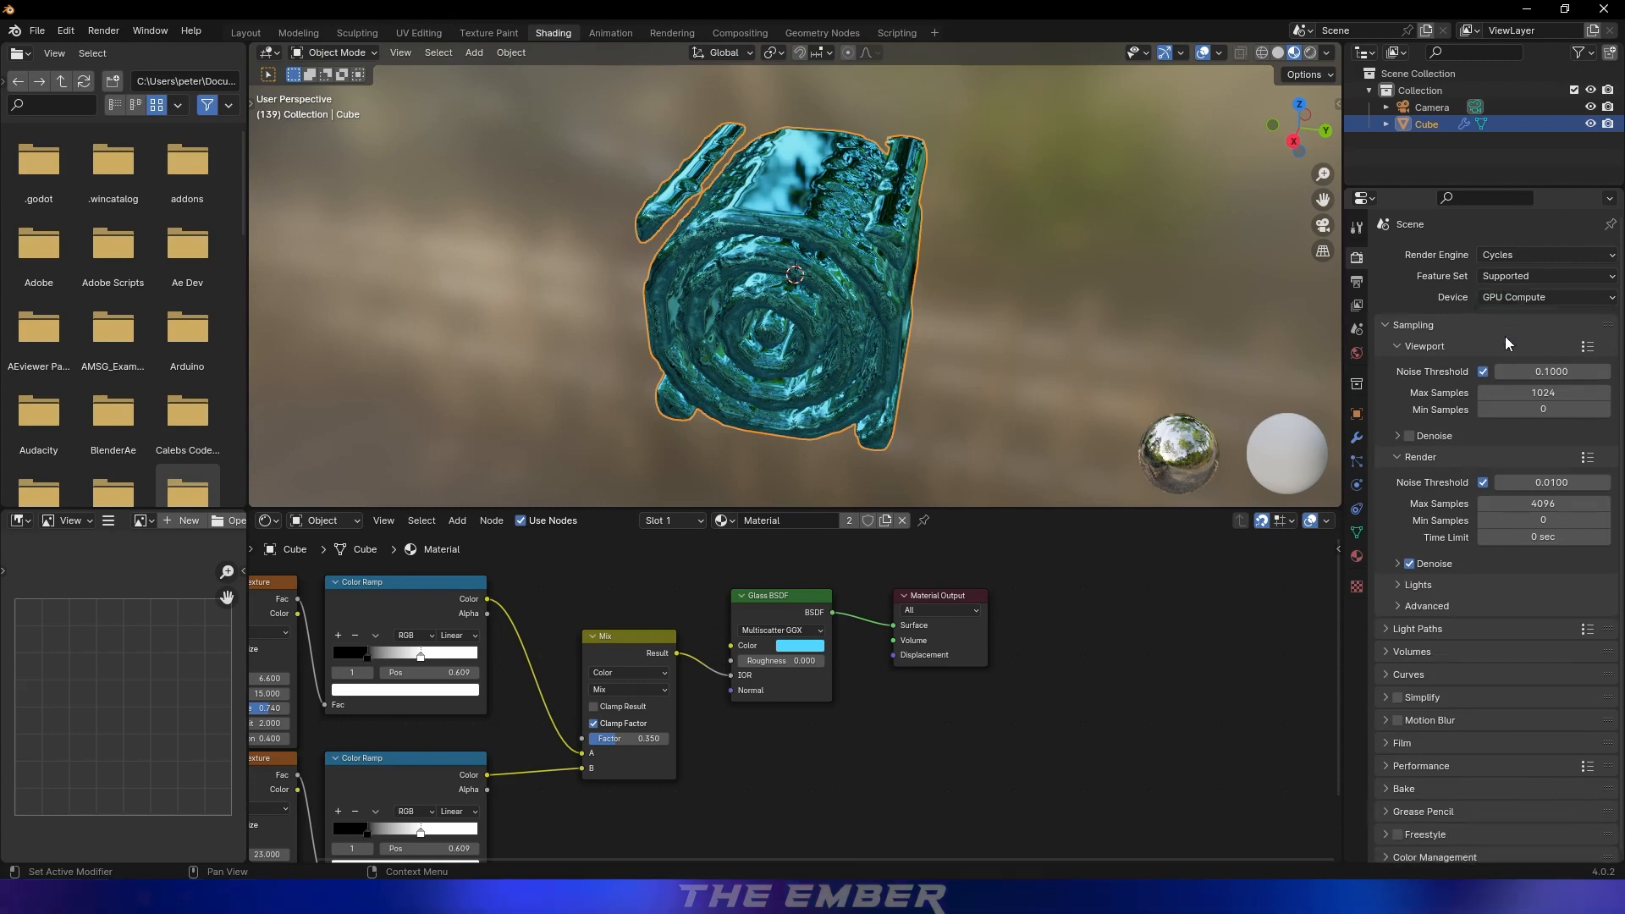
# Set the Cycles Max Samples to 32 for the viewport and 164 for the render
pyautogui.click(1520, 391)
pyautogui.write('32')
pyautogui.press('Return')
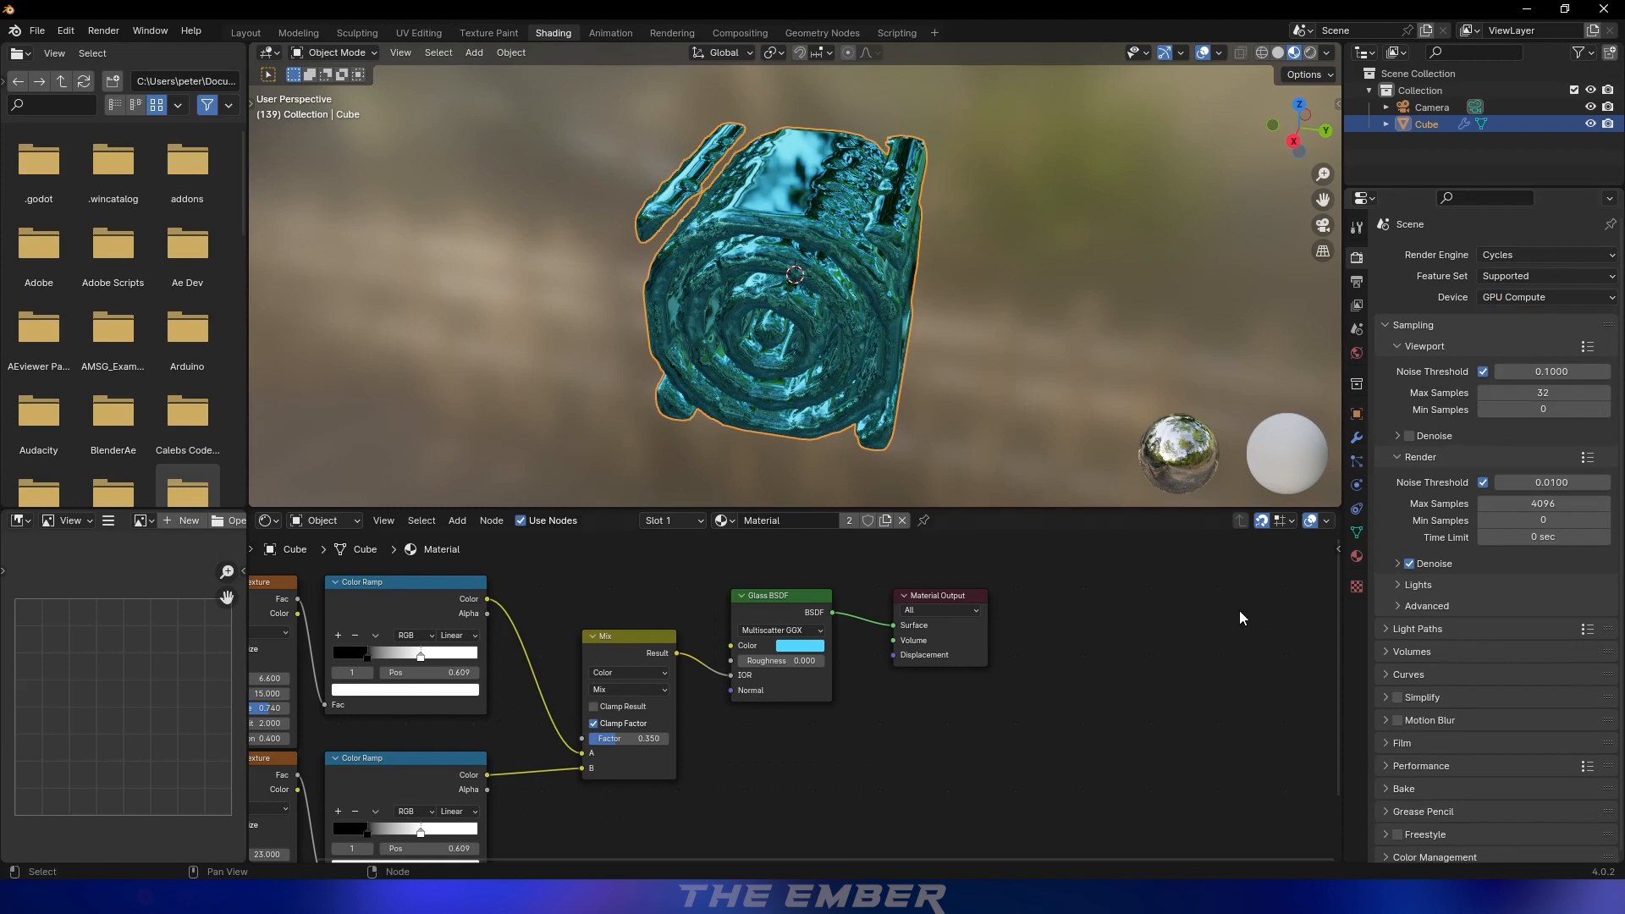
pyautogui.click(1515, 505)
pyautogui.write('1')
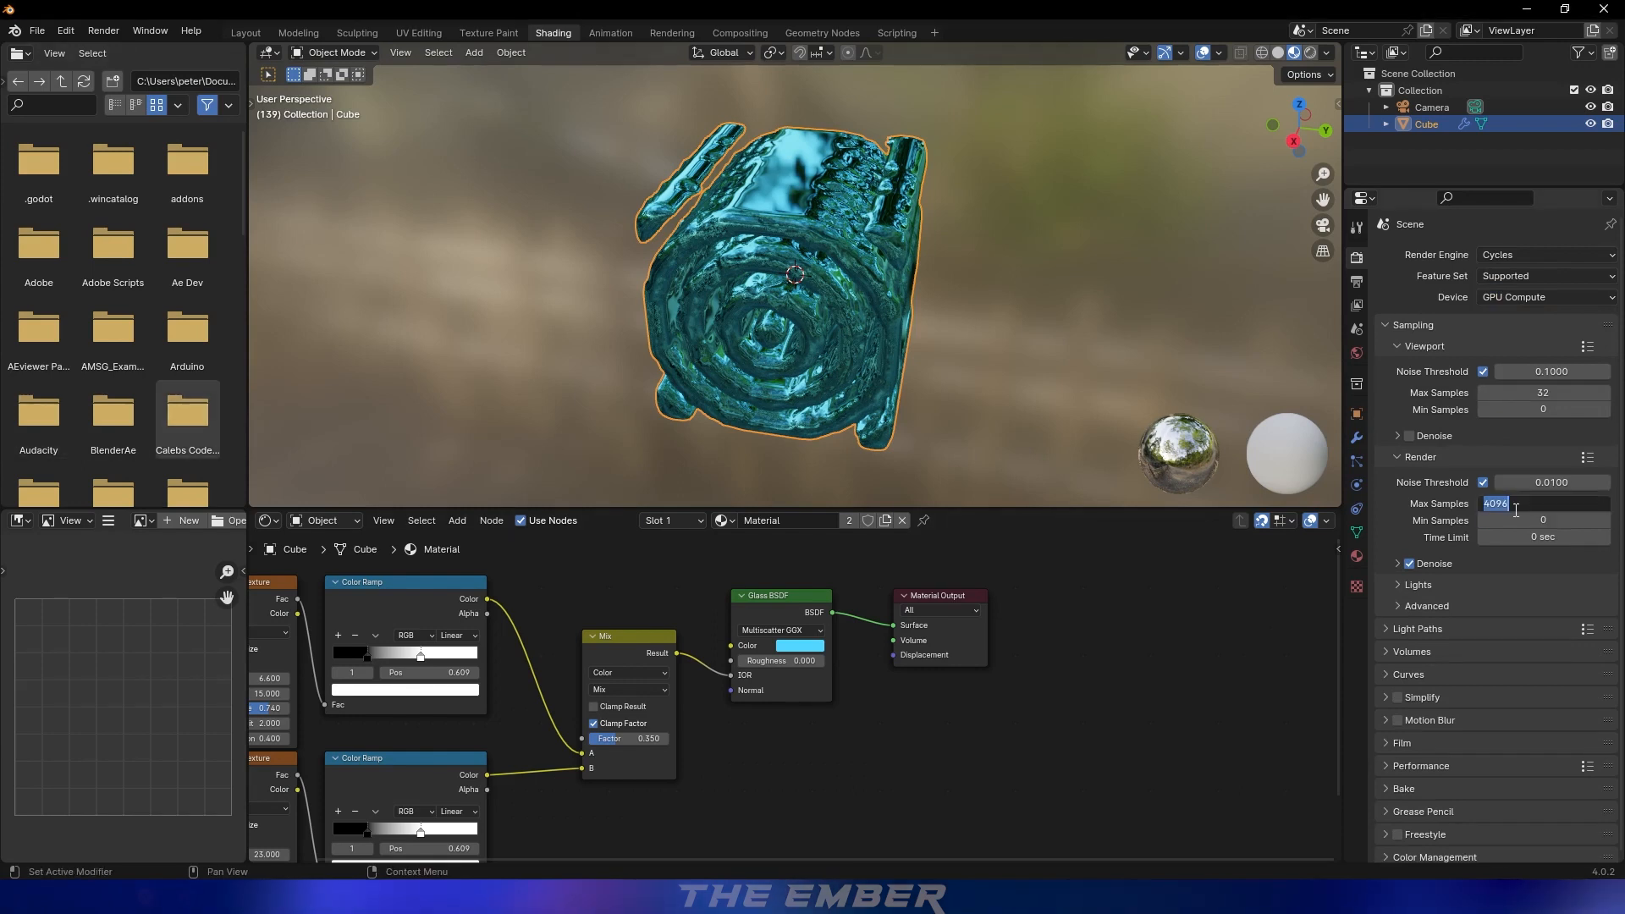
pyautogui.write('64')
pyautogui.press('Return')
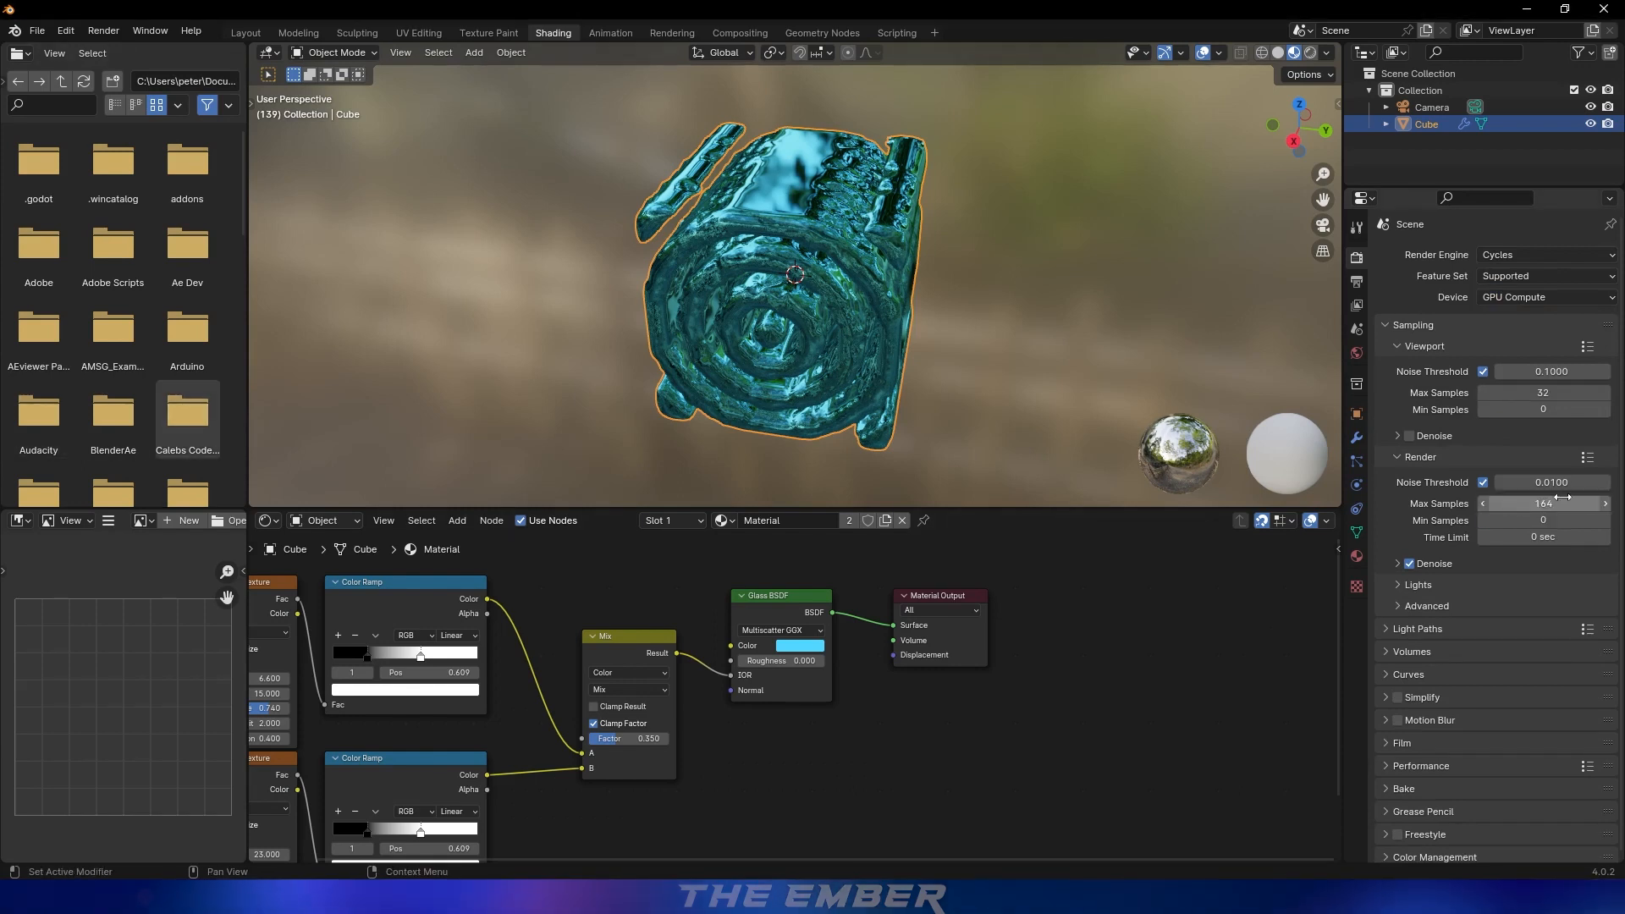
# Set the Color Management Look to Very High Contrast and save the file
pyautogui.scroll(-1, 1456, 717)
pyautogui.click(1459, 850)
pyautogui.scroll(-5, 1506, 821)
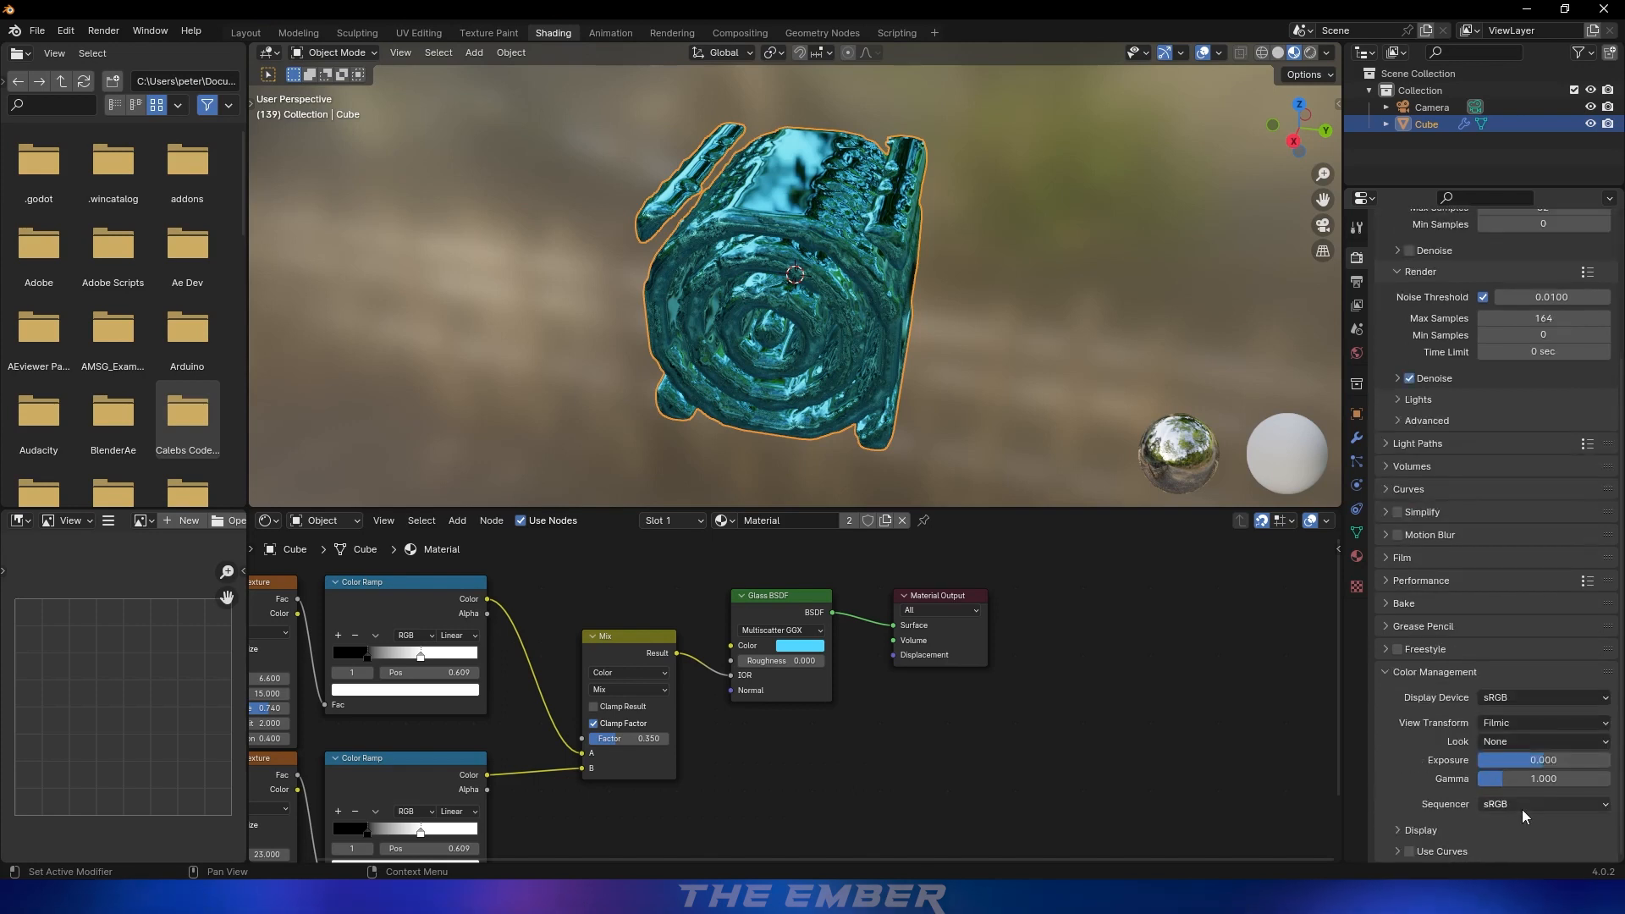
pyautogui.click(1530, 744)
pyautogui.click(1512, 610)
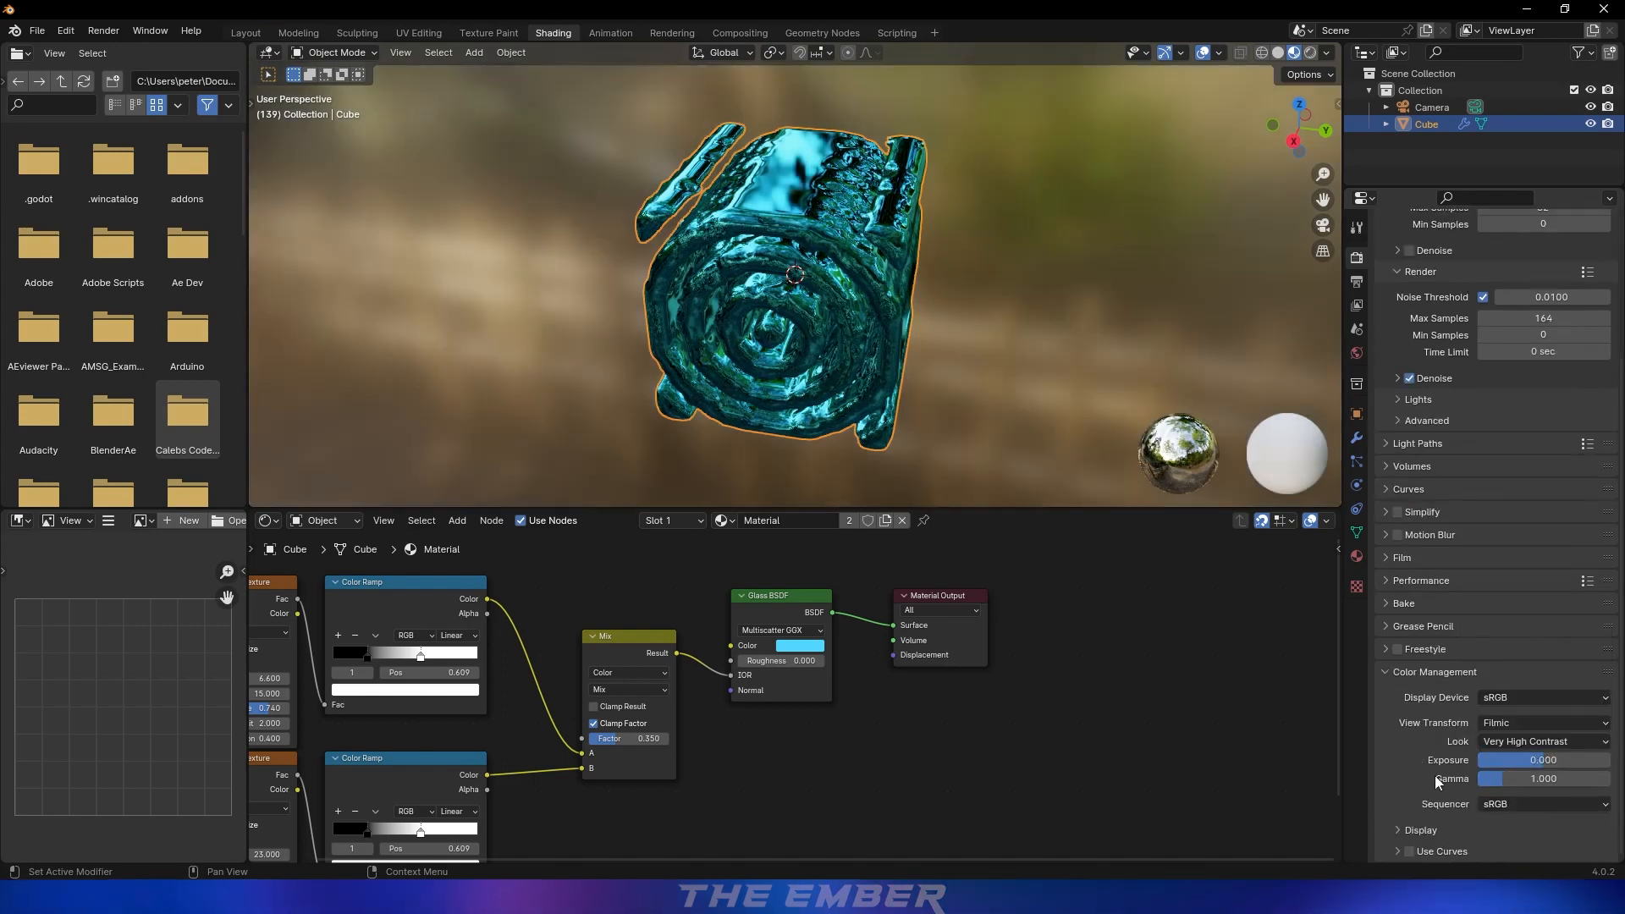
pyautogui.hotkey('ctrl', 's')
pyautogui.moveTo(976, 327); pyautogui.dragTo(851, 442, button='middle')
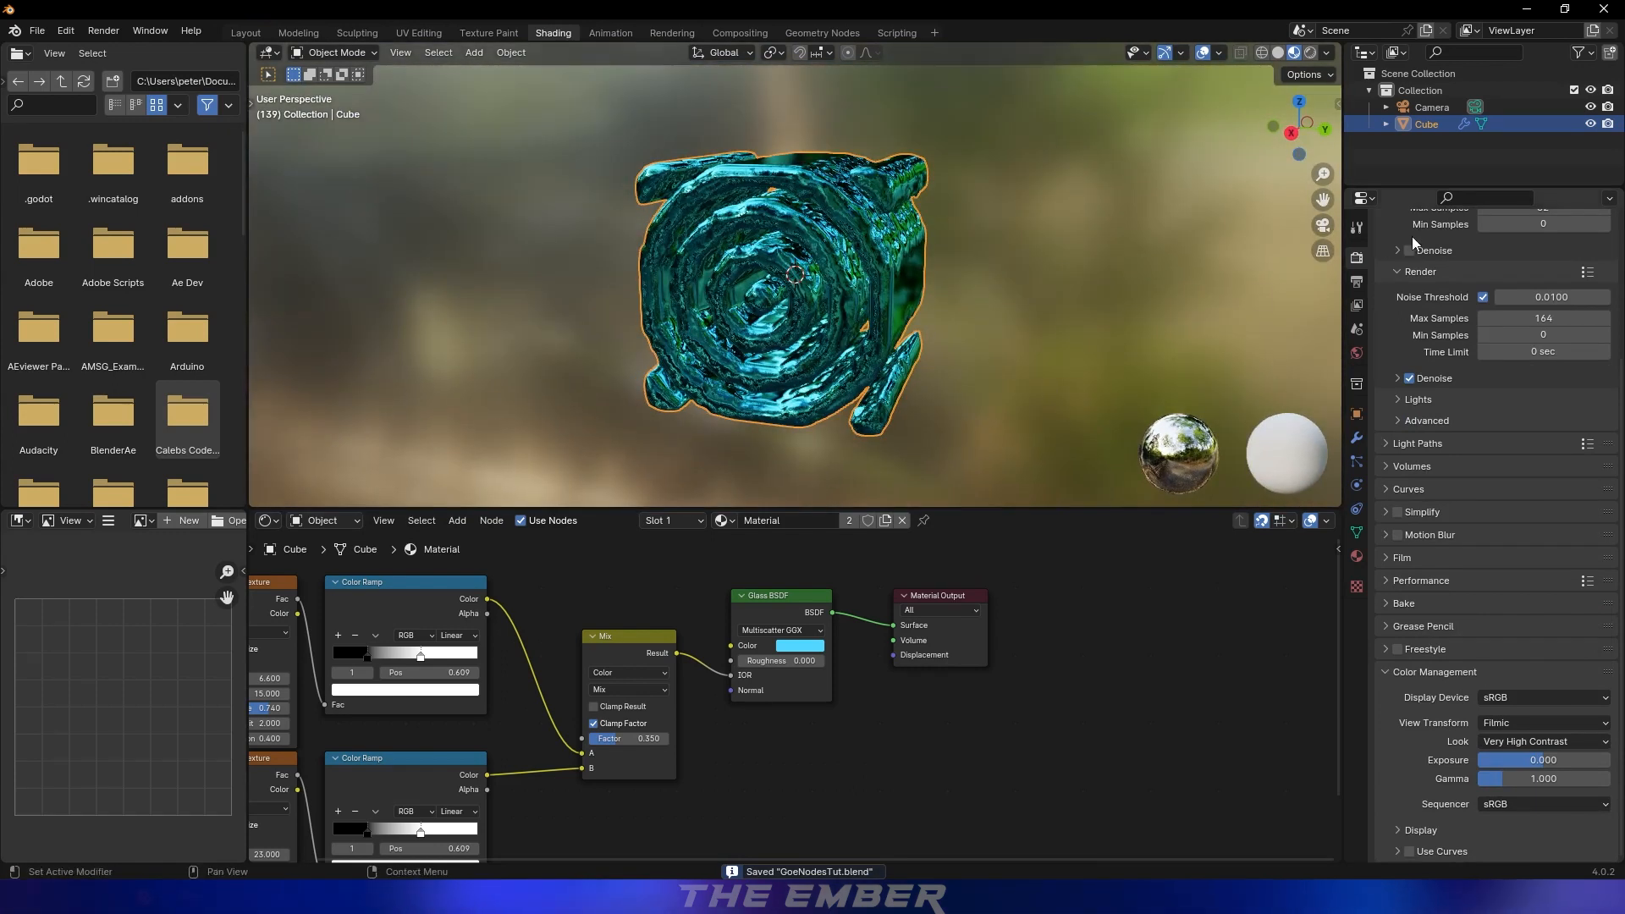
# Open the output settings and browse the folders for a render output location
pyautogui.click(1356, 281)
pyautogui.click(1463, 590)
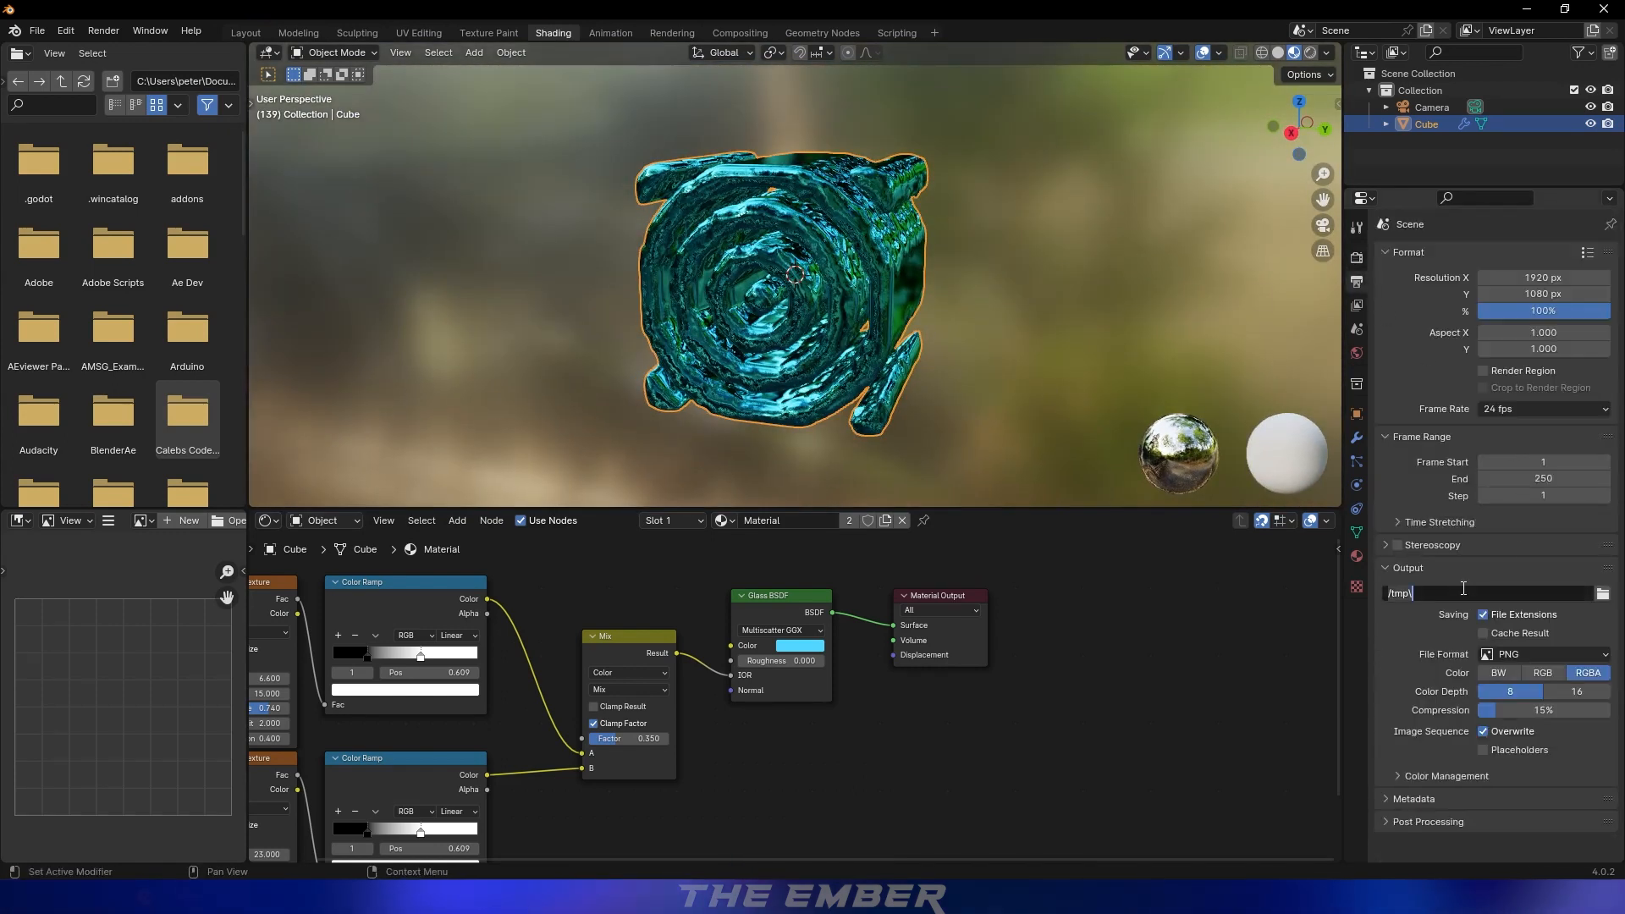
pyautogui.press('Return')
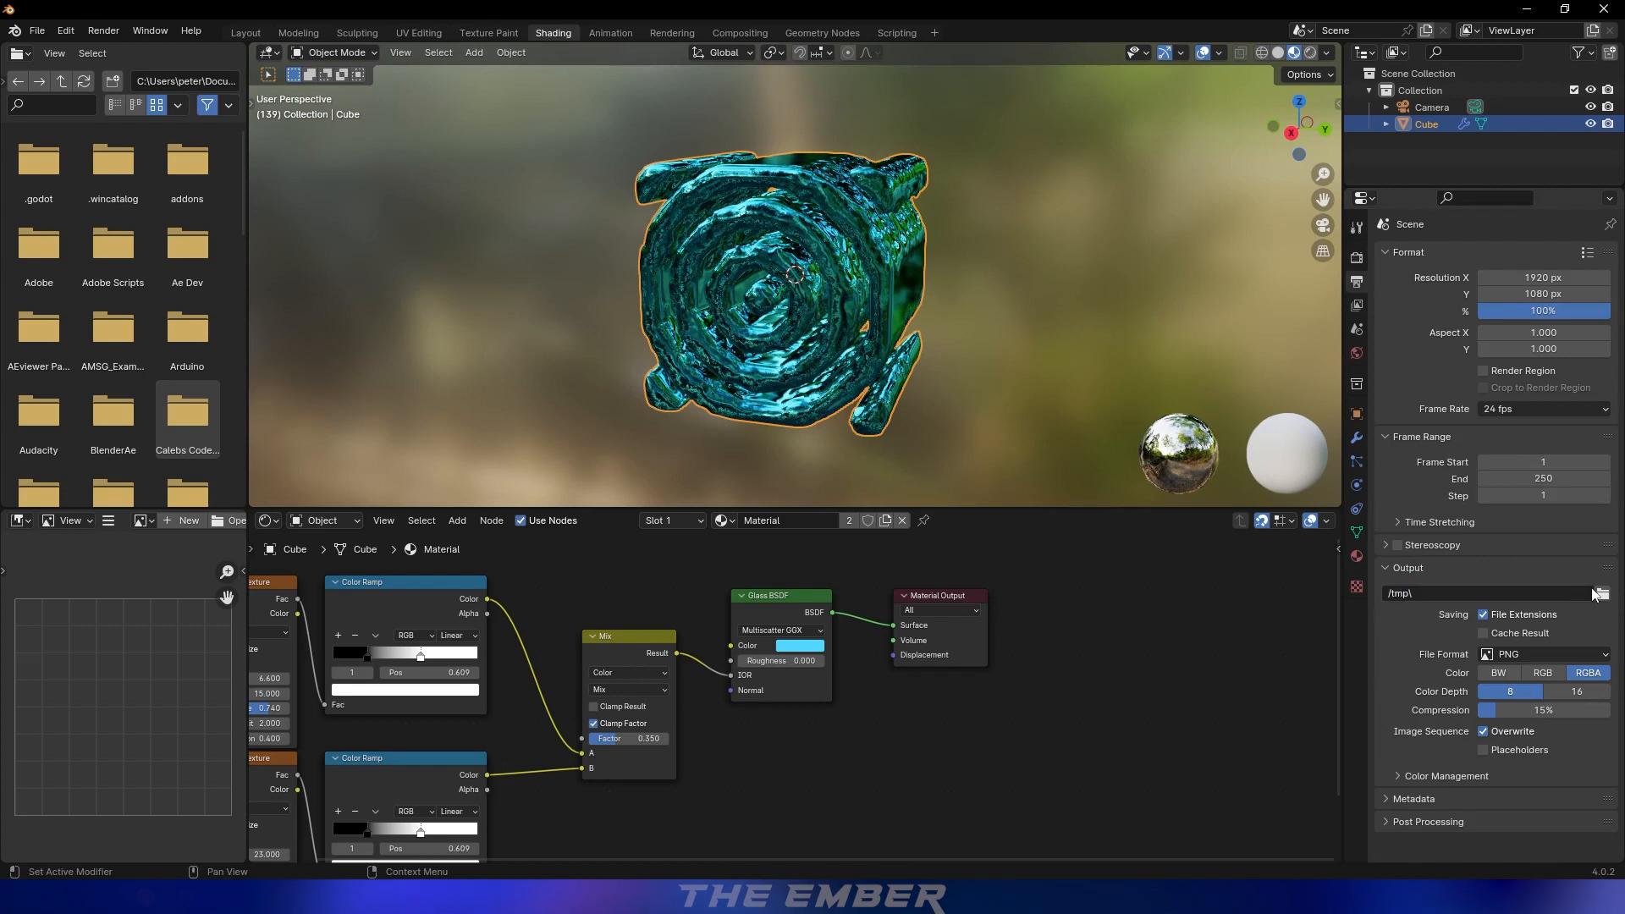
pyautogui.click(1601, 594)
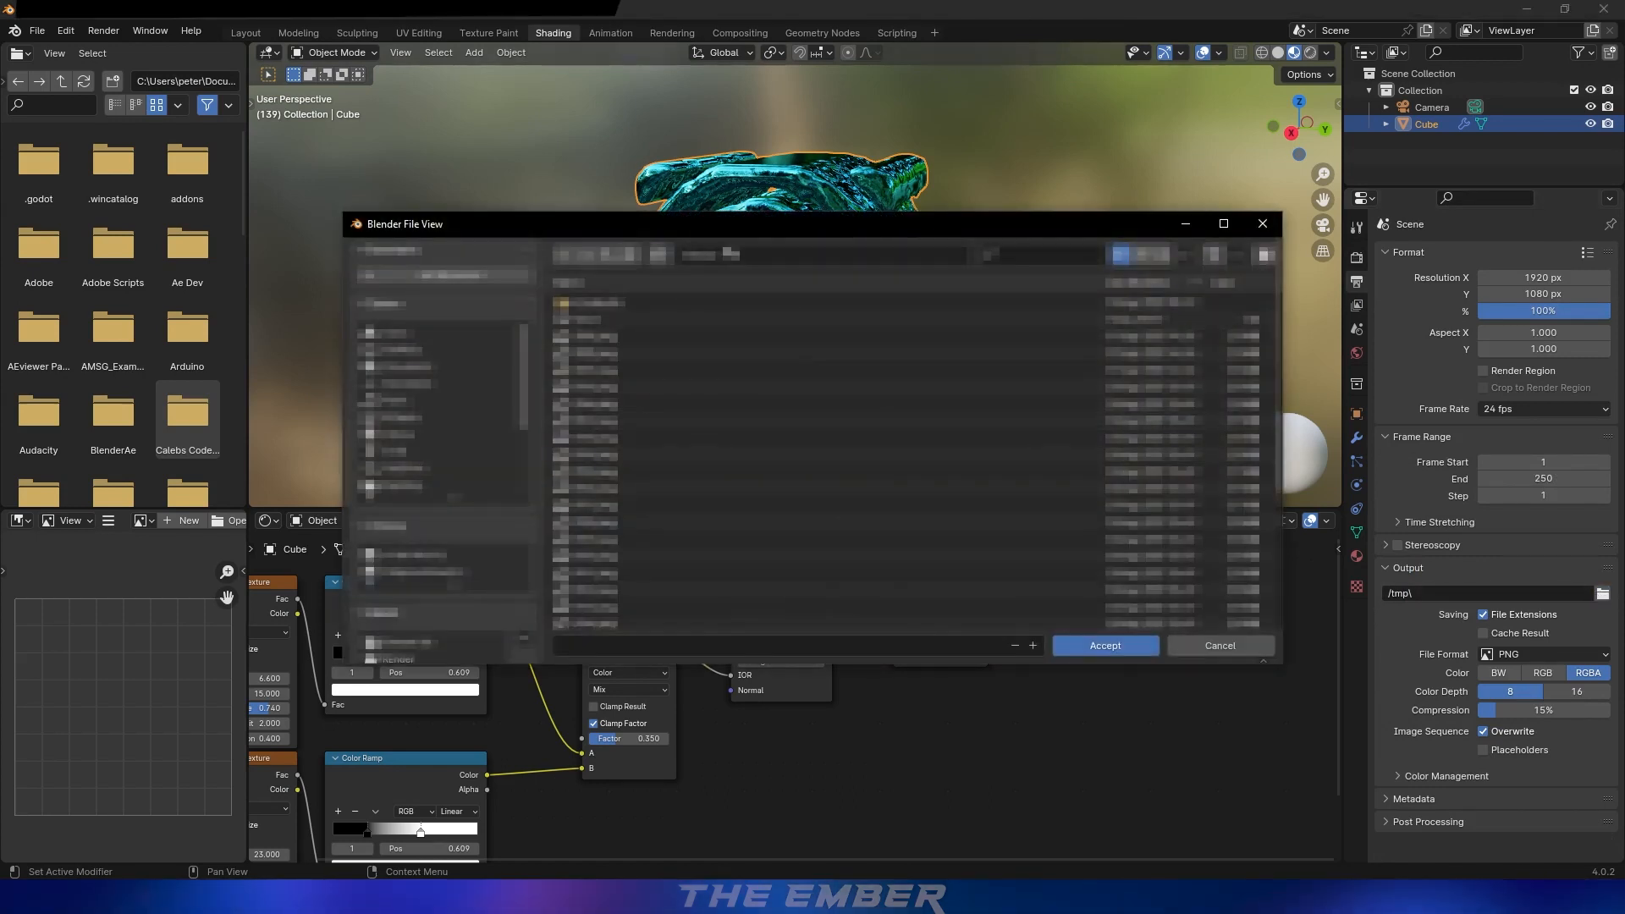
pyautogui.click(458, 367)
pyautogui.click(608, 256)
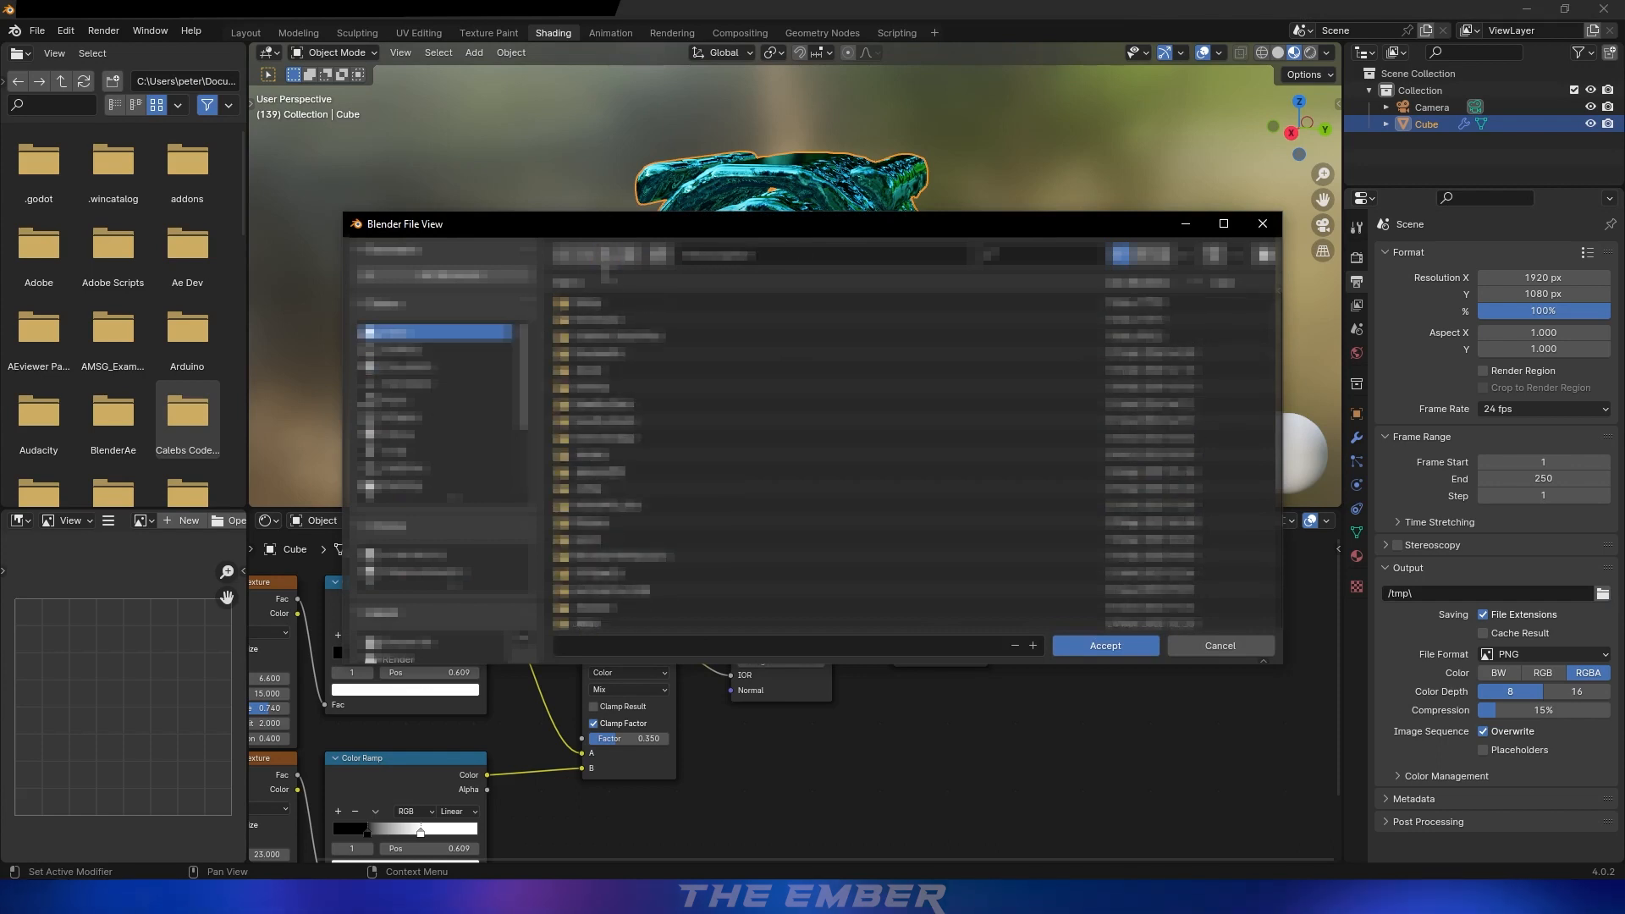
pyautogui.click(620, 324)
pyautogui.click(1219, 646)
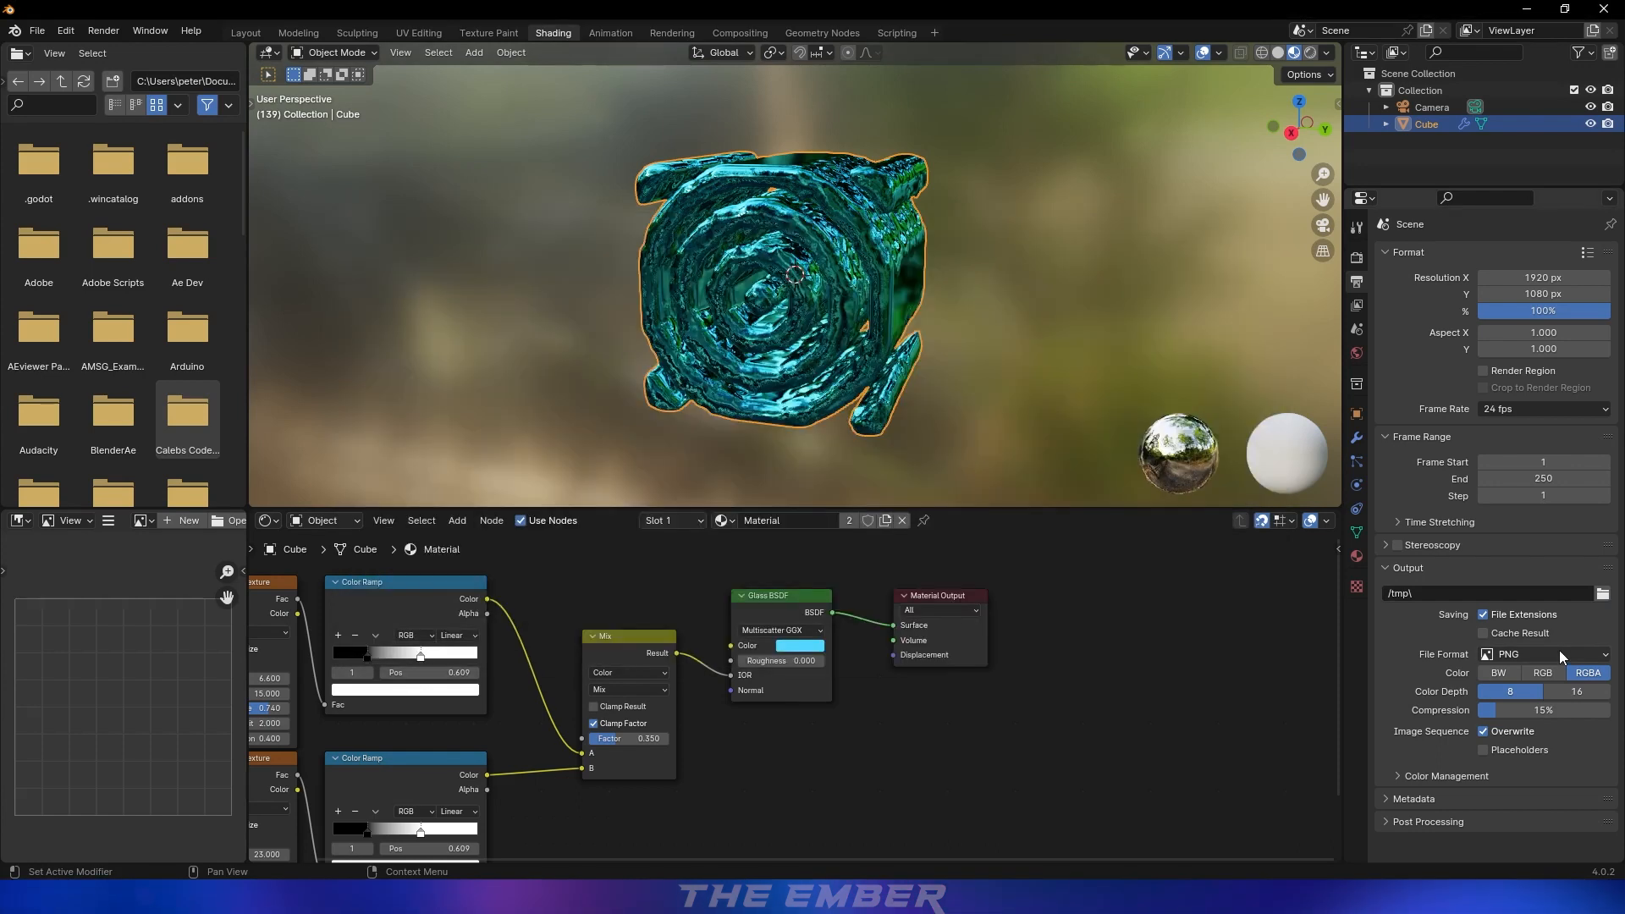
# Set the output file format to FFmpeg Video
pyautogui.click(1556, 655)
pyautogui.click(1555, 737)
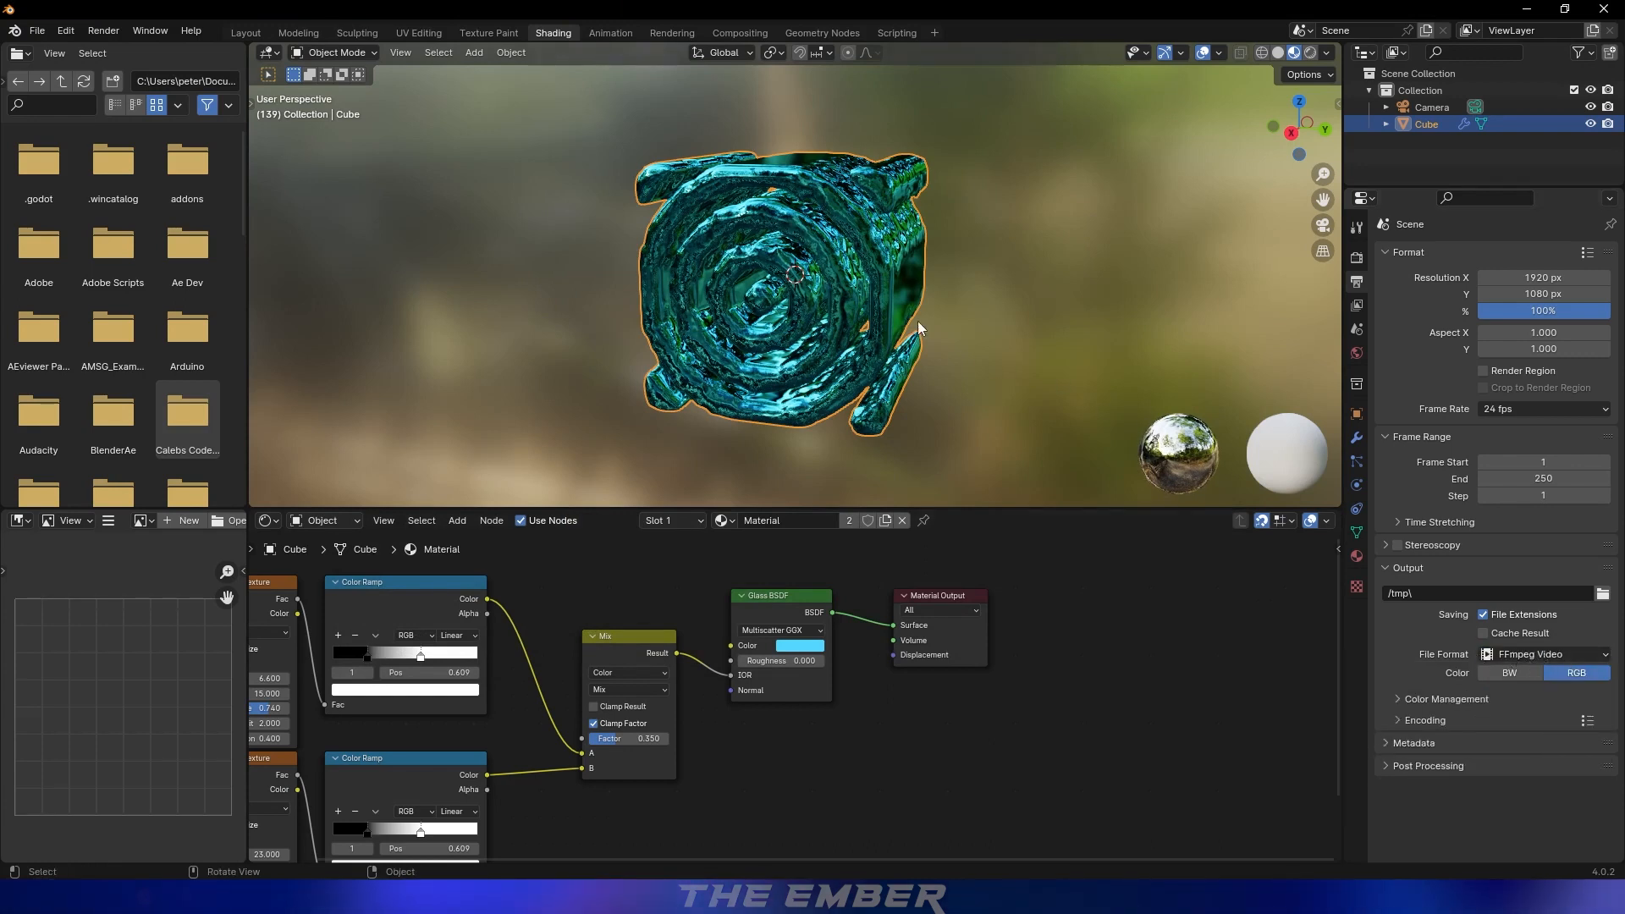
# Switch to the Layout workspace, select the camera and view the scene through it
pyautogui.click(245, 33)
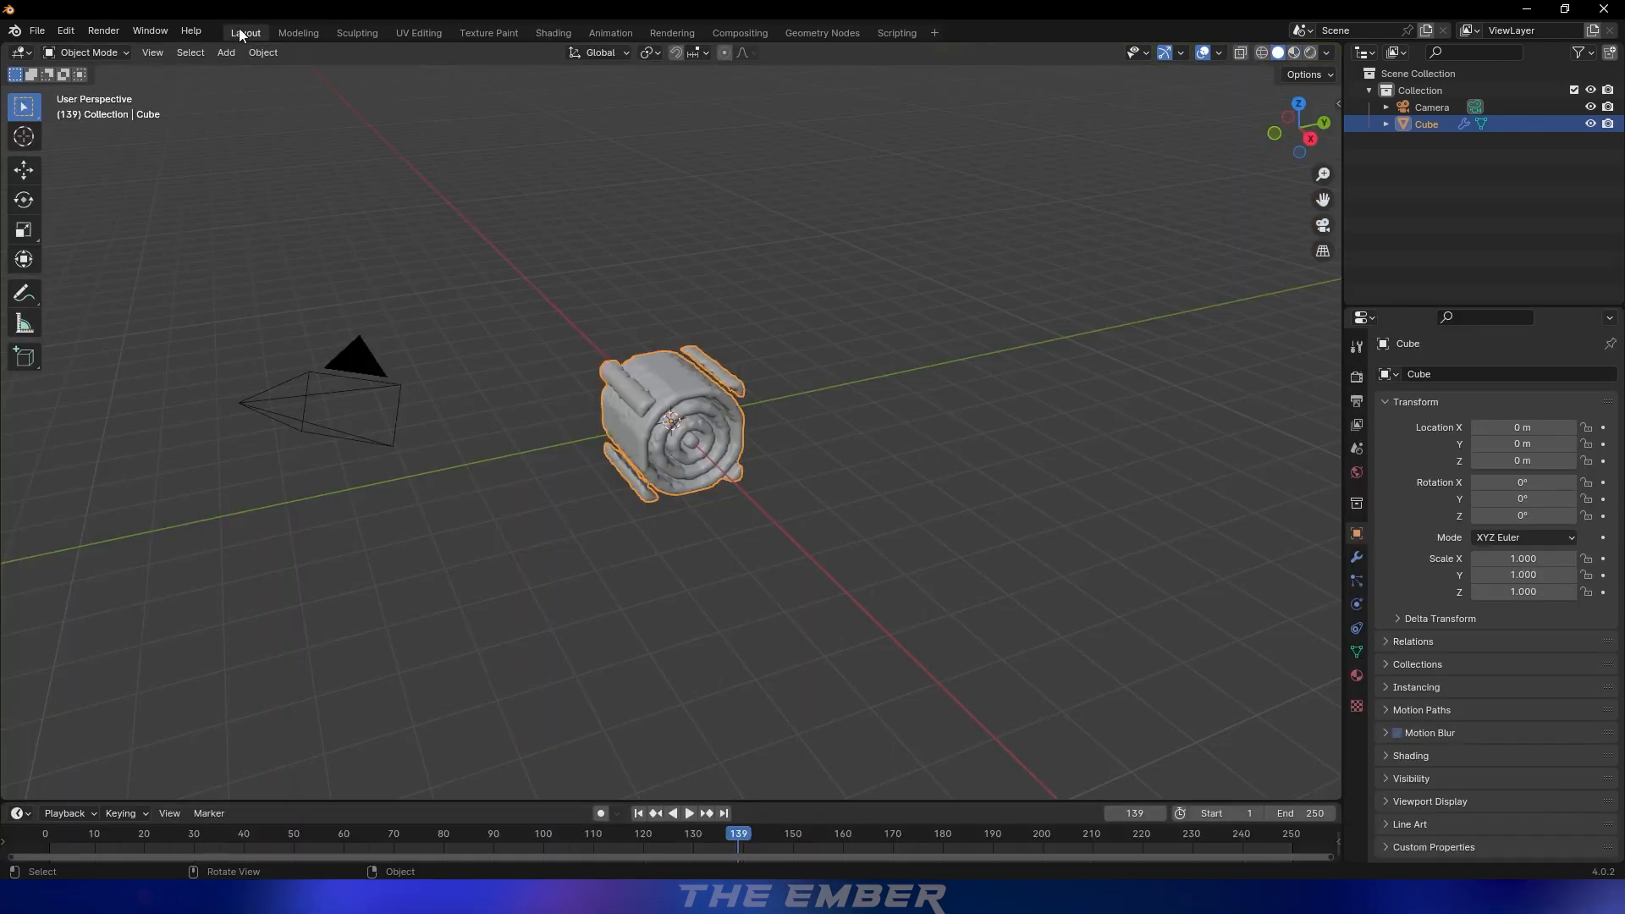
pyautogui.moveTo(740, 470); pyautogui.dragTo(708, 443, button='middle')
pyautogui.click(150, 164)
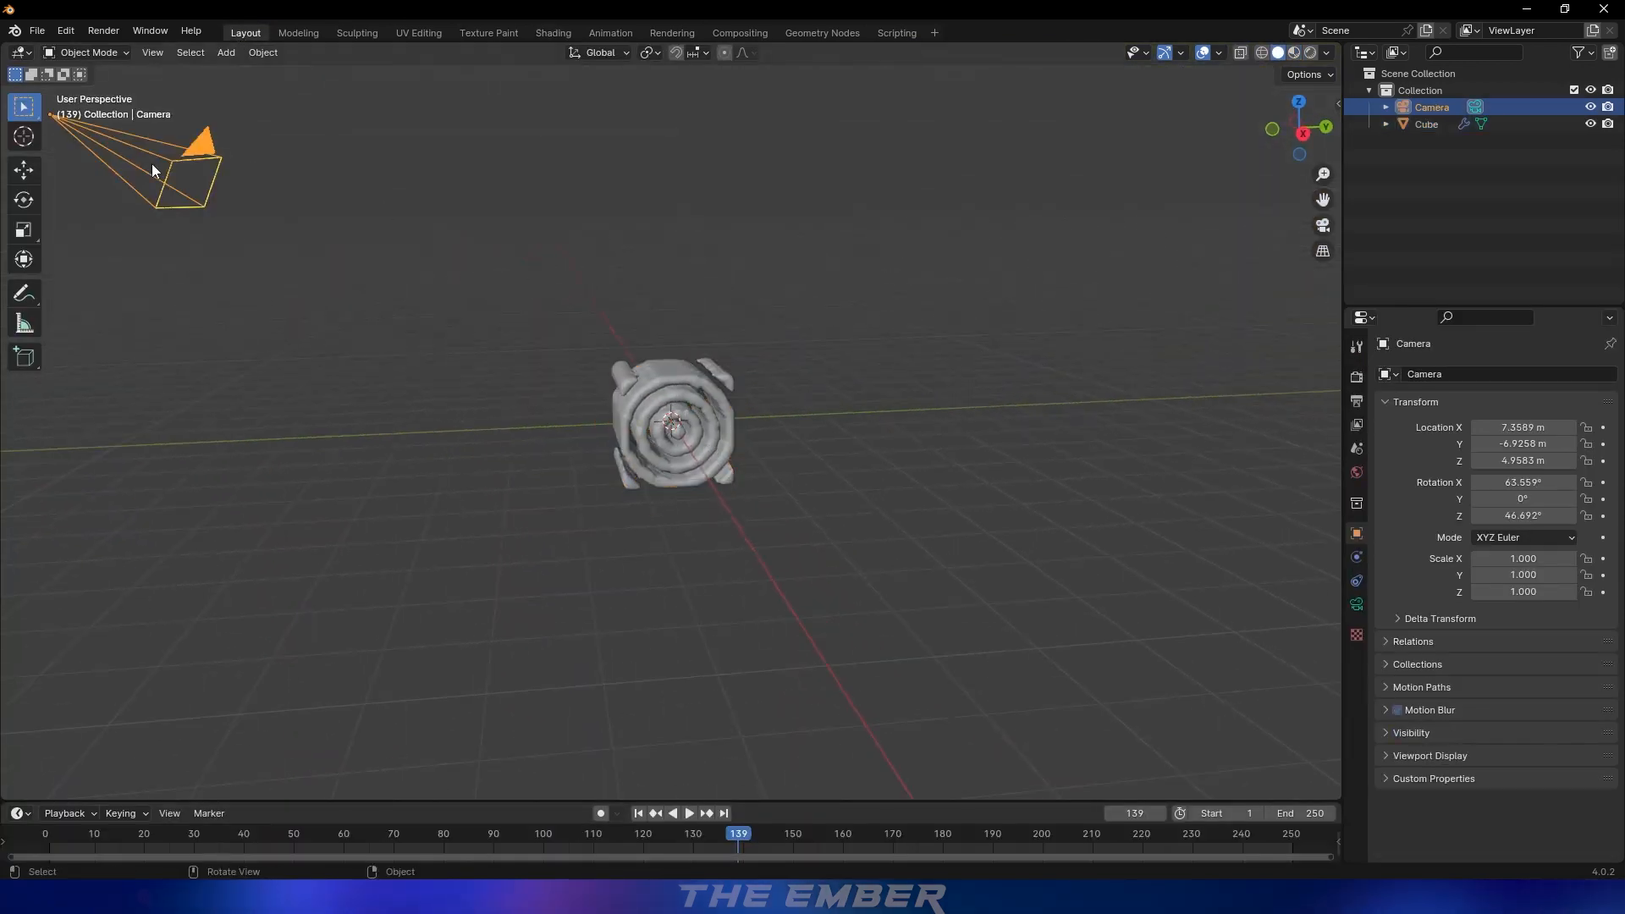
pyautogui.press('KP_0')
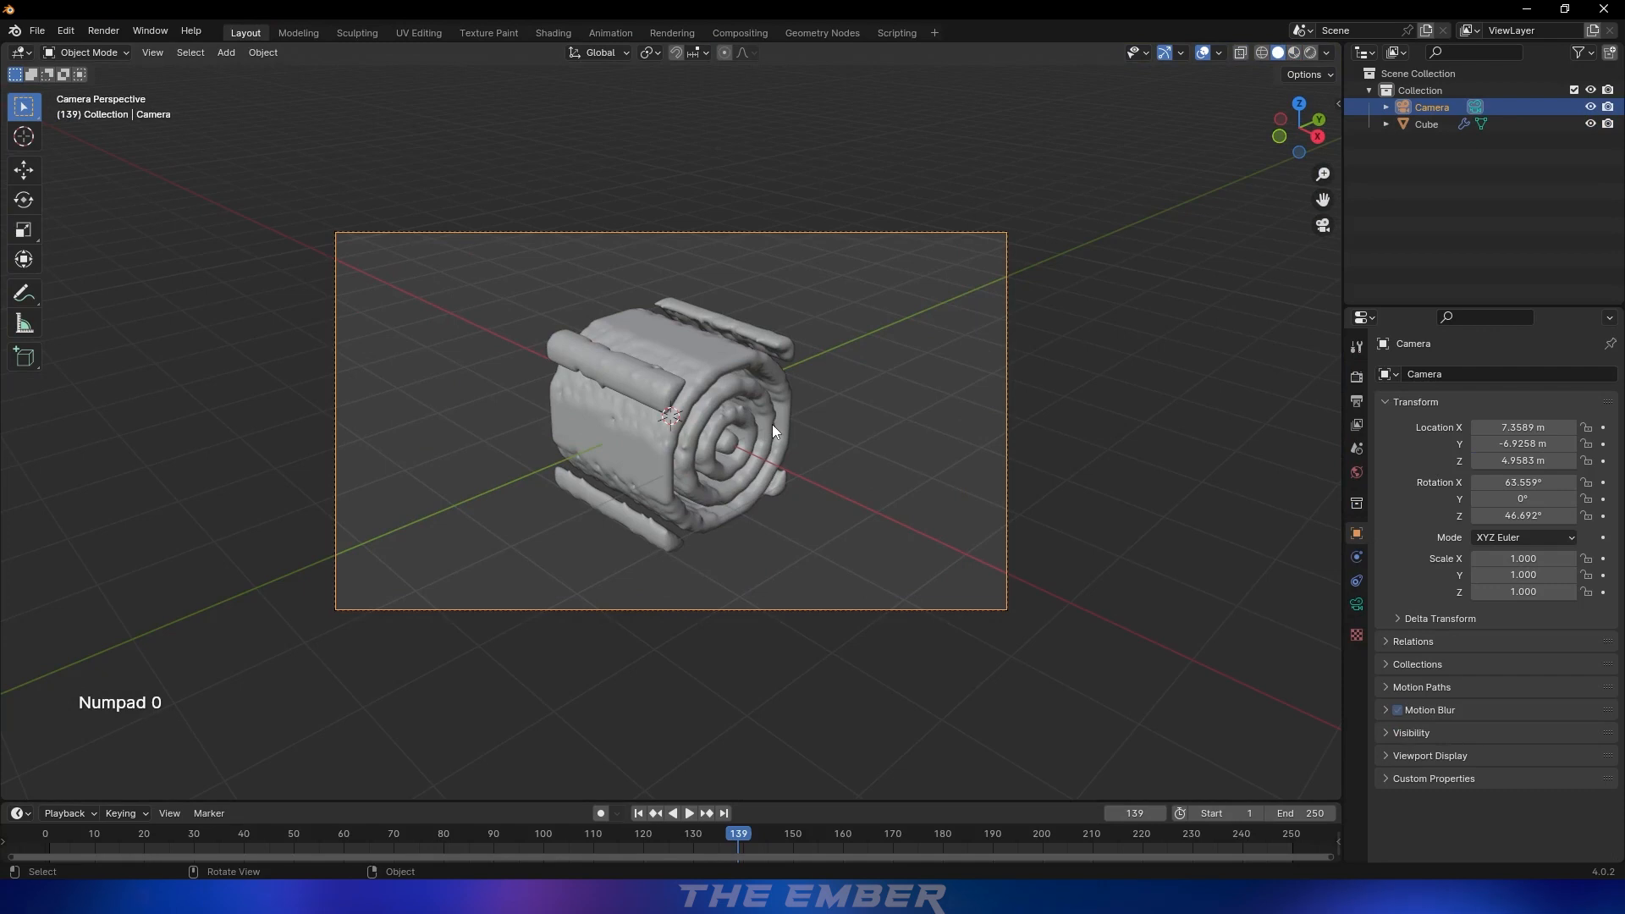
# Deselect everything and add a mesh plane at the origin
pyautogui.click(1028, 278)
pyautogui.press('a')
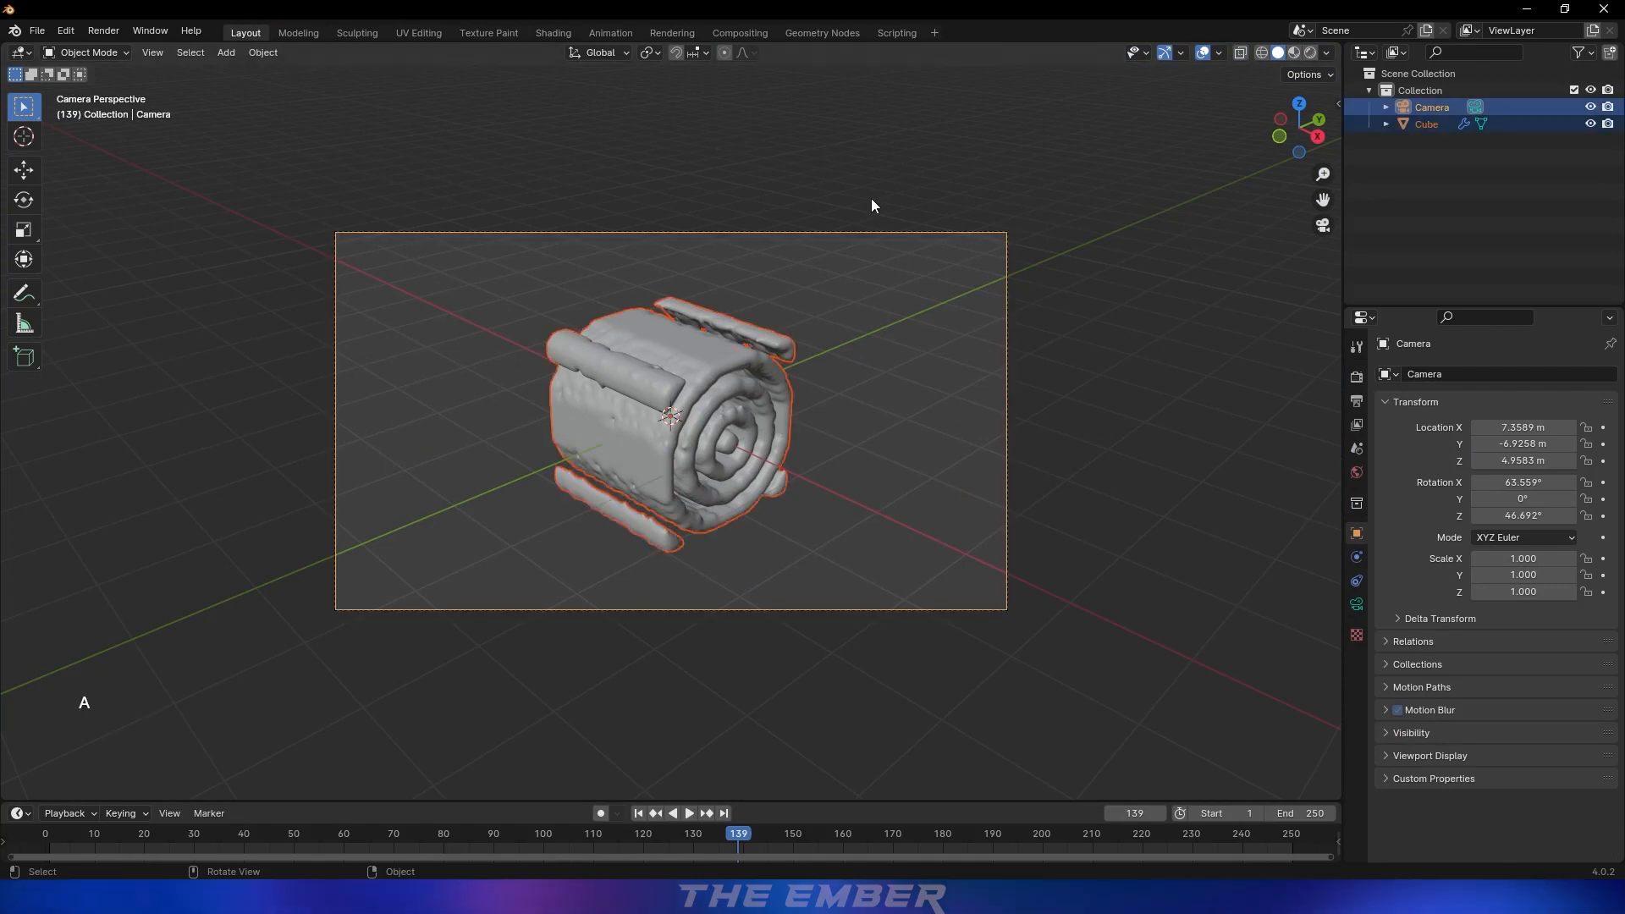
pyautogui.click(870, 198)
pyautogui.hotkey('shift', 'a')
pyautogui.click(973, 213)
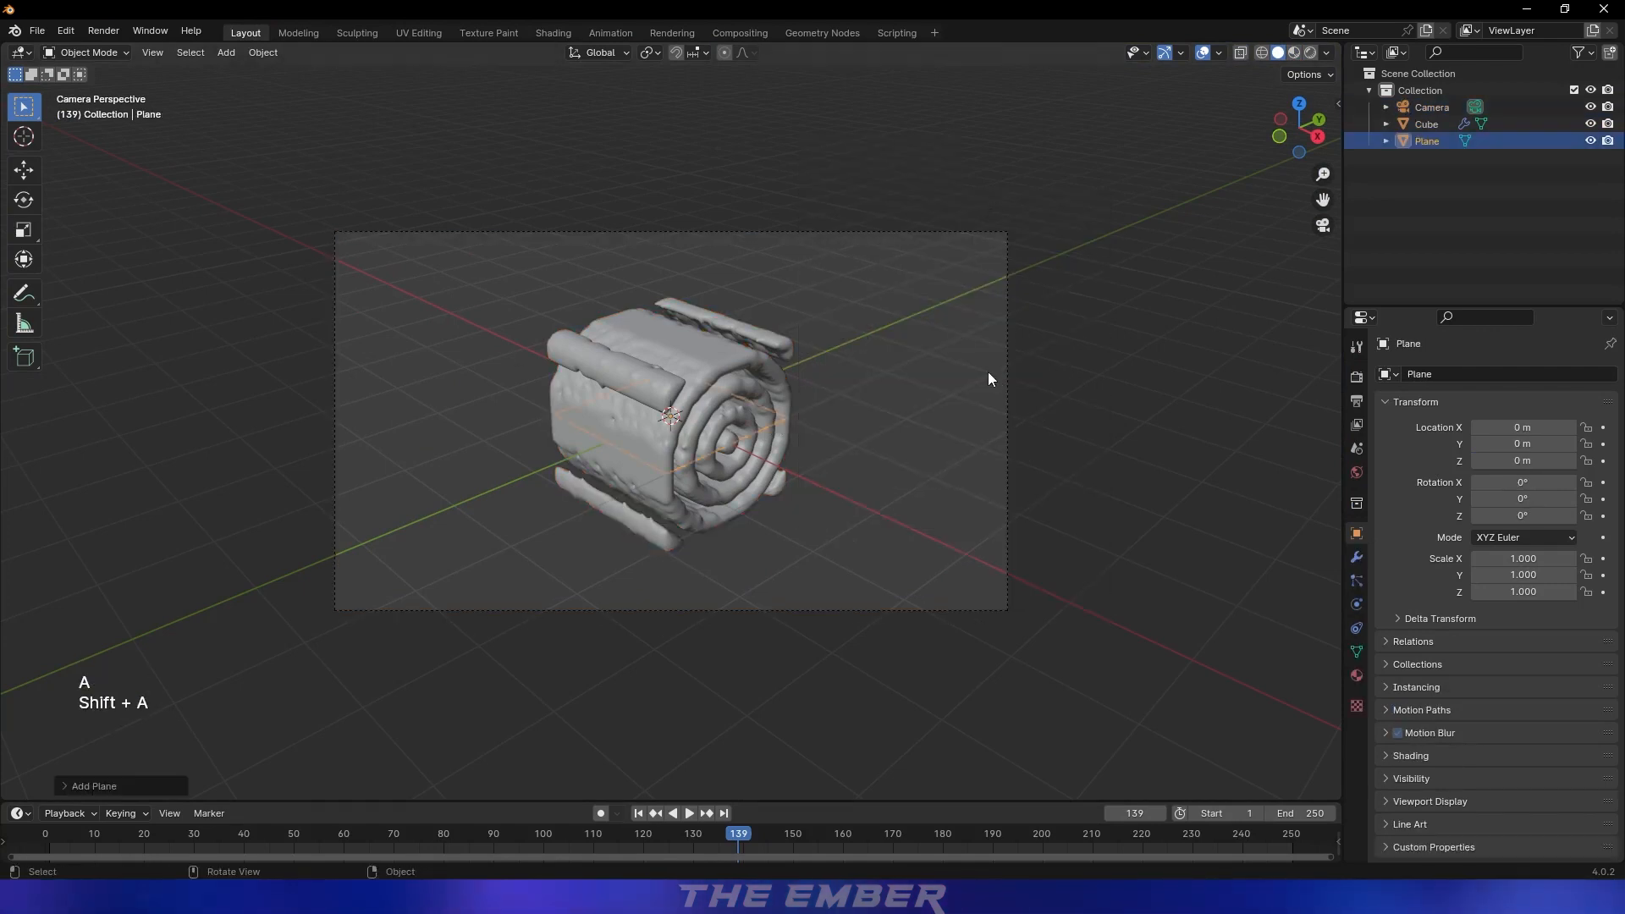
# Rotate the plane 90° around X and 45° around Z to face the camera
pyautogui.press('r')
pyautogui.press('Escape')
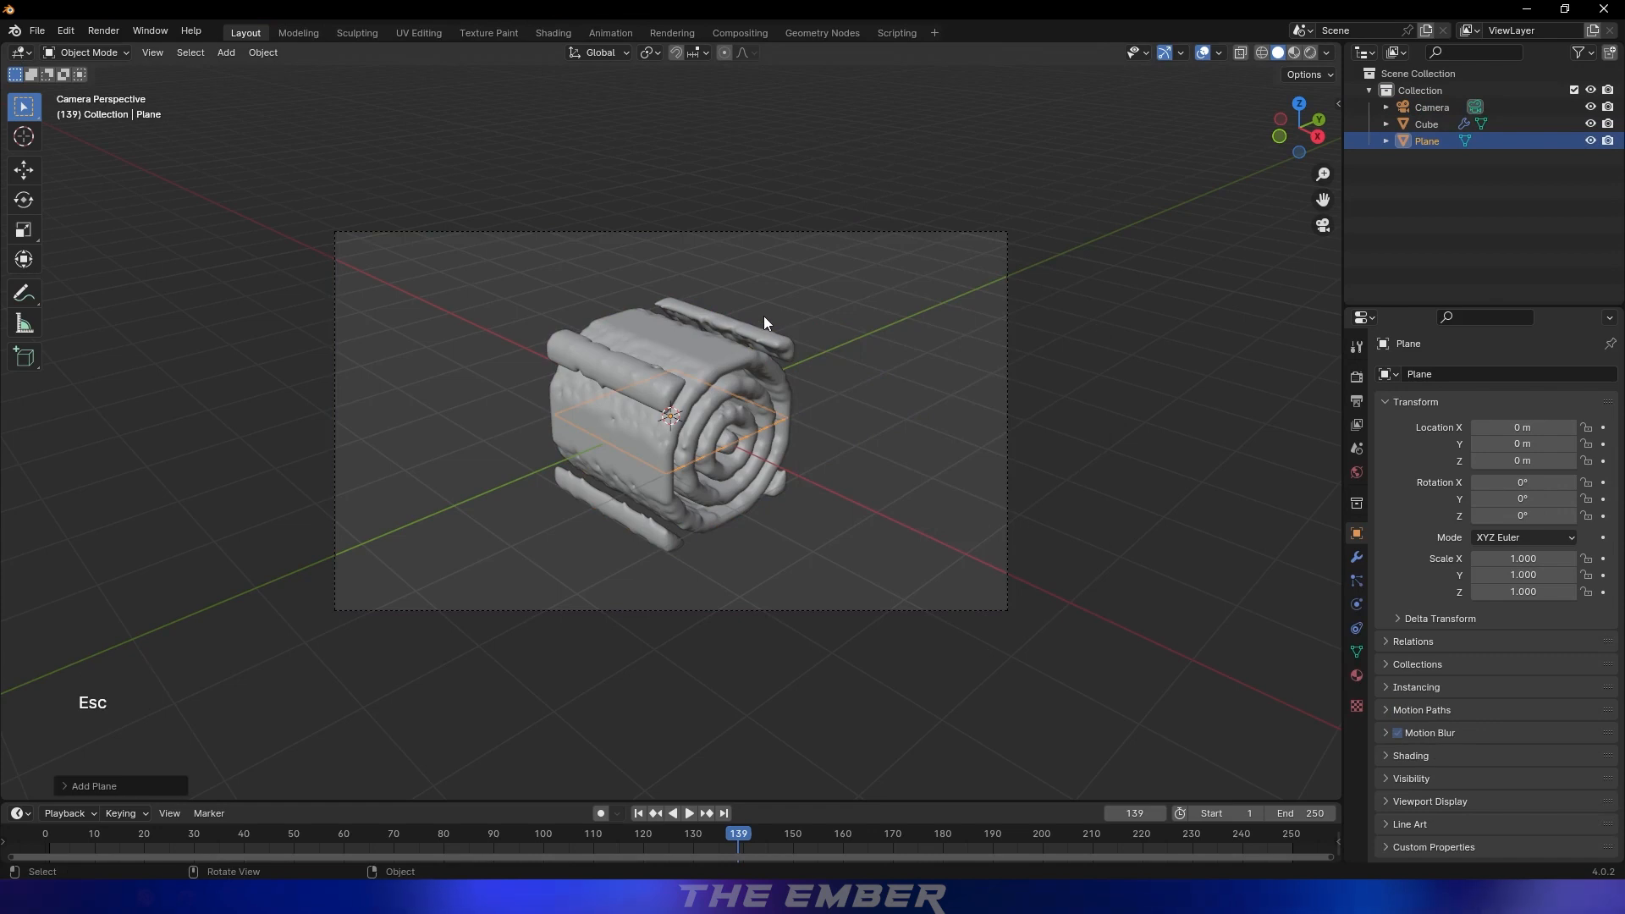
pyautogui.press('r')
pyautogui.press('x')
pyautogui.press('9')
pyautogui.press('0')
pyautogui.press('Return')
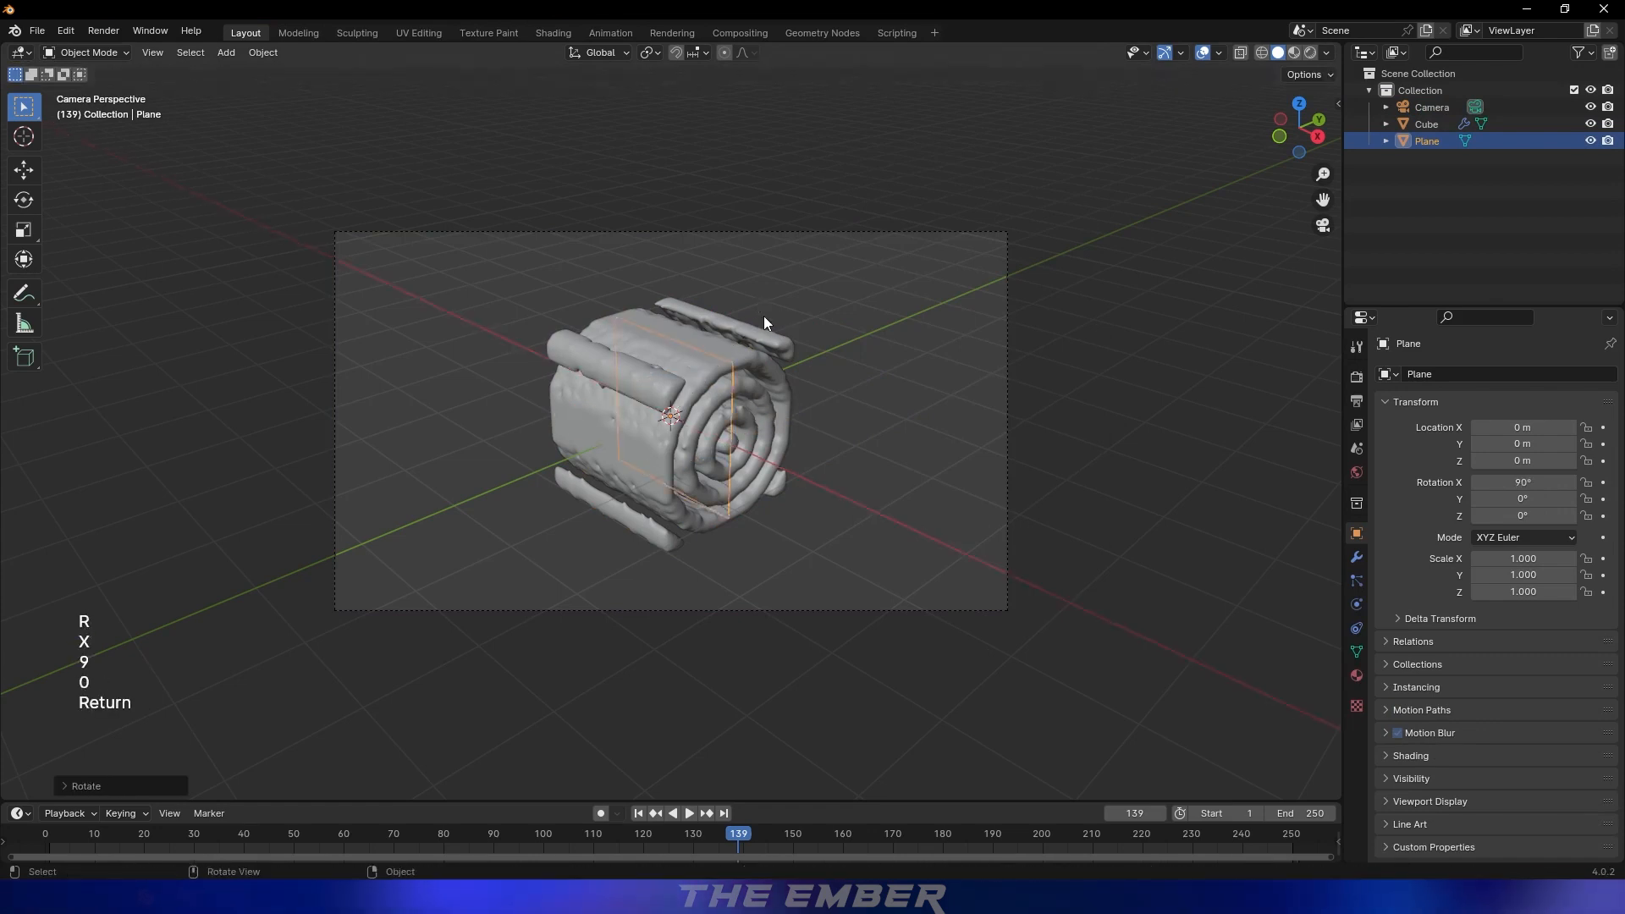
pyautogui.press('r')
pyautogui.press('z')
pyautogui.press('4')
pyautogui.press('5')
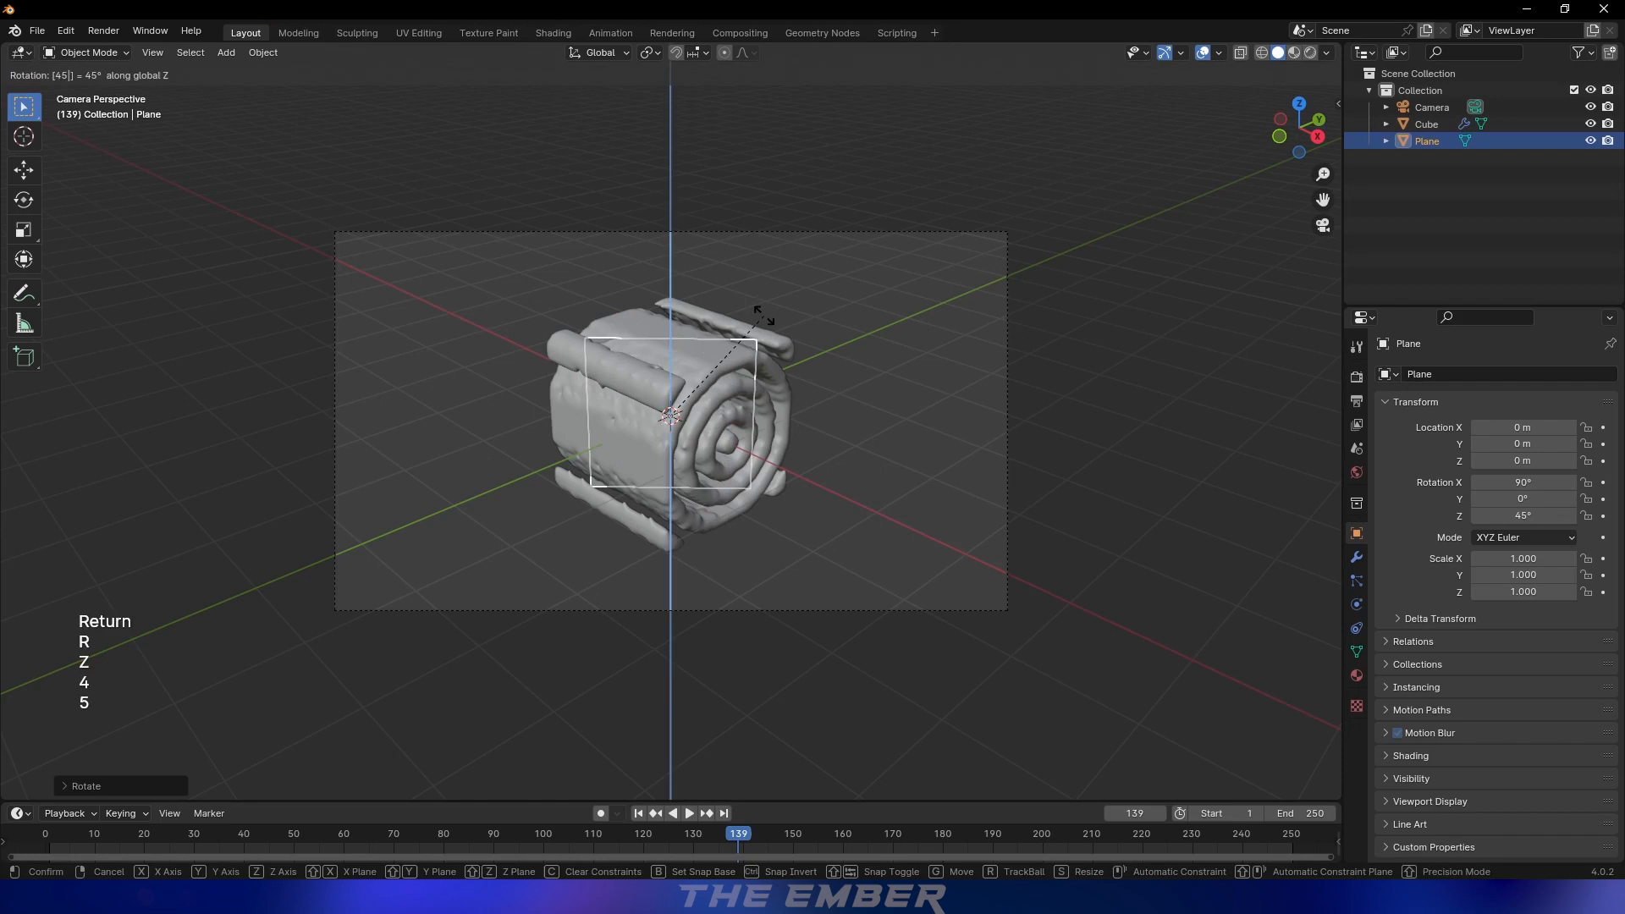
pyautogui.press('Return')
# Move the plane along its local Z axis behind the cube, to about X -4.73 m and Y 4.73 m
pyautogui.moveTo(790, 351); pyautogui.dragTo(580, 306, button='middle')
pyautogui.scroll(-5, 764, 348)
pyautogui.press('g')
pyautogui.press('z')
pyautogui.press('z')
pyautogui.press('y')
pyautogui.press('y')
pyautogui.press('x')
pyautogui.press('x')
pyautogui.press('z')
pyautogui.press('z')
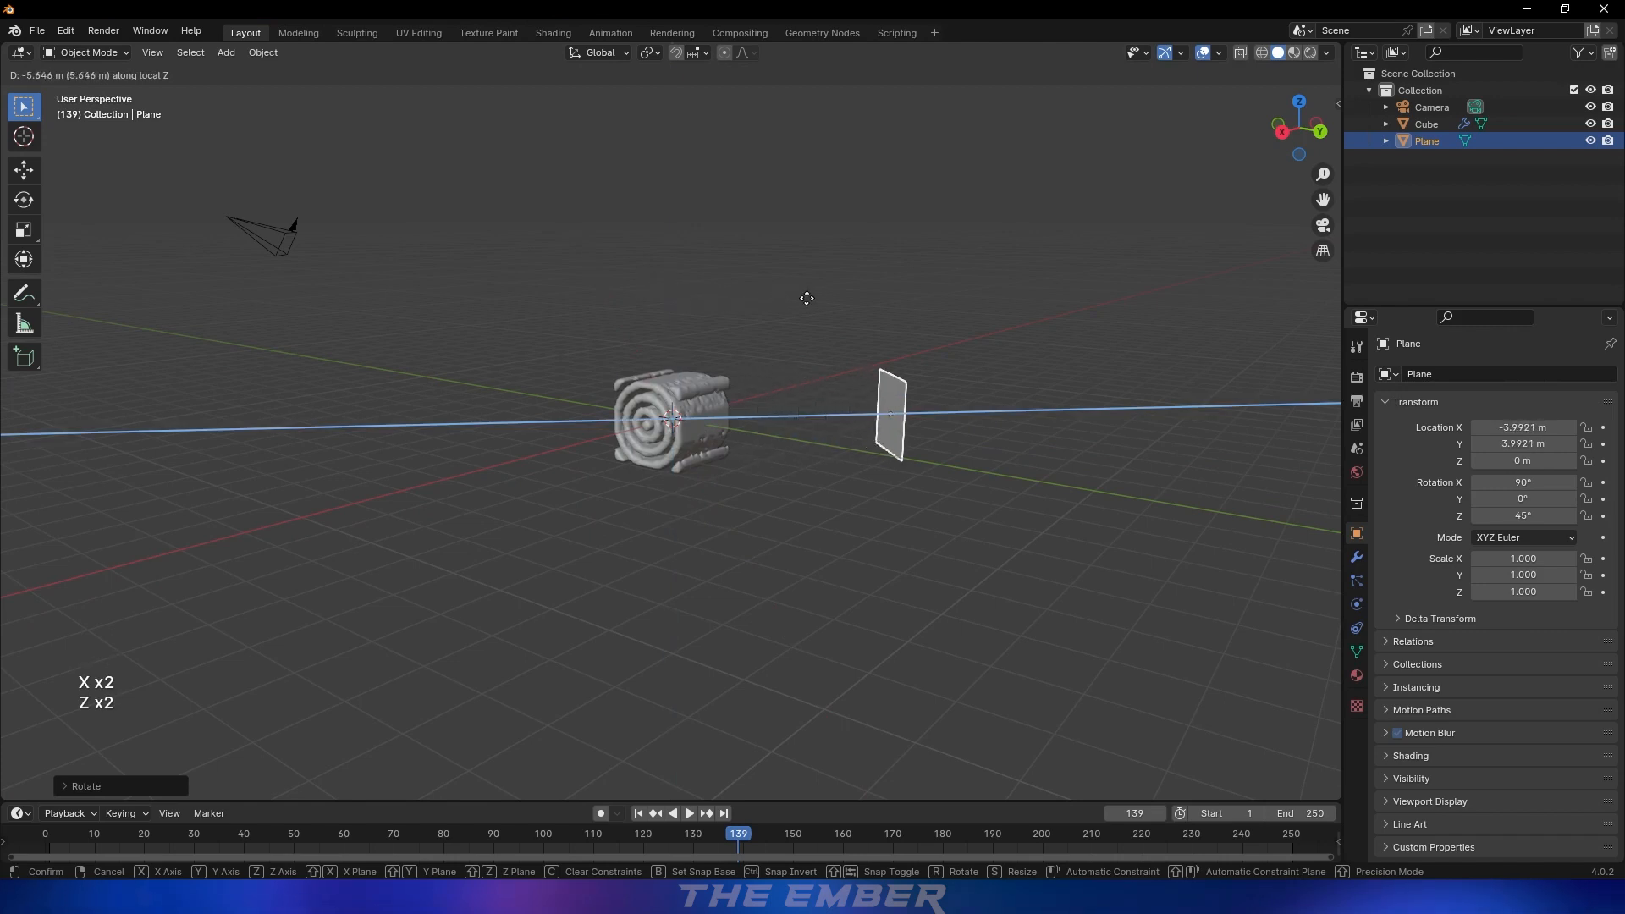
pyautogui.click(836, 296)
# Lower the plane to about Z -4.14 m and tilt it around its local X axis to about 64°
pyautogui.press('g')
pyautogui.press('z')
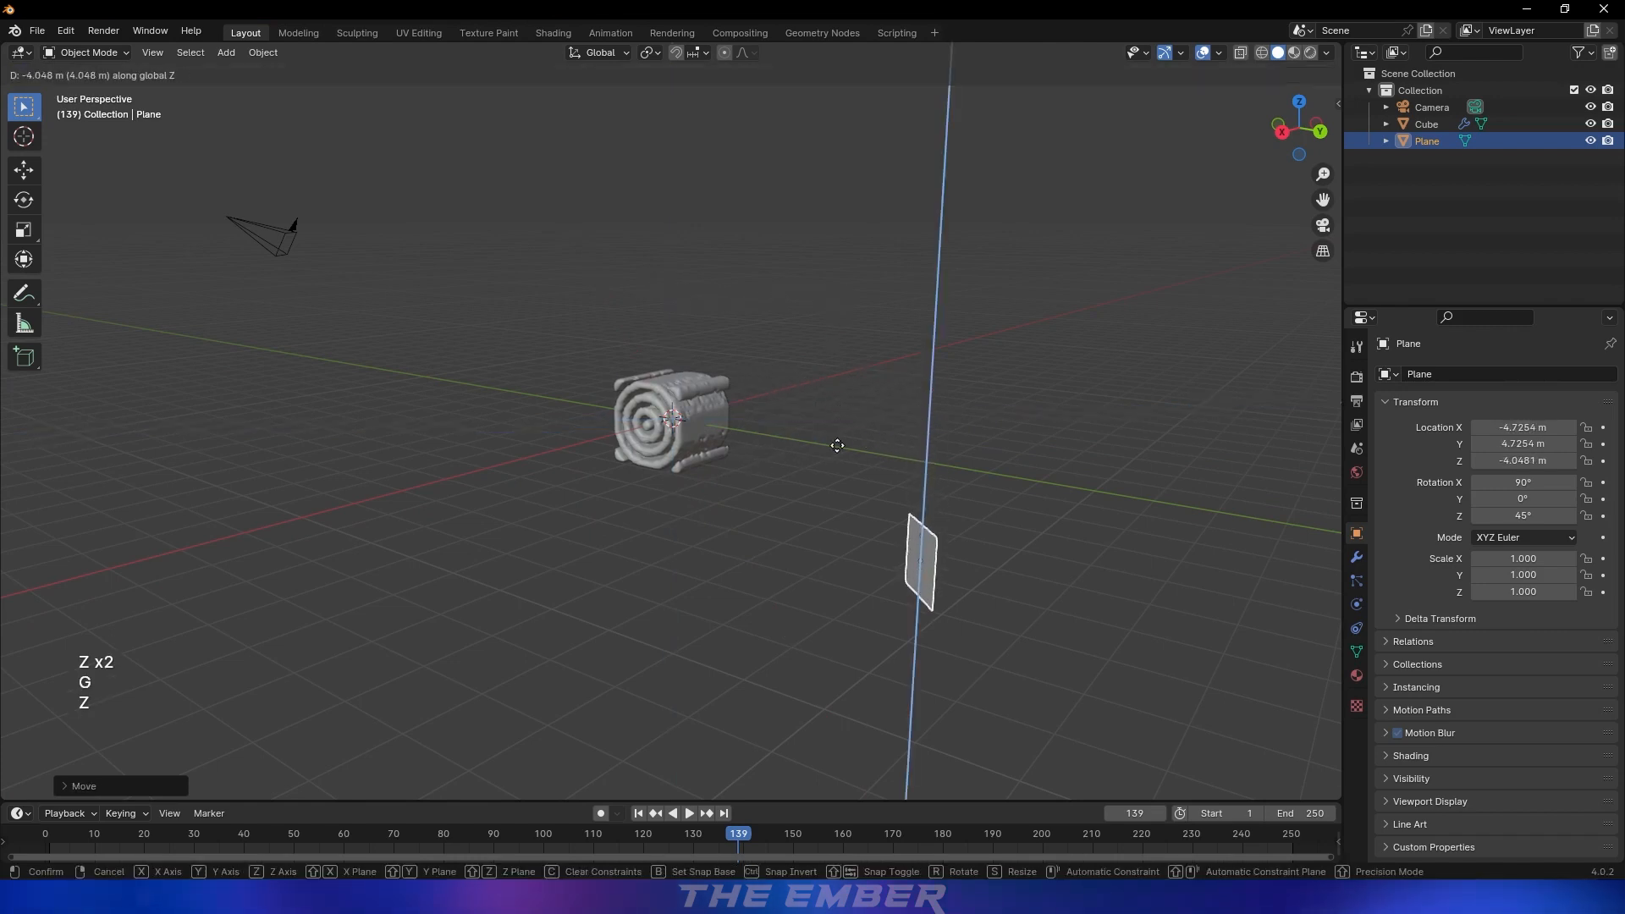
pyautogui.press('r')
pyautogui.press('x')
pyautogui.press('x')
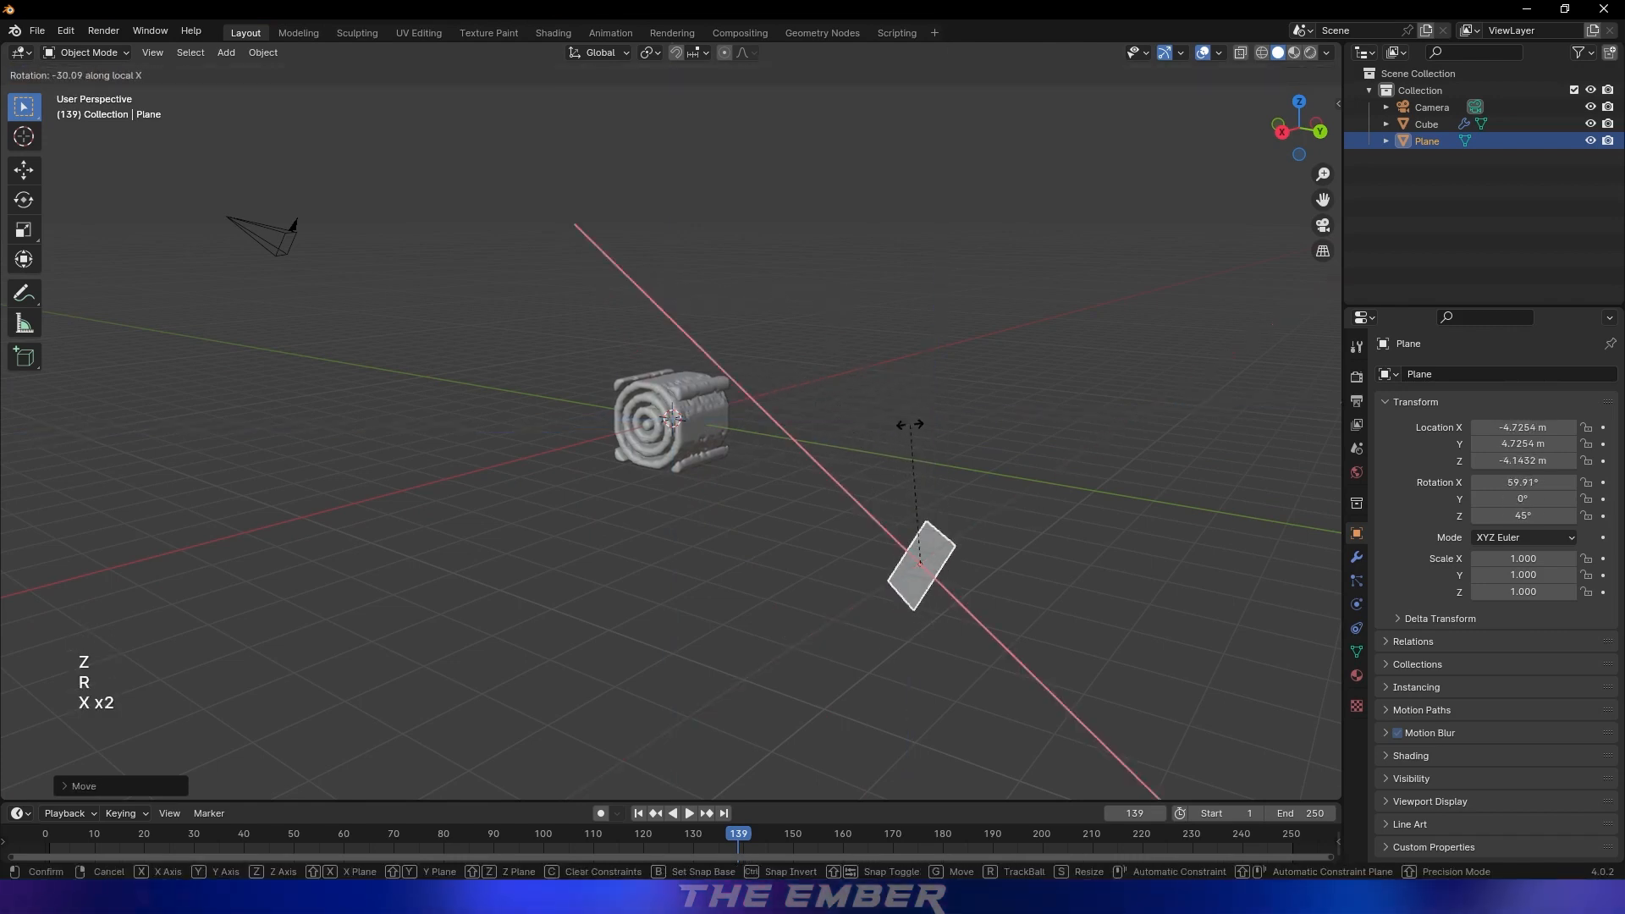
pyautogui.click(897, 410)
# Enlarge the plane in the camera view to a scale of about 8.2
pyautogui.press('KP_0')
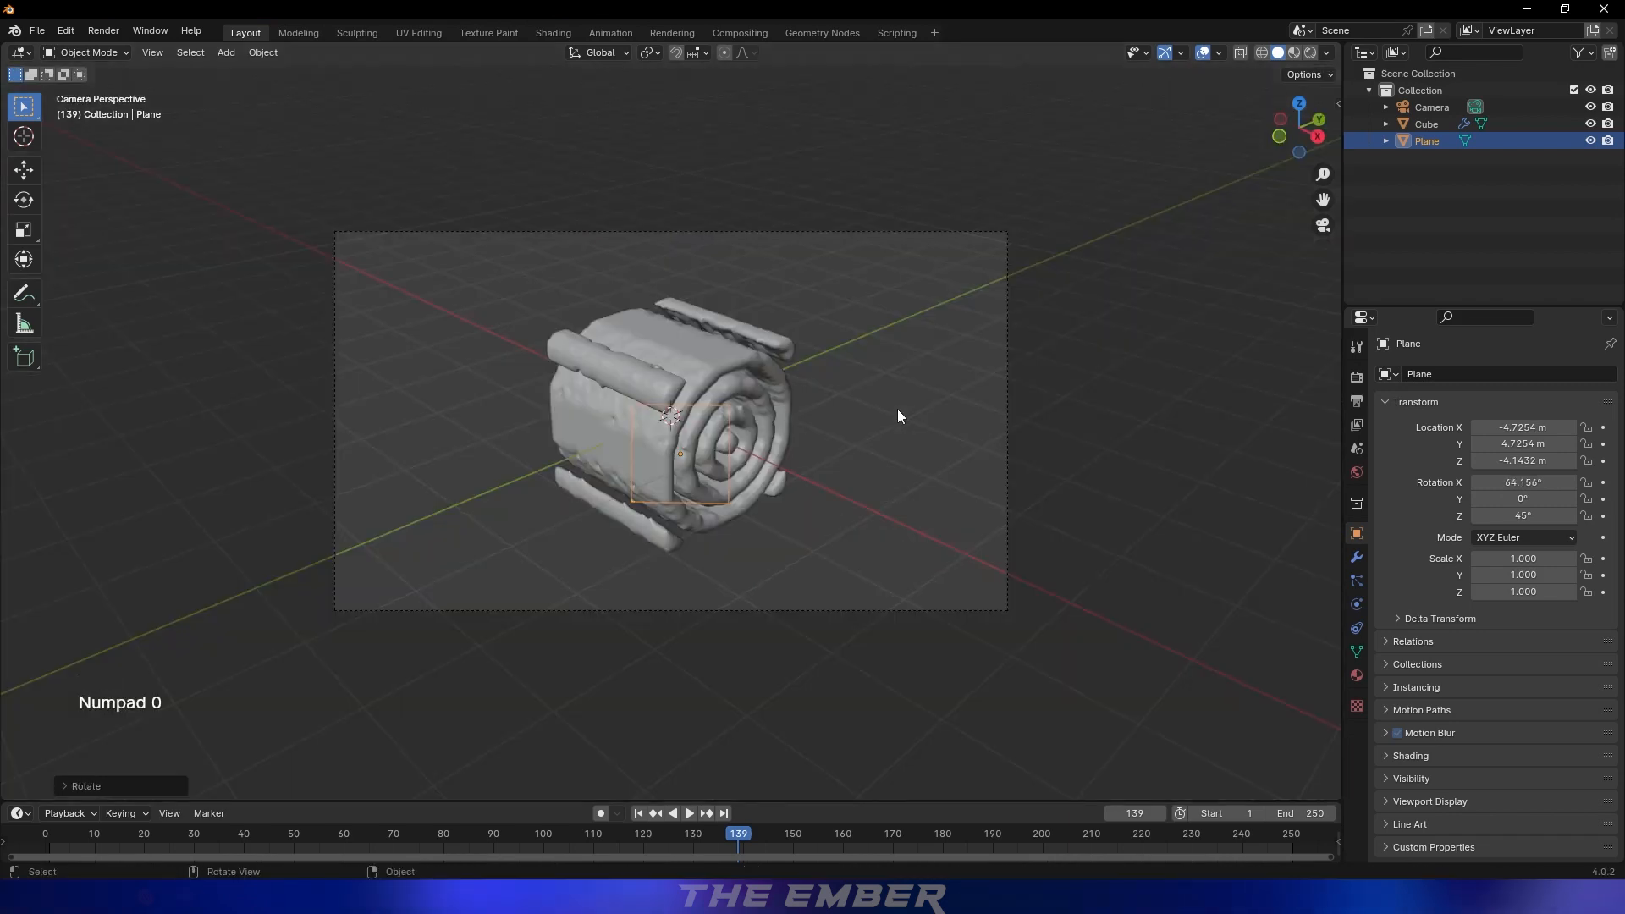
pyautogui.press('s')
pyautogui.click(272, 267)
pyautogui.moveTo(272, 268); pyautogui.dragTo(851, 298, button='middle')
pyautogui.scroll(-4, 851, 298)
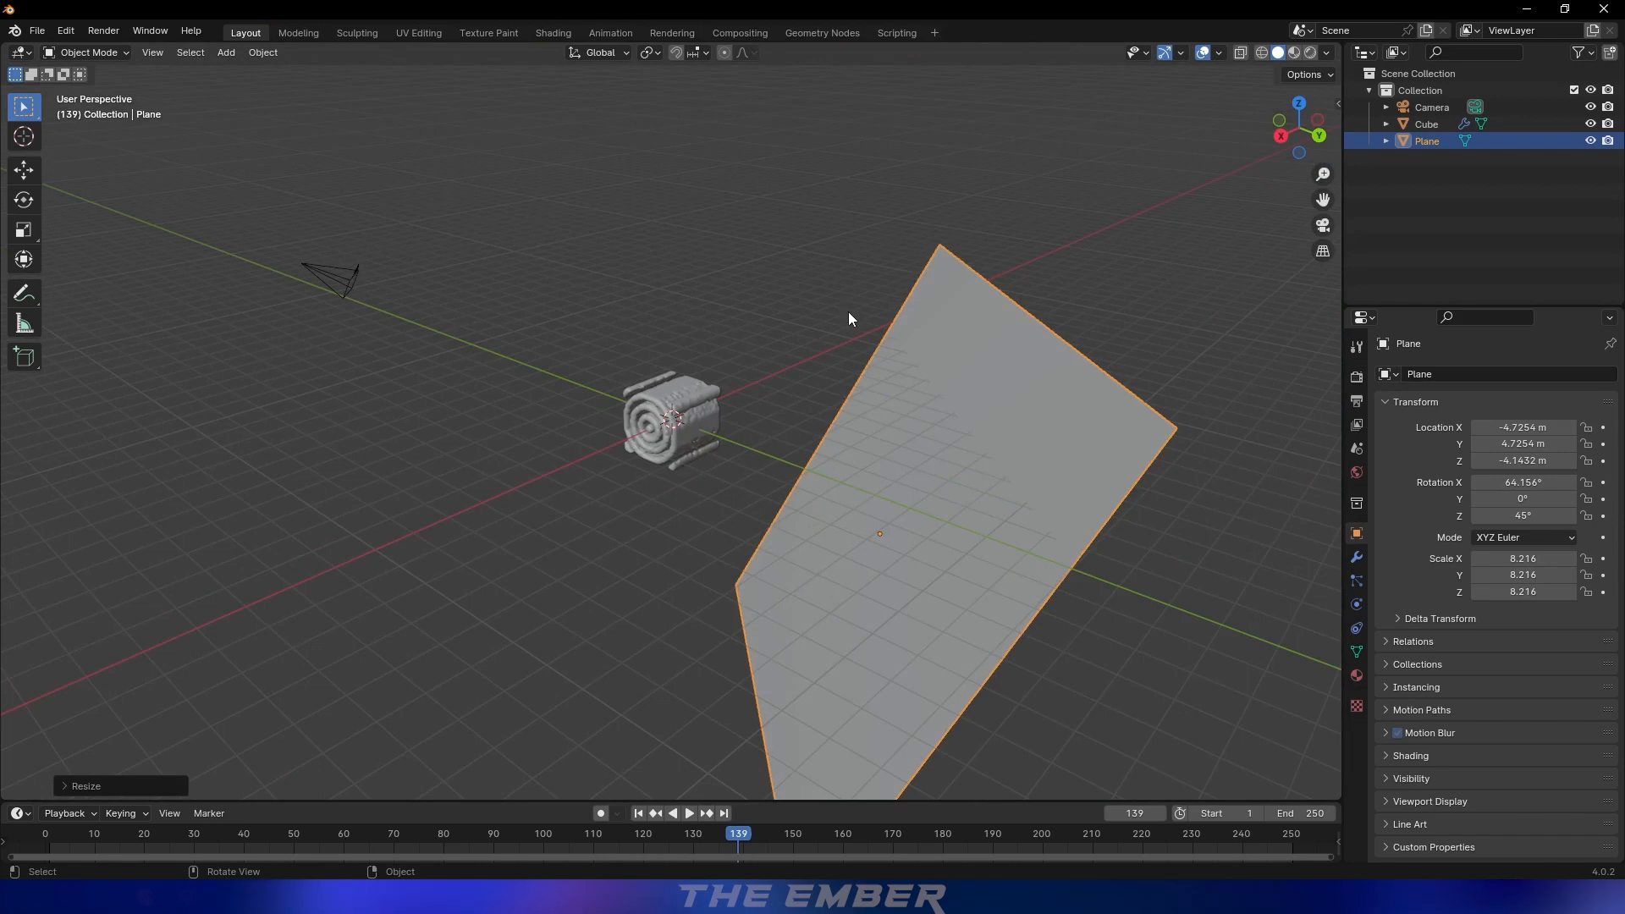
# Push the plane farther back along its local Z axis to about X -6.32 m, Y 6.32 m, Z -5.23 m
pyautogui.press('g')
pyautogui.press('z')
pyautogui.press('z')
pyautogui.click(922, 318)
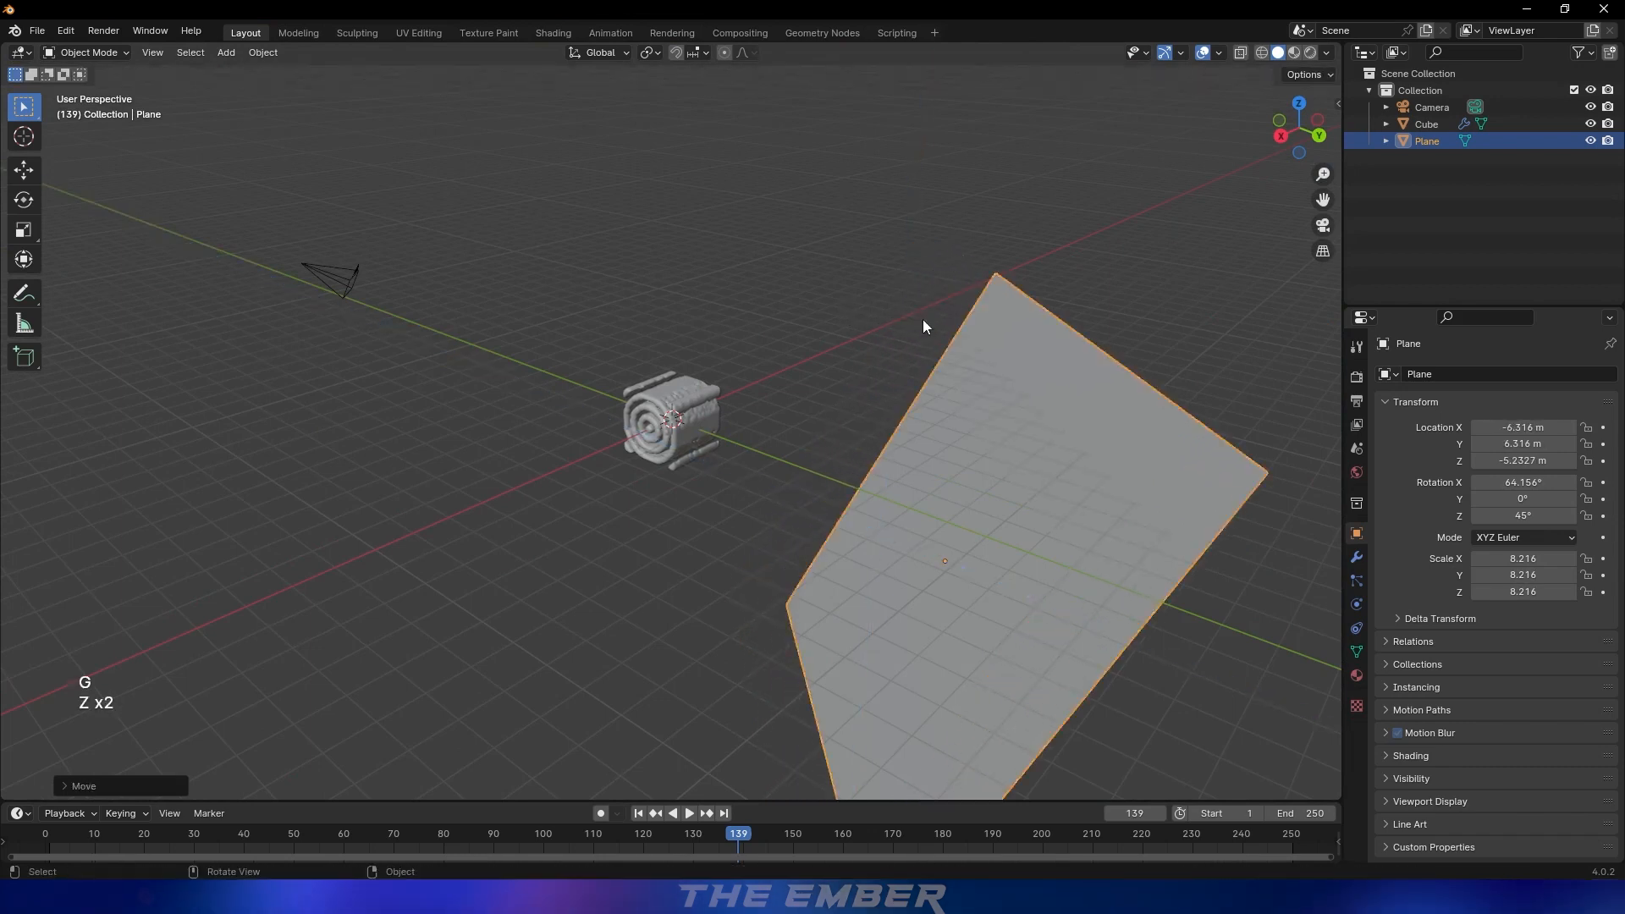
# In the camera view, scale the plane to about 8.8 and shift it to about X -6.67 m, Y 6.05 m, Z -5.08 m
pyautogui.press('KP_0')
pyautogui.press('s')
pyautogui.click(958, 333)
pyautogui.press('g')
pyautogui.click(947, 329)
pyautogui.moveTo(880, 393); pyautogui.dragTo(837, 401, button='middle')
pyautogui.scroll(-2, 838, 399)
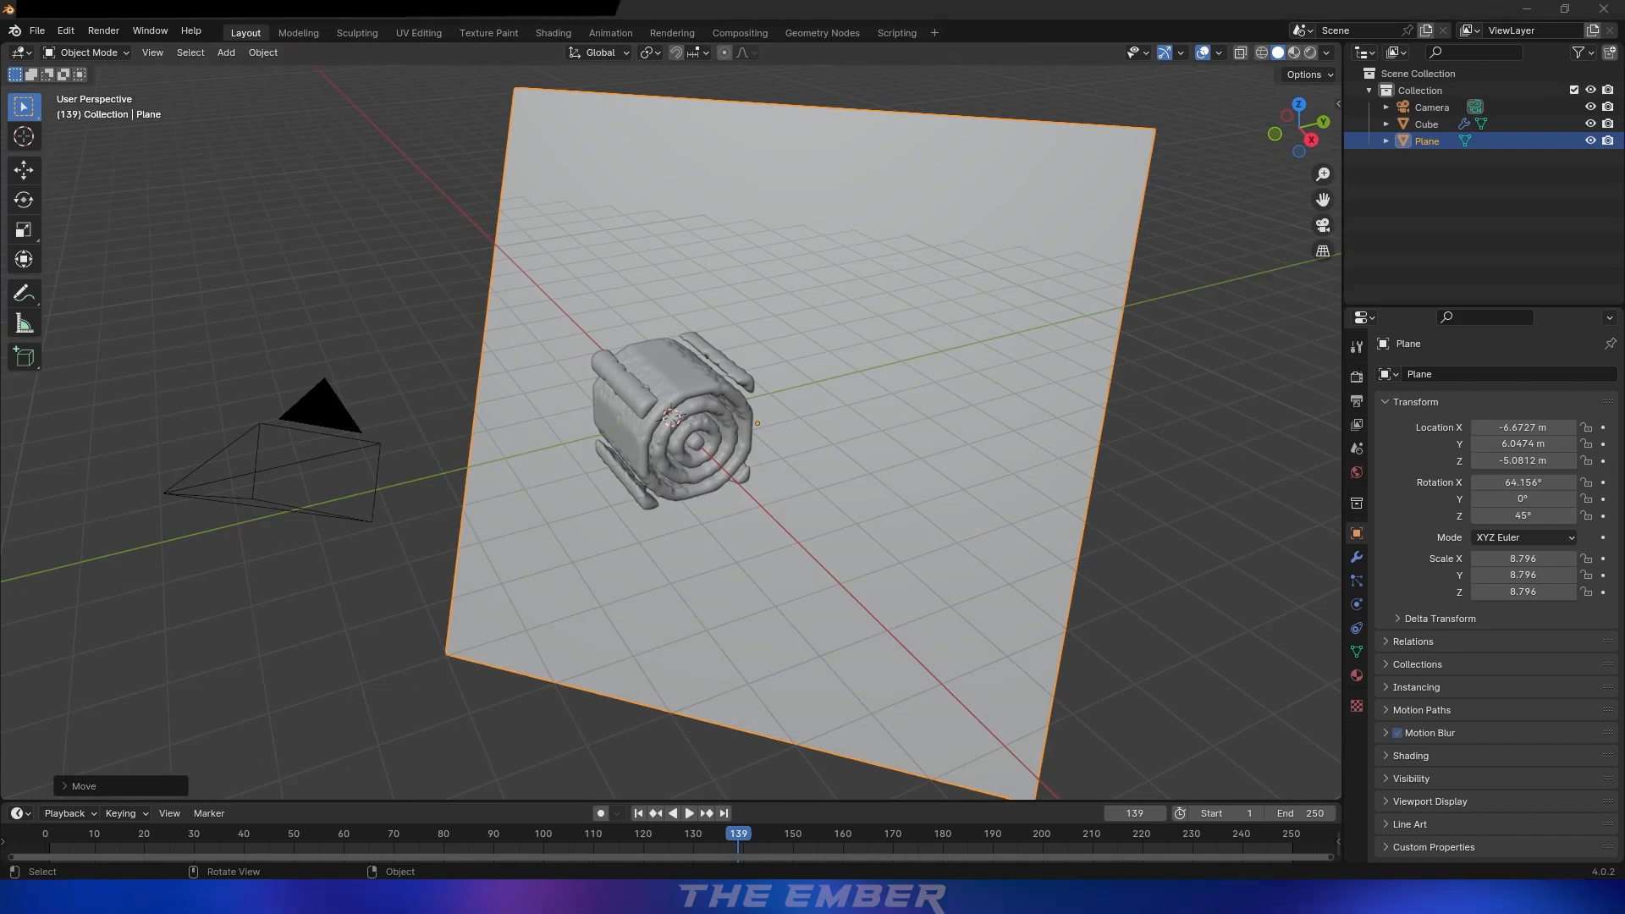
pyautogui.click(1211, 403)
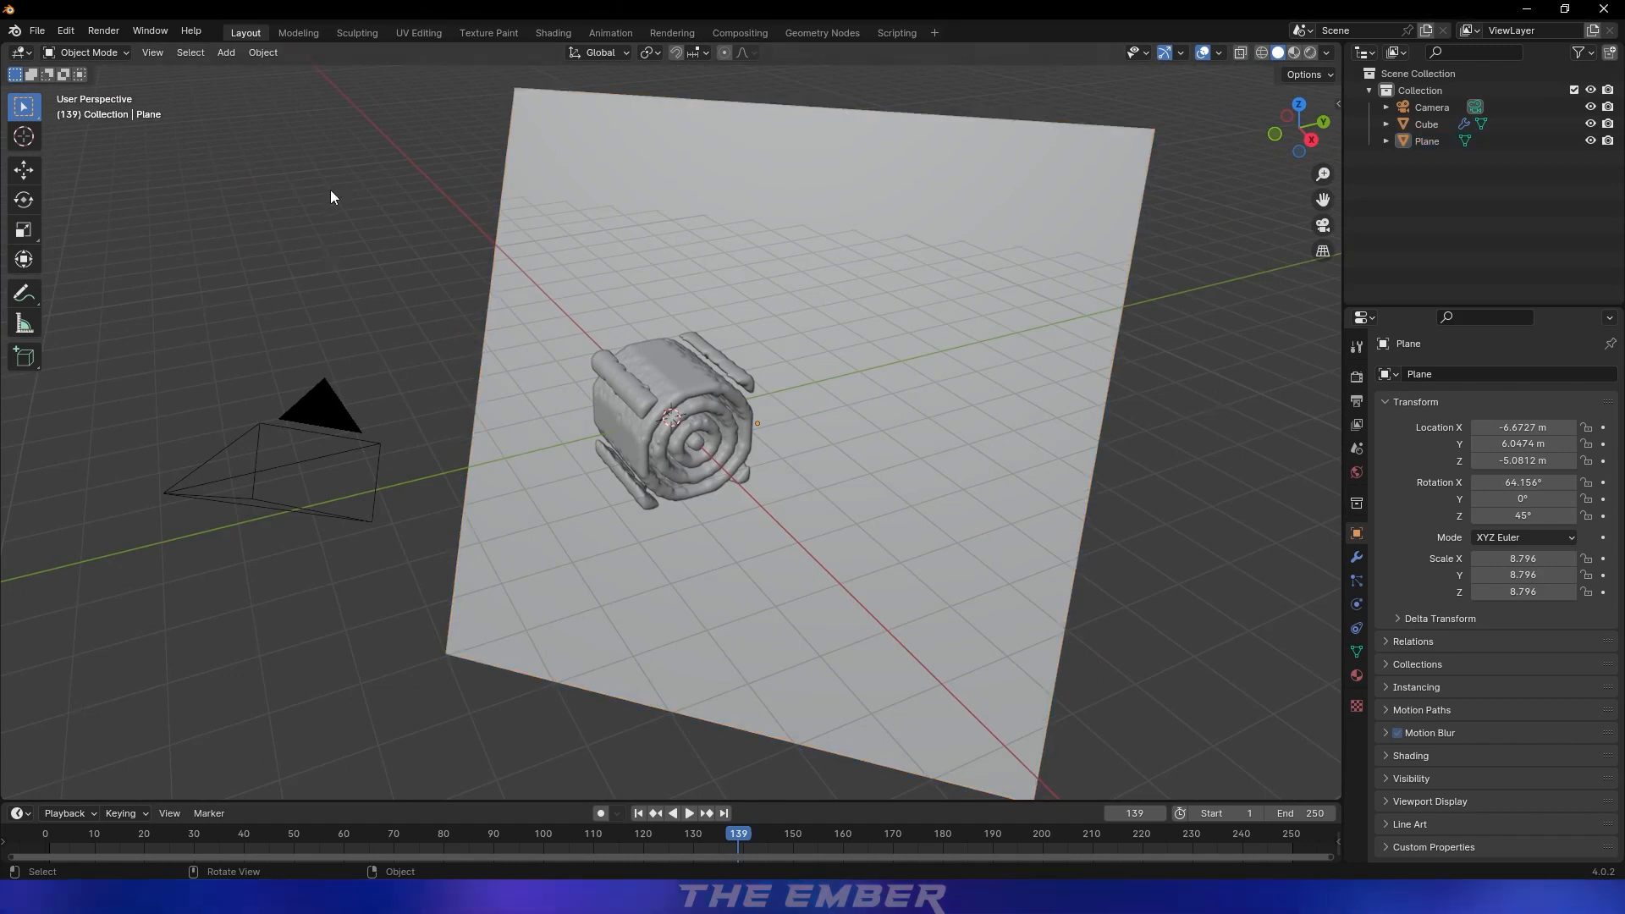
# Add an area light and raise it above the cube to about Z 5 m
pyautogui.hotkey('shift', 'a')
pyautogui.moveTo(347, 232)
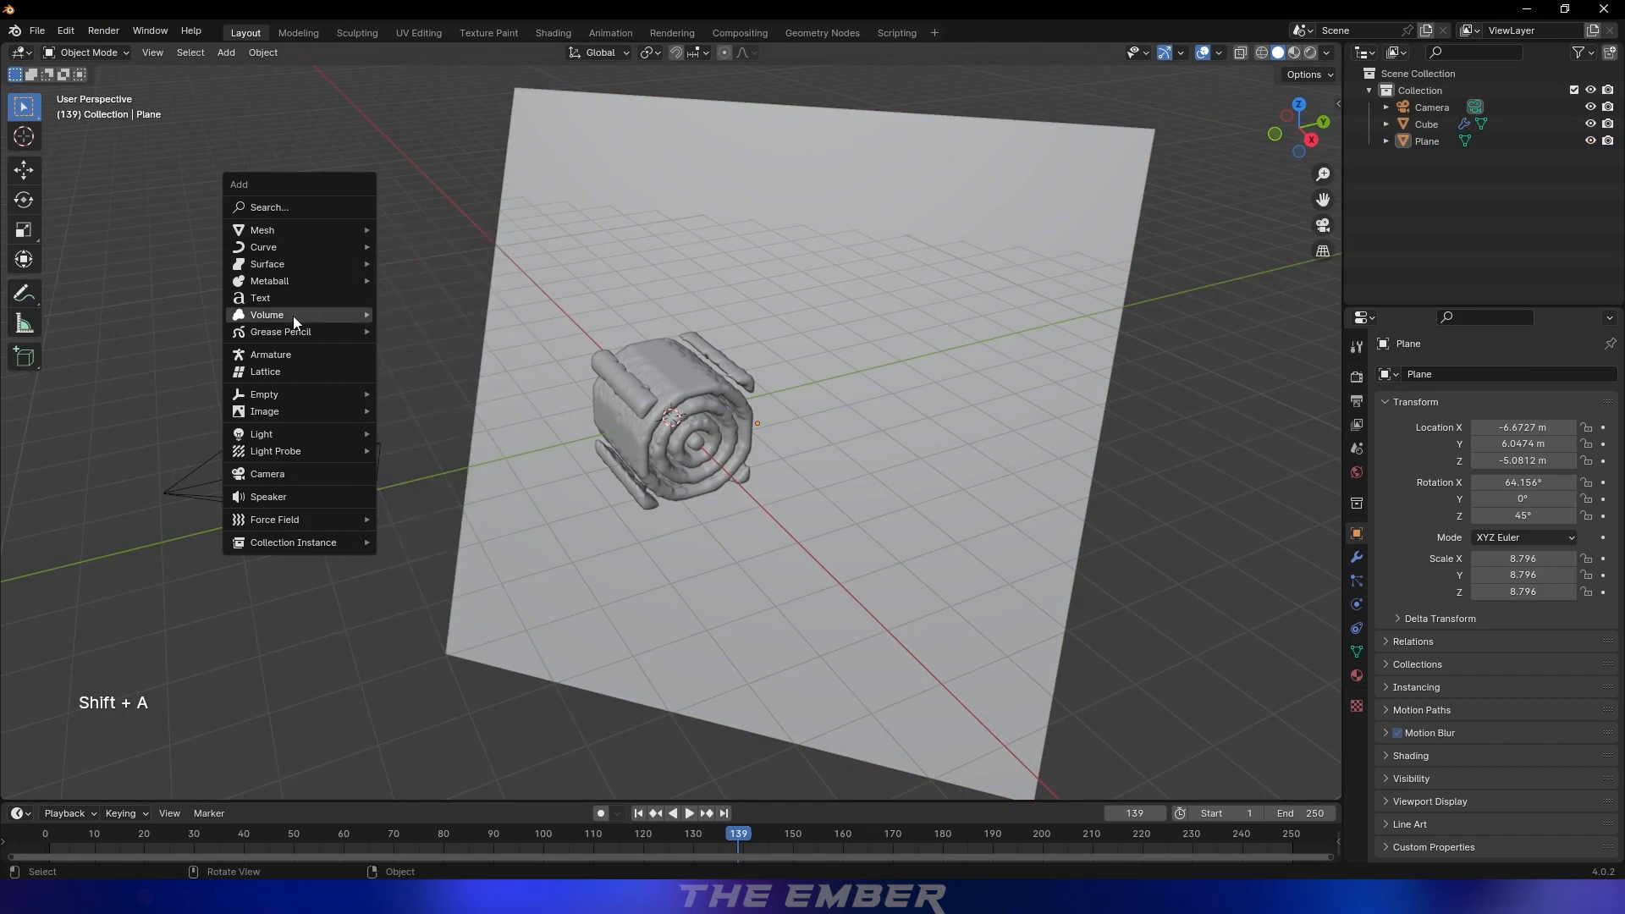
pyautogui.moveTo(273, 433)
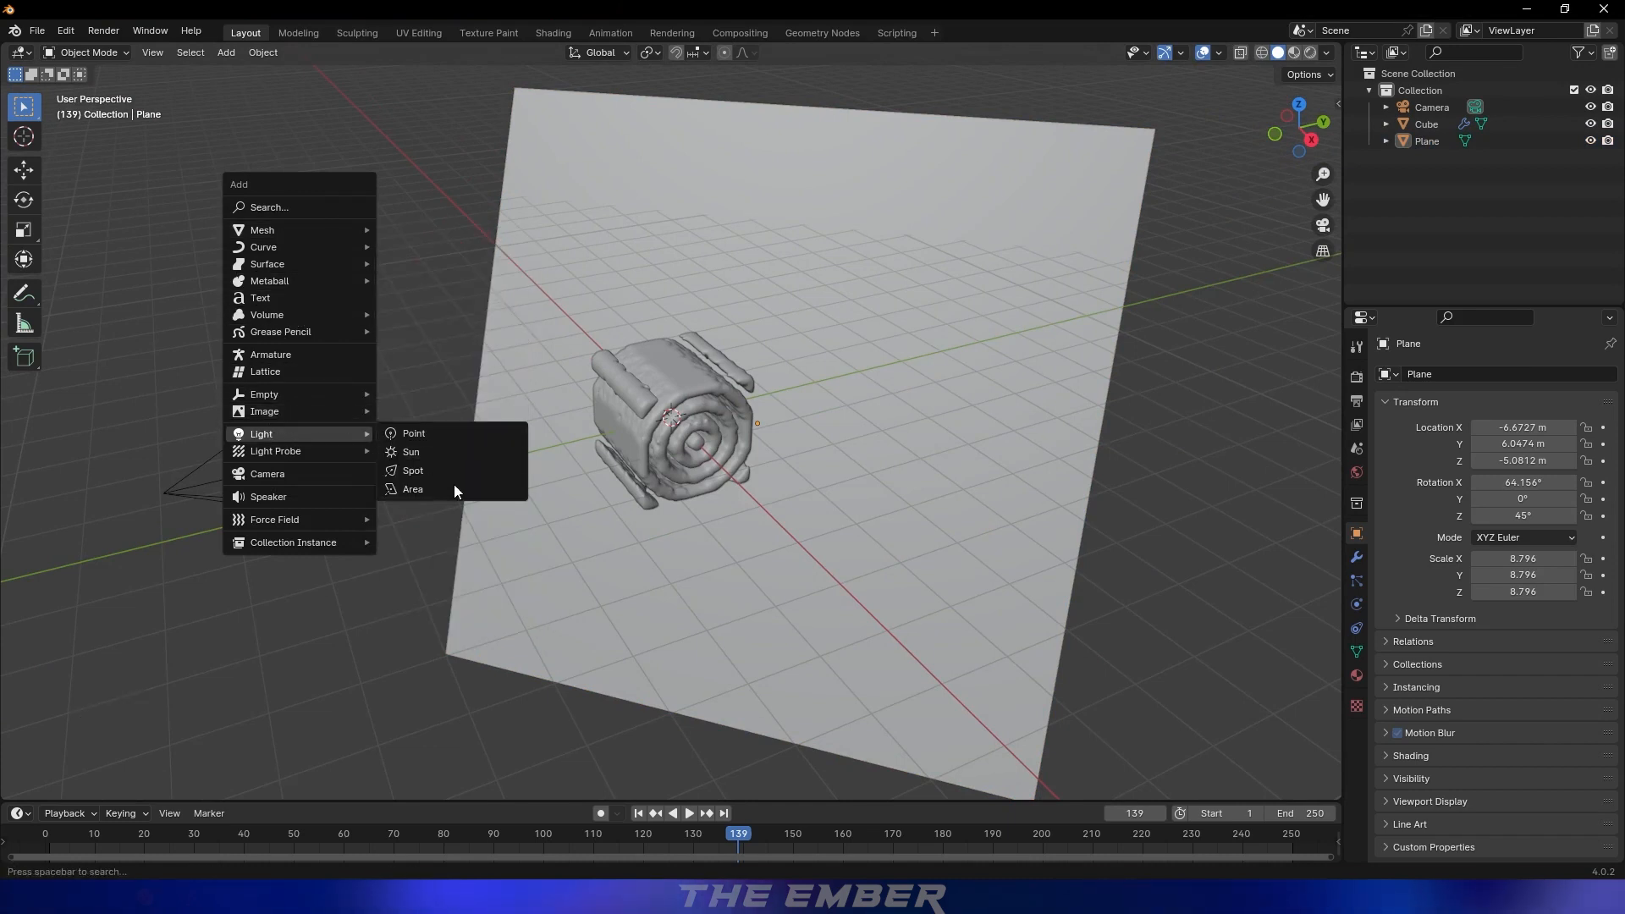
pyautogui.click(453, 492)
pyautogui.scroll(-4, 644, 499)
pyautogui.press('g')
pyautogui.press('z')
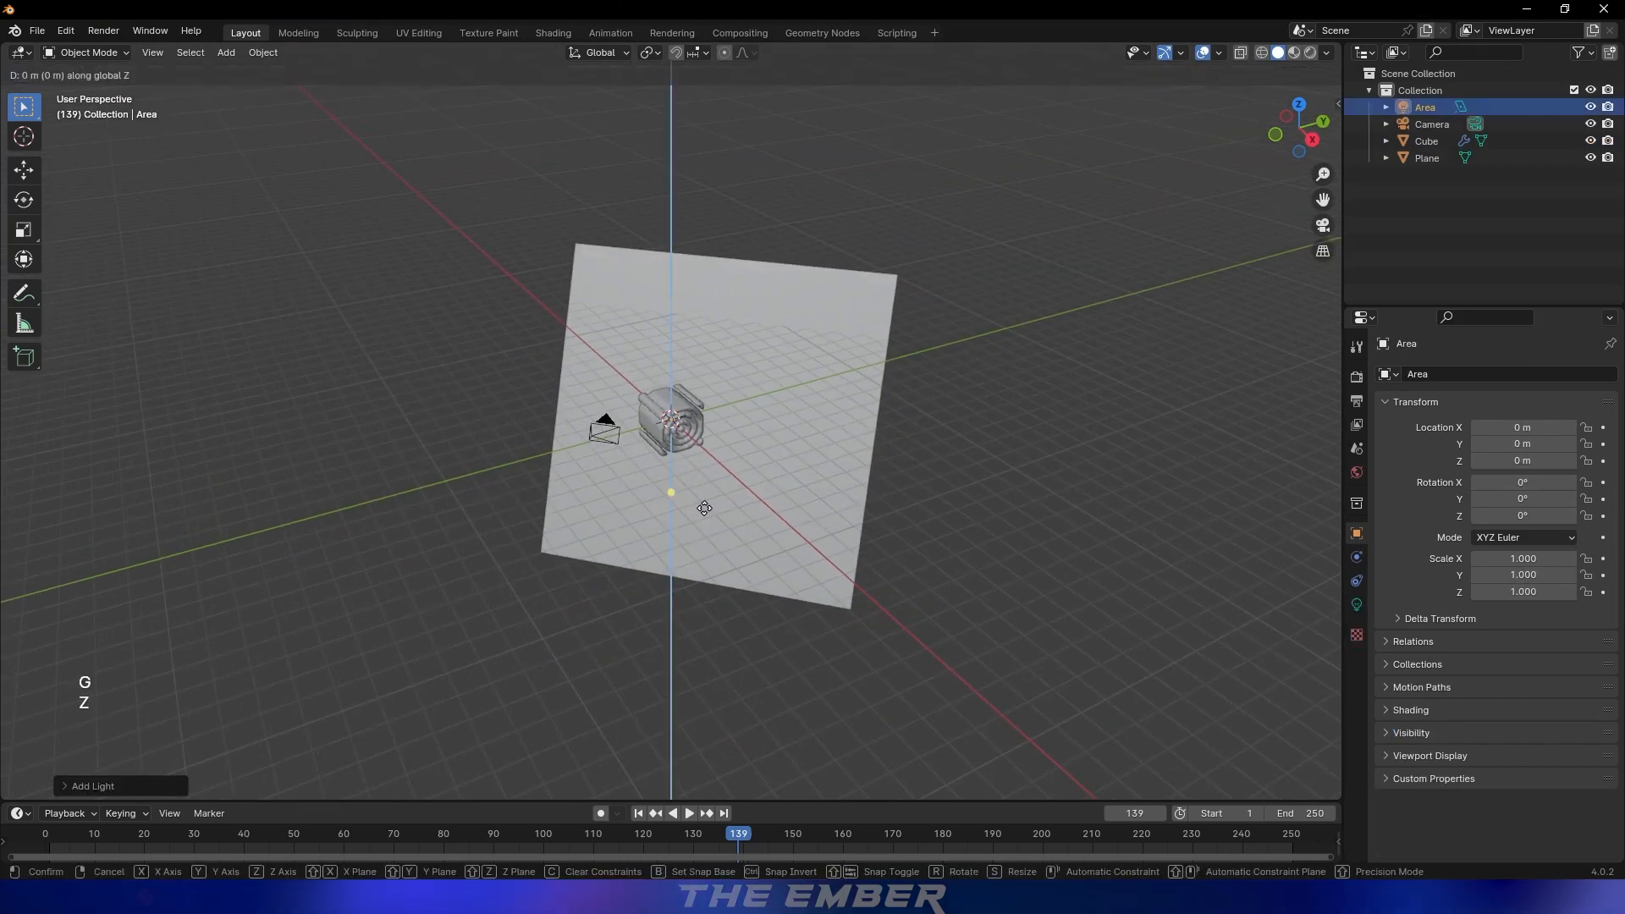
pyautogui.click(713, 401)
pyautogui.moveTo(713, 400); pyautogui.dragTo(739, 380, button='middle')
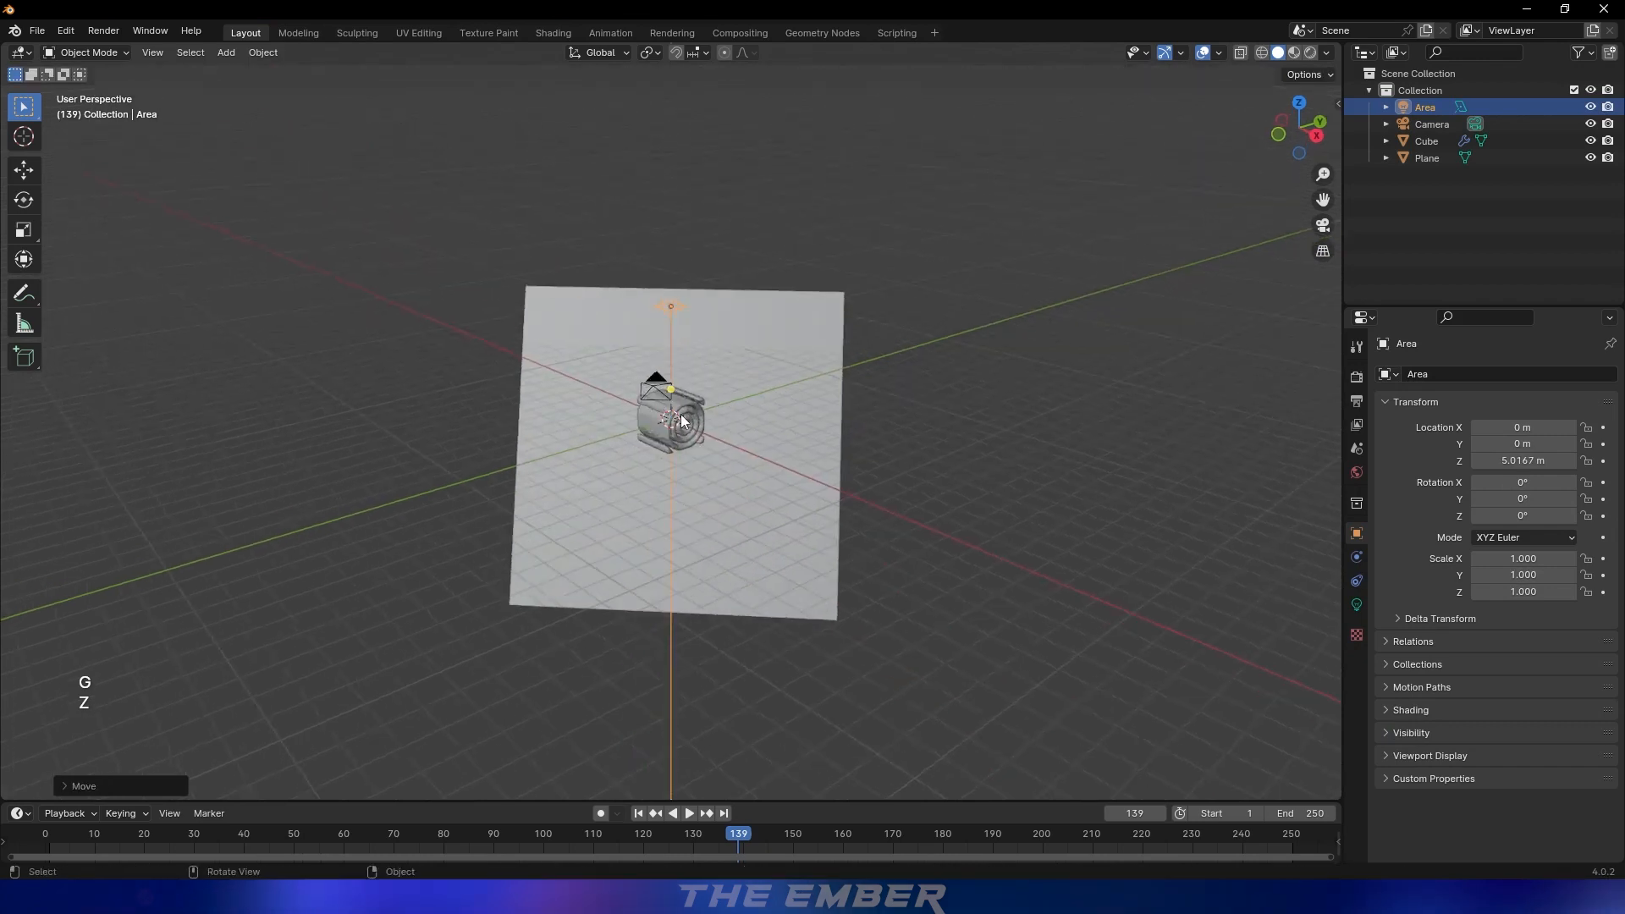
# Set the area light's power to 2000 W and its colour to purple, around hue 0.715 and saturation 0.918
pyautogui.scroll(5, 992, 251)
pyautogui.click(1359, 606)
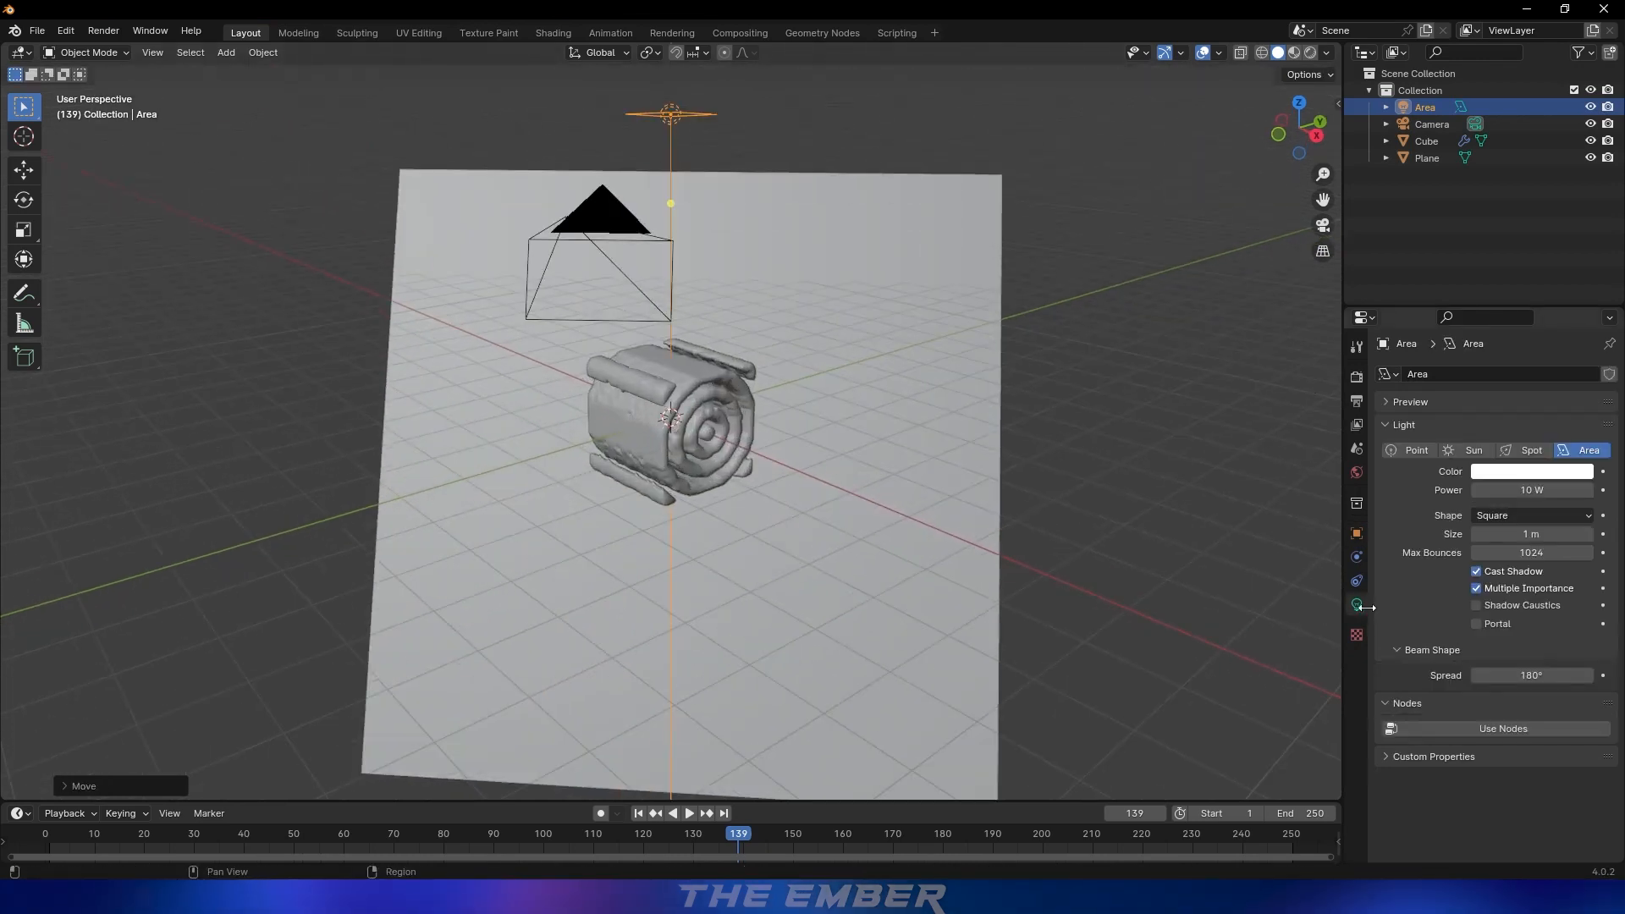
pyautogui.click(1535, 475)
pyautogui.moveTo(1537, 301); pyautogui.dragTo(1553, 303)
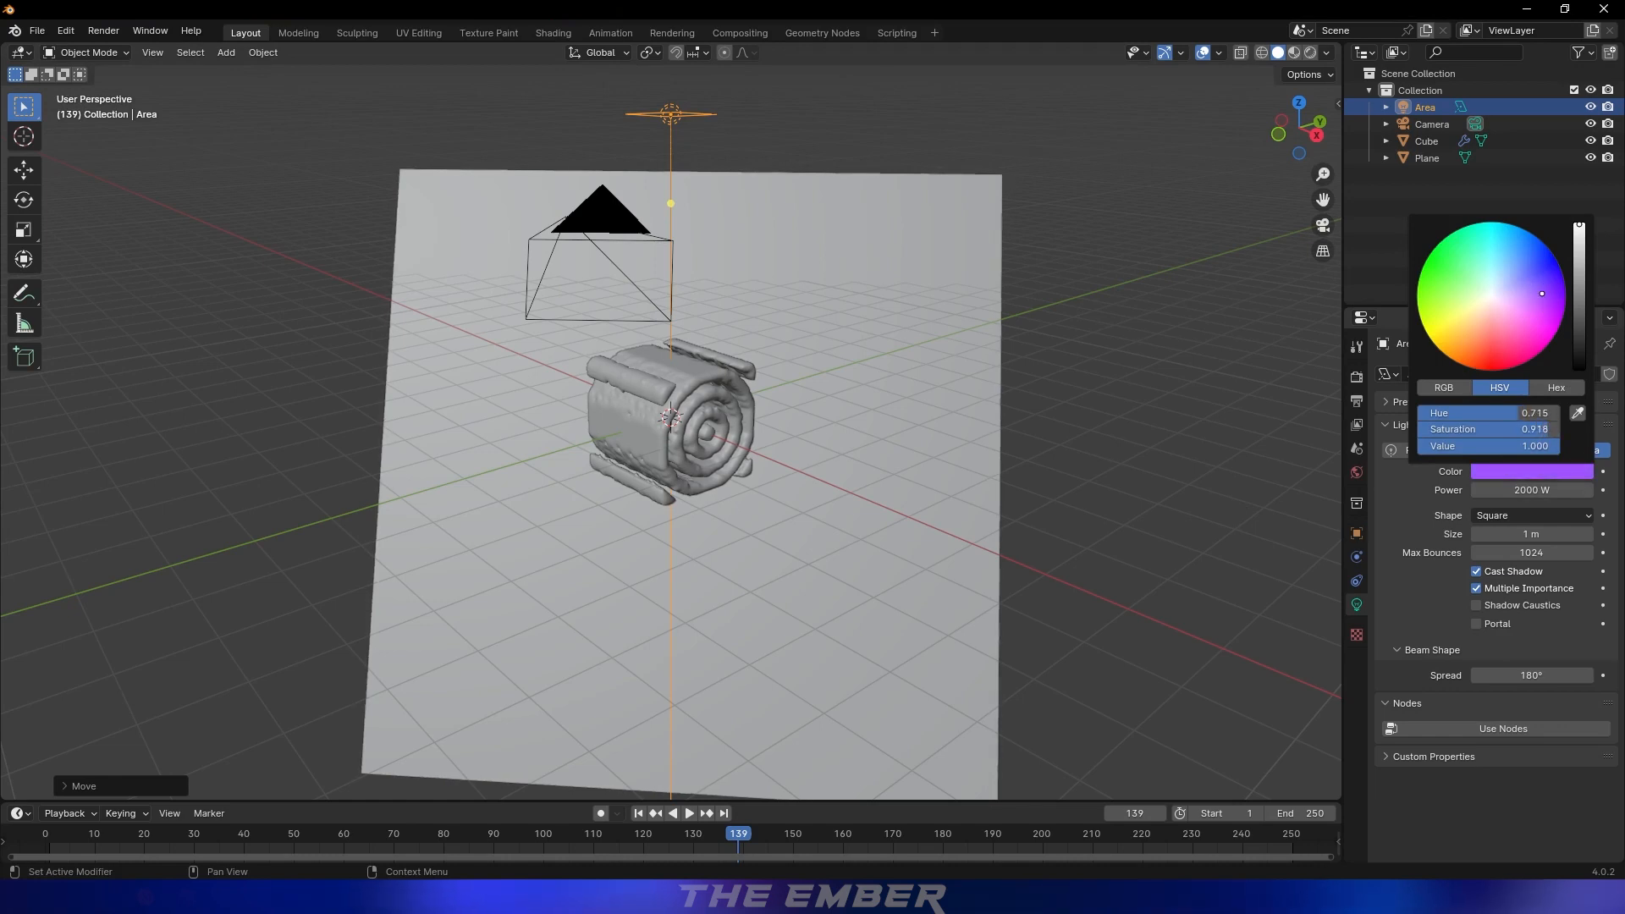
# Change the area light's shape to Disk and set its size to 8.5 m
pyautogui.click(1547, 516)
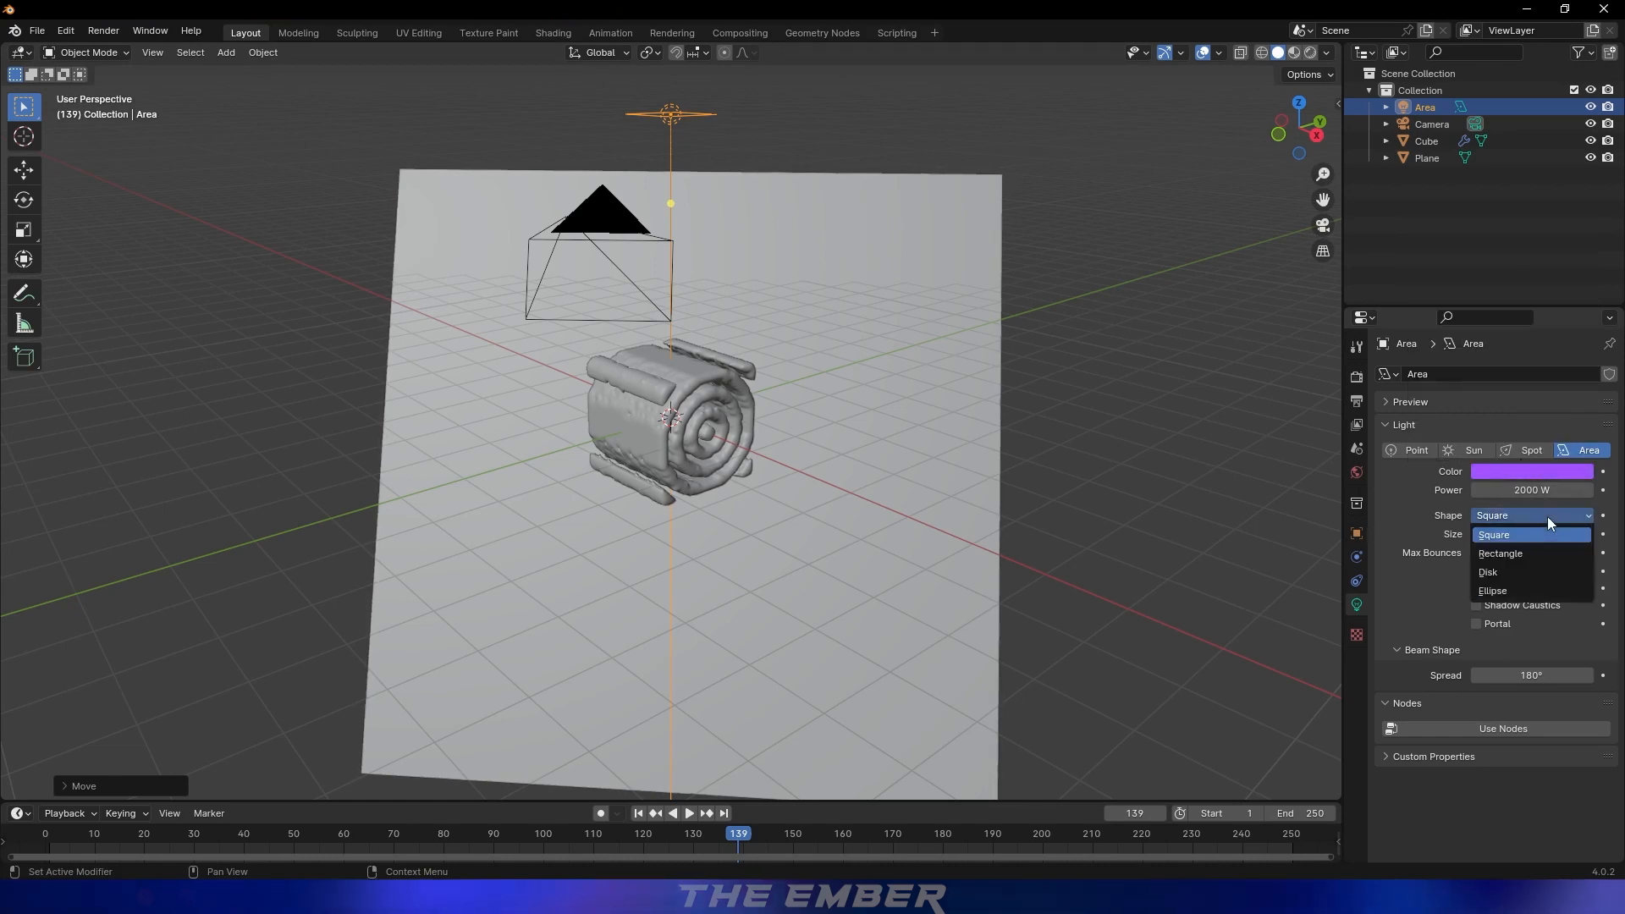
pyautogui.click(1515, 570)
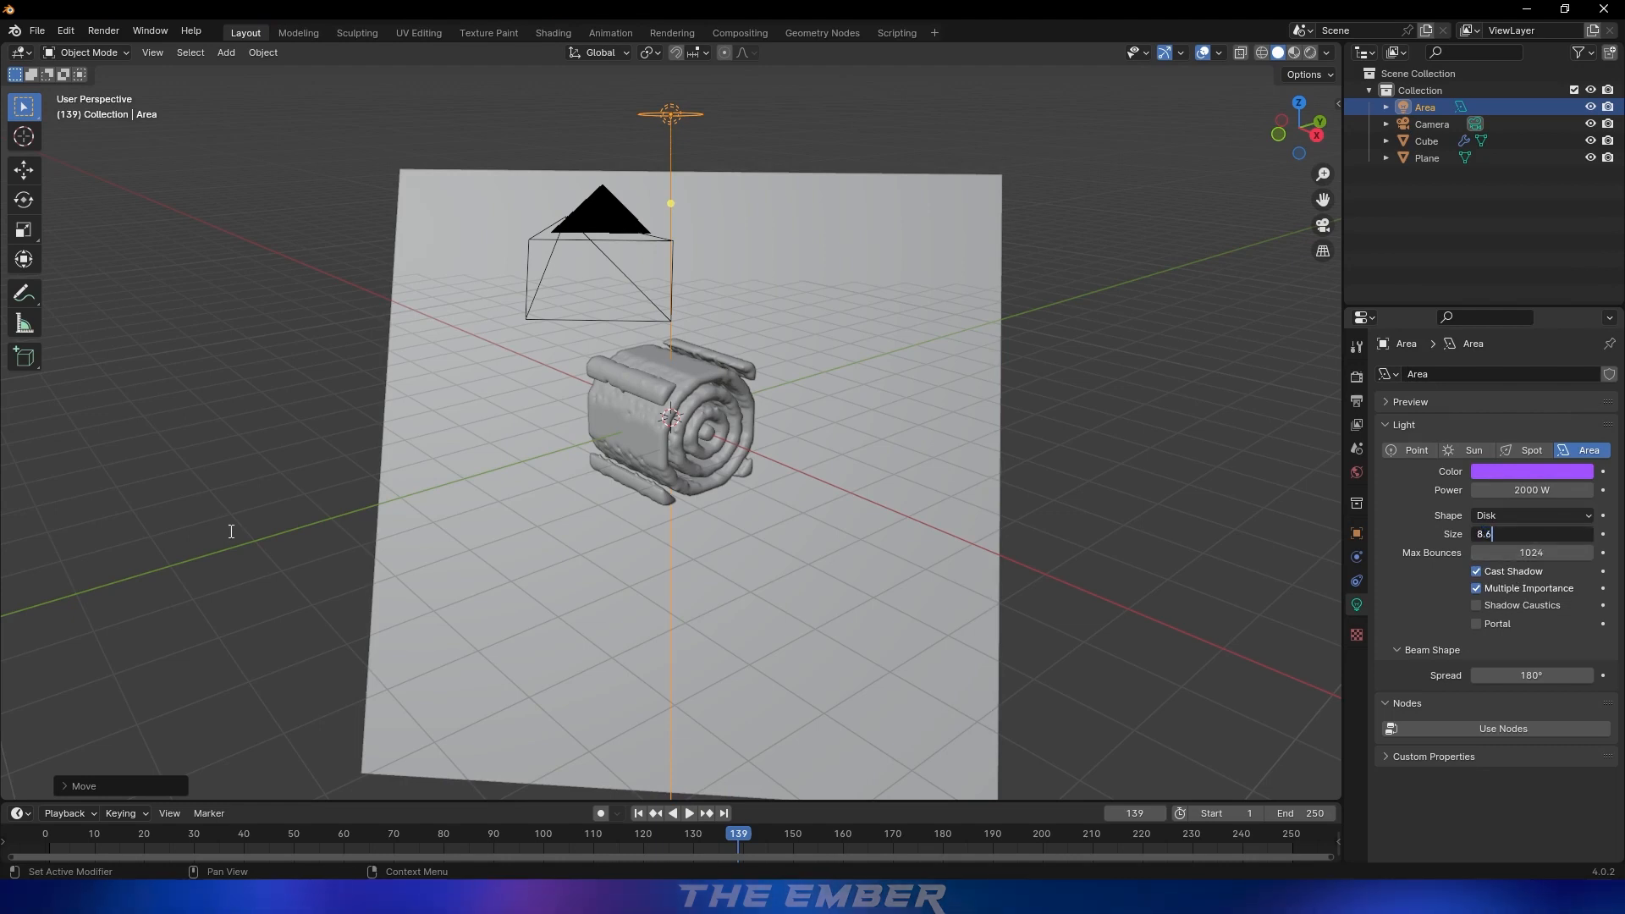
pyautogui.press('Return')
# Show the viewport in rendered shading to preview the purple lighting and save the file
pyautogui.moveTo(684, 354); pyautogui.dragTo(980, 499, button='middle')
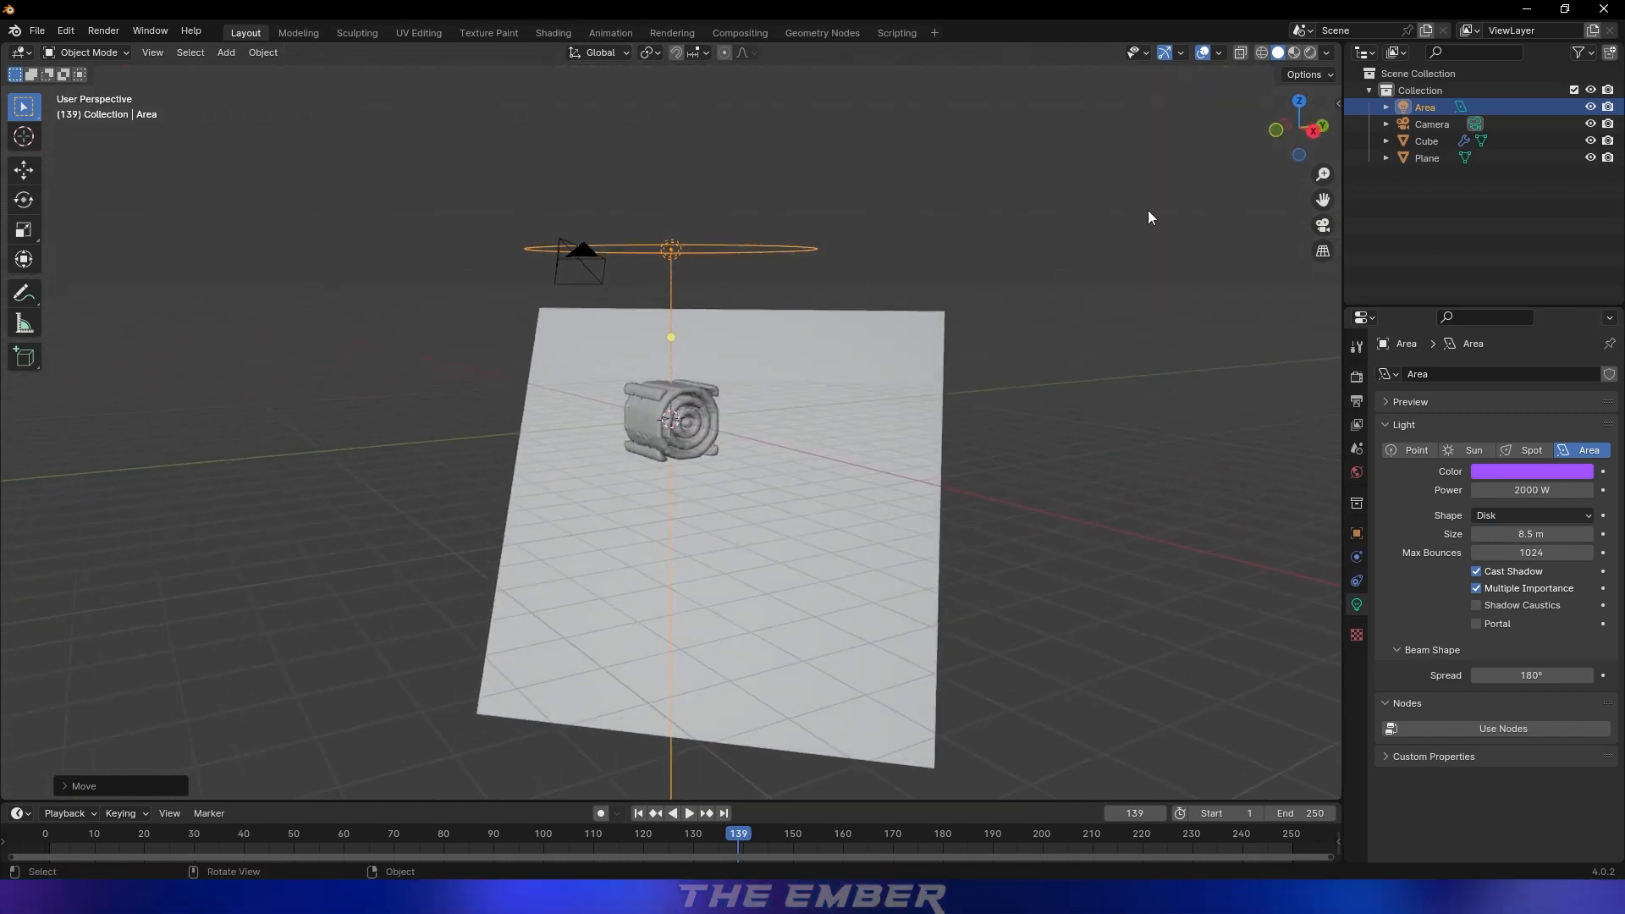
pyautogui.click(1309, 55)
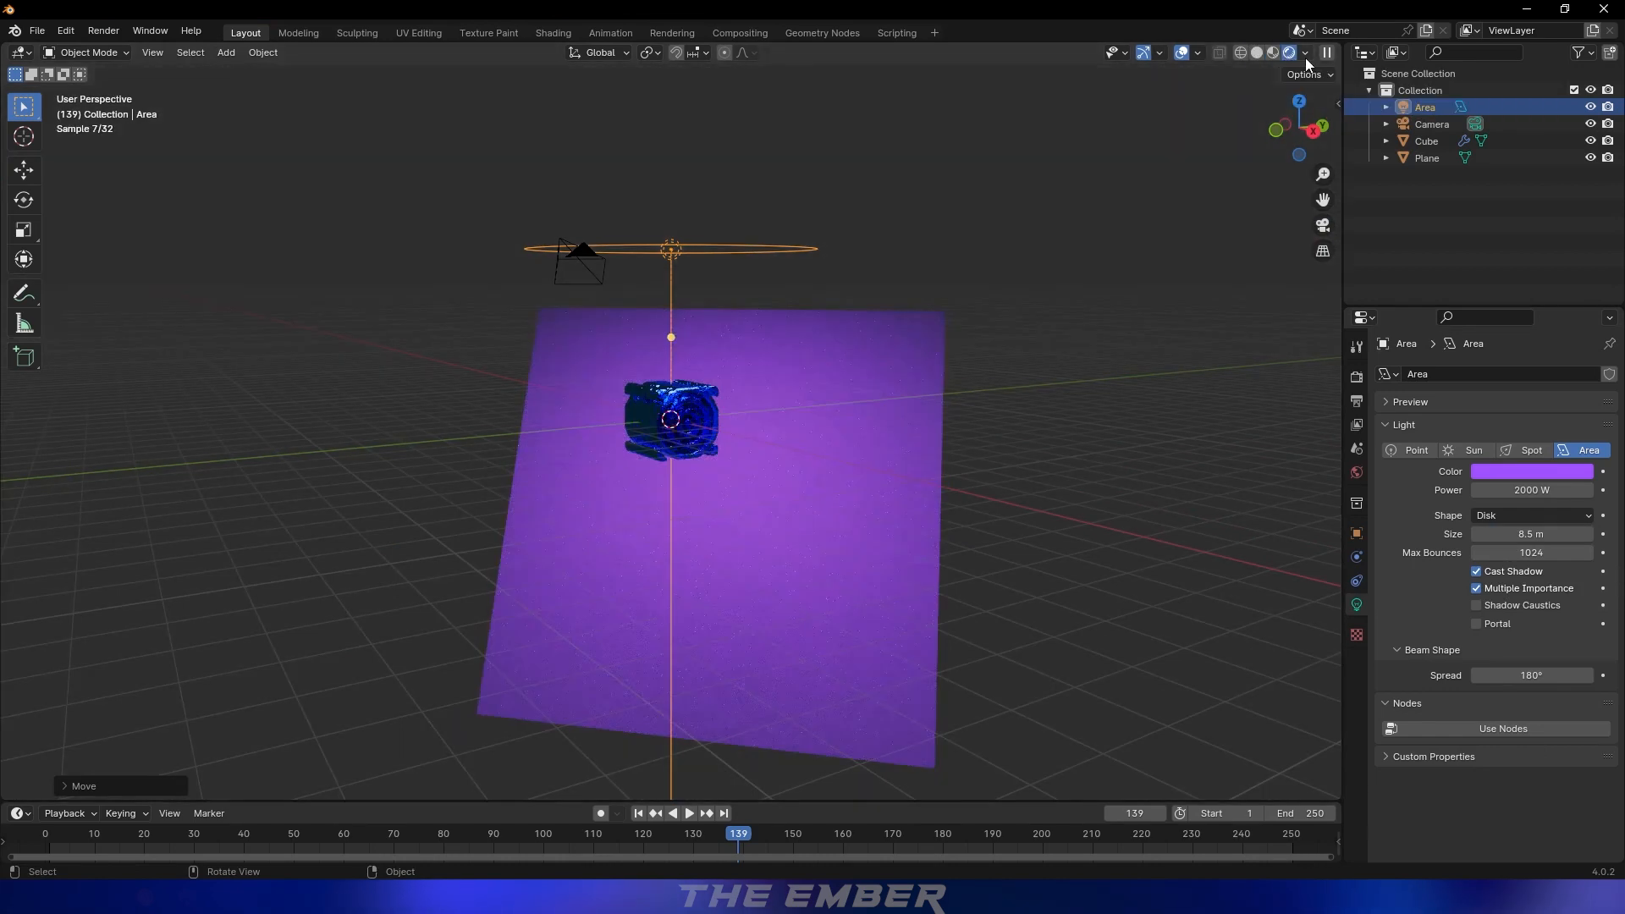
pyautogui.hotkey('ctrl', 's')
pyautogui.moveTo(713, 414); pyautogui.dragTo(812, 438, button='middle')
pyautogui.scroll(6, 653, 438)
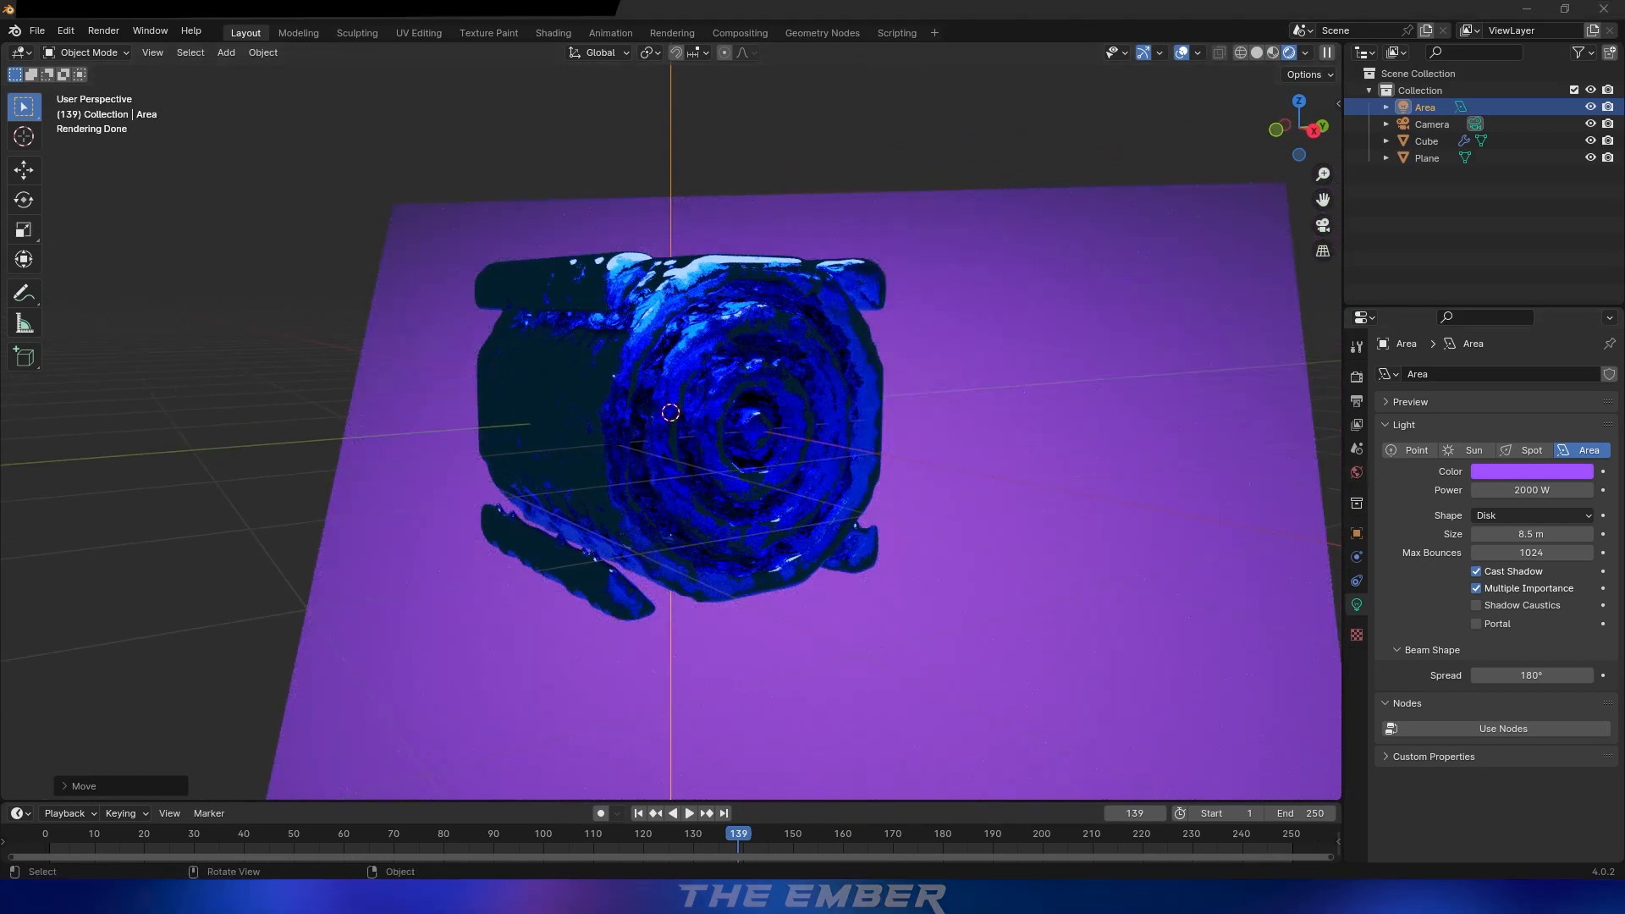
# Darken the world background colour to black
pyautogui.click(1356, 472)
pyautogui.click(1533, 483)
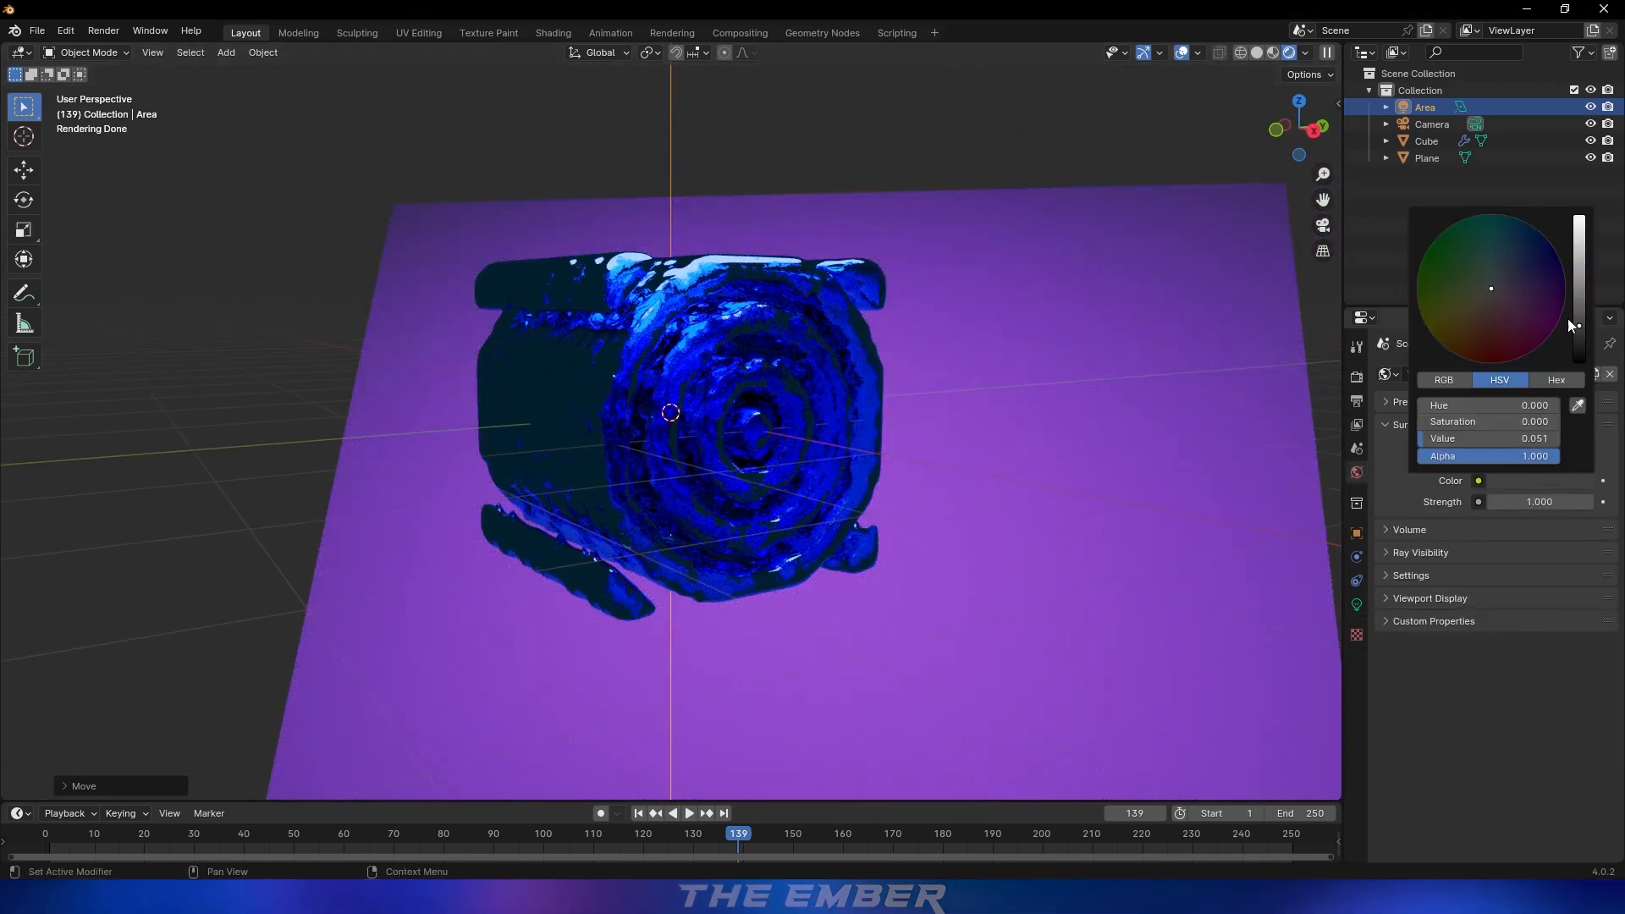
pyautogui.moveTo(1569, 326); pyautogui.dragTo(1575, 362)
pyautogui.moveTo(942, 373); pyautogui.dragTo(601, 376, button='middle')
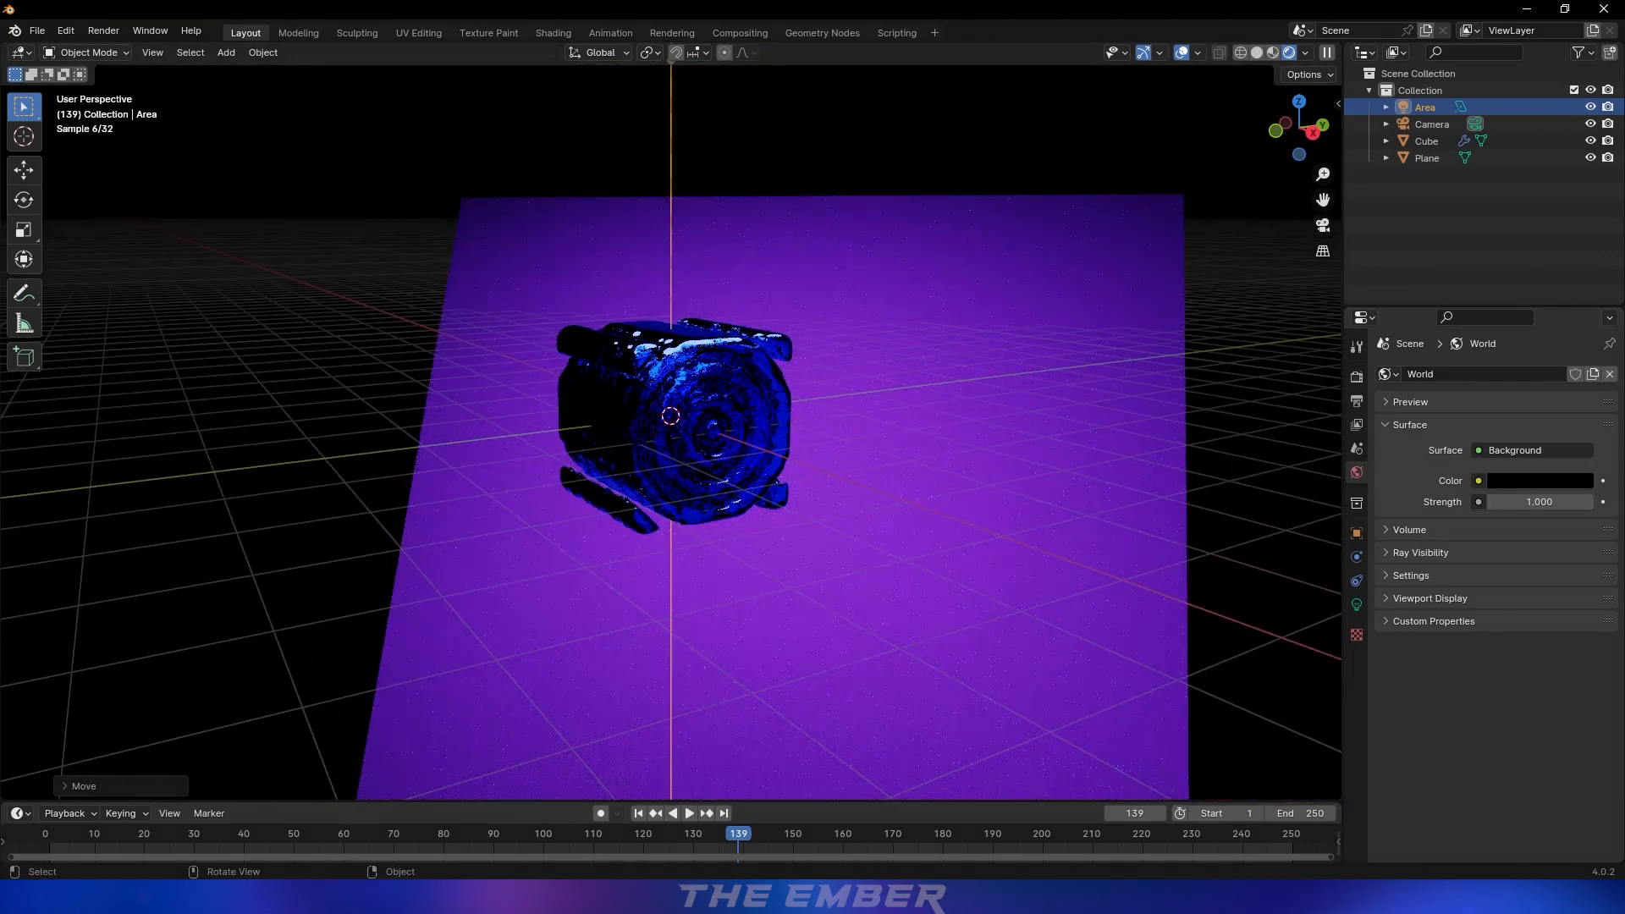
# Duplicate the area light and place the copy on the positive Y side of the cube in the top view
pyautogui.scroll(-5, 743, 379)
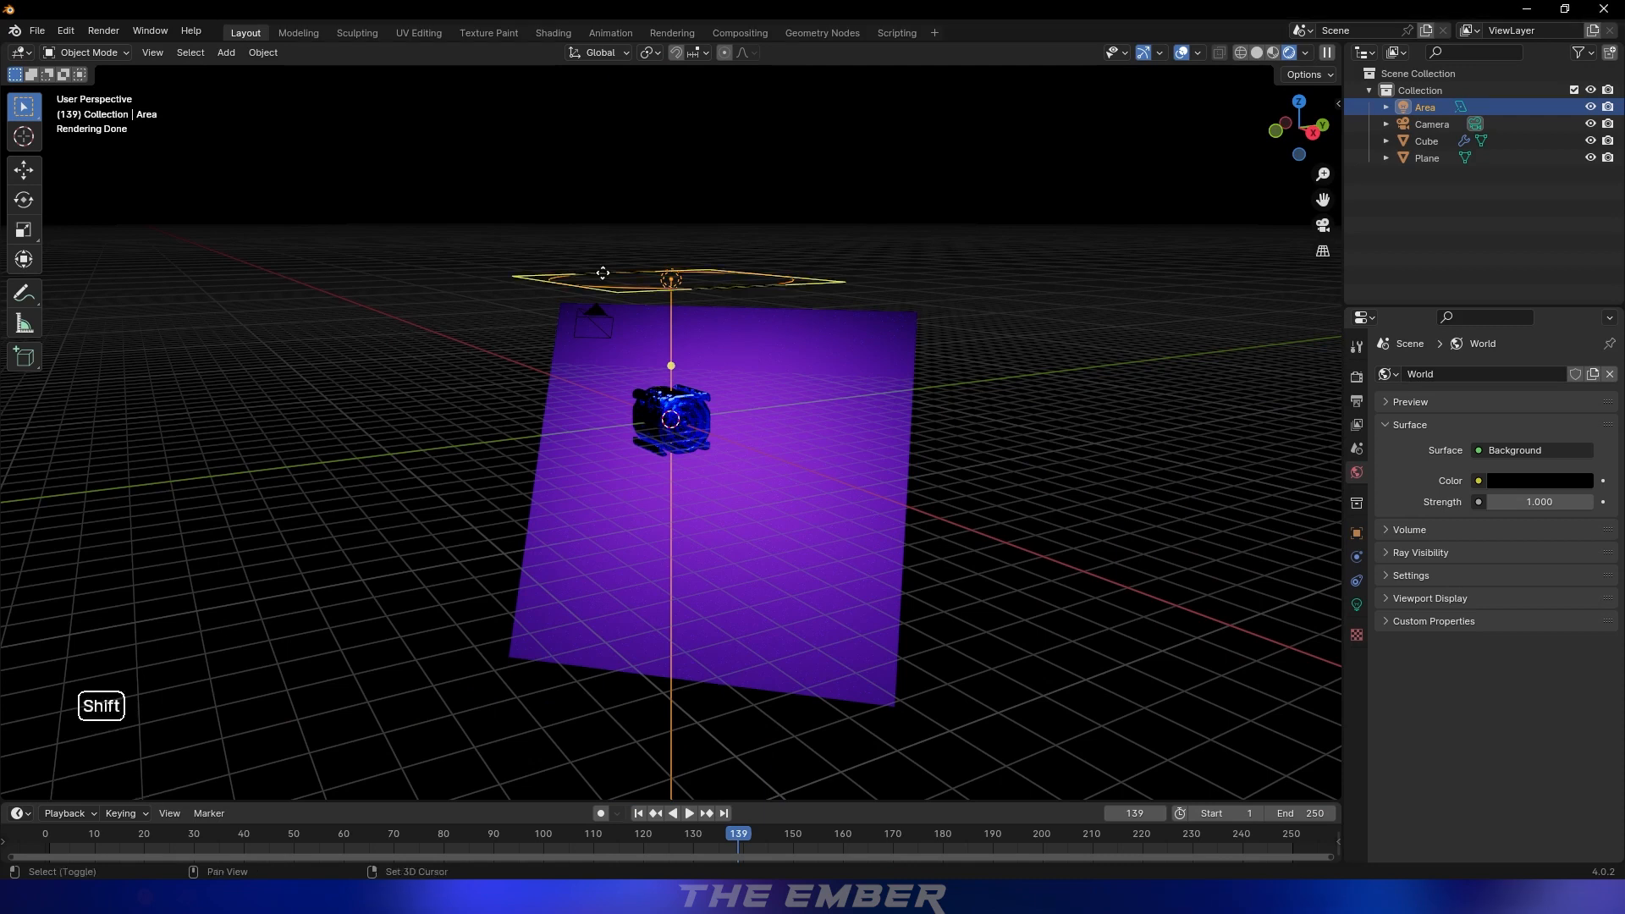
pyautogui.hotkey('shift', 'd')
pyautogui.click(768, 286)
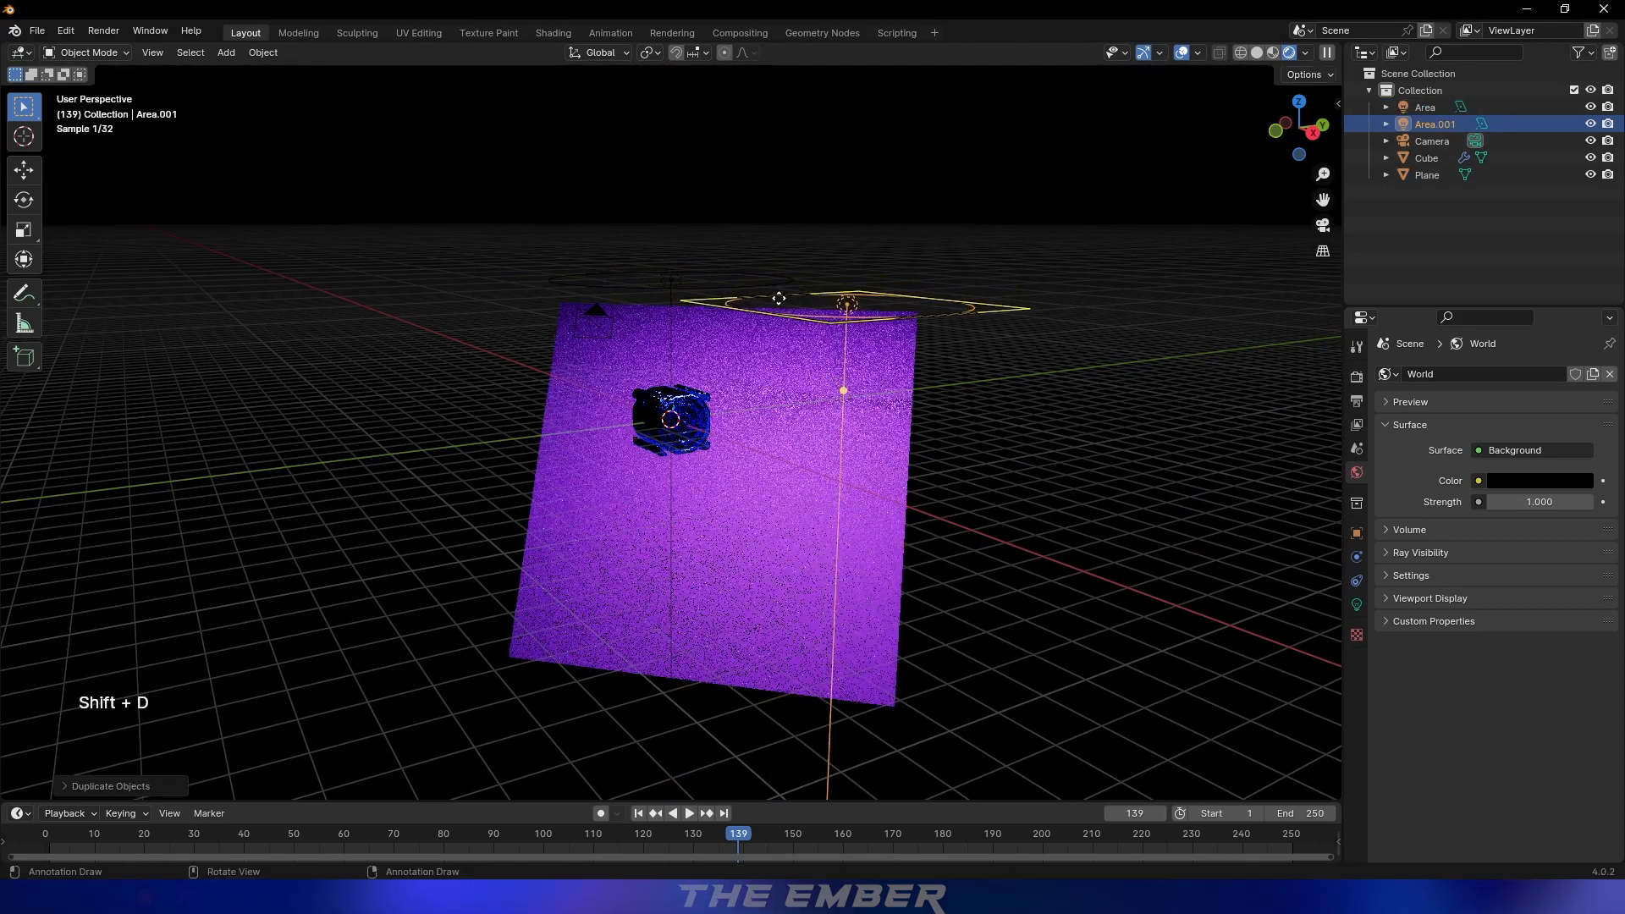
pyautogui.click(1298, 101)
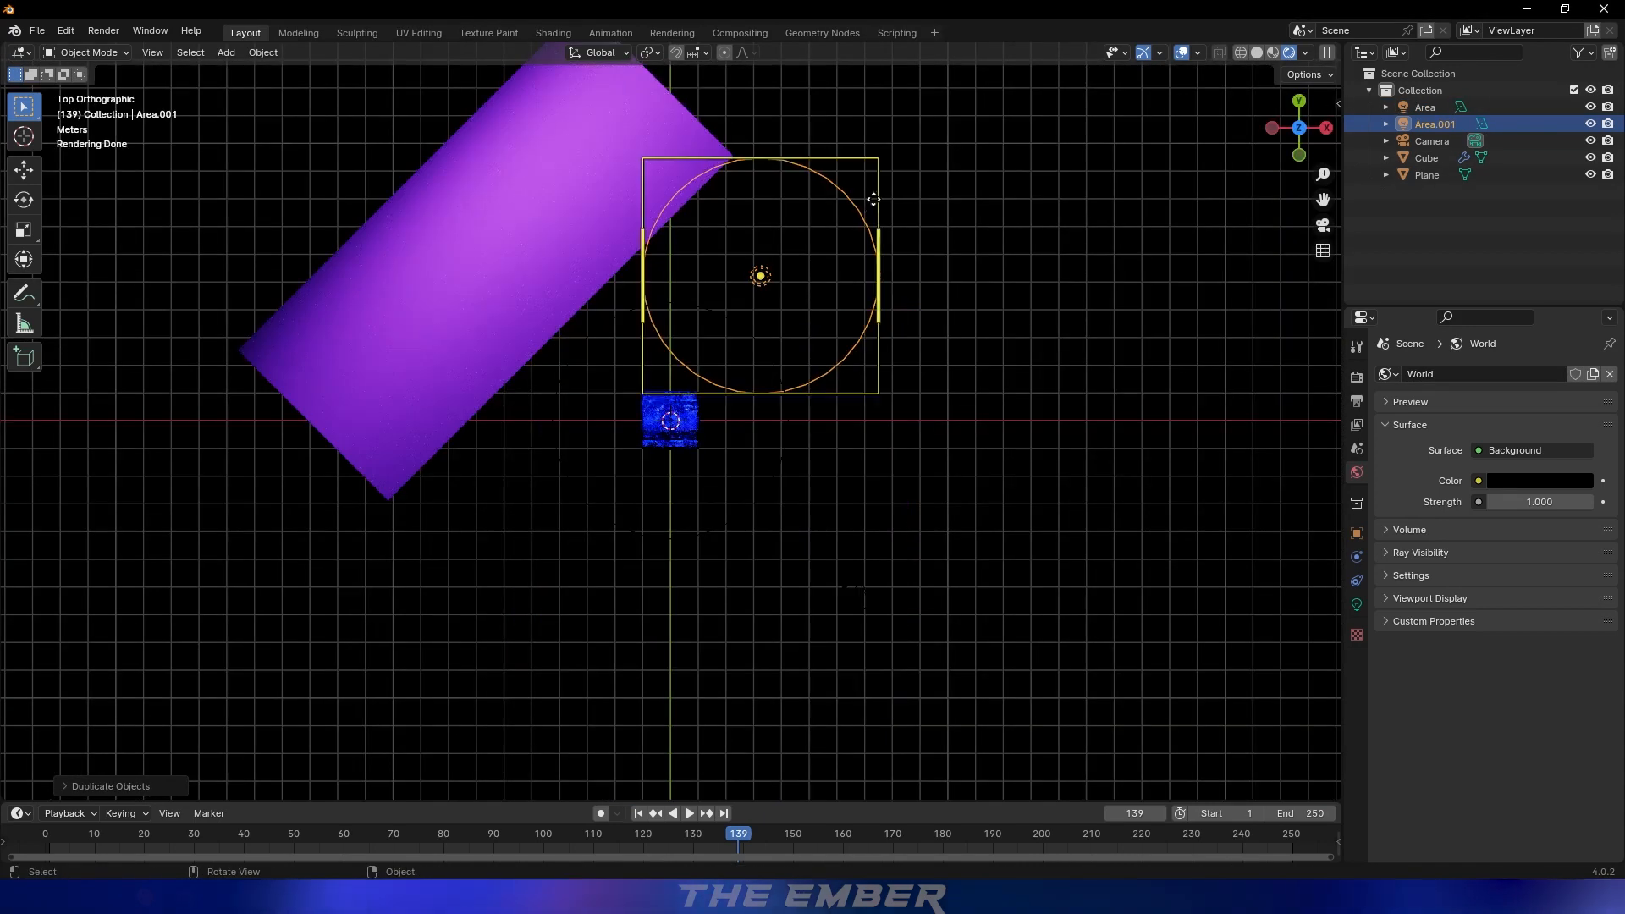
pyautogui.press('g')
pyautogui.click(871, 159)
# Lower the duplicated area light along the Z axis to below the cube and check it from the camera
pyautogui.moveTo(967, 323); pyautogui.dragTo(1216, 174, button='middle')
pyautogui.click(1274, 136)
pyautogui.click(1322, 128)
pyautogui.scroll(3, 761, 383)
pyautogui.press('g')
pyautogui.press('z')
pyautogui.click(766, 637)
pyautogui.press('KP_0')
pyautogui.press('KP_0')
# Rotate the duplicated light about its local X axis so it aims up at the cube
pyautogui.moveTo(1028, 347); pyautogui.dragTo(1007, 352, button='middle')
pyautogui.moveTo(0, 0); pyautogui.dragTo(0, 0)
pyautogui.moveTo(1008, 352); pyautogui.dragTo(999, 372, button='middle')
pyautogui.scroll(-5, 999, 373)
pyautogui.press('r')
pyautogui.press('x')
pyautogui.press('x')
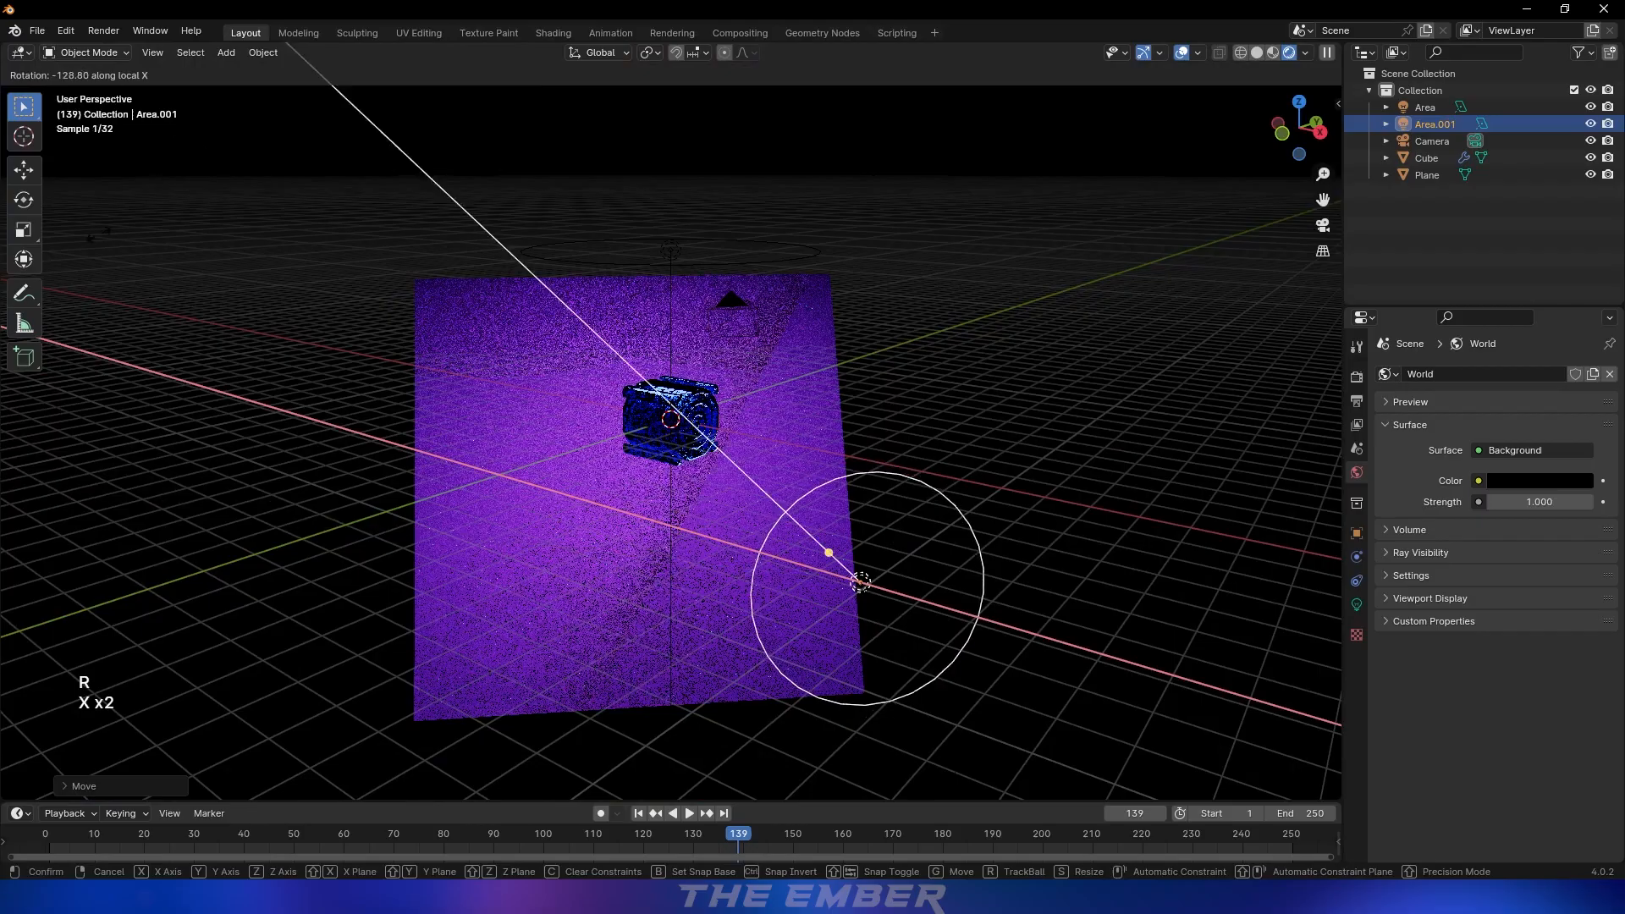
pyautogui.click(677, 203)
# Shift the duplicated light along its local Y axis in two moves to line it up with the cube
pyautogui.moveTo(677, 203); pyautogui.dragTo(364, 236, button='middle')
pyautogui.scroll(-6, 364, 235)
pyautogui.press('g')
pyautogui.press('y')
pyautogui.press('y')
pyautogui.click(676, 156)
pyautogui.moveTo(676, 156); pyautogui.dragTo(592, 216, button='middle')
pyautogui.press('g')
pyautogui.press('y')
pyautogui.press('y')
pyautogui.click(783, 164)
# Shift the second light along its local X axis and adjust its height along global Z in the camera view
pyautogui.press('g')
pyautogui.press('z')
pyautogui.press('z')
pyautogui.press('x')
pyautogui.press('x')
pyautogui.click(609, 219)
pyautogui.moveTo(768, 184); pyautogui.dragTo(791, 246, button='middle')
pyautogui.press('KP_0')
pyautogui.press('g')
pyautogui.press('z')
pyautogui.click(858, 377)
# Rotate the second light around the global Z axis to point it toward the cube
pyautogui.press('t')
pyautogui.press('r')
pyautogui.press('z')
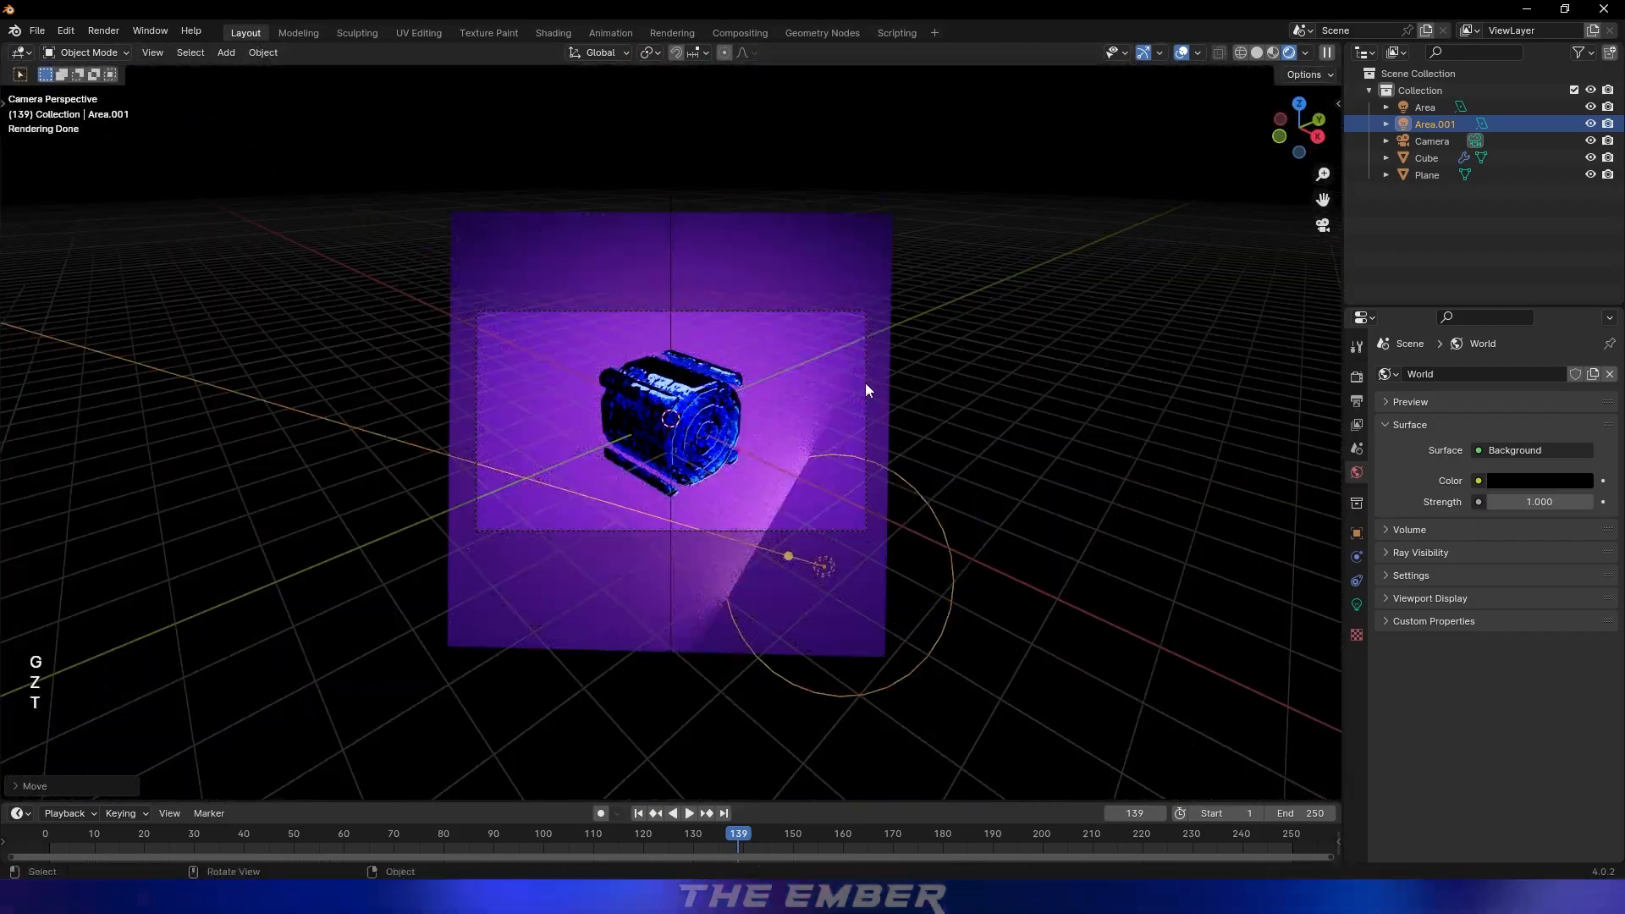
pyautogui.click(837, 385)
# Move the second light freely closer to the cube's side and fine-tune its height along Z
pyautogui.moveTo(838, 385); pyautogui.dragTo(775, 365, button='middle')
pyautogui.press('g')
pyautogui.click(713, 409)
pyautogui.press('g')
pyautogui.press('z')
pyautogui.click(790, 343)
pyautogui.moveTo(714, 410); pyautogui.dragTo(897, 402, button='middle')
pyautogui.scroll(5, 861, 378)
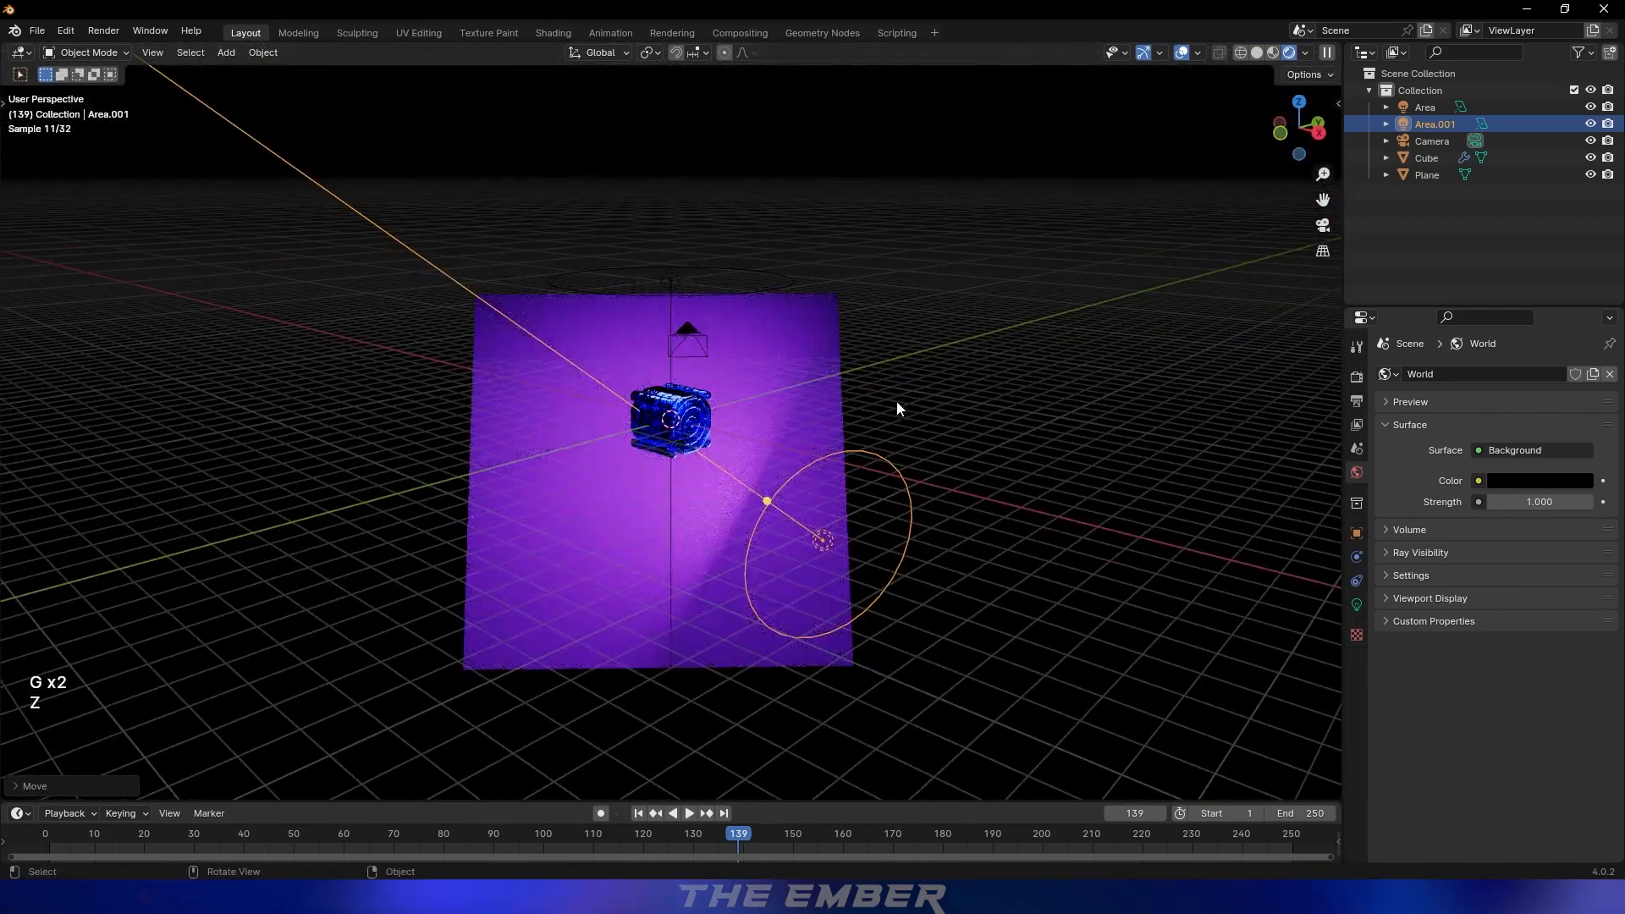
# Push the backdrop plane farther away from the cube along its local Z axis
pyautogui.click(798, 396)
pyautogui.moveTo(797, 395); pyautogui.dragTo(685, 391, button='middle')
pyautogui.moveTo(995, 500); pyautogui.dragTo(743, 512, button='middle')
pyautogui.press('g')
pyautogui.press('z')
pyautogui.press('z')
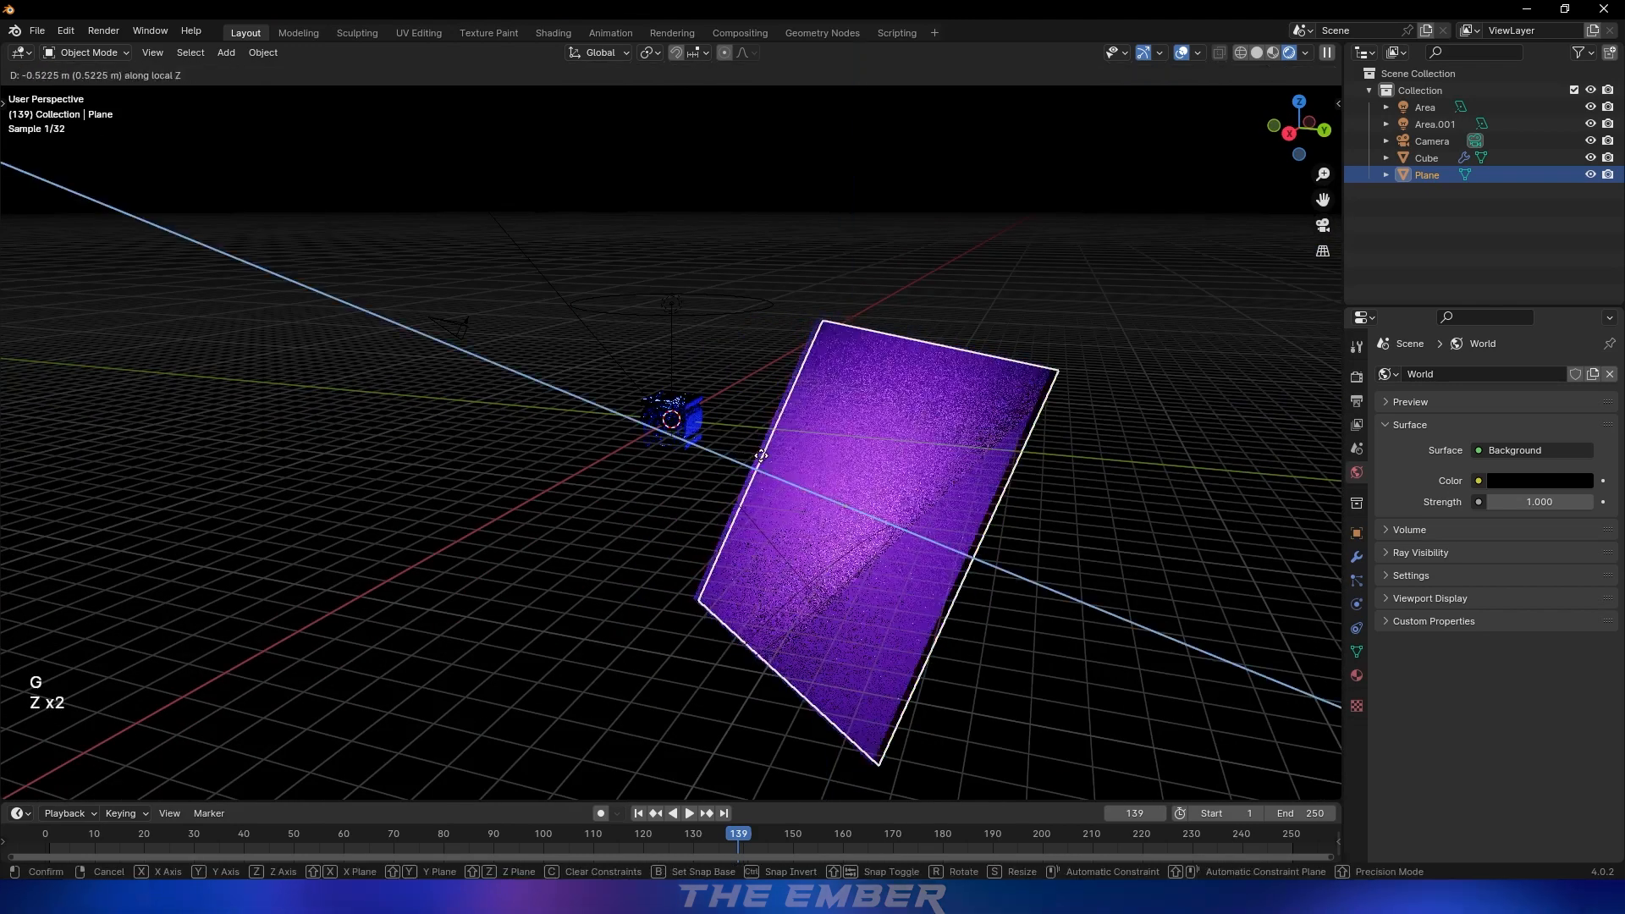
pyautogui.click(966, 489)
# Scale up the backdrop plane until it extends beyond the camera frame
pyautogui.press('KP_0')
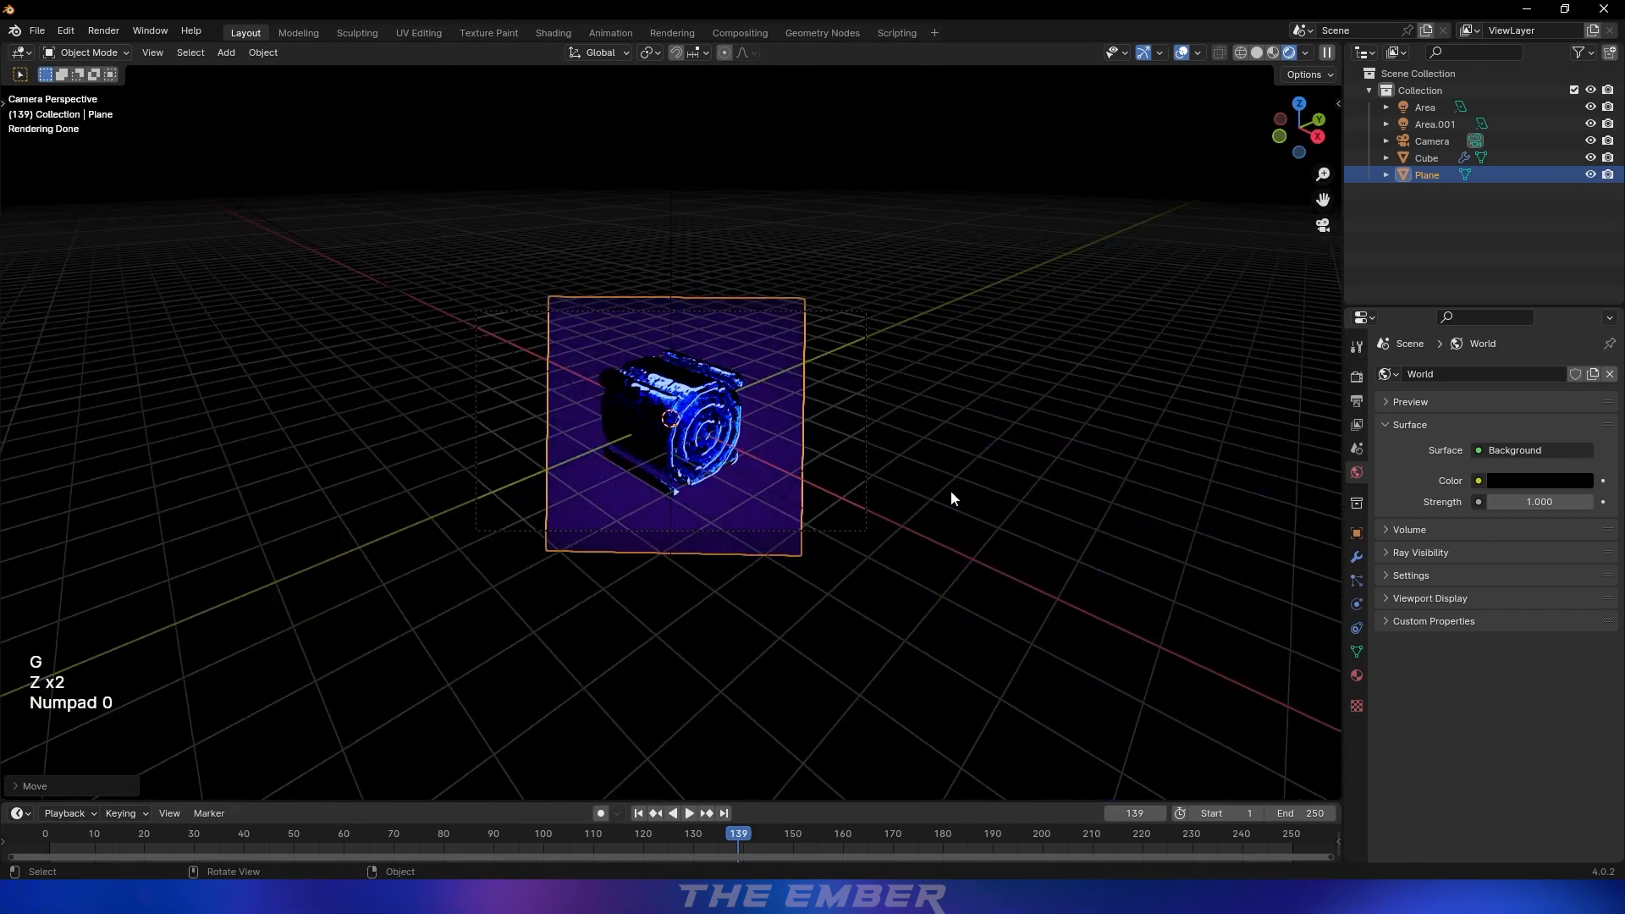
pyautogui.press('s')
pyautogui.click(1236, 410)
pyautogui.moveTo(1088, 425); pyautogui.dragTo(1087, 482, button='middle')
pyautogui.scroll(-4, 961, 456)
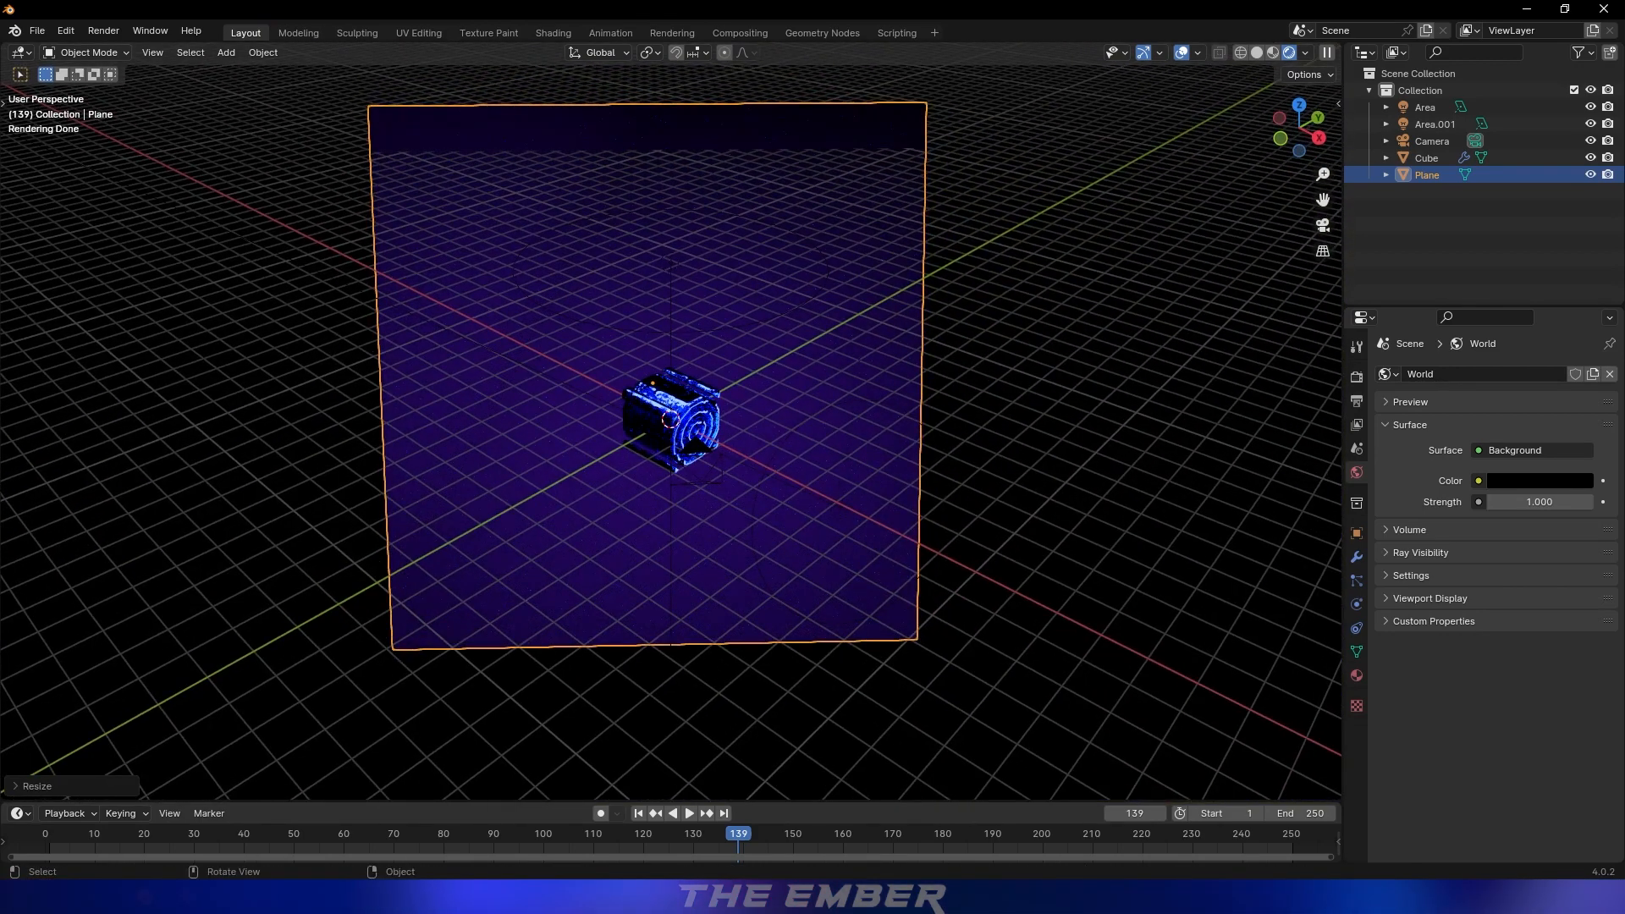
# Change the second area light's colour to blue, around hue 0.641, and set its power to 1000 W
pyautogui.click(869, 624)
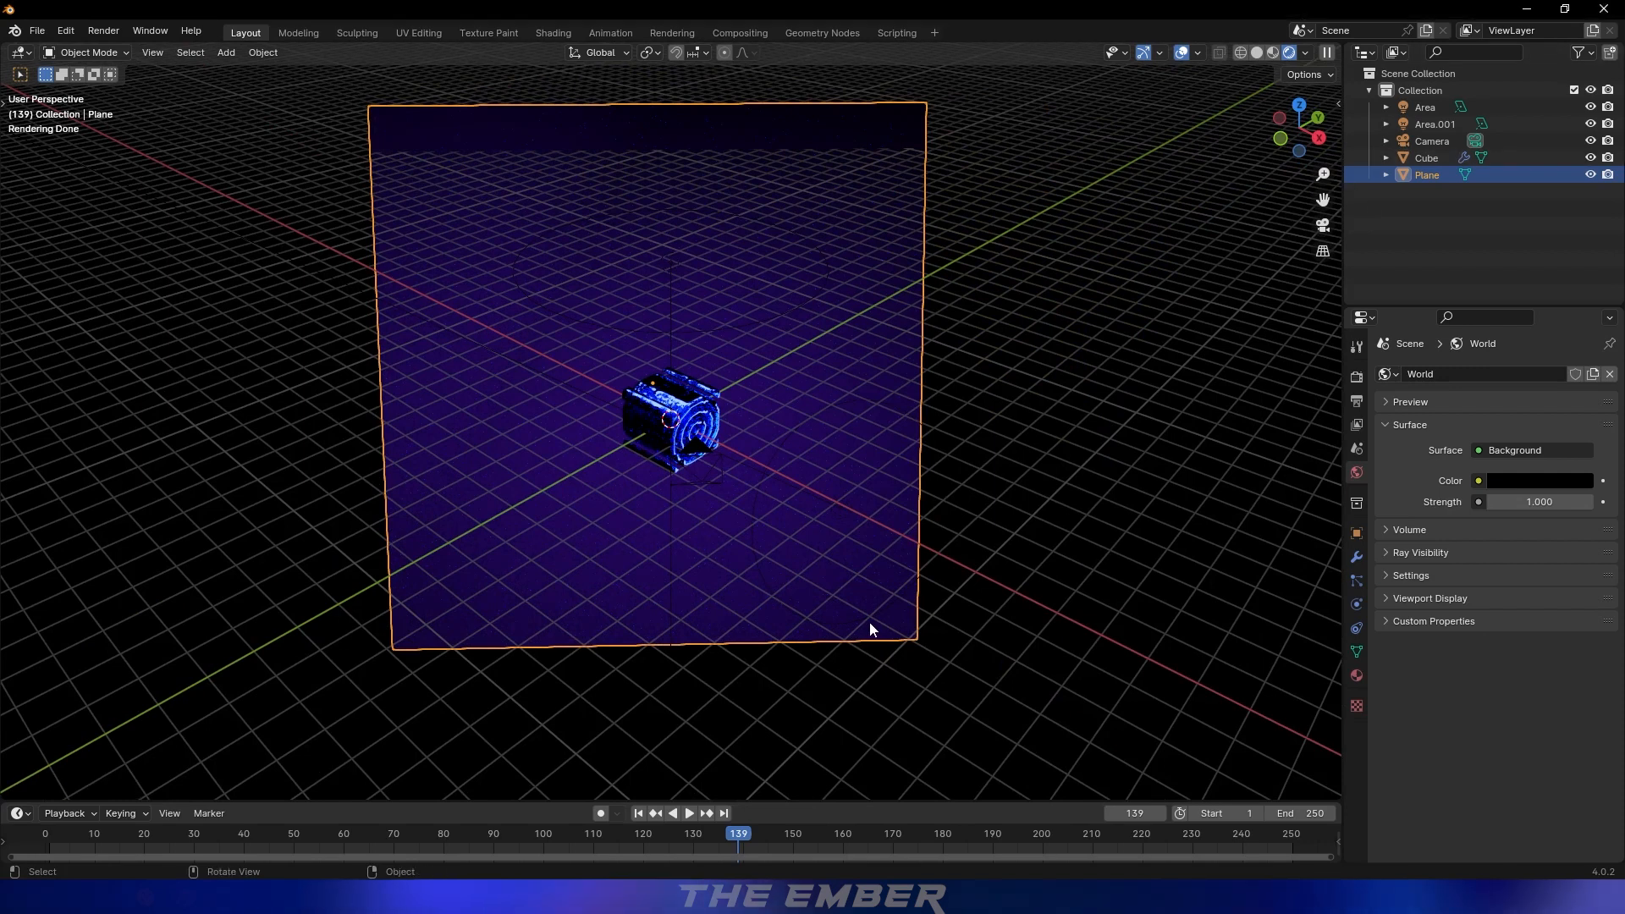
pyautogui.click(870, 623)
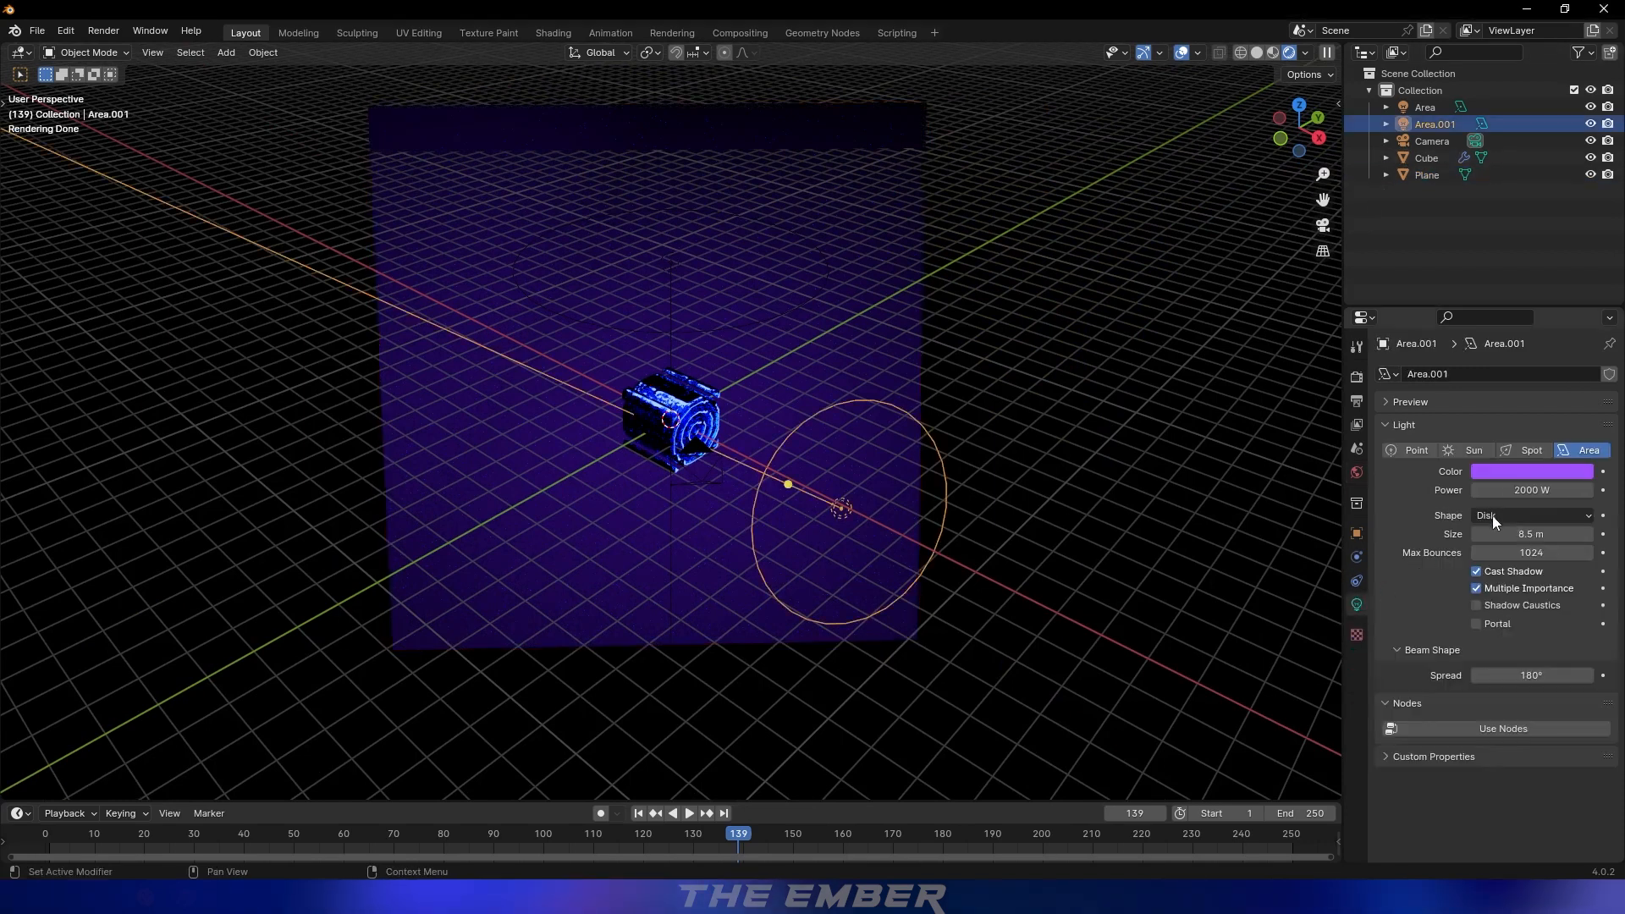
pyautogui.click(1540, 472)
pyautogui.click(1525, 270)
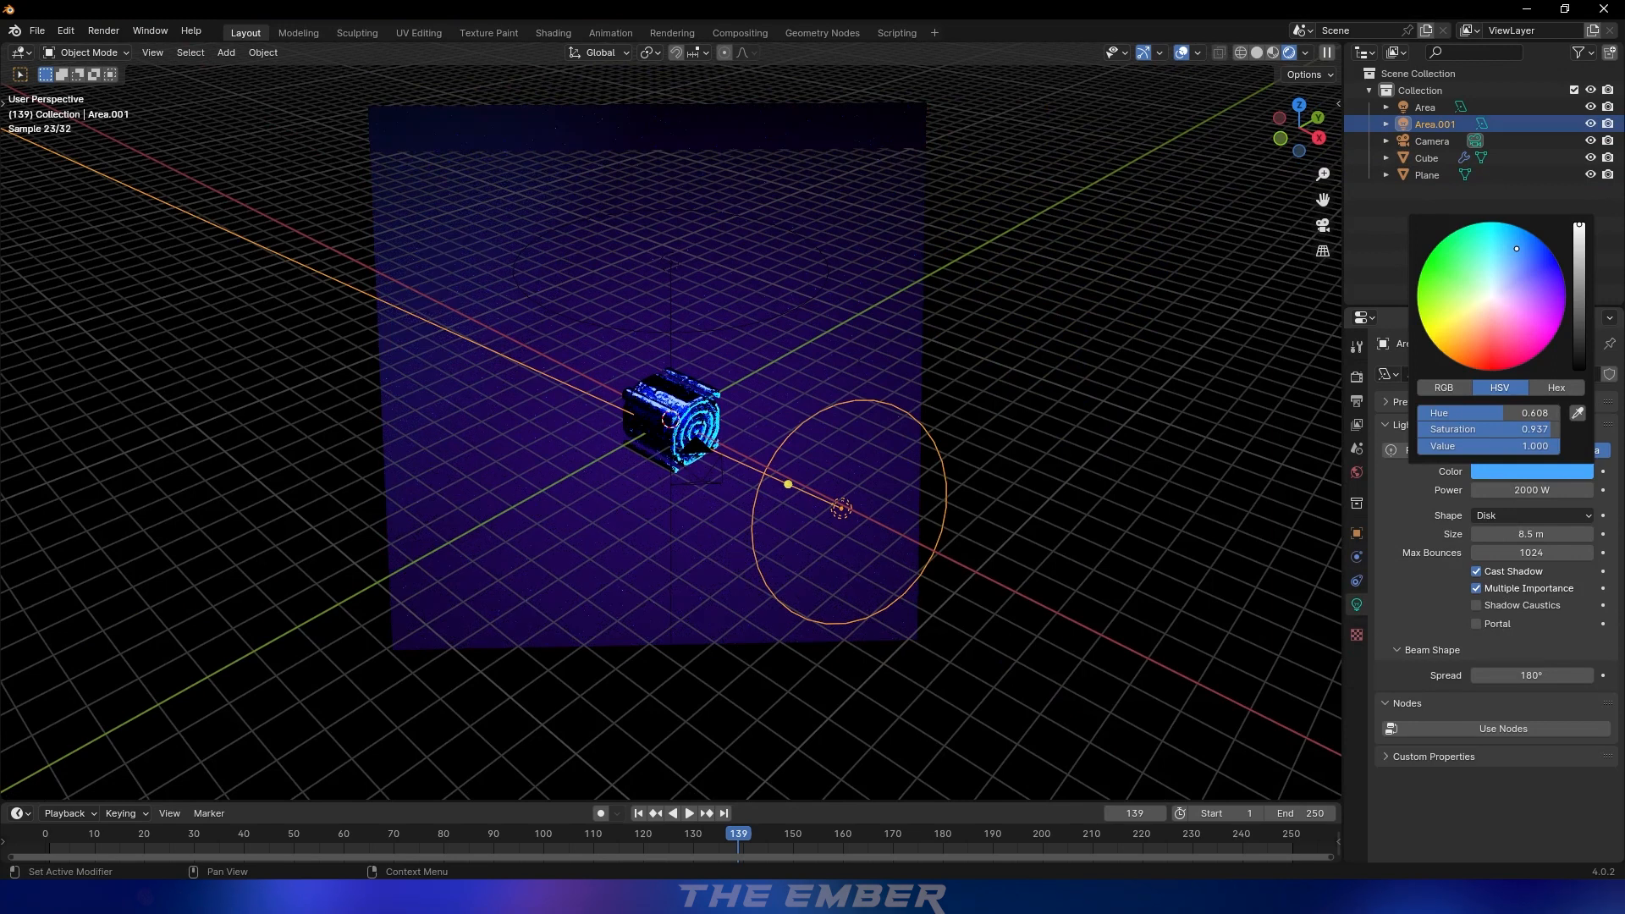
pyautogui.click(1521, 489)
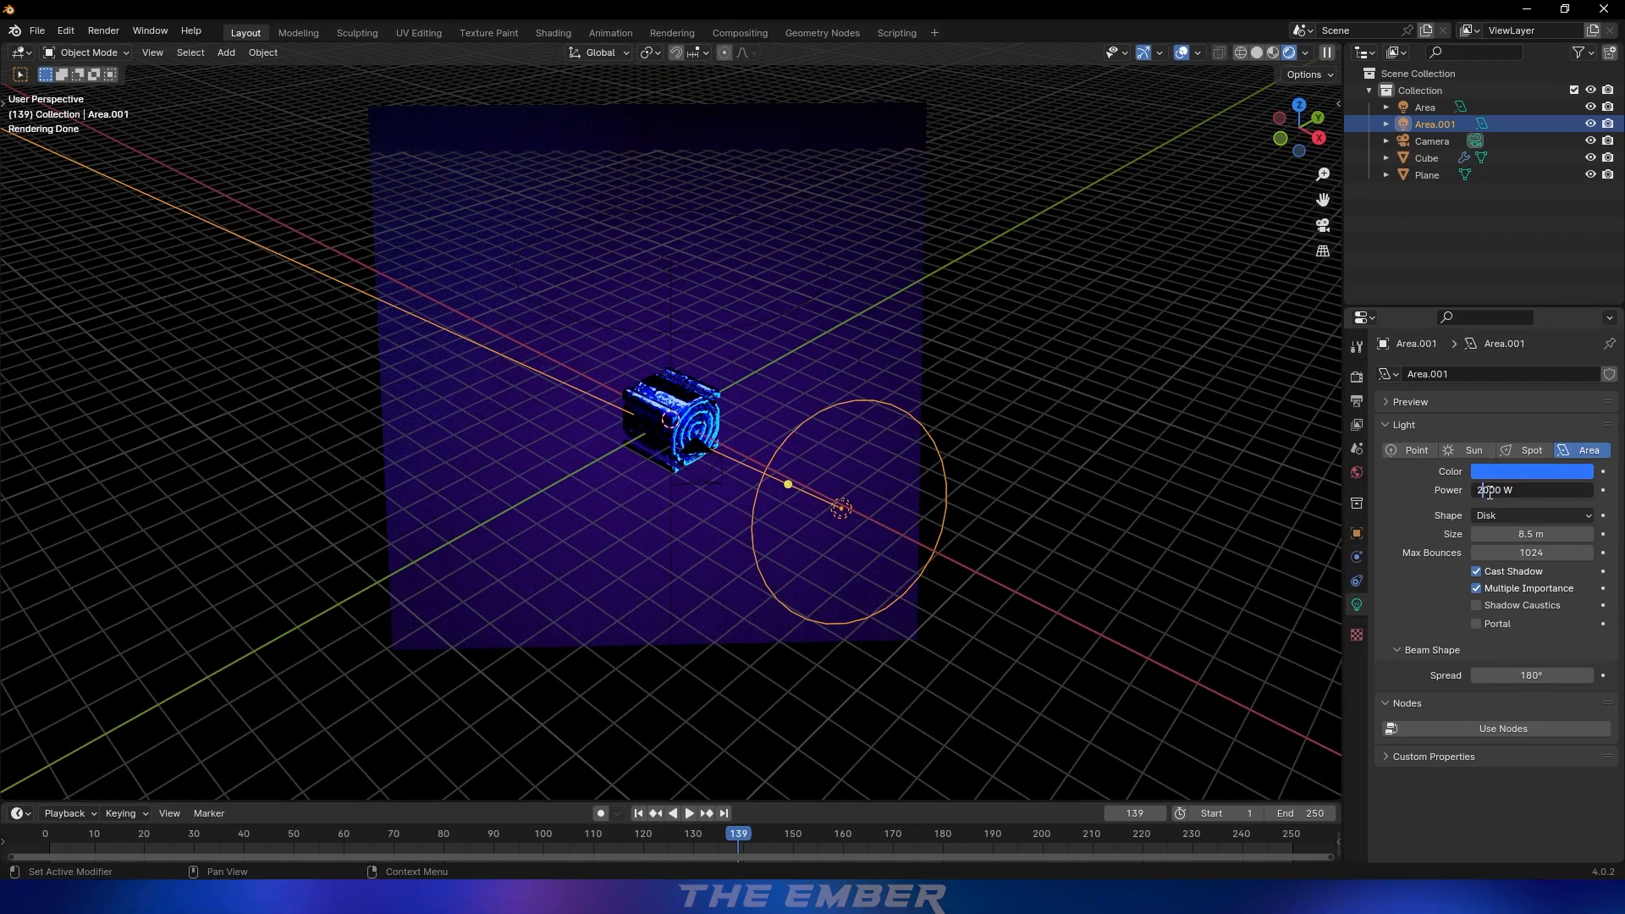
# Duplicate the blue light in the top view, place the copy on the cube's positive X side and rotate it toward the cube
pyautogui.press('KP_7')
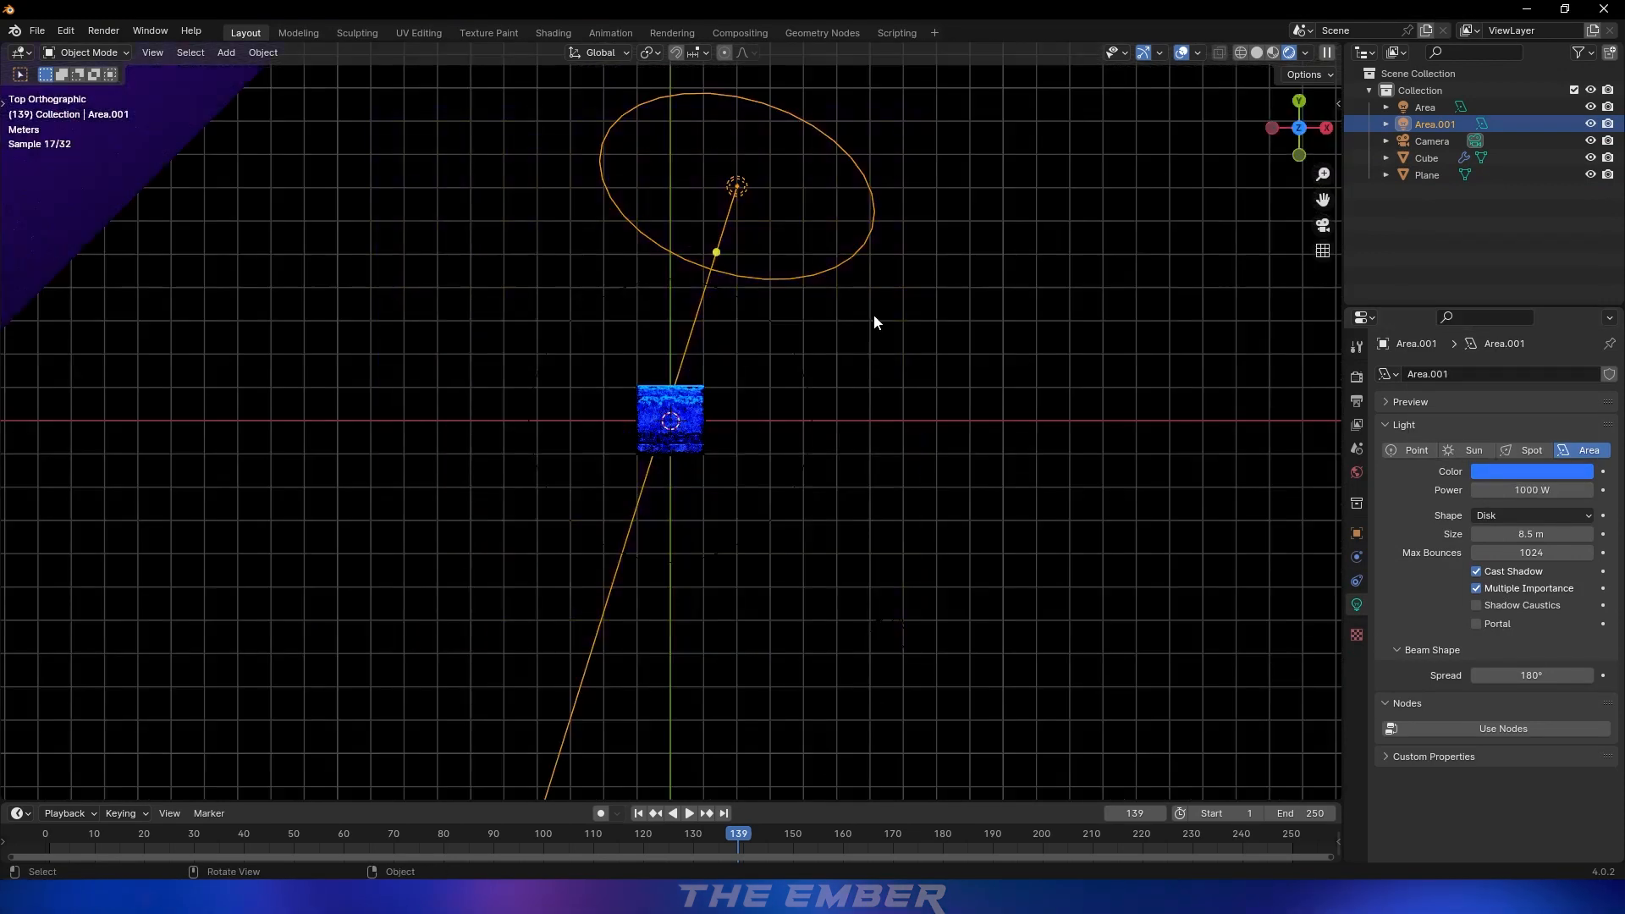
pyautogui.hotkey('shift', 'd')
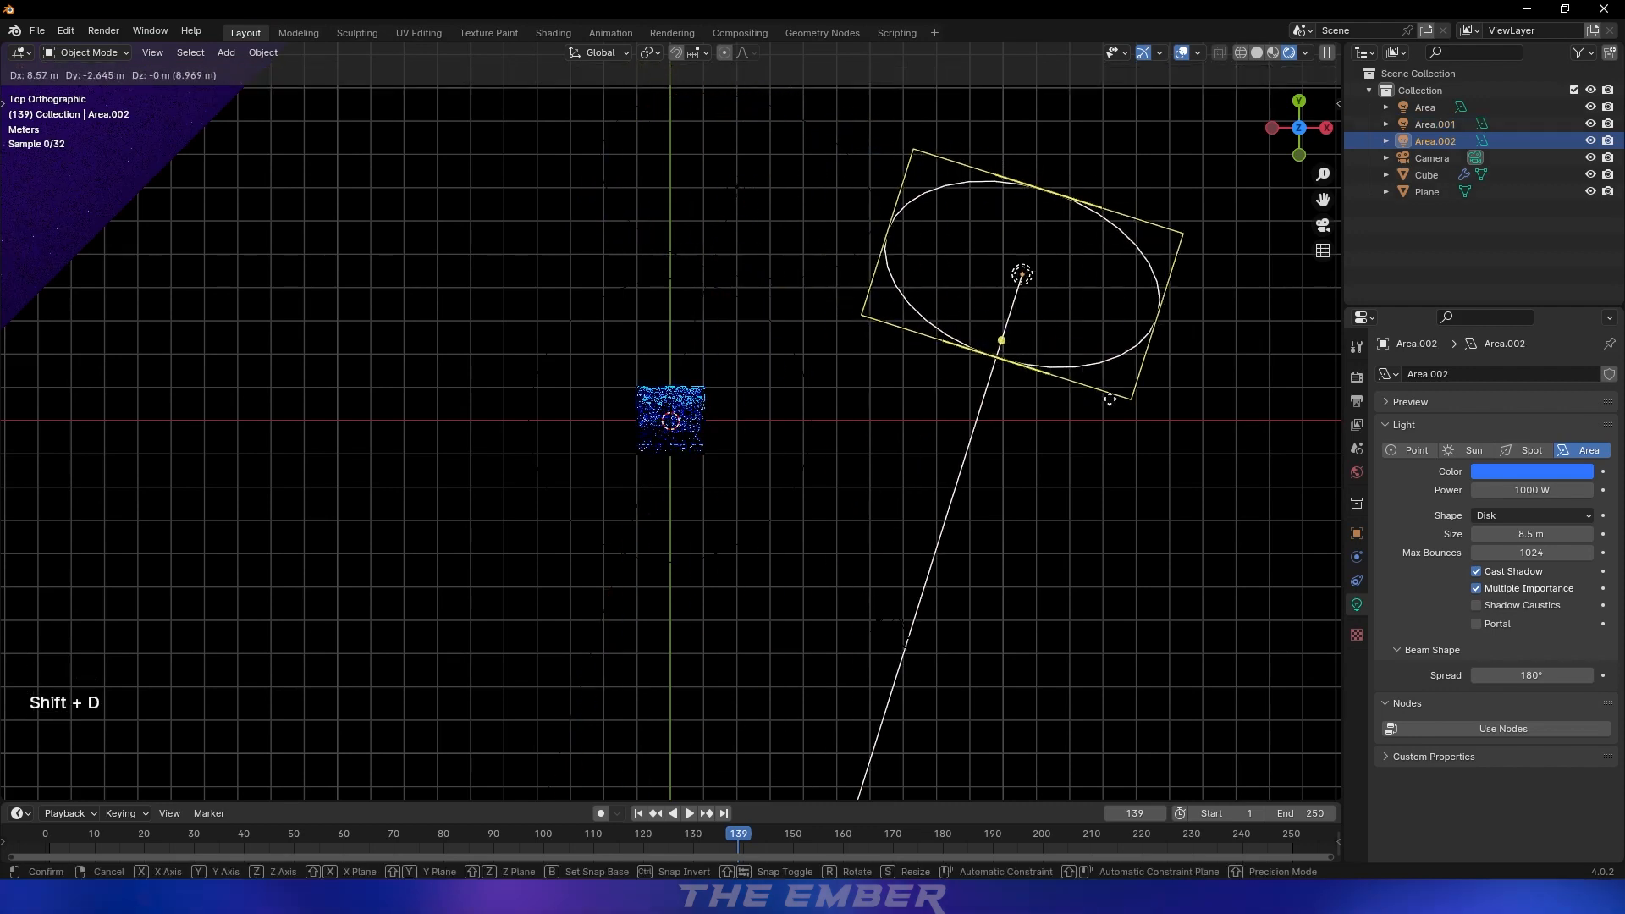
pyautogui.press('r')
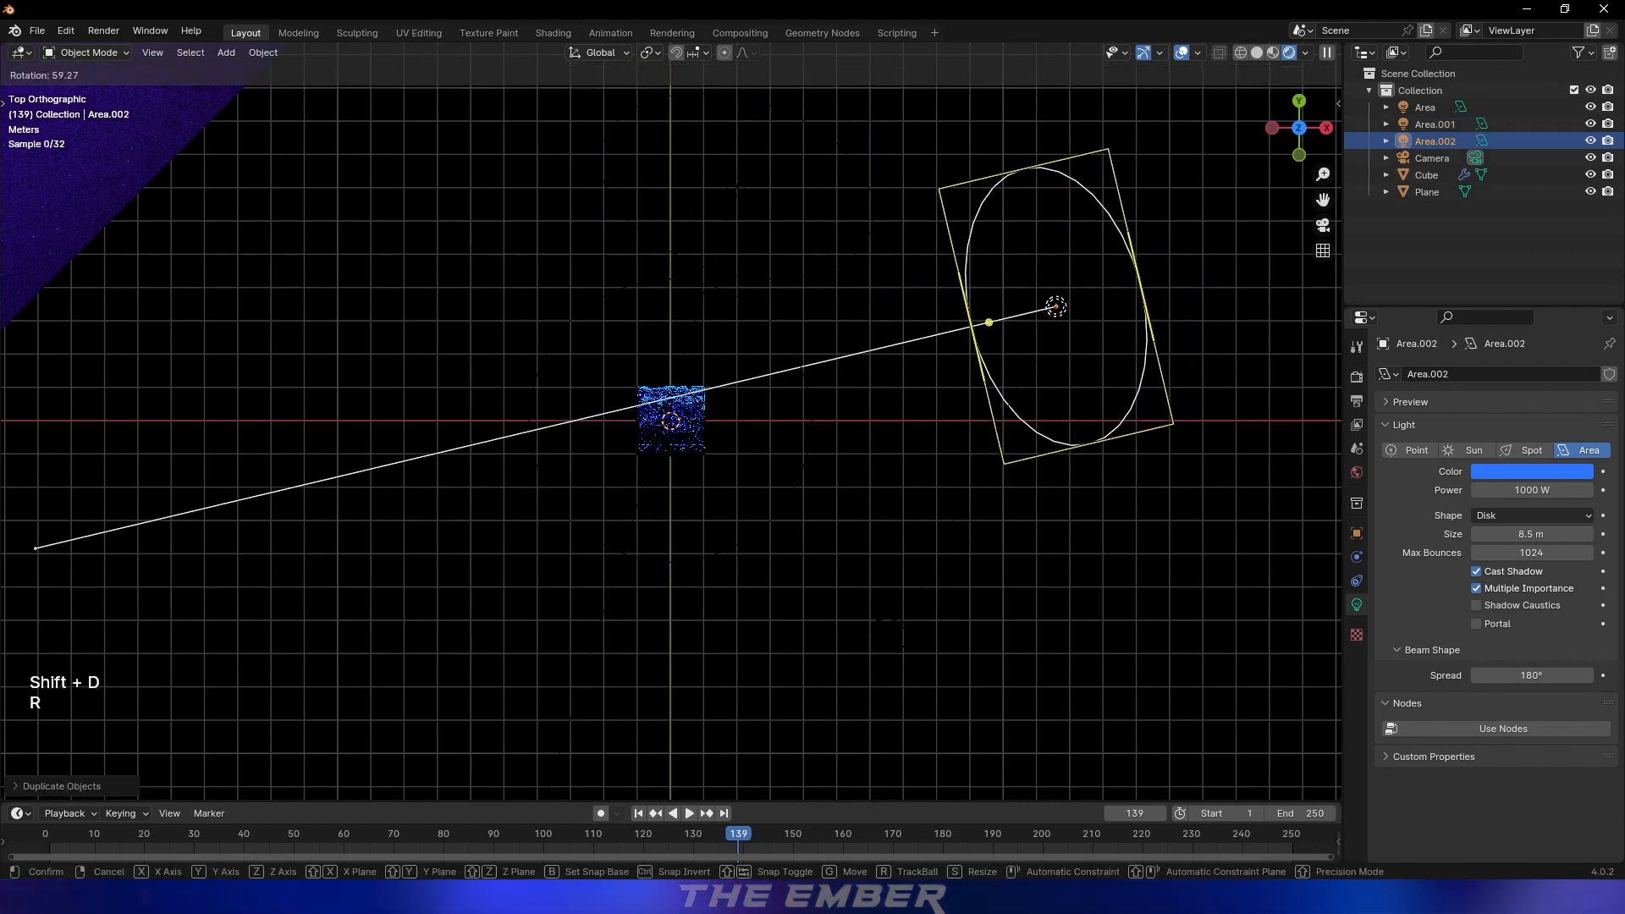
pyautogui.click(970, 610)
pyautogui.moveTo(971, 611); pyautogui.dragTo(1049, 457, button='middle')
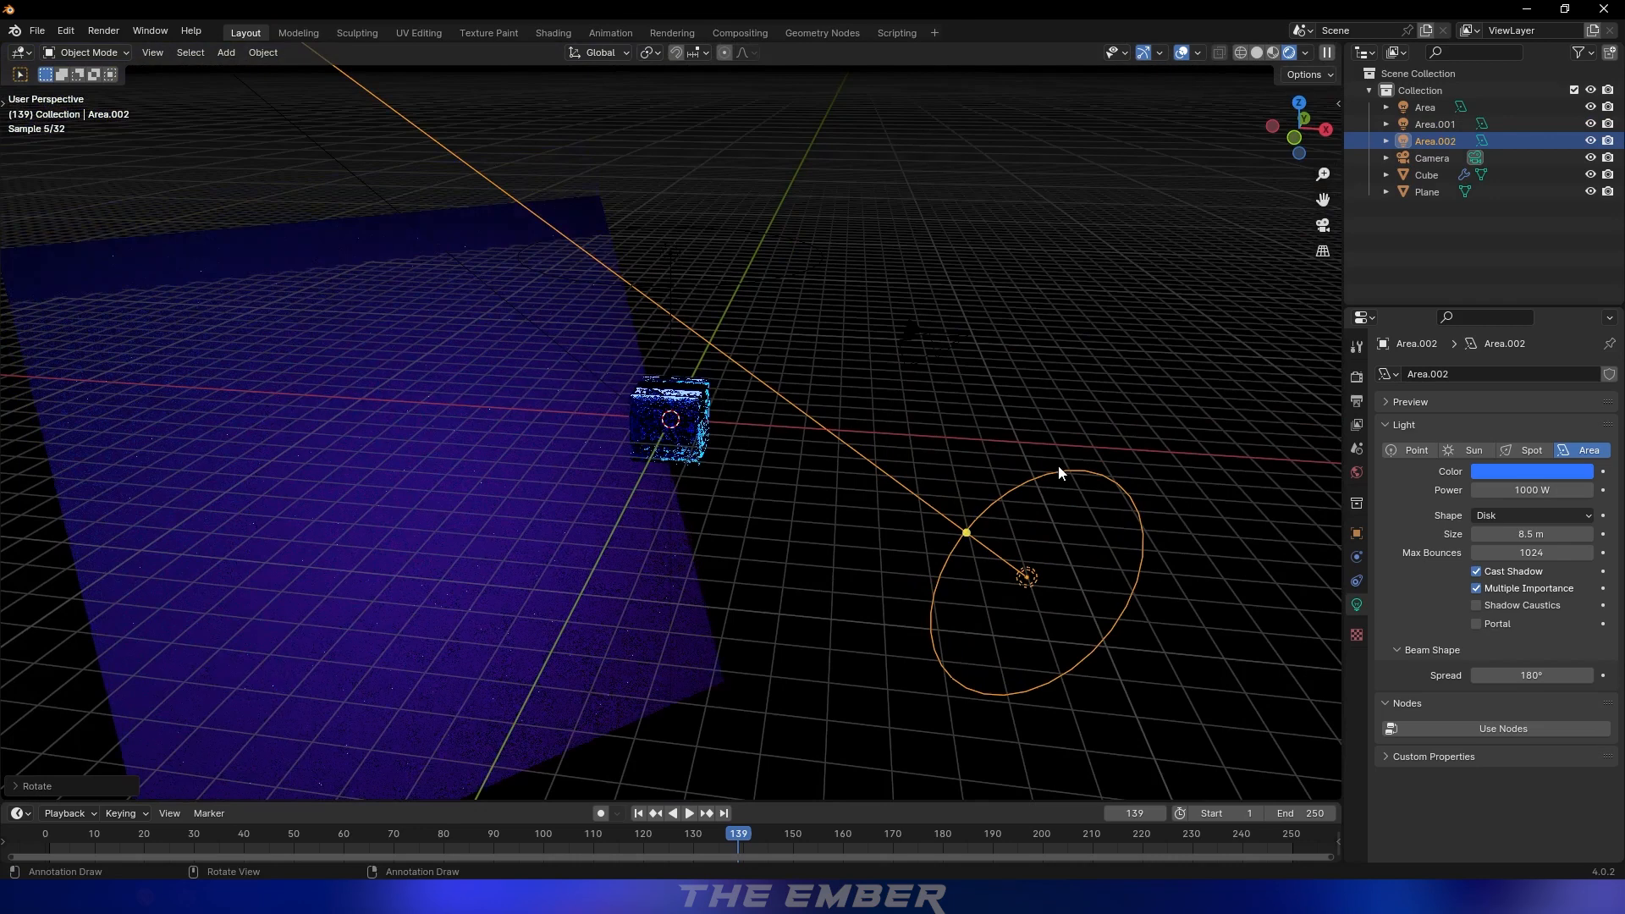
# Aim the third light at the cube with a trackball rotation and a turn around the Z axis
pyautogui.press('r')
pyautogui.press('r')
pyautogui.click(1121, 303)
pyautogui.moveTo(1106, 312); pyautogui.dragTo(1069, 382, button='middle')
pyautogui.press('r')
pyautogui.click(870, 329)
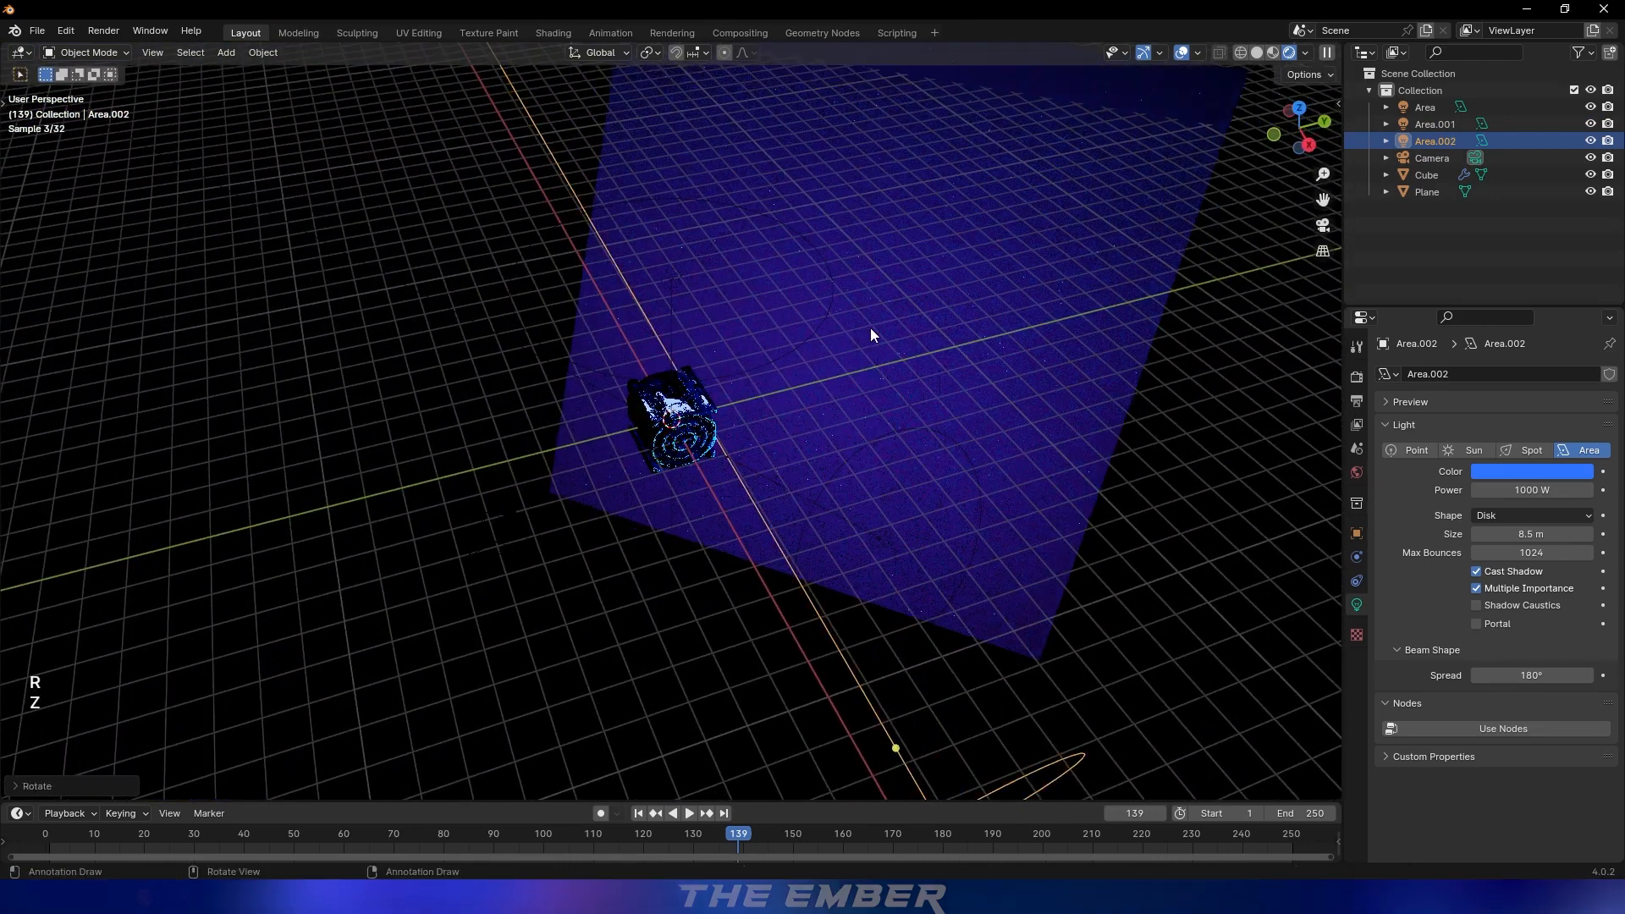
# Reposition the third light in the top view near the X axis, on the cube's positive X side
pyautogui.press('KP_0')
pyautogui.moveTo(867, 322); pyautogui.dragTo(1003, 278, button='middle')
pyautogui.press('KP_7')
pyautogui.press('g')
pyautogui.click(1008, 321)
pyautogui.press('t')
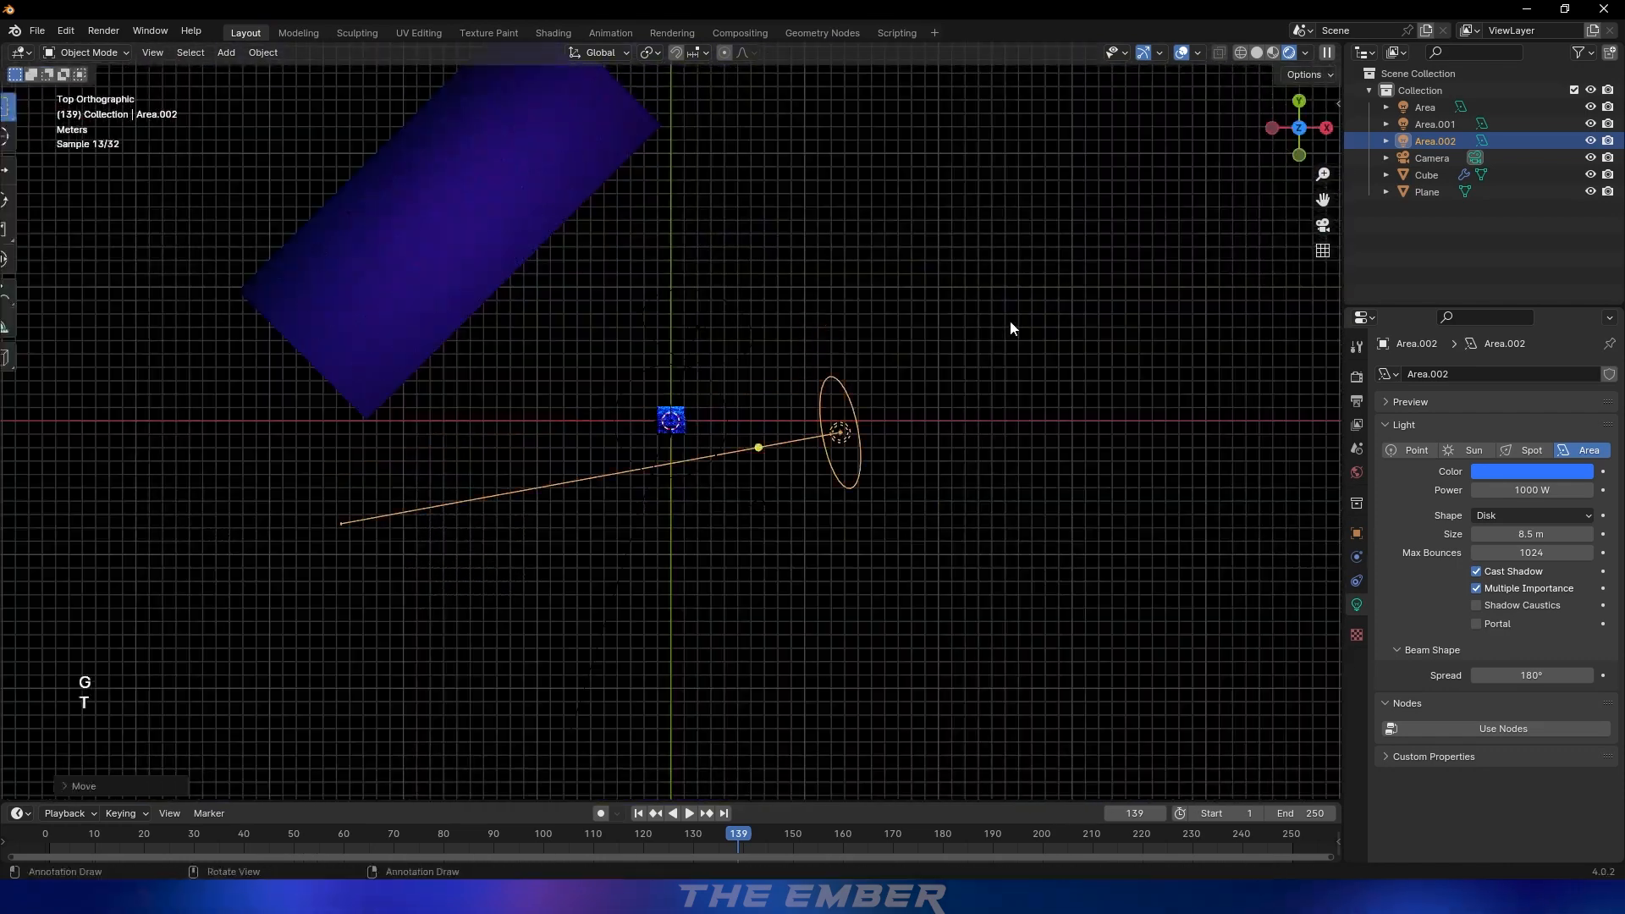
# Turn the third light around the Z axis in the top view so its beam points at the cube
pyautogui.press('z')
pyautogui.press('r')
pyautogui.press('z')
pyautogui.click(854, 309)
# Tilt the third light around its local Y axis in the camera view to direct its beam at the cube
pyautogui.press('KP_0')
pyautogui.scroll(2, 854, 309)
pyautogui.scroll(-4, 854, 309)
pyautogui.press('r')
pyautogui.press('x')
pyautogui.press('x')
pyautogui.press('y')
pyautogui.press('y')
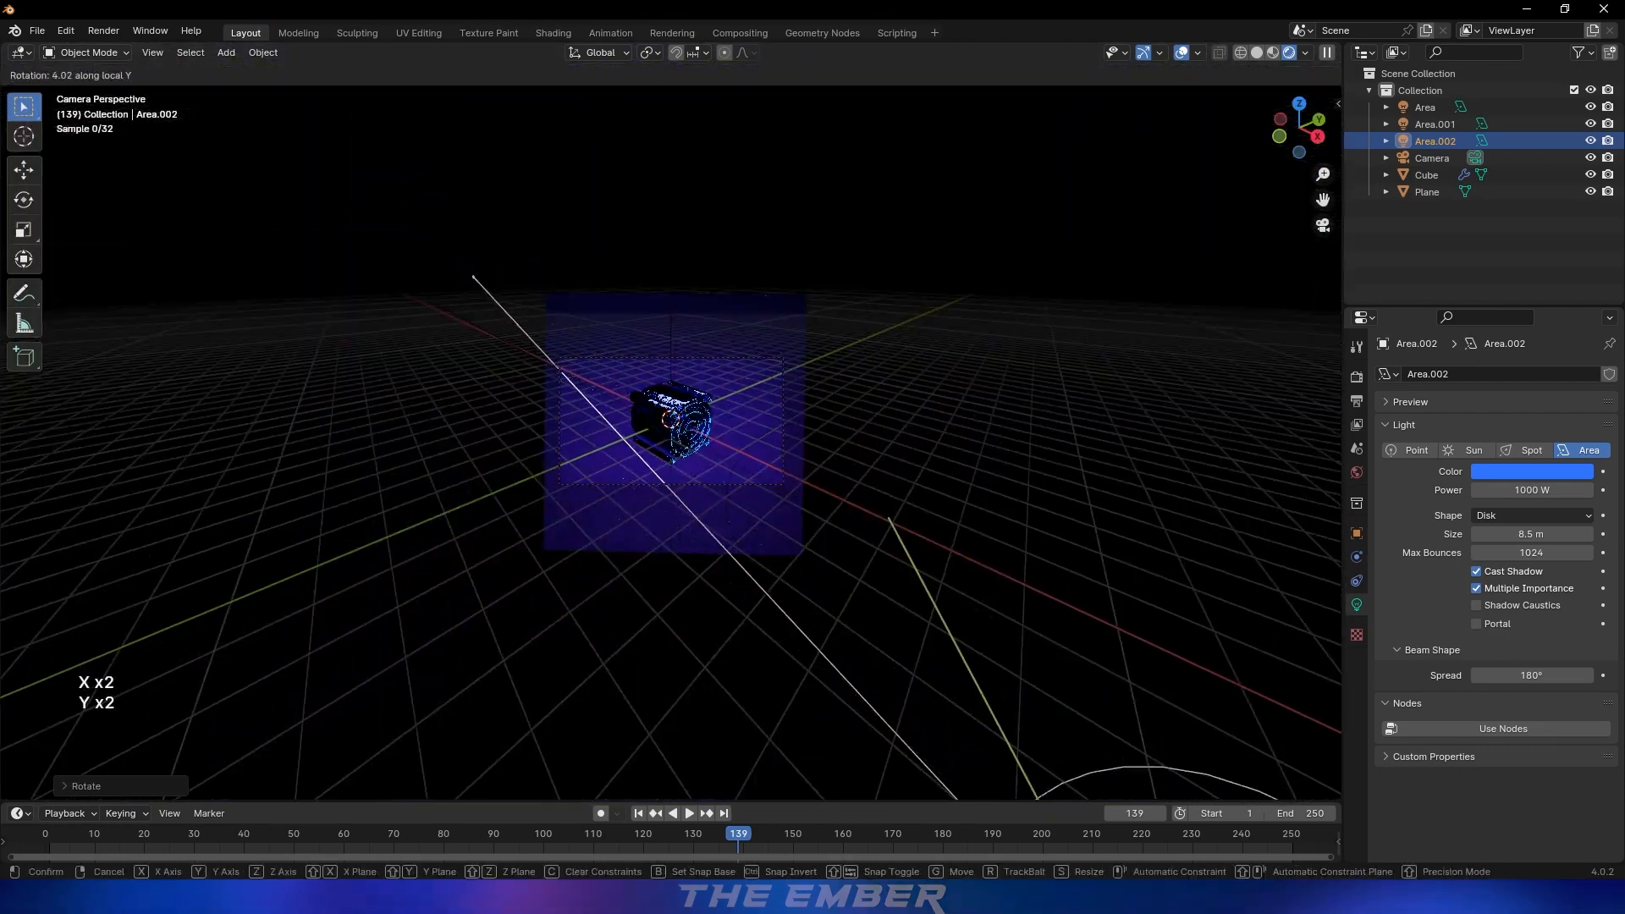
pyautogui.click(871, 322)
# Change the third light's colour to magenta pink and check the lighting in the camera view
pyautogui.moveTo(871, 321); pyautogui.dragTo(778, 320, button='middle')
pyautogui.click(1531, 474)
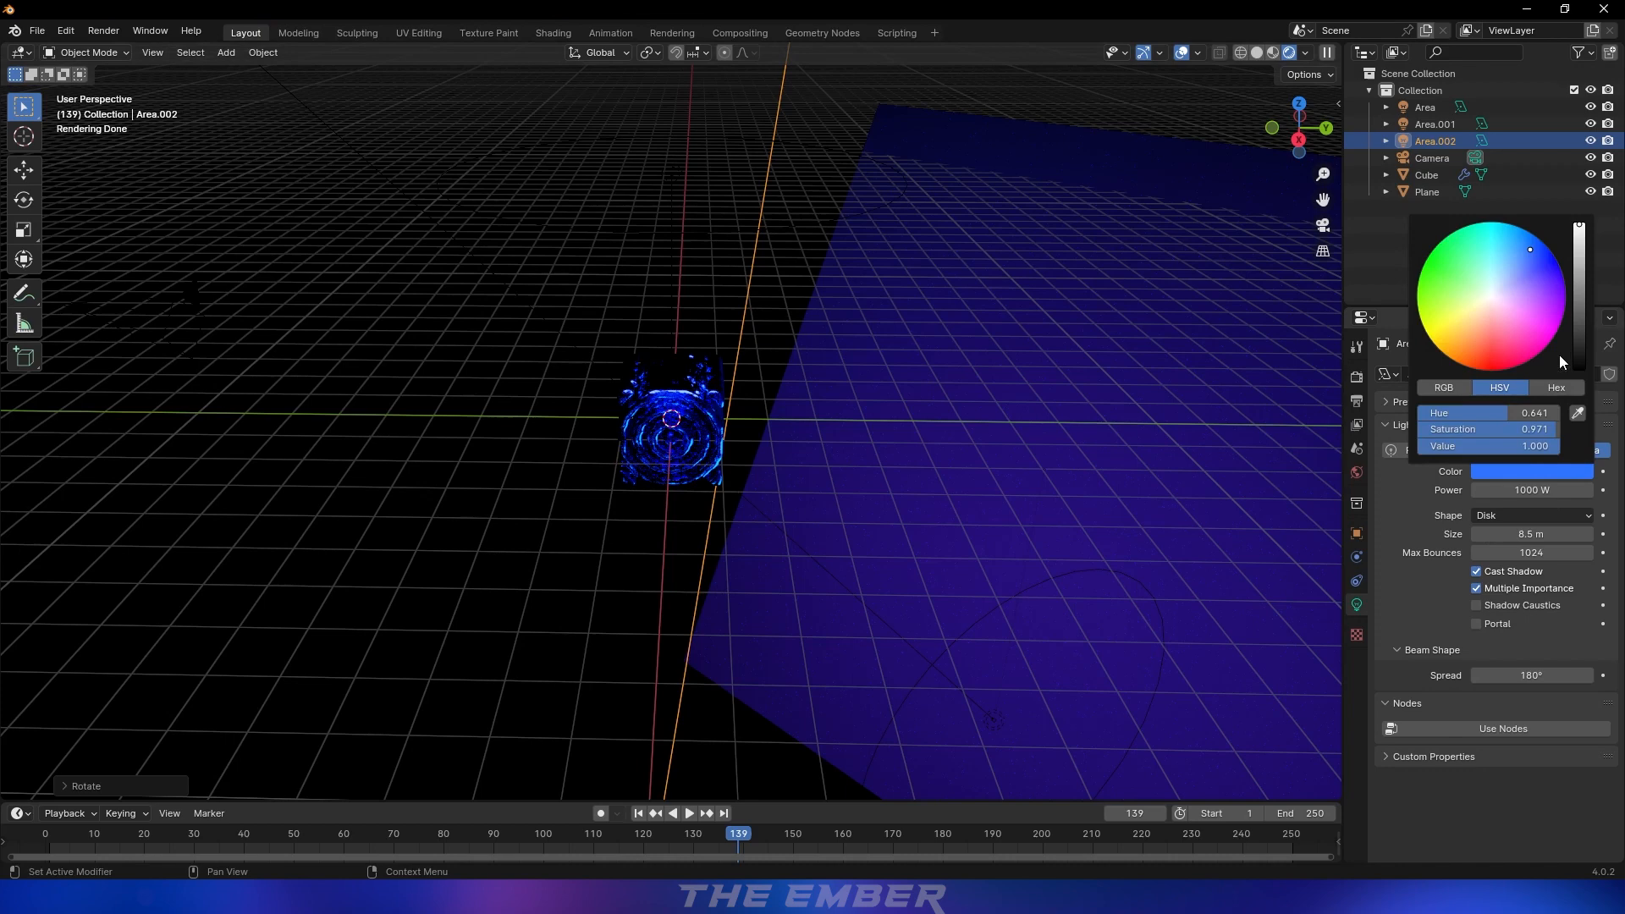
pyautogui.click(1539, 334)
pyautogui.moveTo(346, 440); pyautogui.dragTo(448, 432, button='middle')
pyautogui.press('KP_0')
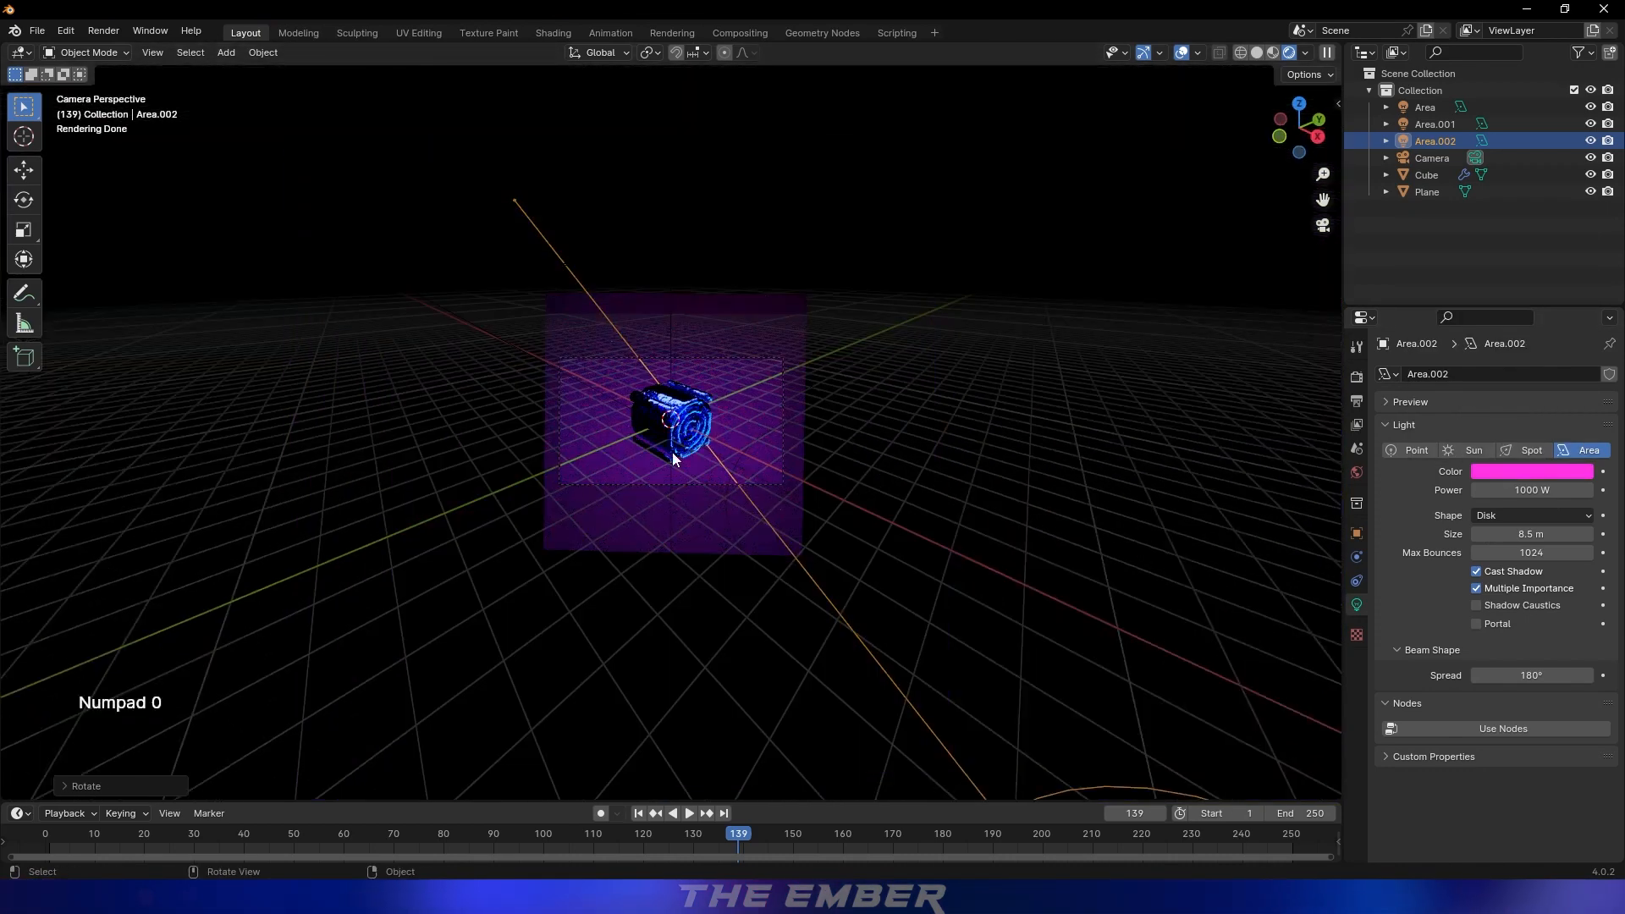
# Move the third light along its local Z axis in two passes to adjust its distance from the cube
pyautogui.scroll(8, 672, 452)
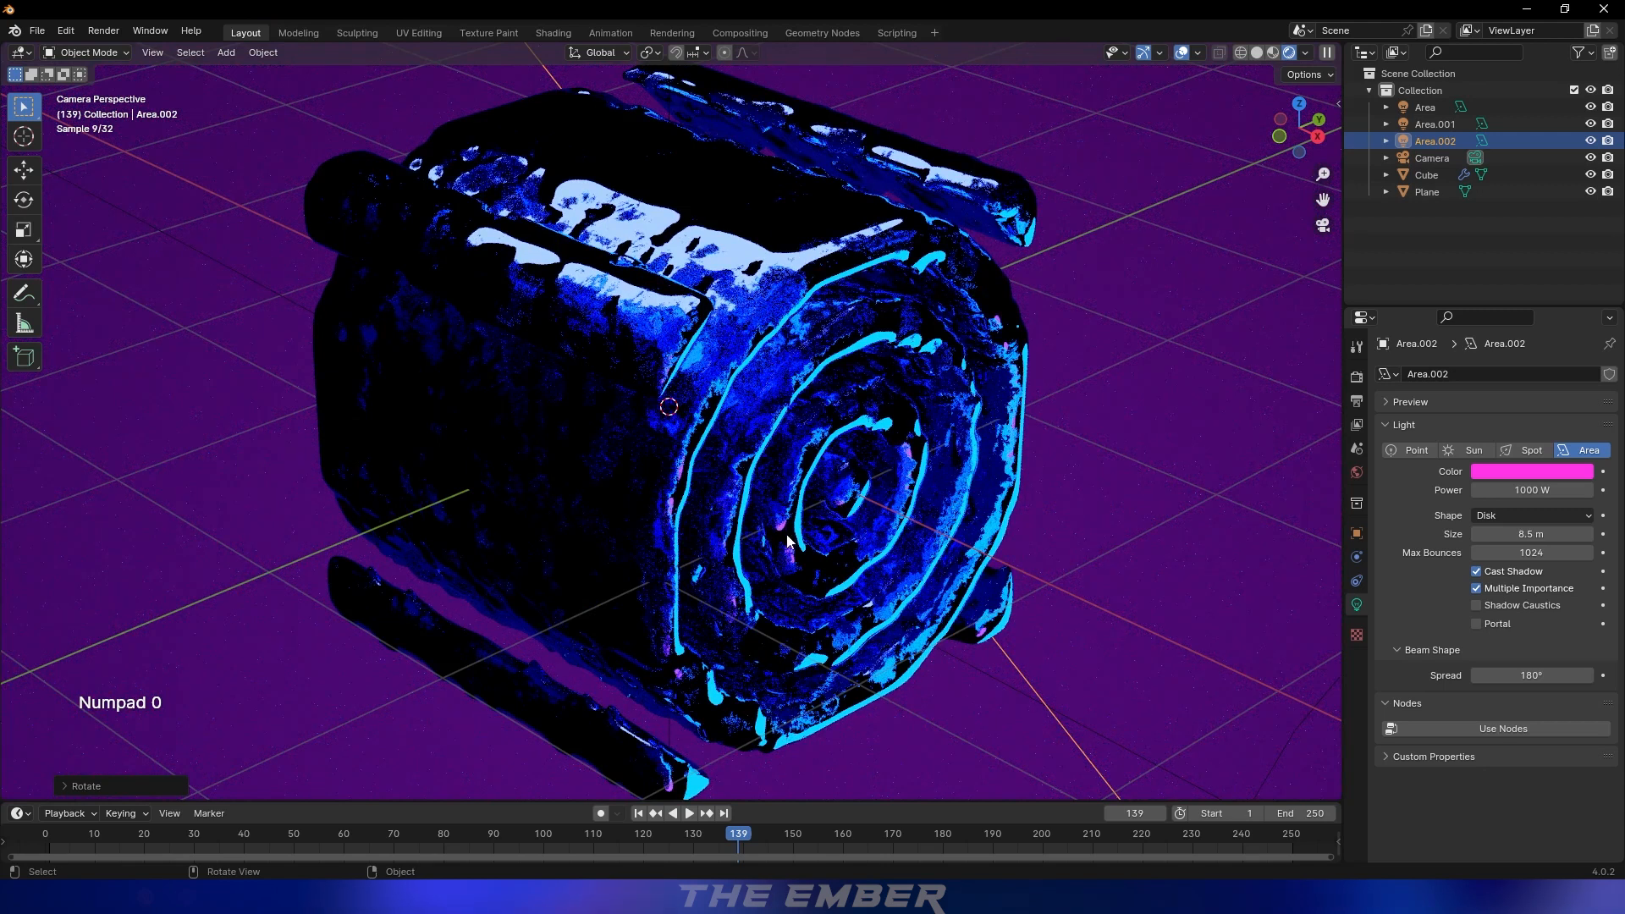
pyautogui.scroll(-8, 891, 490)
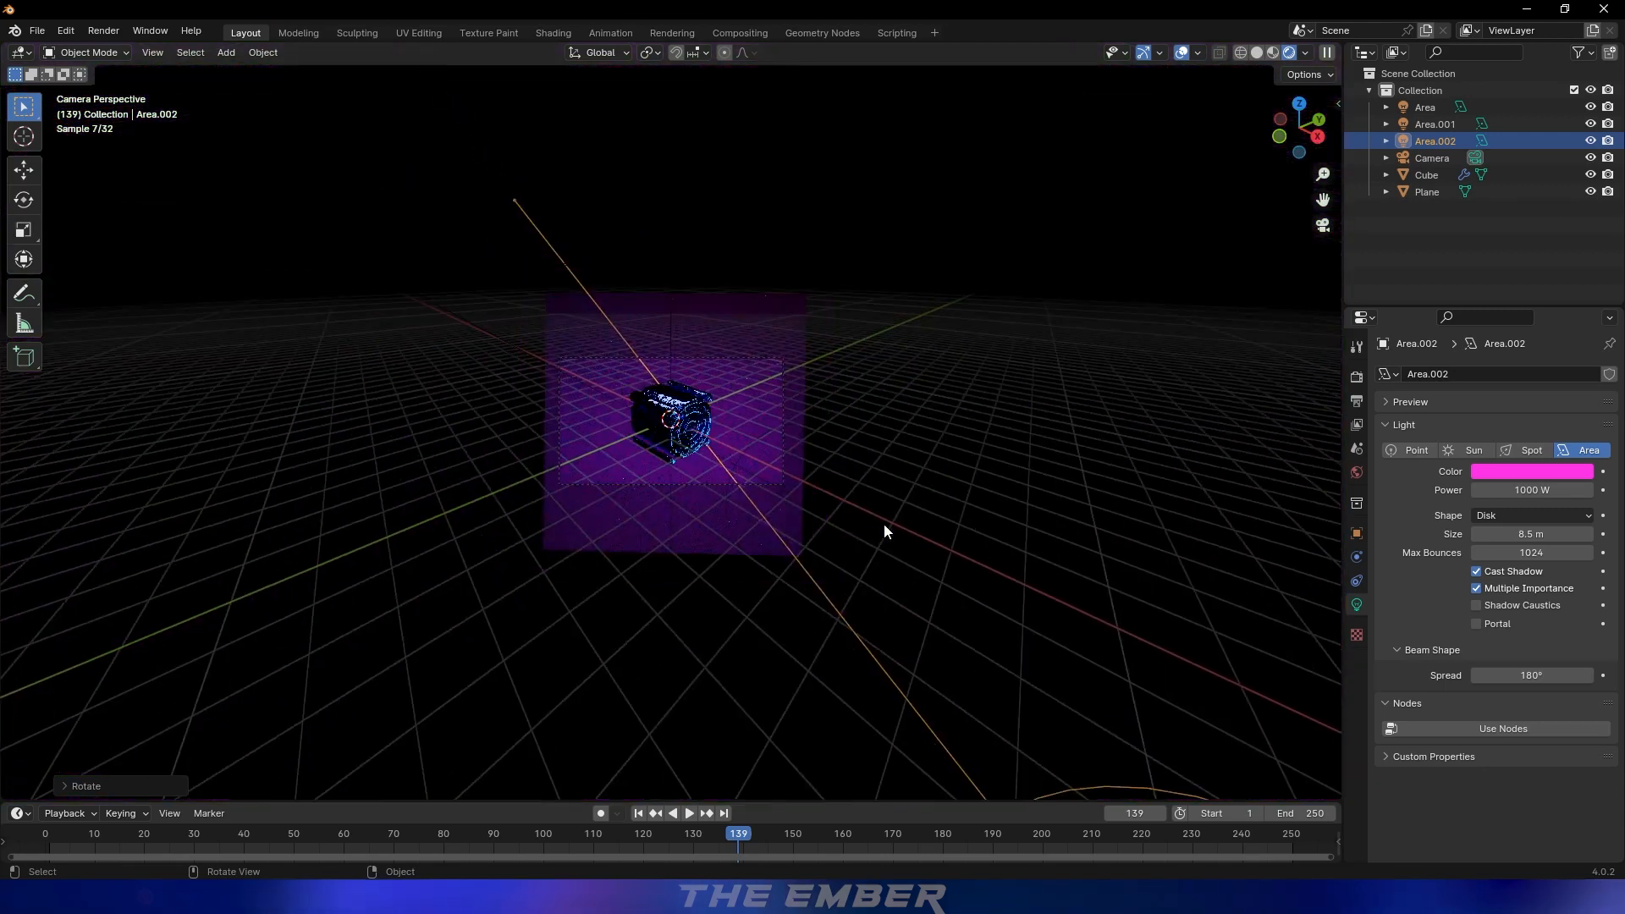
pyautogui.press('g')
pyautogui.press('z')
pyautogui.press('z')
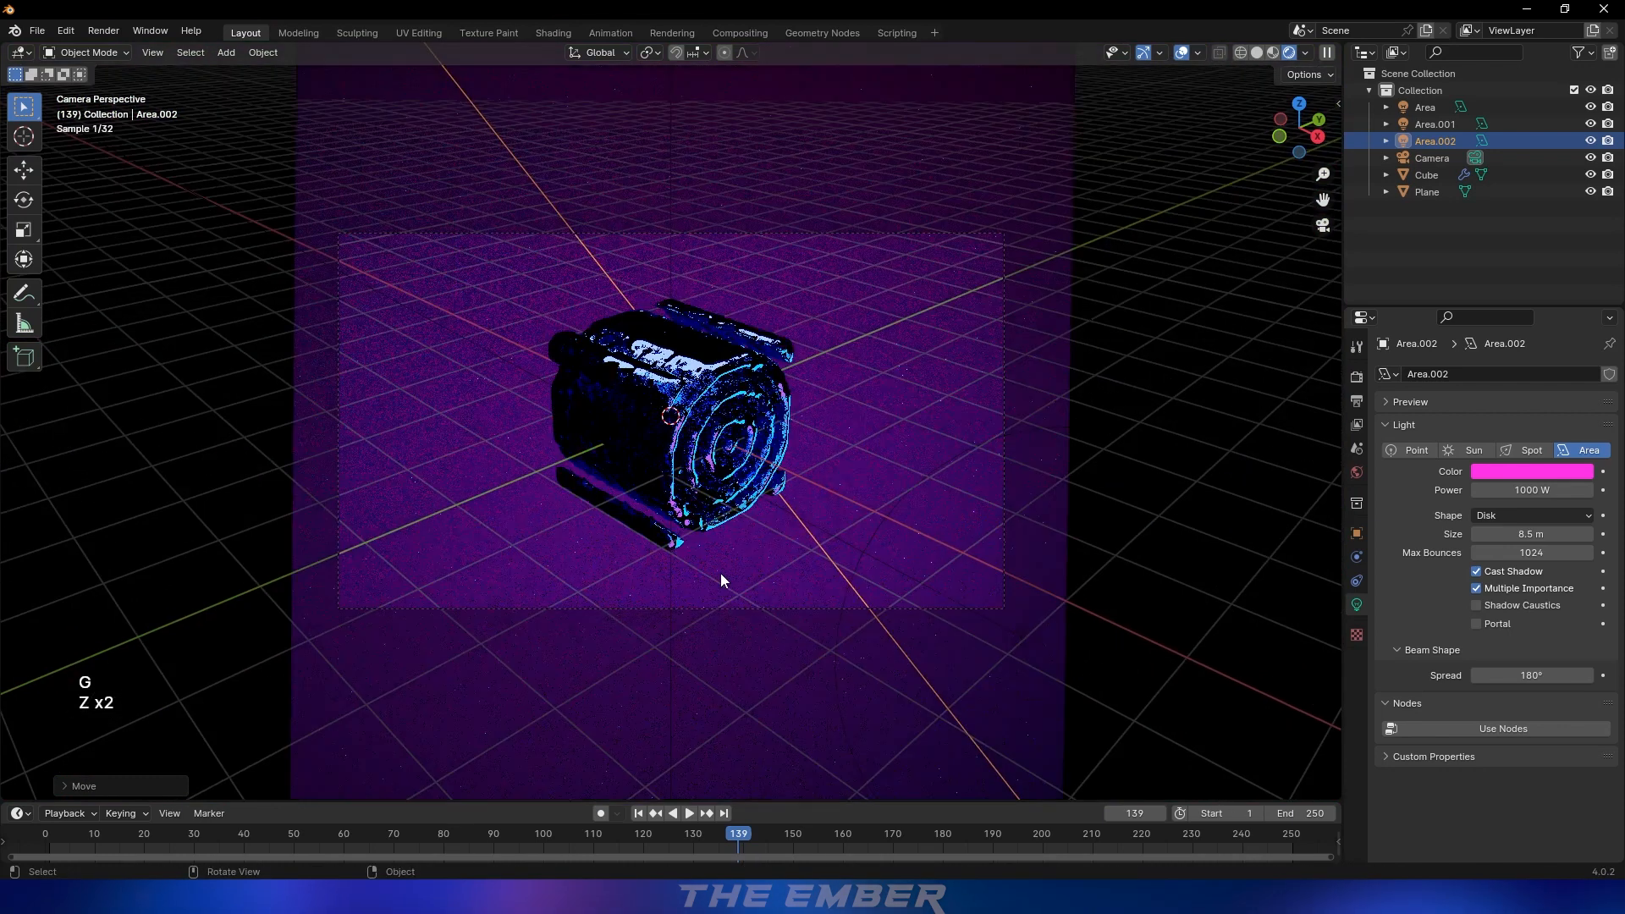
pyautogui.click(721, 581)
pyautogui.press('g')
pyautogui.press('z')
pyautogui.press('z')
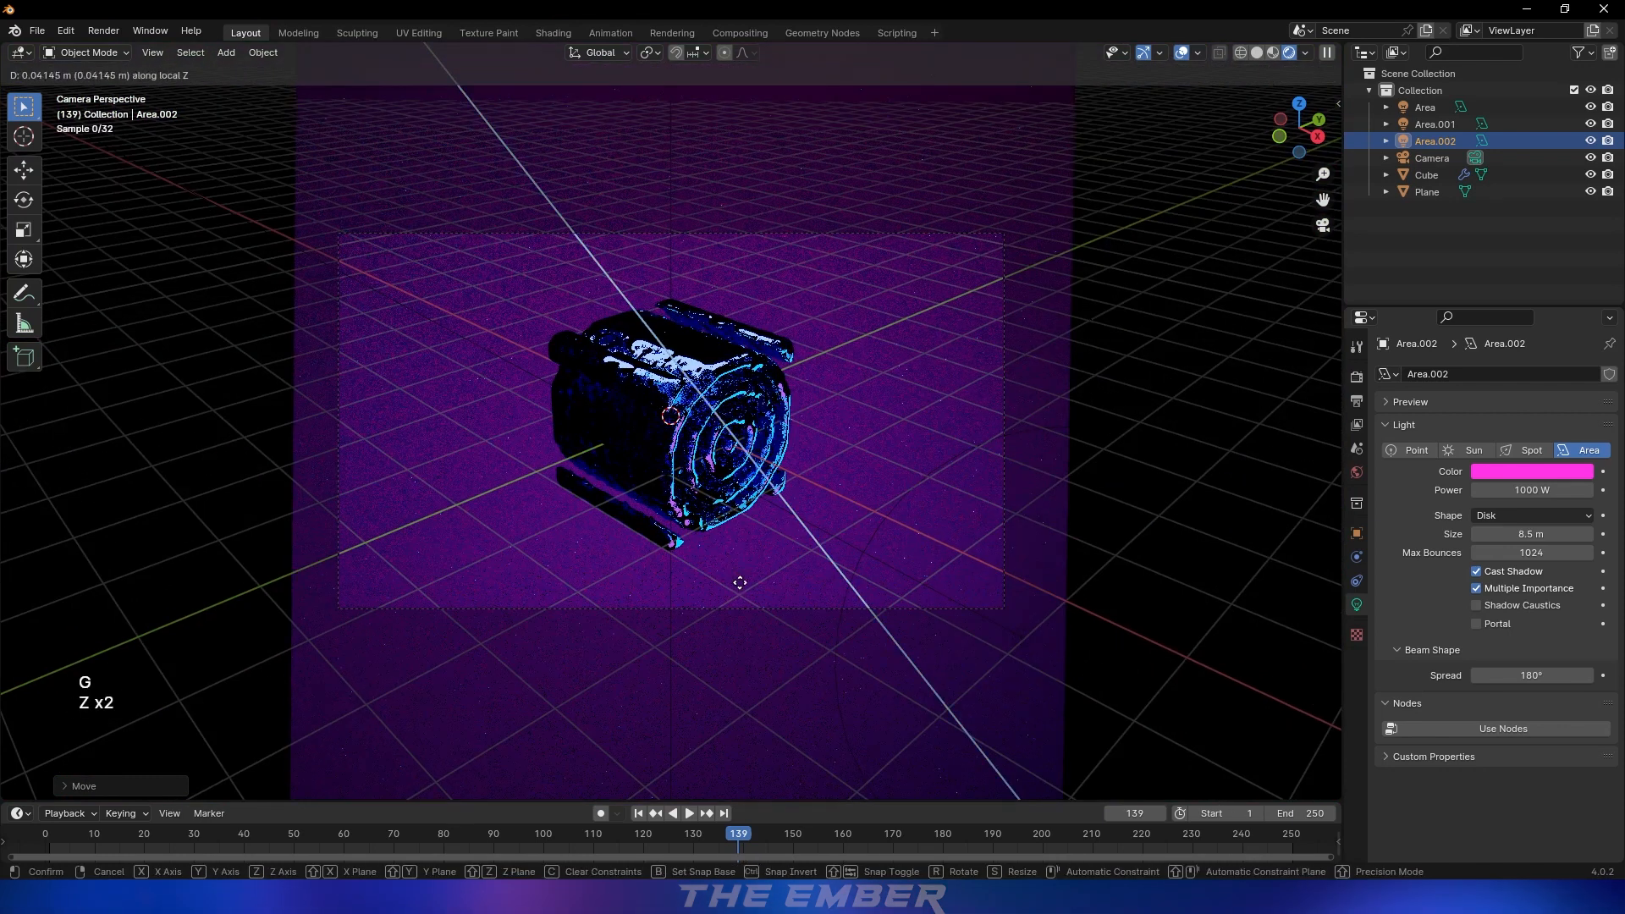
pyautogui.click(812, 653)
# Duplicate the third light in the top view and place the copy, turned toward the cube, on the cube's negative Y side
pyautogui.moveTo(878, 456); pyautogui.dragTo(860, 471, button='middle')
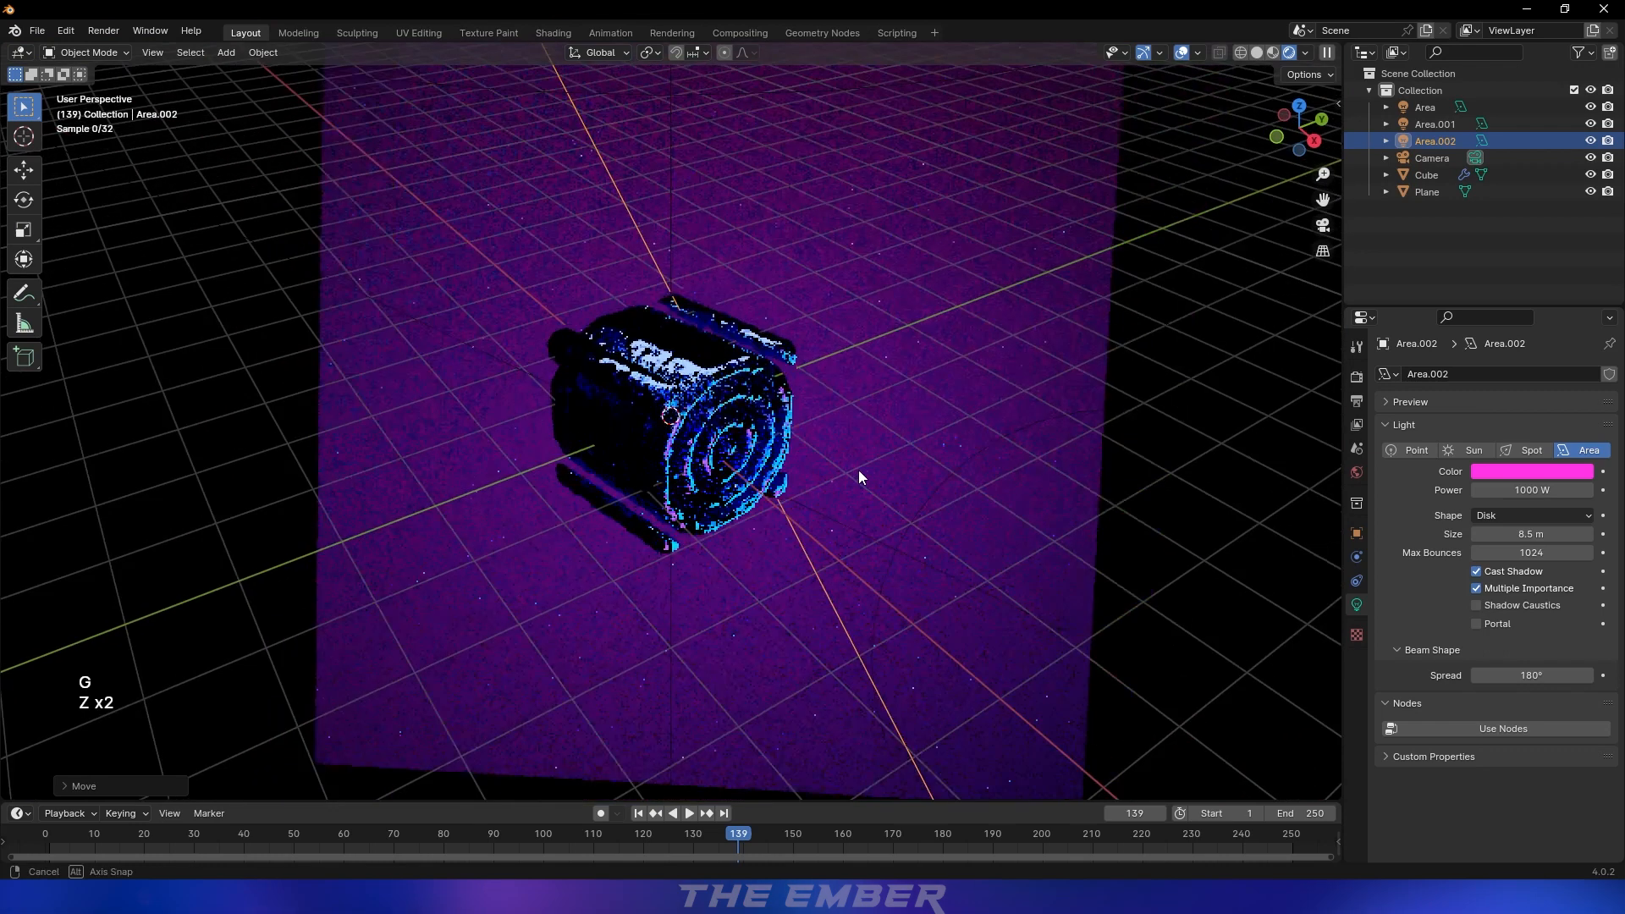
pyautogui.scroll(-4, 859, 471)
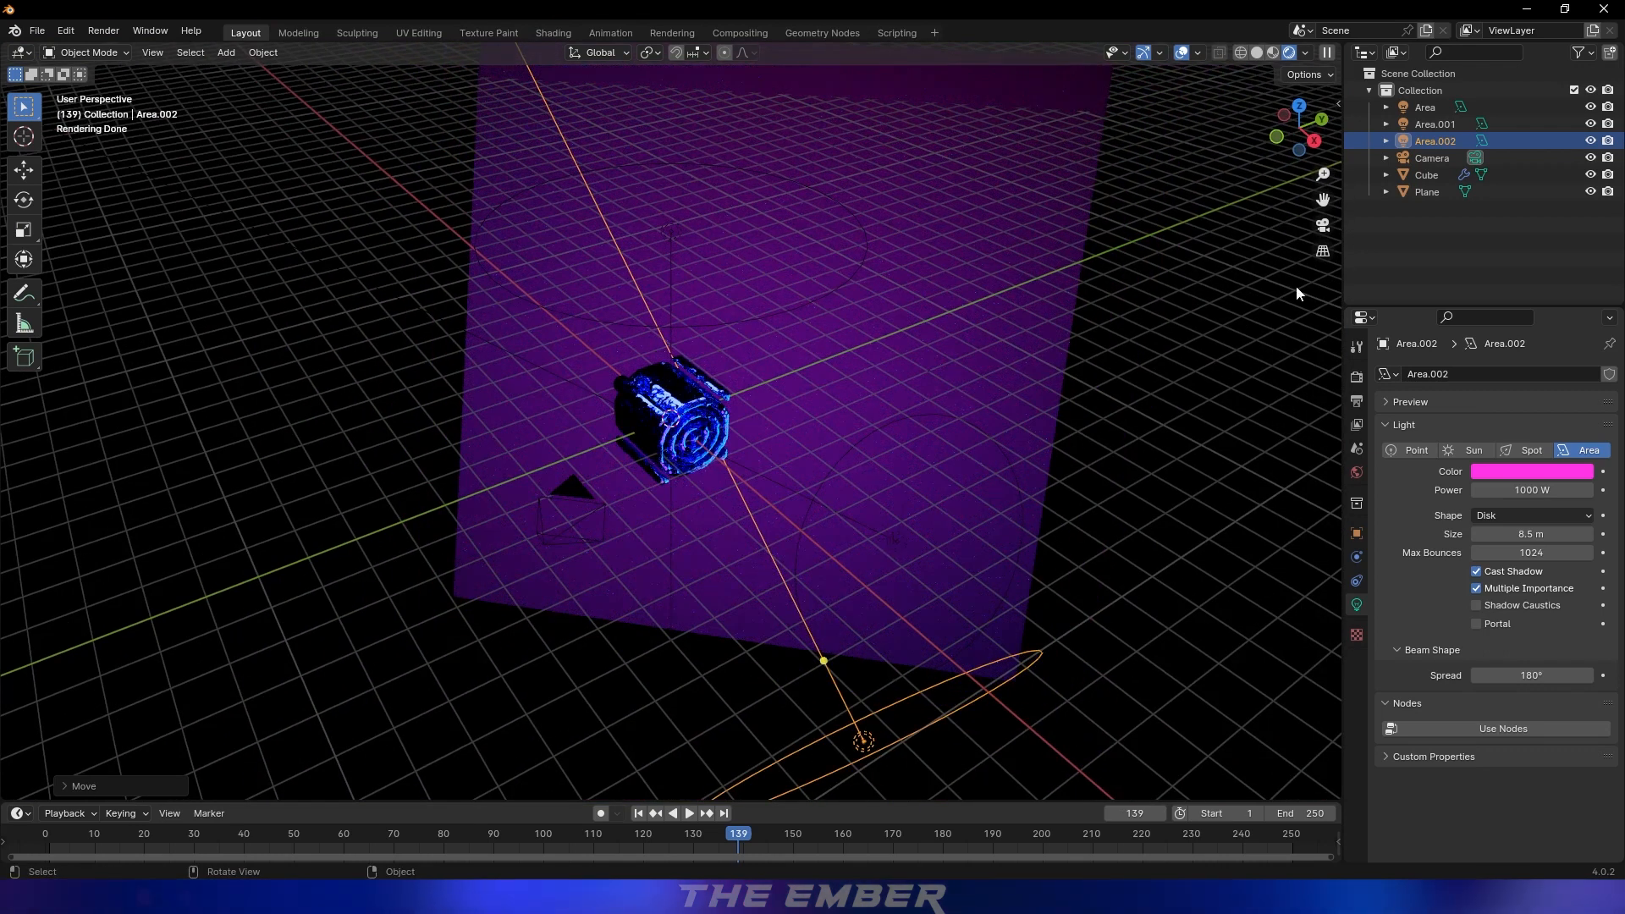
pyautogui.click(1300, 104)
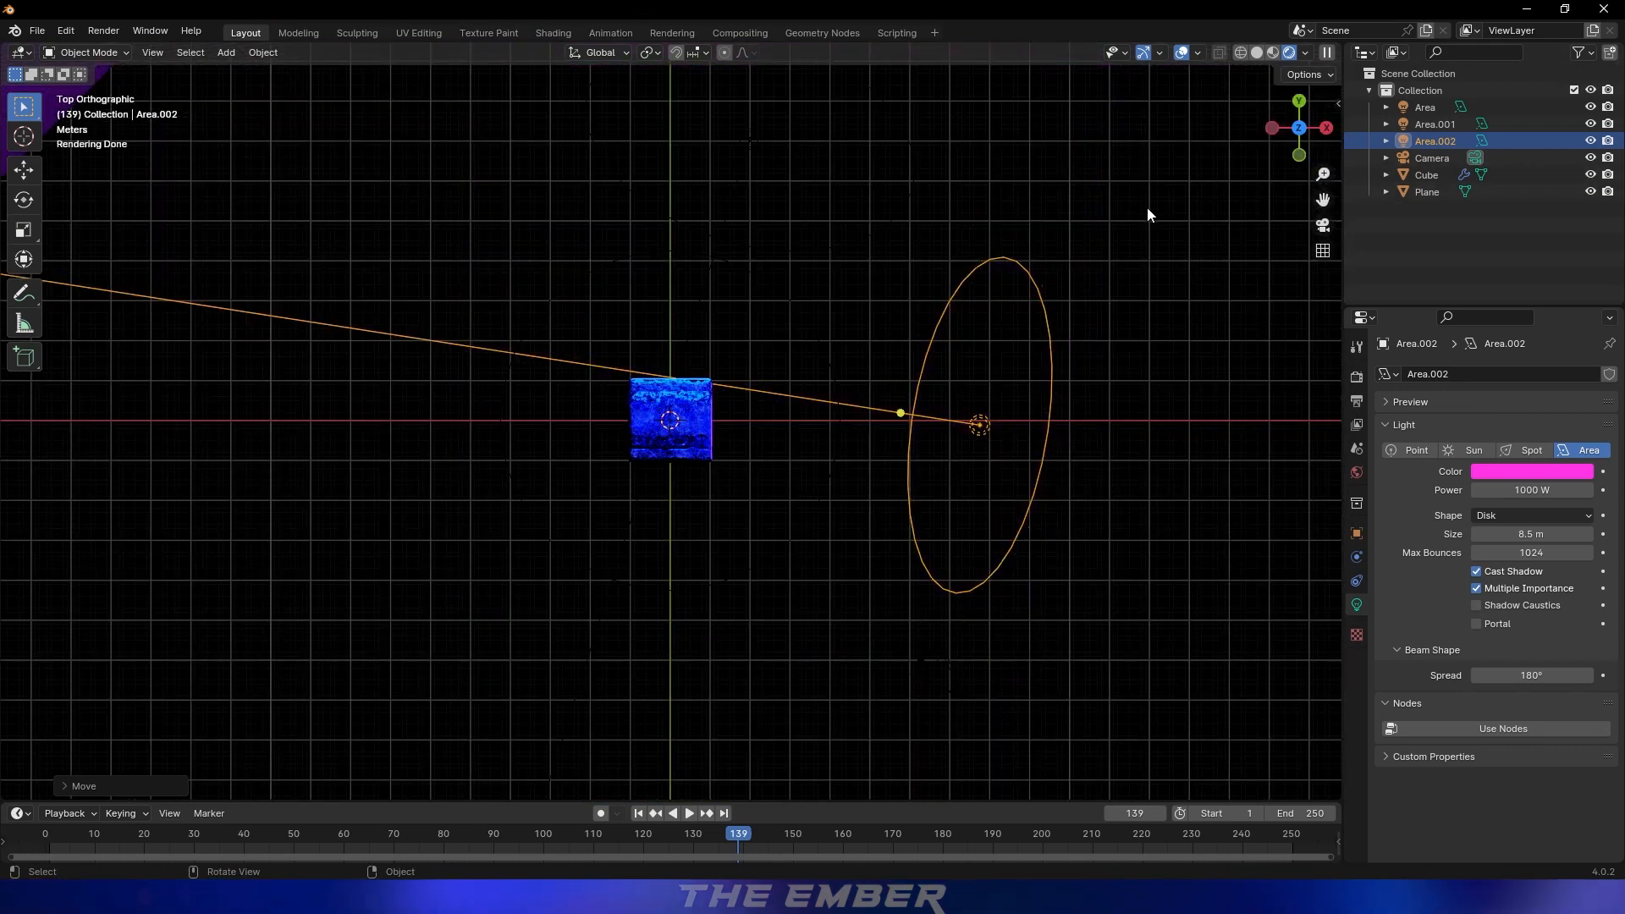
pyautogui.hotkey('shift', 'd')
pyautogui.press('r')
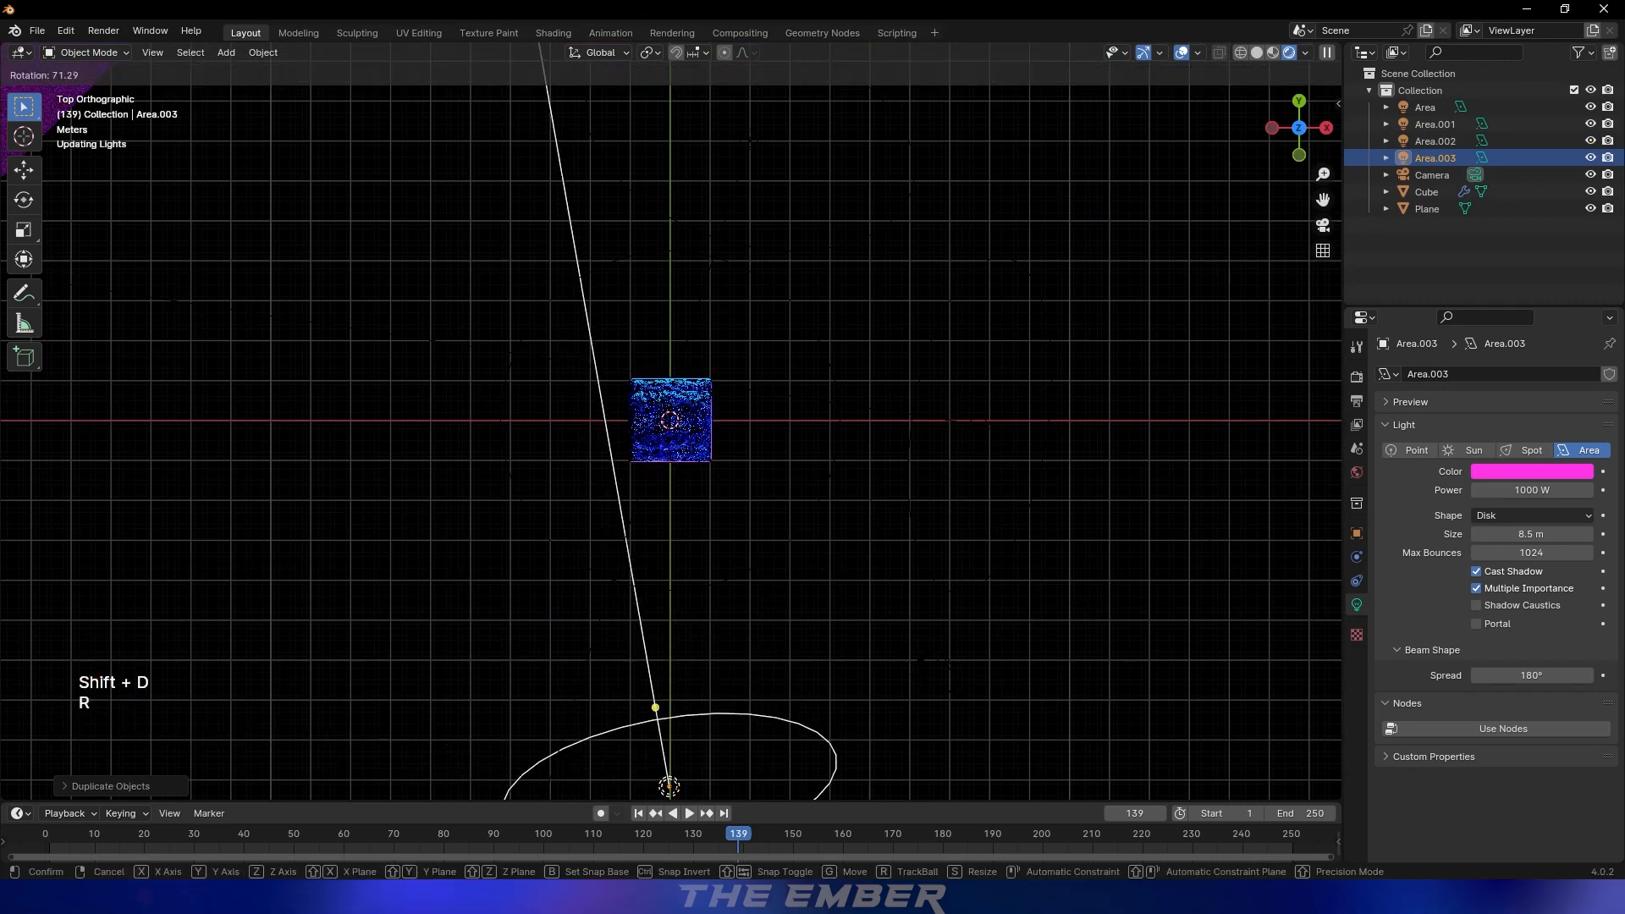
pyautogui.click(670, 333)
# Turn the fourth light around the Z axis and check its effect in the camera view
pyautogui.moveTo(670, 334); pyautogui.dragTo(729, 226, button='middle')
pyautogui.press('z')
pyautogui.press('KP_0')
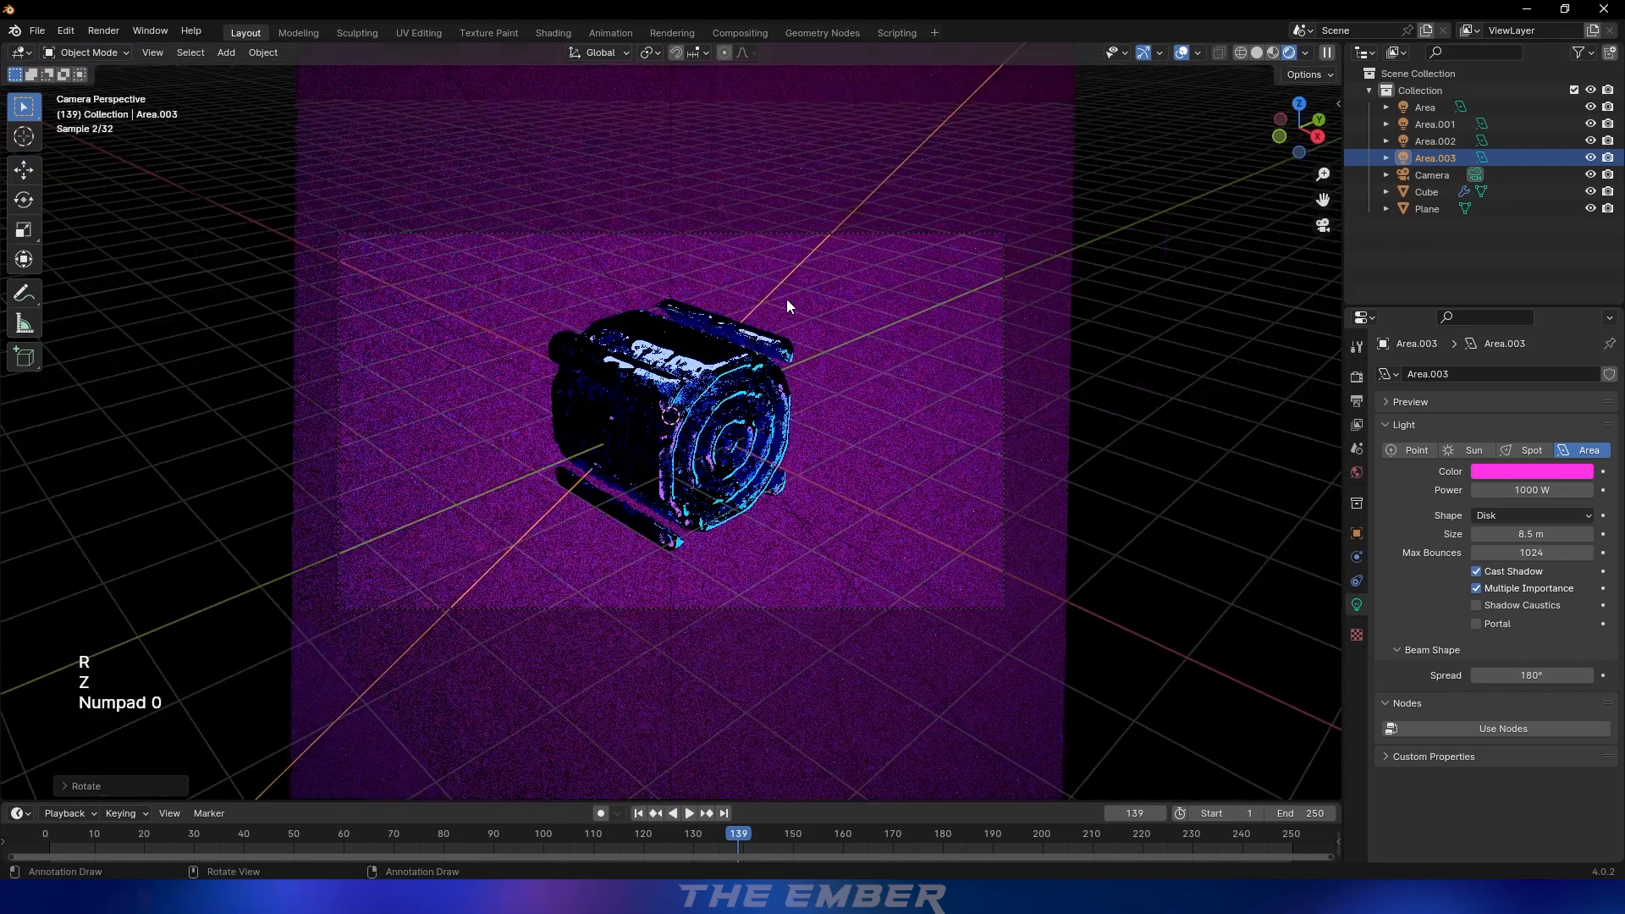
pyautogui.moveTo(829, 297); pyautogui.dragTo(861, 283, button='middle')
pyautogui.press('KP_0')
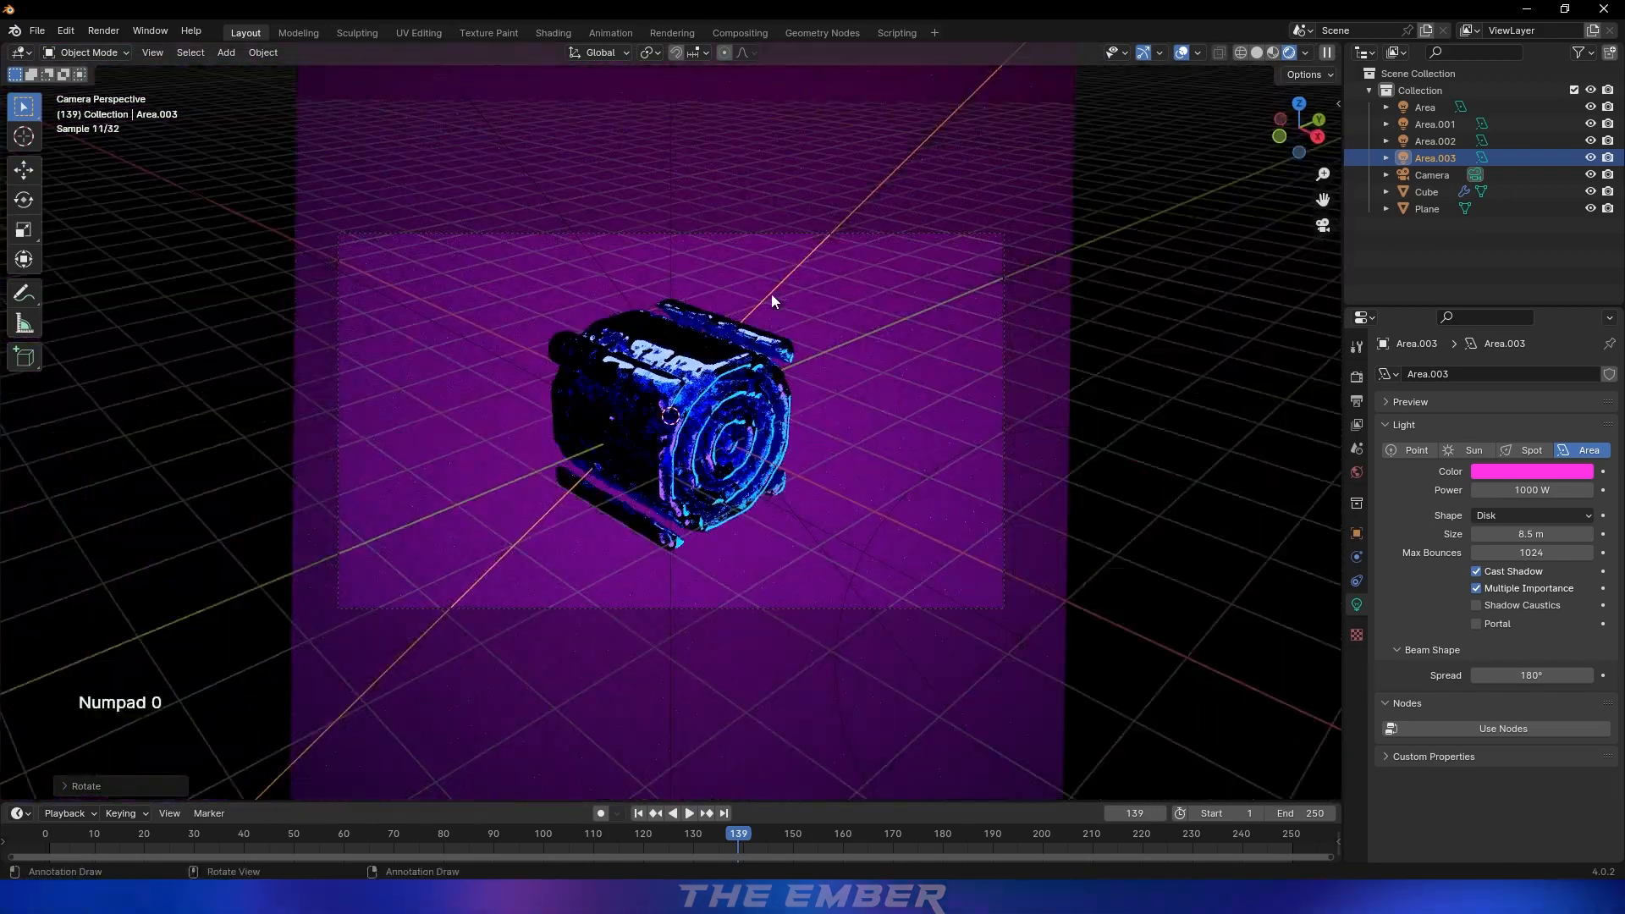
# Reposition the fourth light in the top view and rotate it so its beam faces the cube
pyautogui.moveTo(733, 293); pyautogui.dragTo(679, 364, button='middle')
pyautogui.click(1298, 114)
pyautogui.scroll(-6, 773, 358)
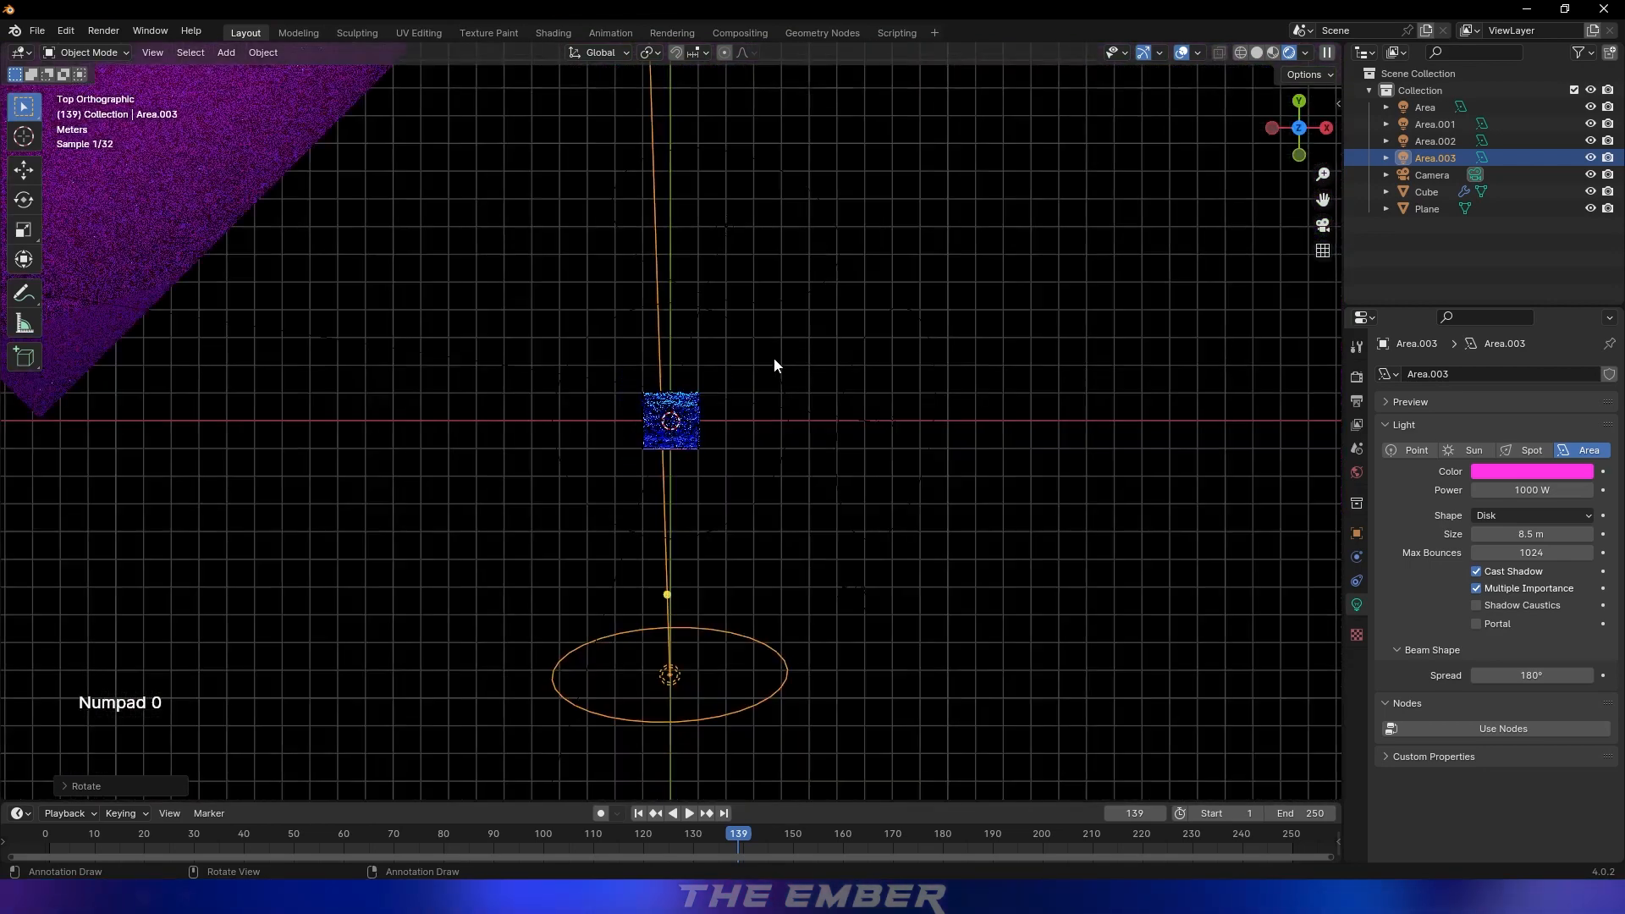
pyautogui.scroll(-4, 775, 358)
pyautogui.press('g')
pyautogui.click(854, 357)
pyautogui.press('r')
pyautogui.click(774, 277)
# Adjust the fourth light's height along the global Z axis from the camera view
pyautogui.press('KP_0')
pyautogui.scroll(-4, 771, 292)
pyautogui.press('g')
pyautogui.press('z')
pyautogui.click(669, 606)
# Rotate the fourth light around the X axis and around the Z axis to aim it at the cube
pyautogui.moveTo(668, 605); pyautogui.dragTo(559, 525, button='middle')
pyautogui.press('r')
pyautogui.press('x')
pyautogui.click(623, 579)
pyautogui.press('r')
pyautogui.press('z')
pyautogui.click(732, 597)
# Tilt the fourth light around its local Y axis until its beam is directed toward the cube
pyautogui.press('r')
pyautogui.press('y')
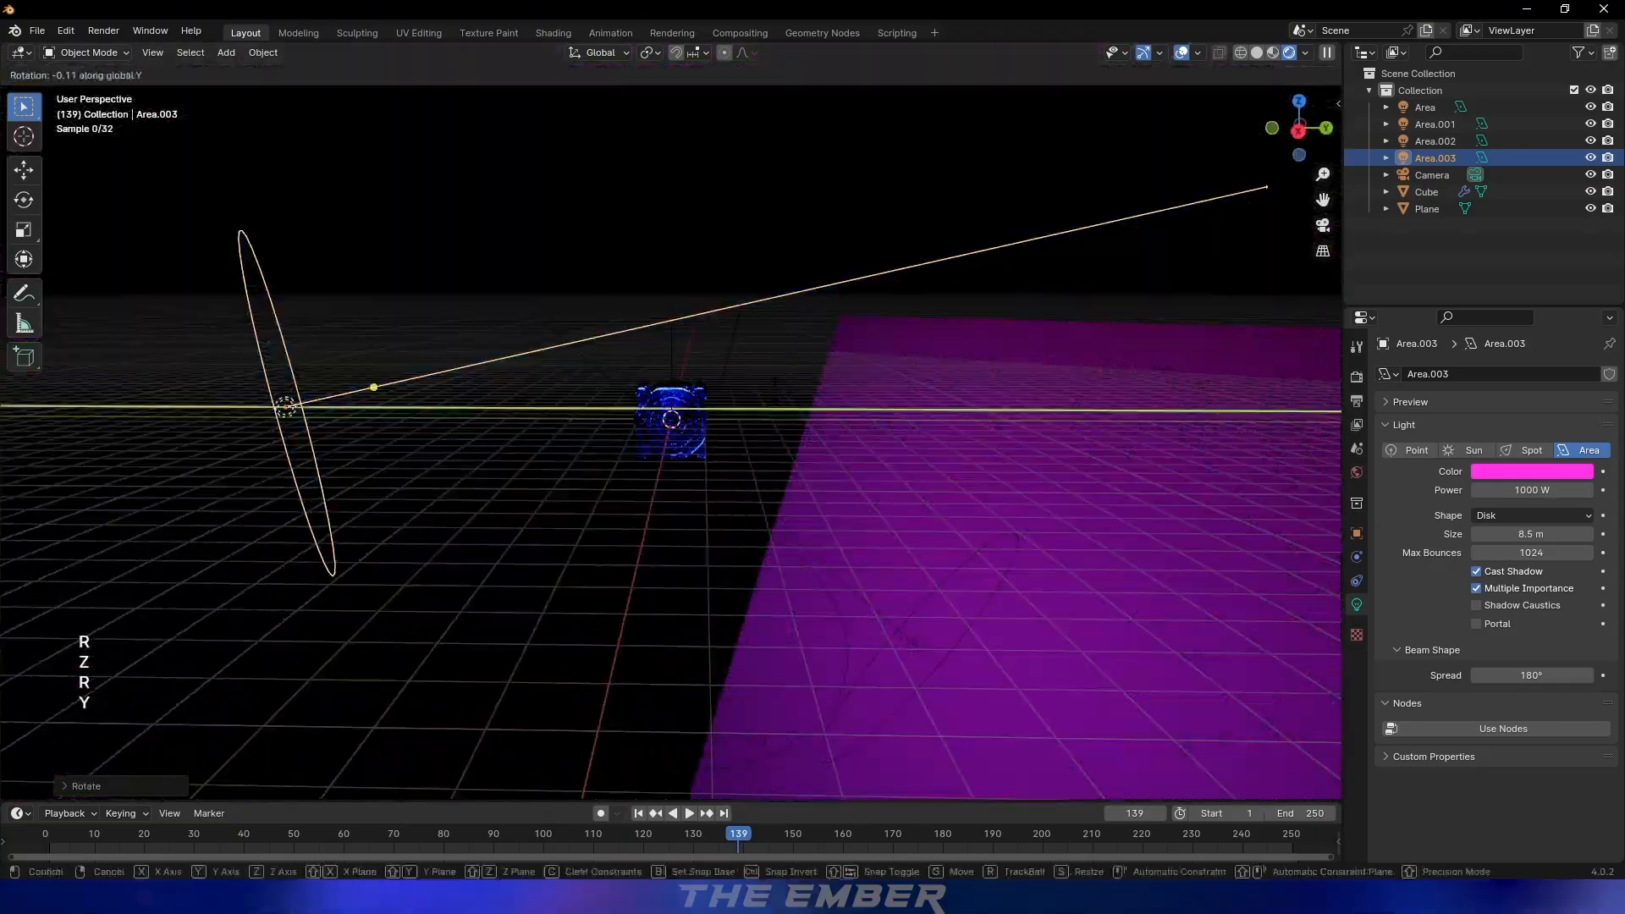
pyautogui.press('y')
pyautogui.press('y')
pyautogui.click(745, 520)
pyautogui.moveTo(744, 520); pyautogui.dragTo(888, 608, button='middle')
pyautogui.press('t')
pyautogui.press('y')
pyautogui.press('y')
pyautogui.press('r')
pyautogui.press('y')
pyautogui.press('y')
pyautogui.click(998, 622)
# Lower the fourth light about 2 m along the global Z axis and return to the camera view
pyautogui.moveTo(999, 621); pyautogui.dragTo(896, 556, button='middle')
pyautogui.press('g')
pyautogui.press('z')
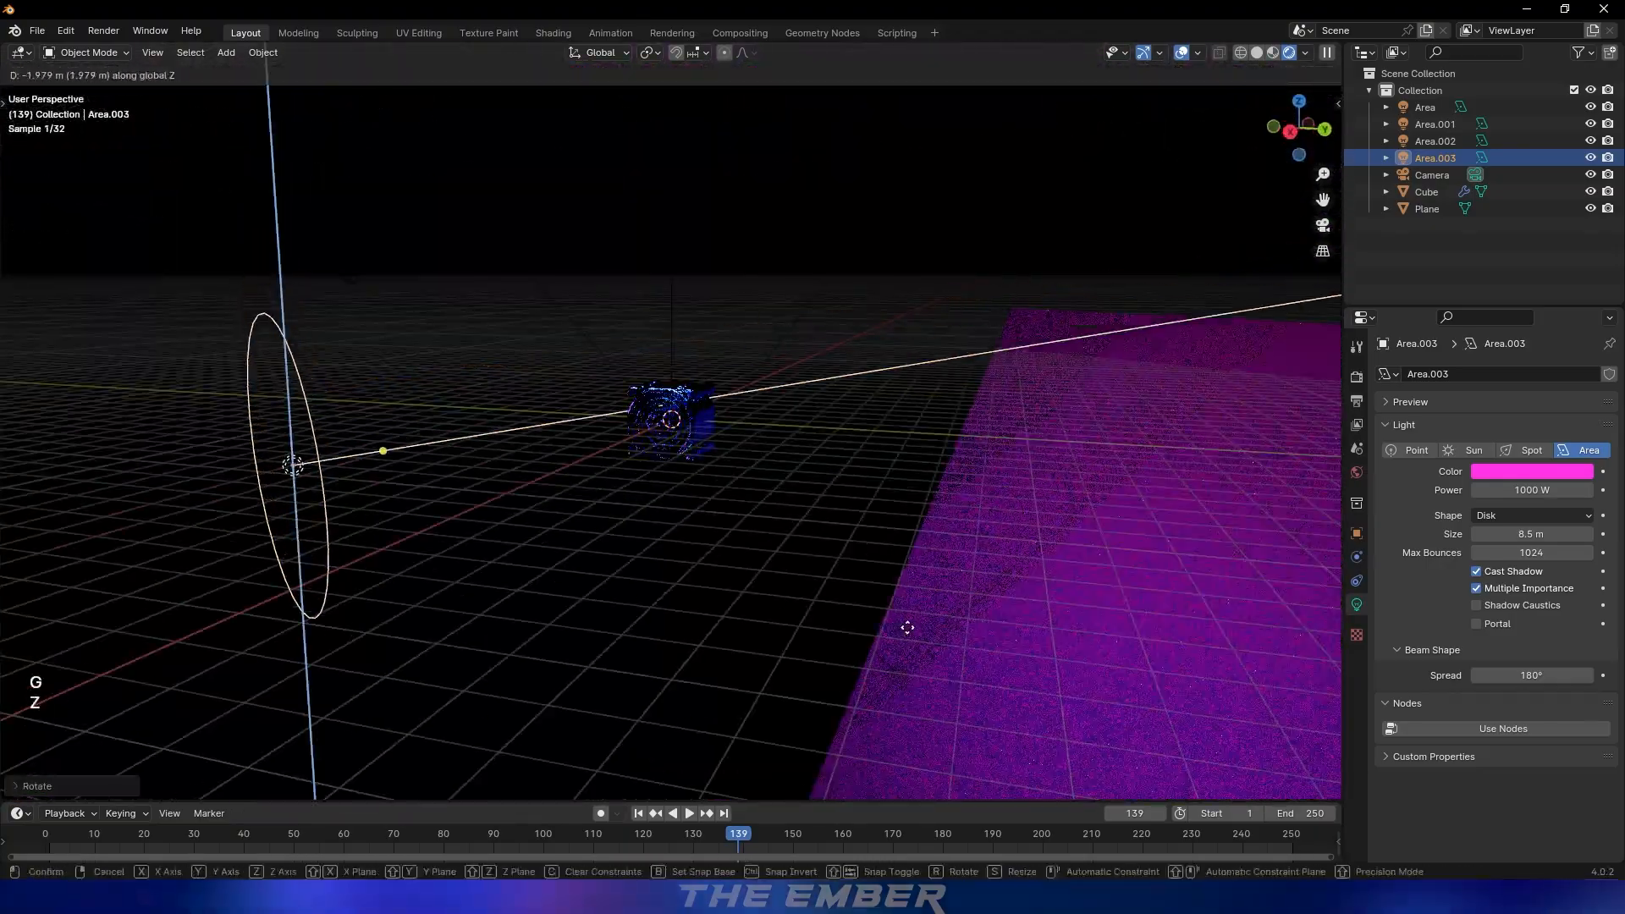
pyautogui.click(907, 627)
pyautogui.press('KP_0')
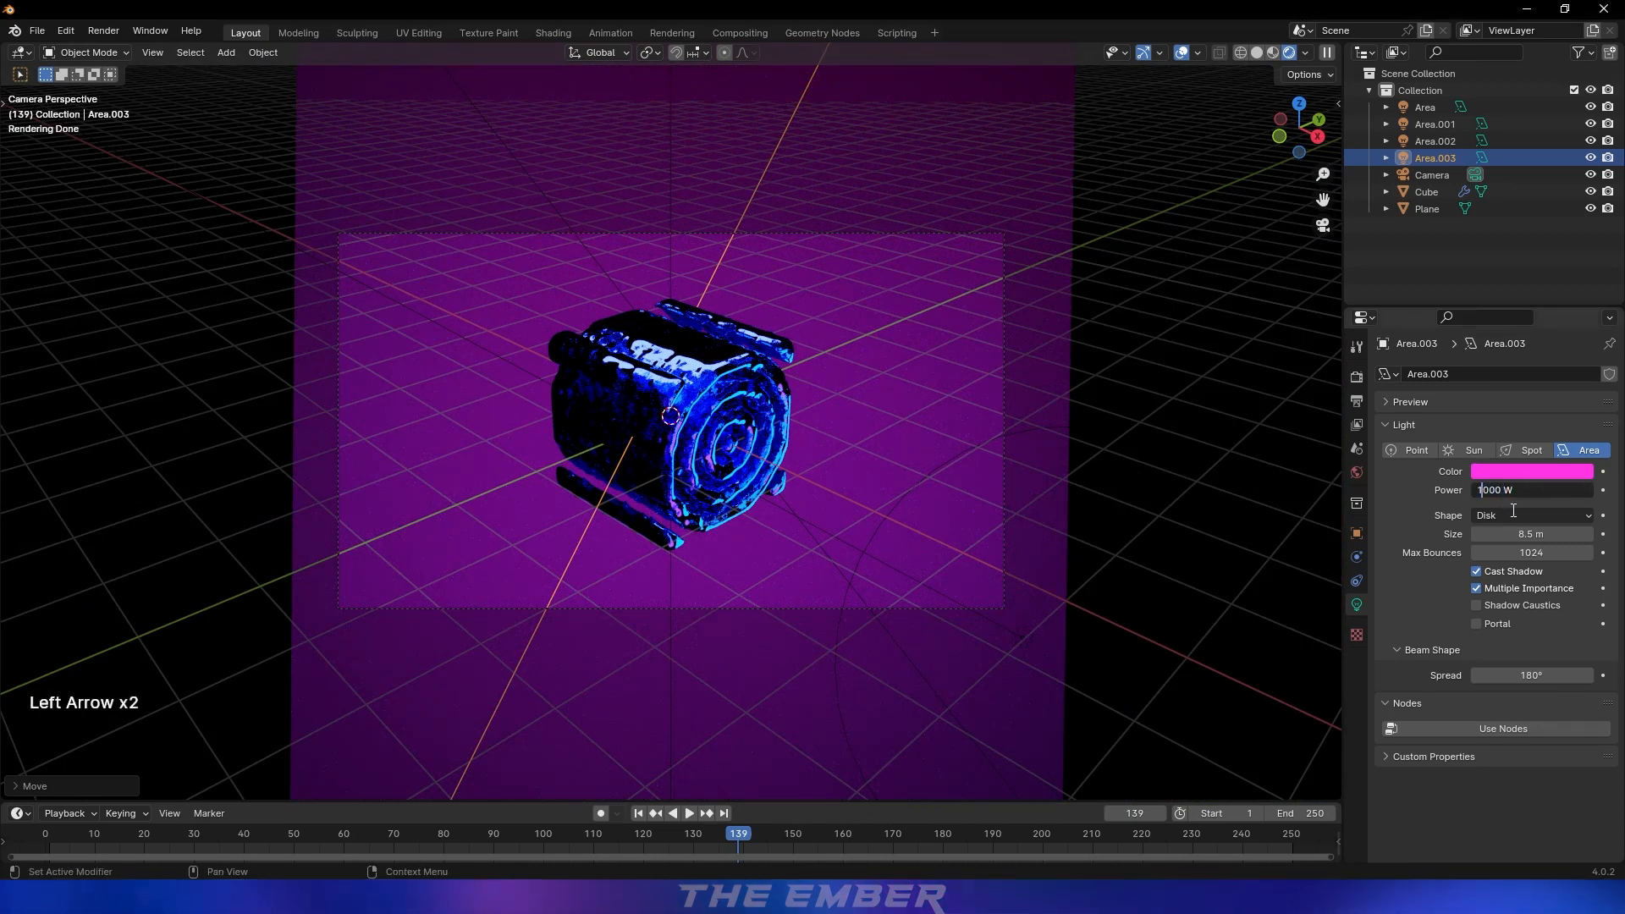
# Set the fourth light's power to 100 W, shift the light freely and check the lighting in the camera view
pyautogui.press('Right')
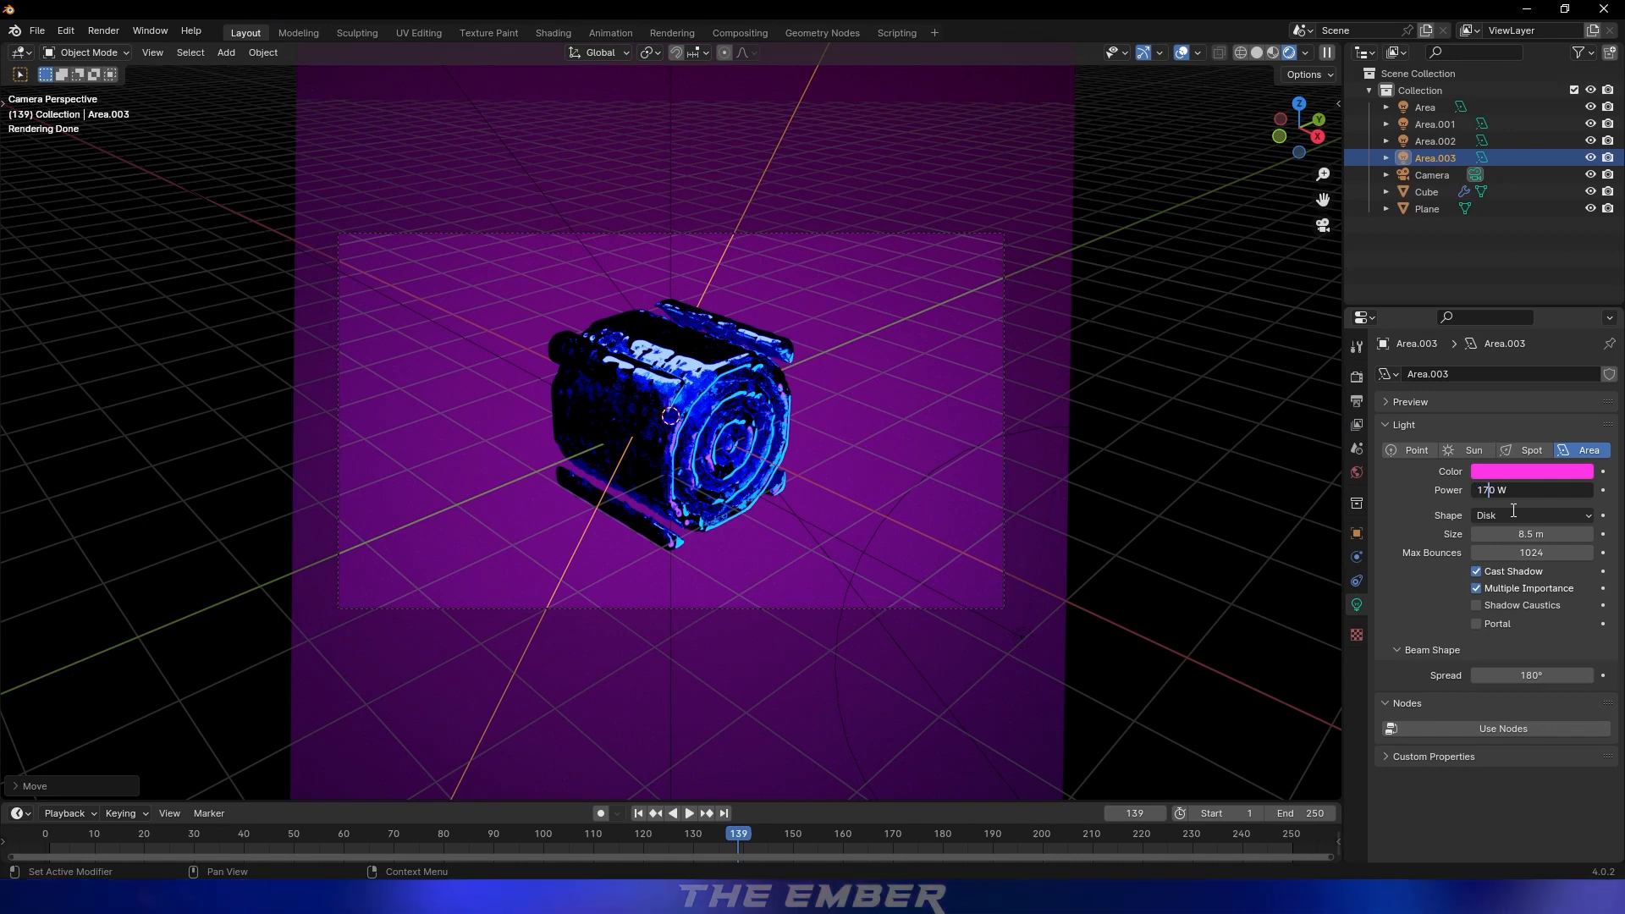
pyautogui.press('Return')
pyautogui.moveTo(875, 479); pyautogui.dragTo(667, 521, button='middle')
pyautogui.press('g')
pyautogui.click(810, 470)
pyautogui.press('KP_0')
pyautogui.moveTo(810, 470); pyautogui.dragTo(945, 529, button='middle')
pyautogui.press('KP_0')
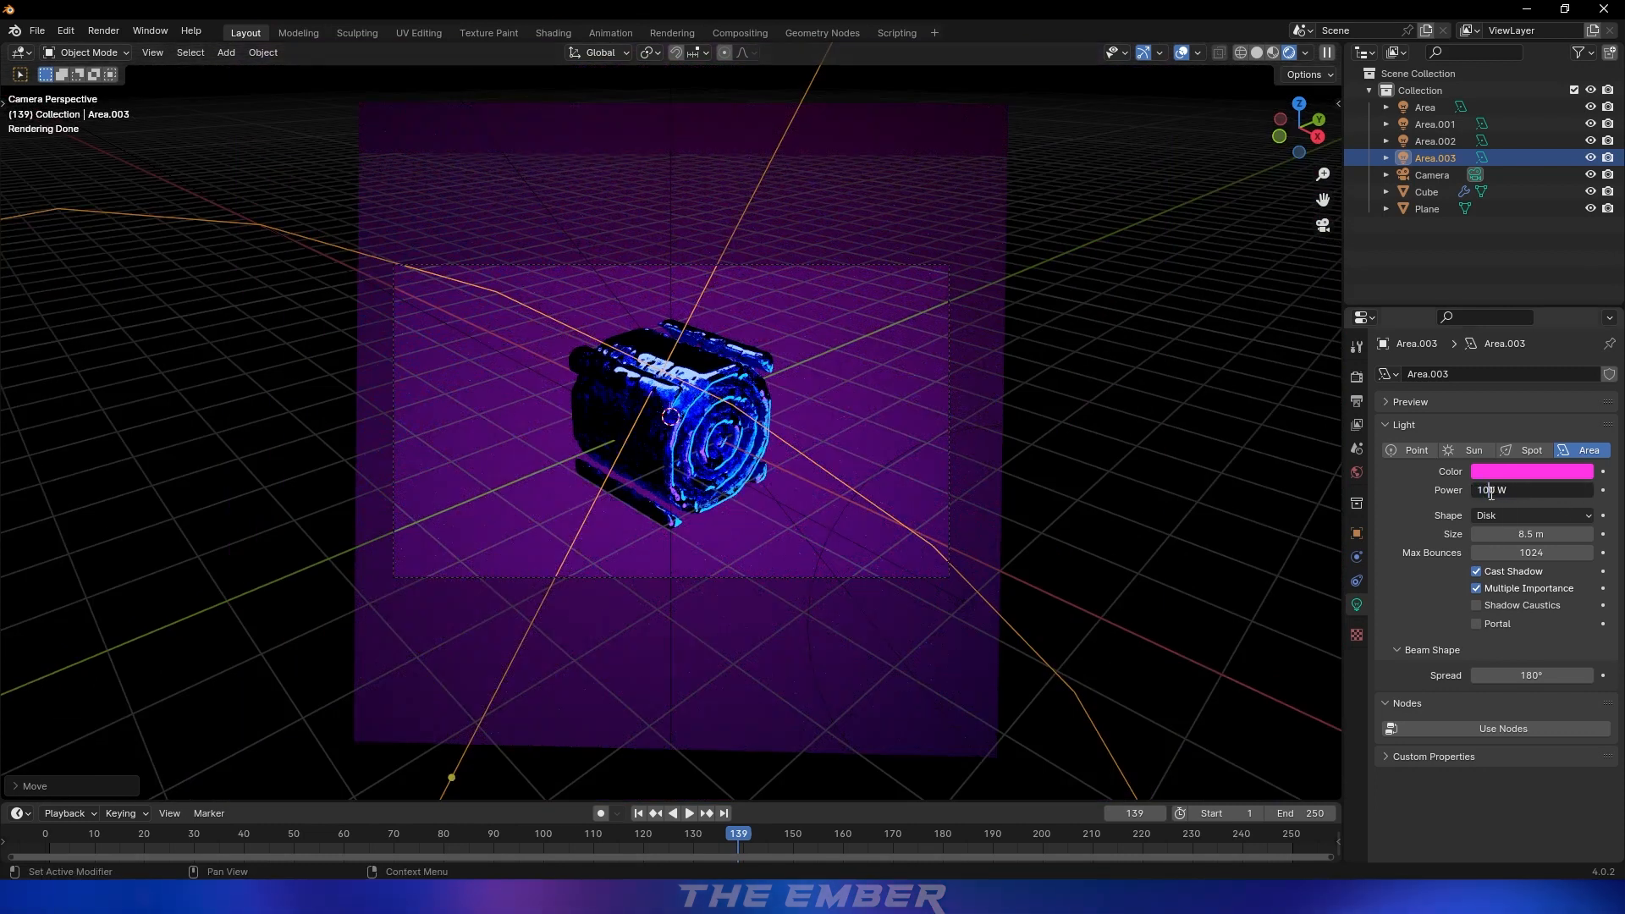
# Set the fourth light's power to 1000 W and compare the lighting in the camera view
pyautogui.write('0')
pyautogui.press('Return')
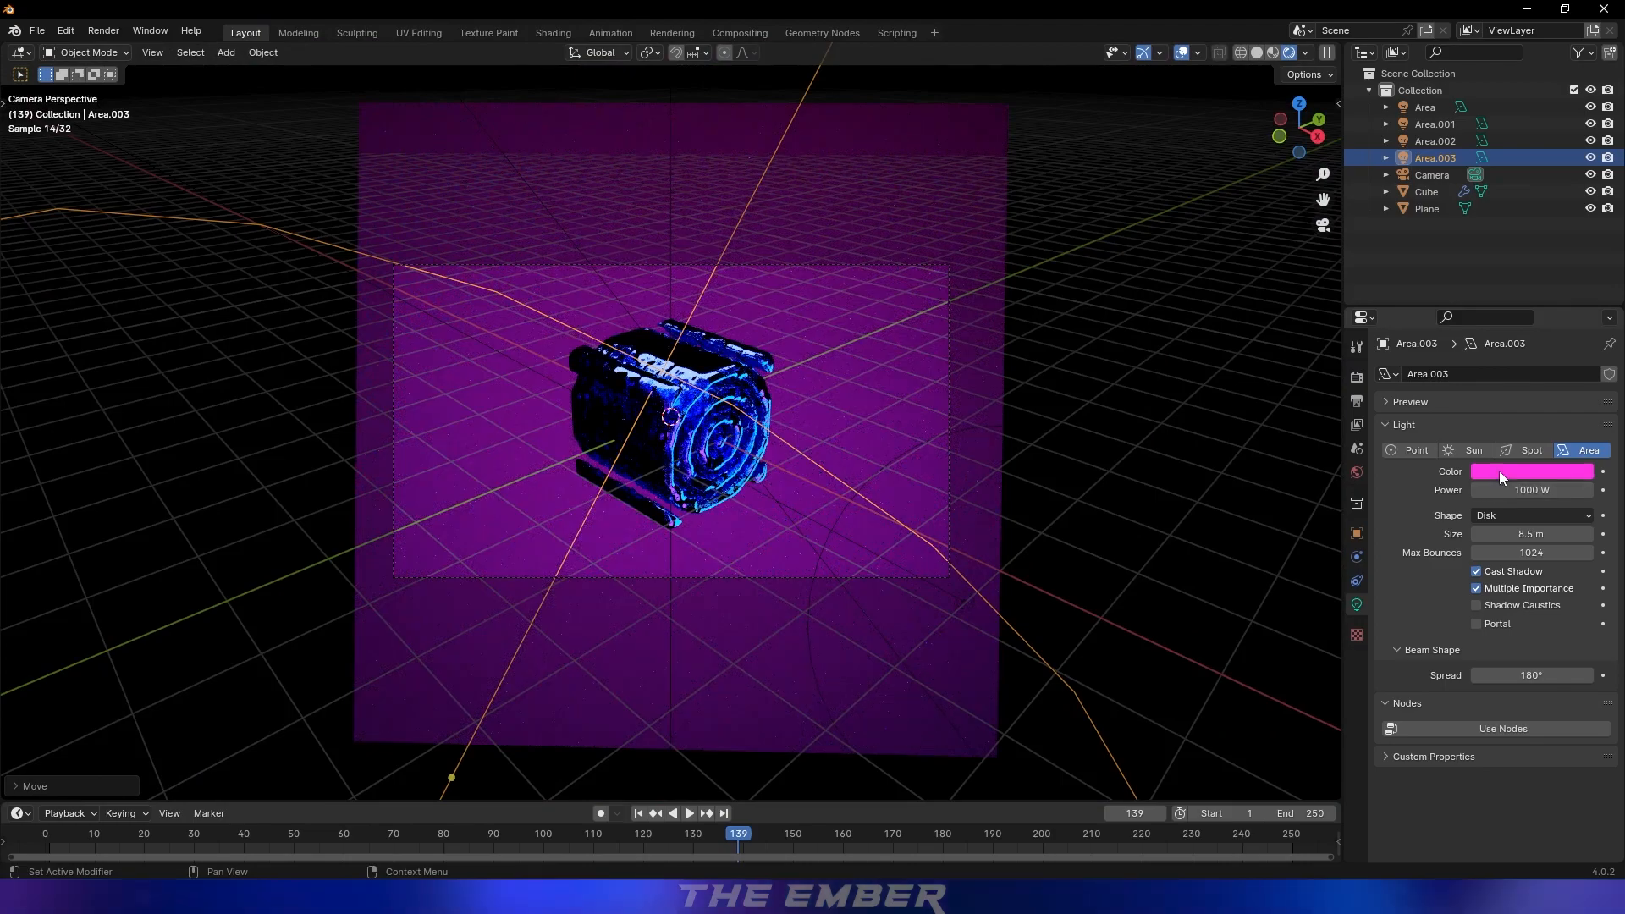
pyautogui.moveTo(687, 423); pyautogui.dragTo(716, 404, button='middle')
pyautogui.press('KP_0')
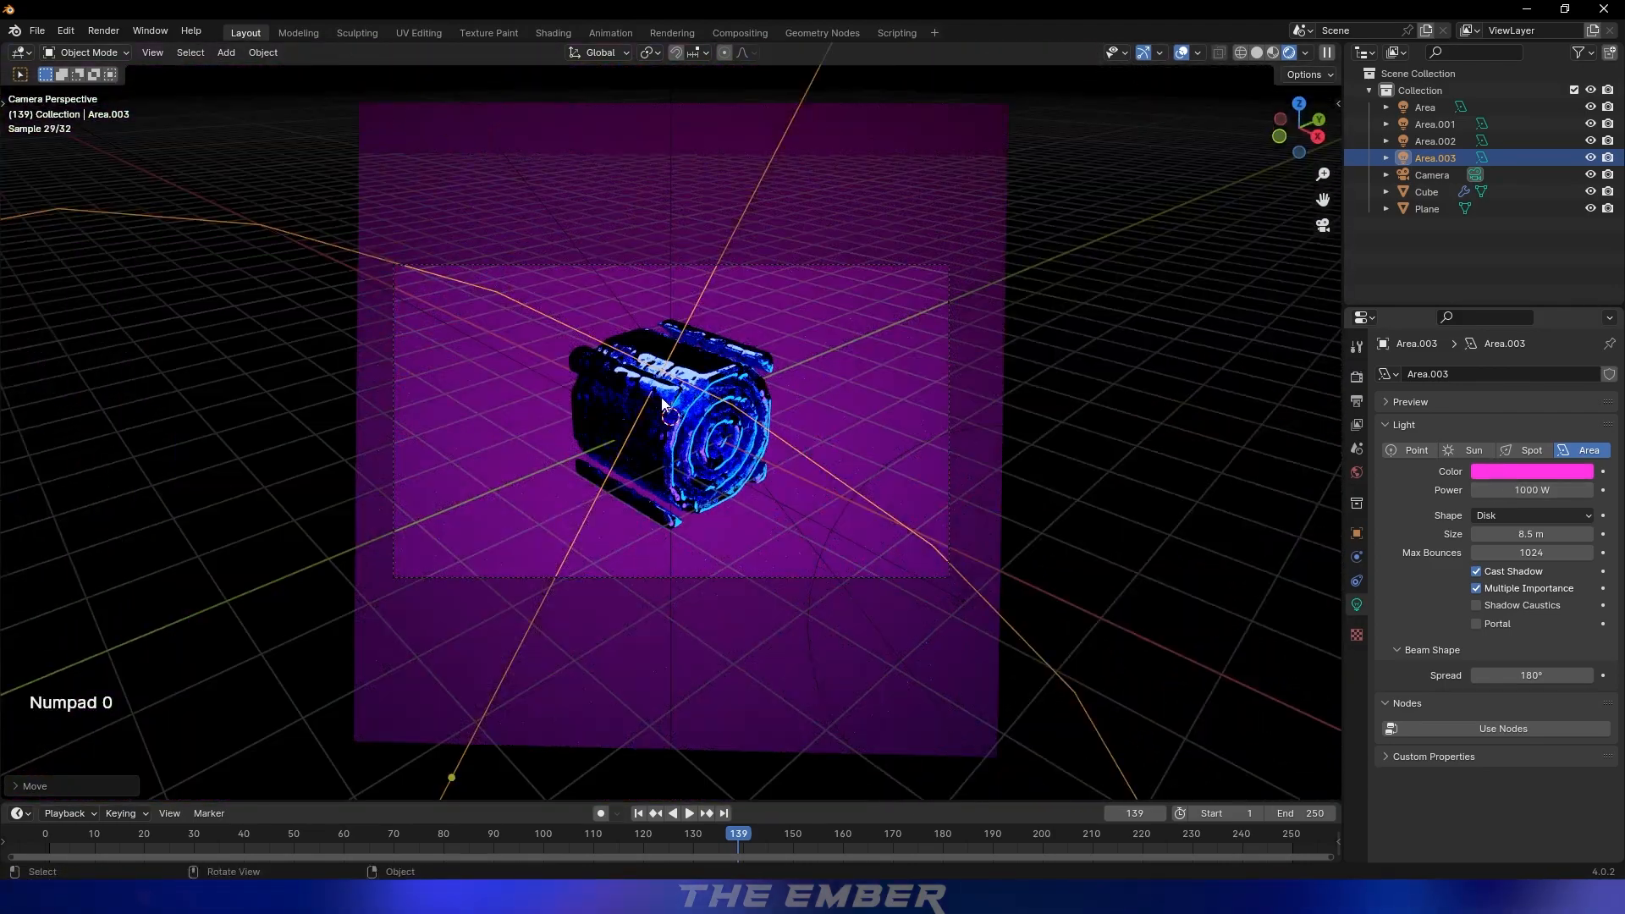
pyautogui.scroll(-2, 661, 404)
pyautogui.scroll(1, 677, 414)
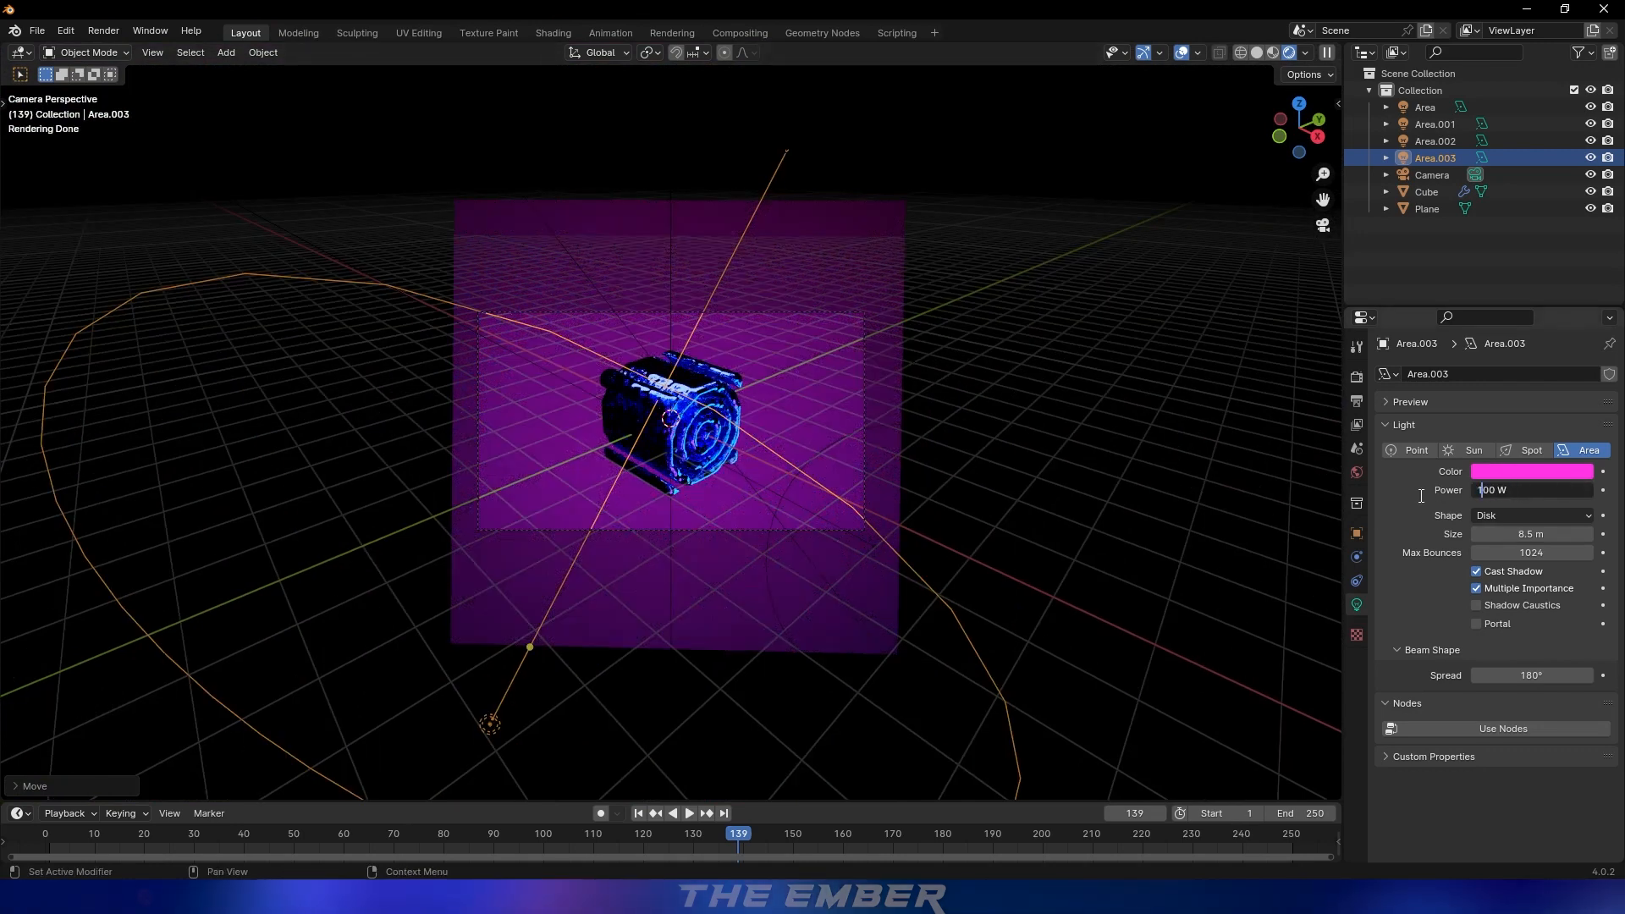
# Set the fourth light's power to 200 W and inspect the lighting on the cube up close
pyautogui.press('Return')
pyautogui.scroll(3, 888, 278)
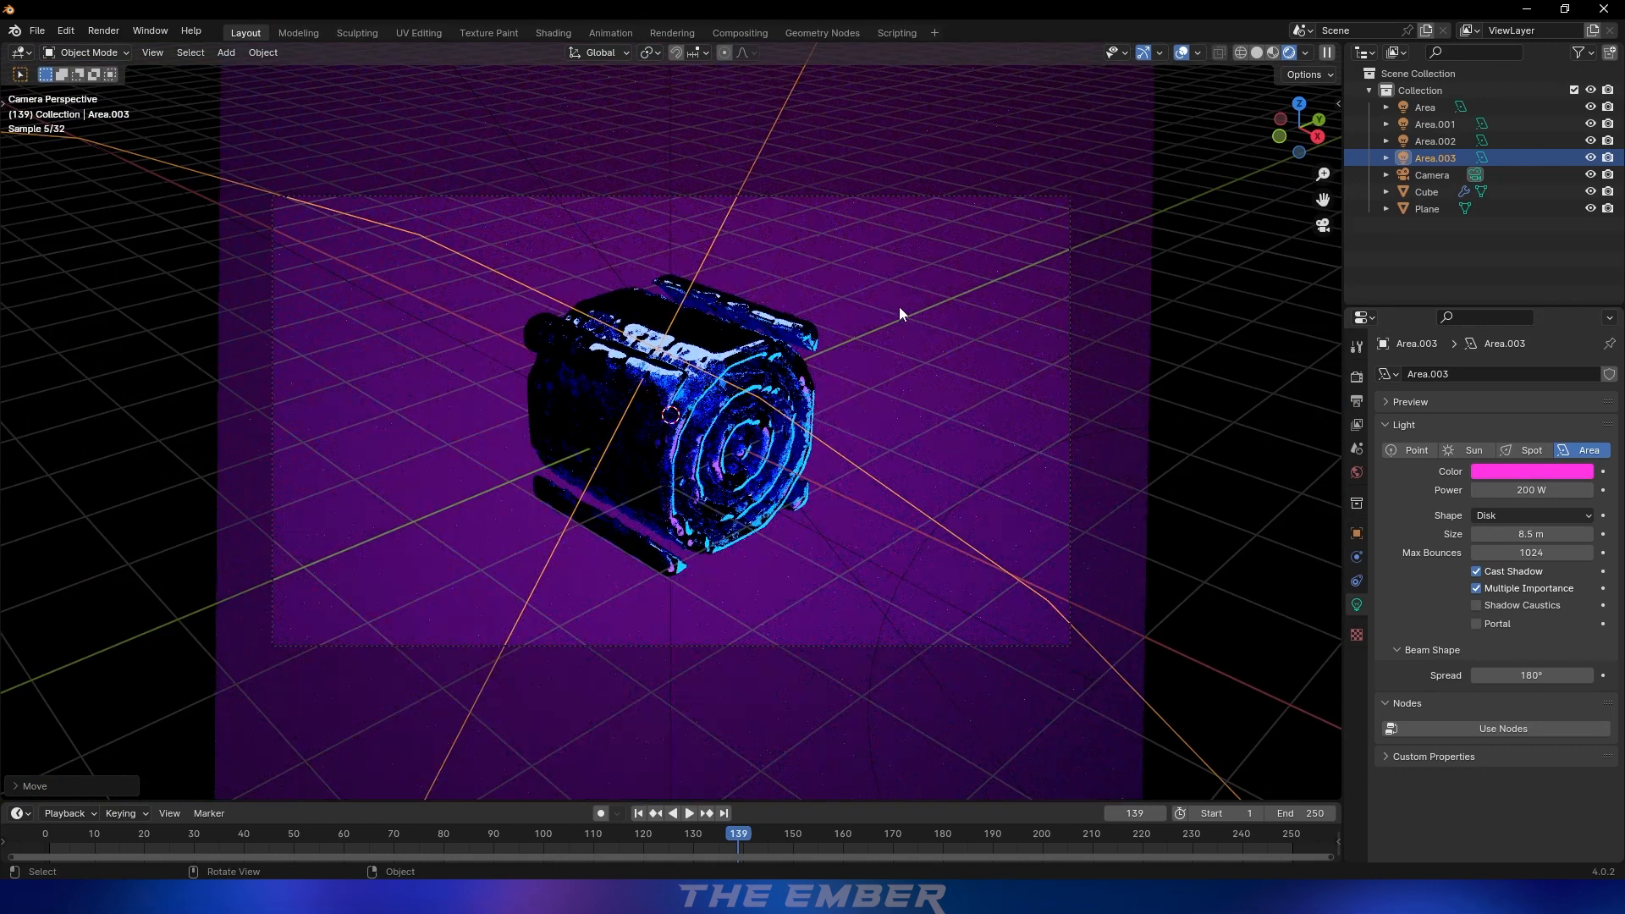
pyautogui.scroll(-4, 866, 325)
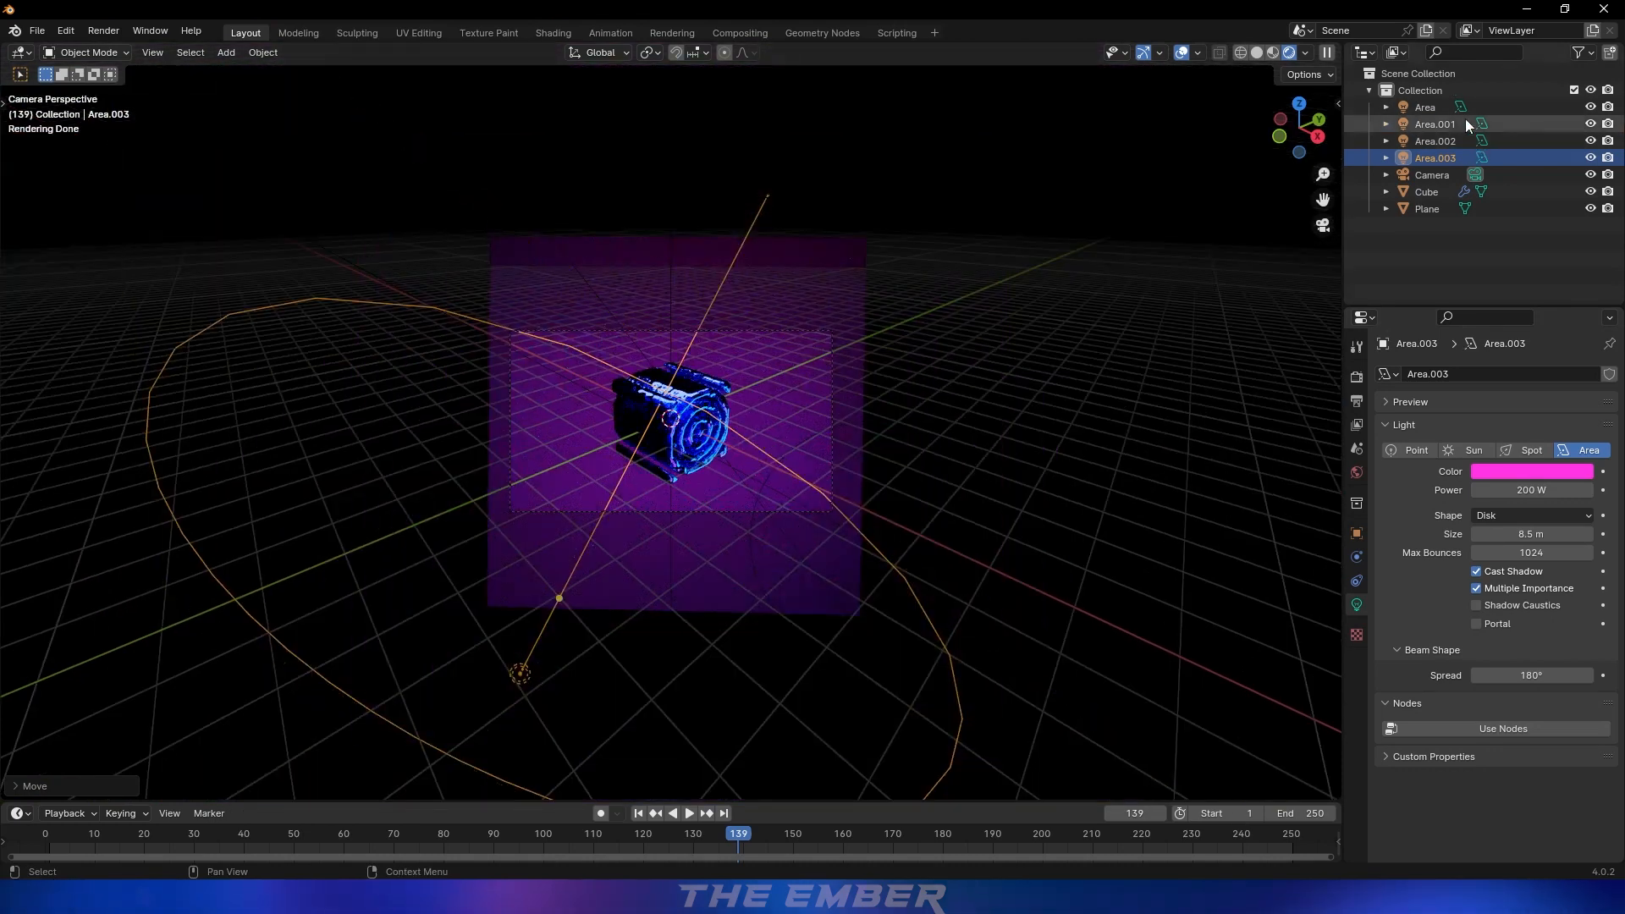
# Add a Track To constraint to the camera with the cube as its target
pyautogui.click(1439, 175)
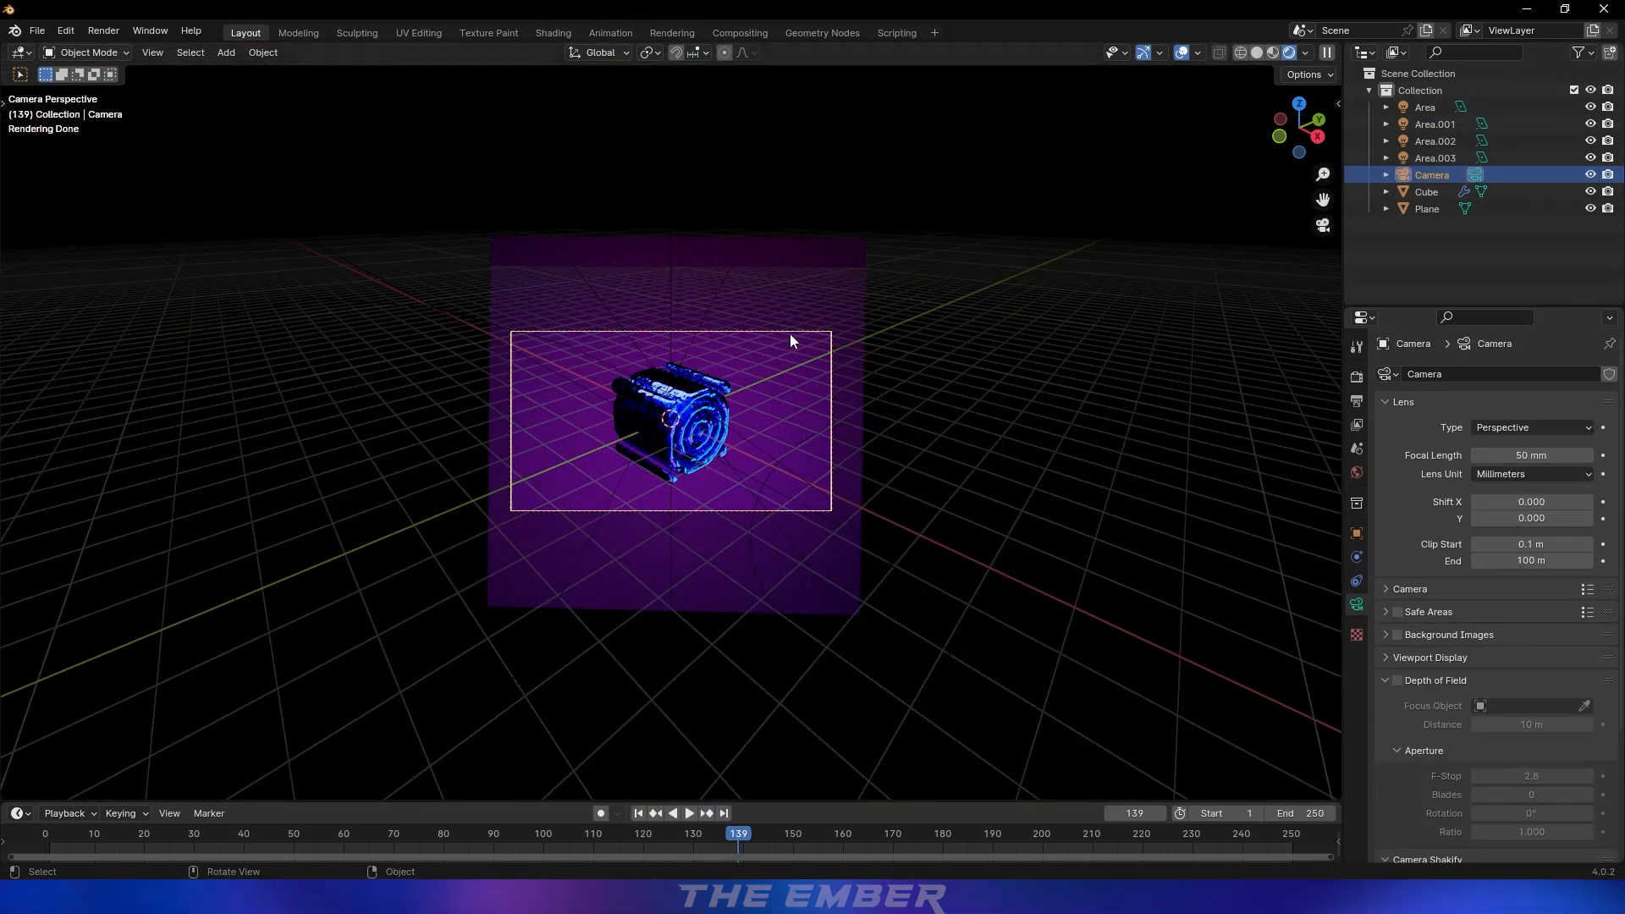
pyautogui.scroll(4, 790, 333)
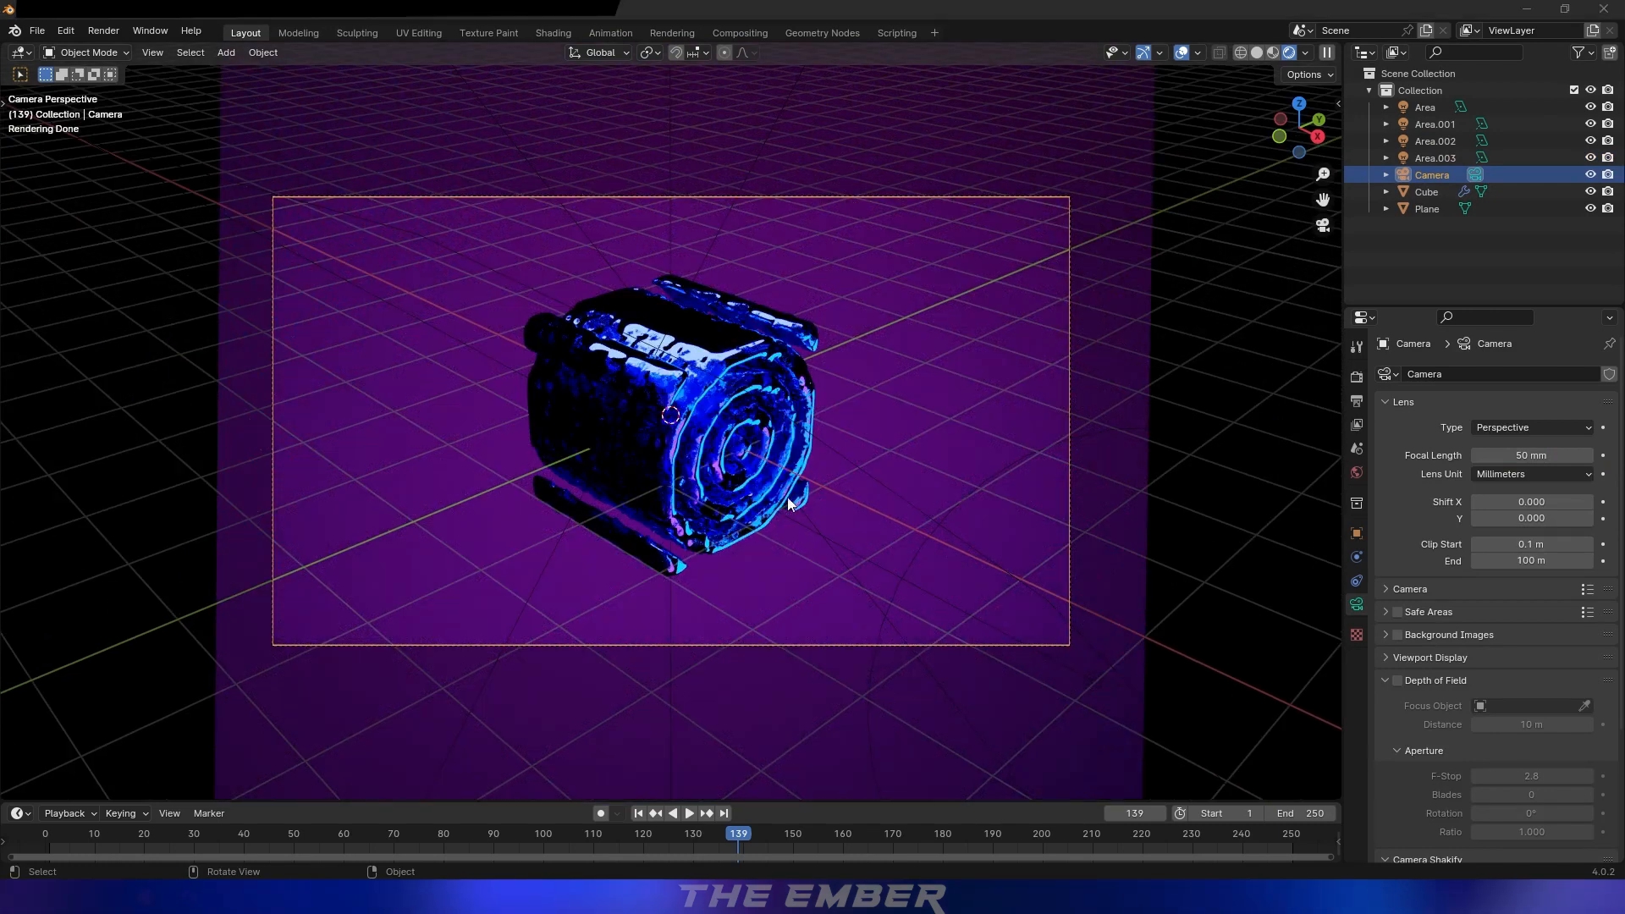
pyautogui.click(1357, 581)
pyautogui.click(1478, 375)
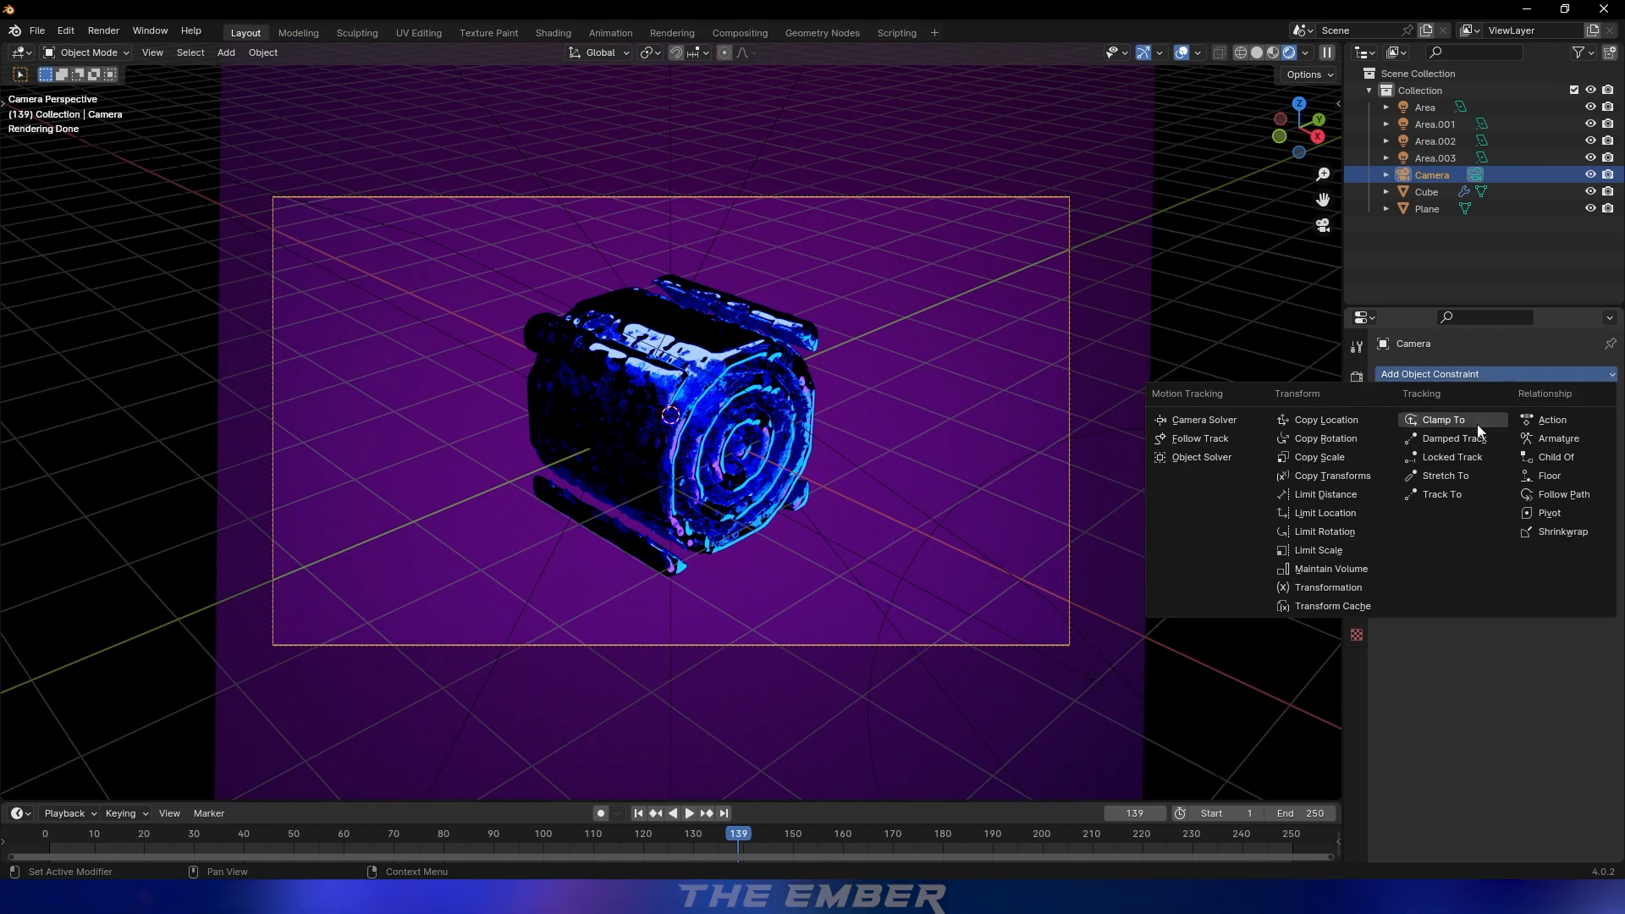
pyautogui.click(1451, 495)
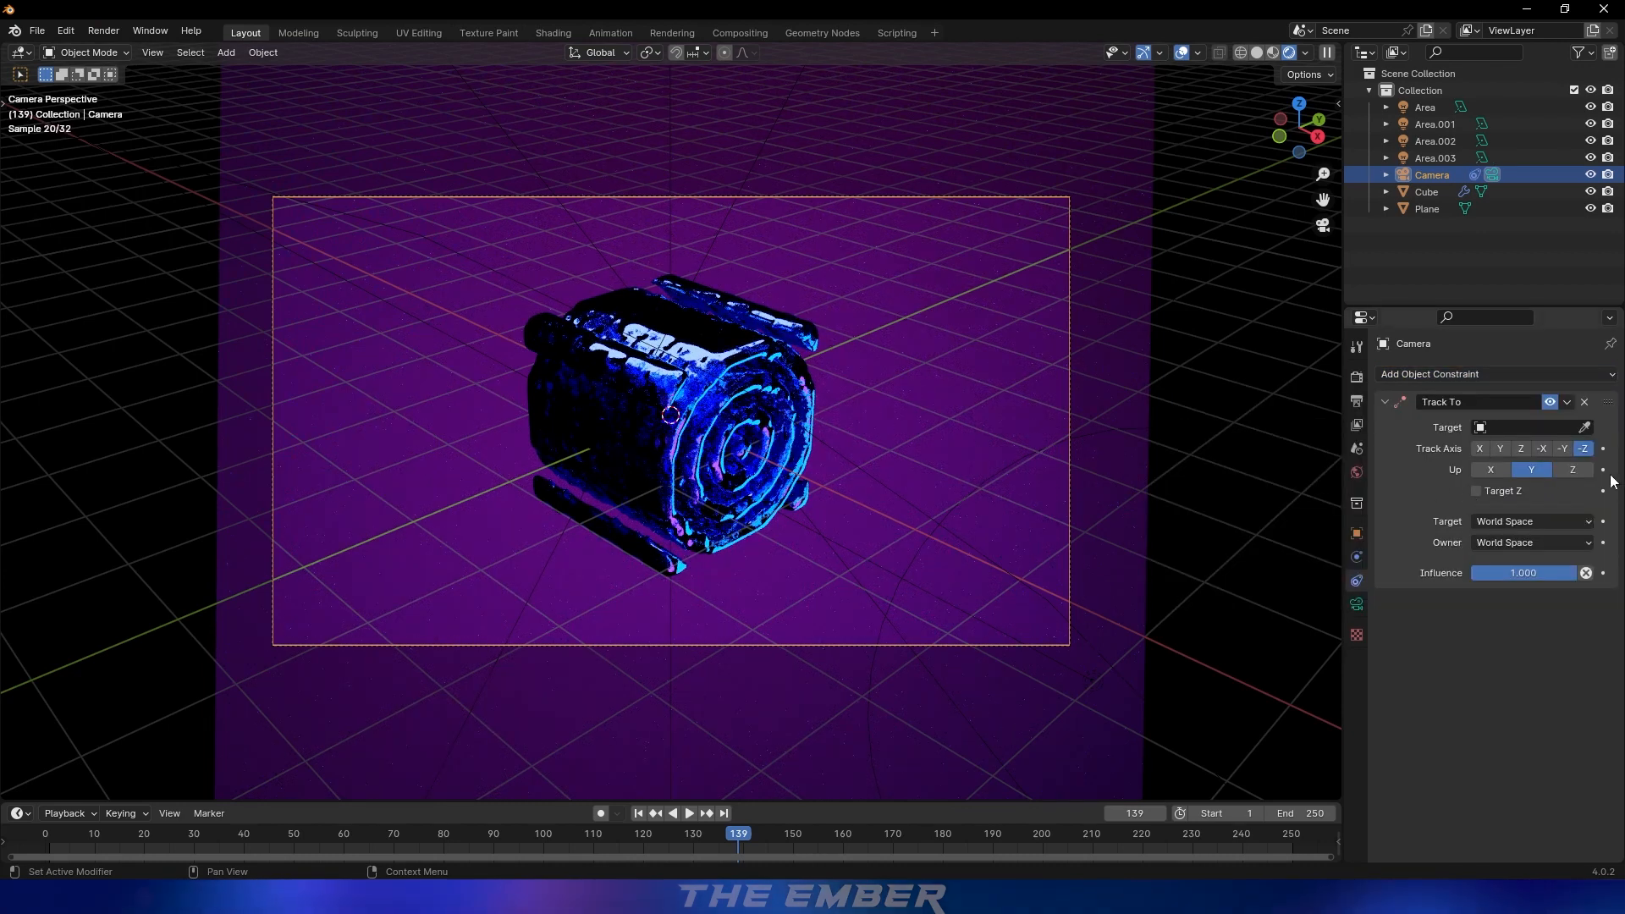
pyautogui.click(1580, 429)
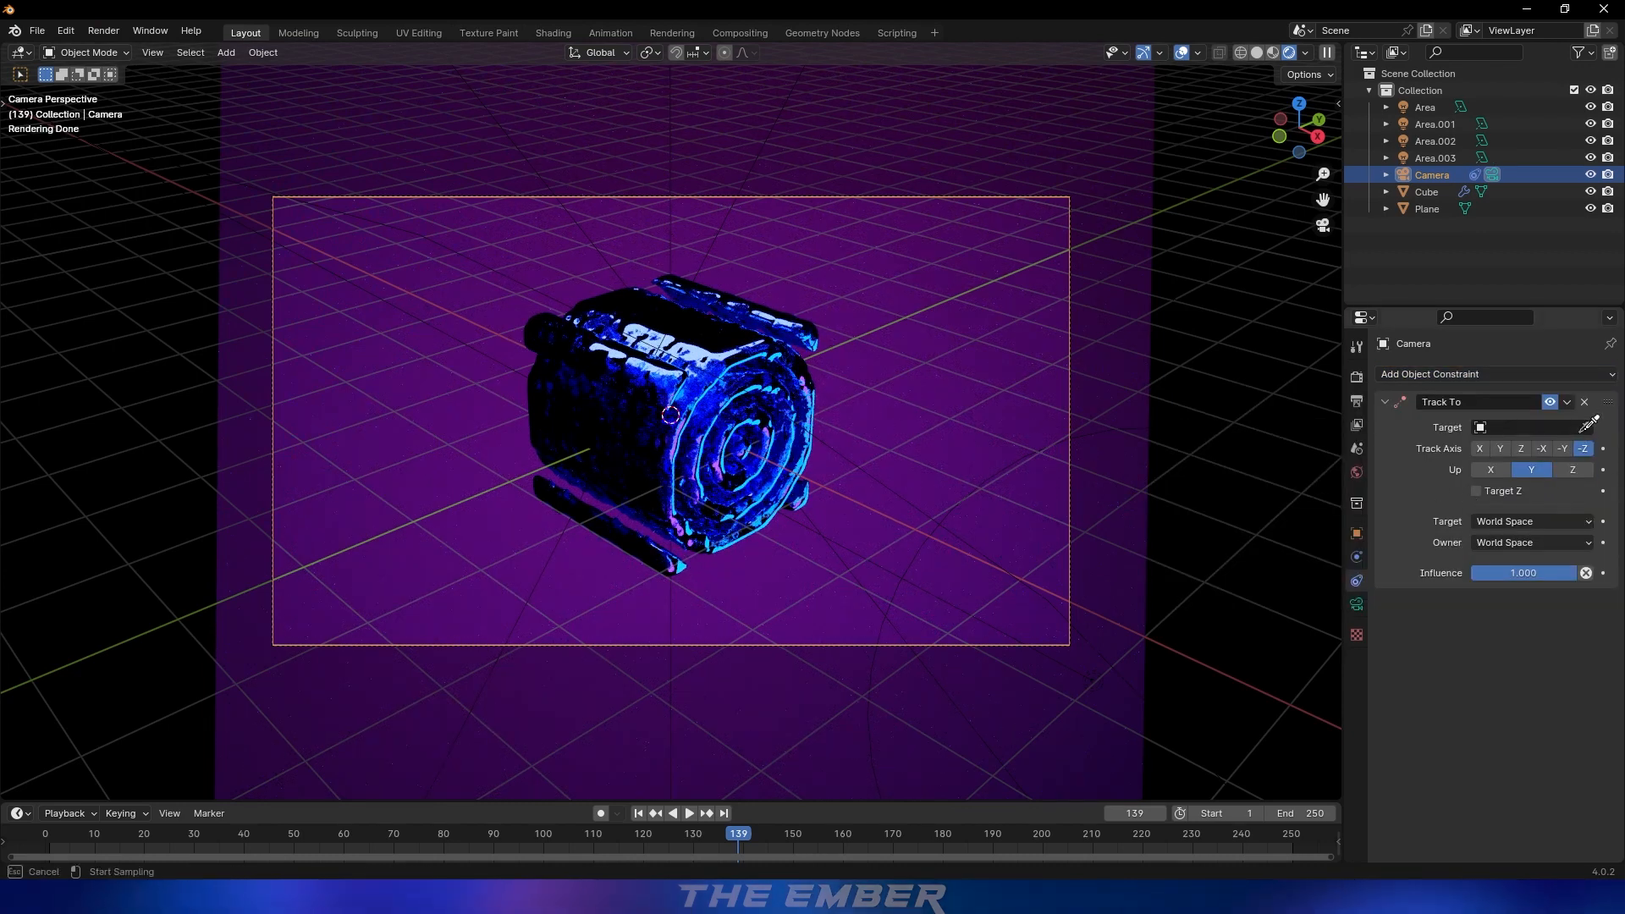
pyautogui.click(723, 387)
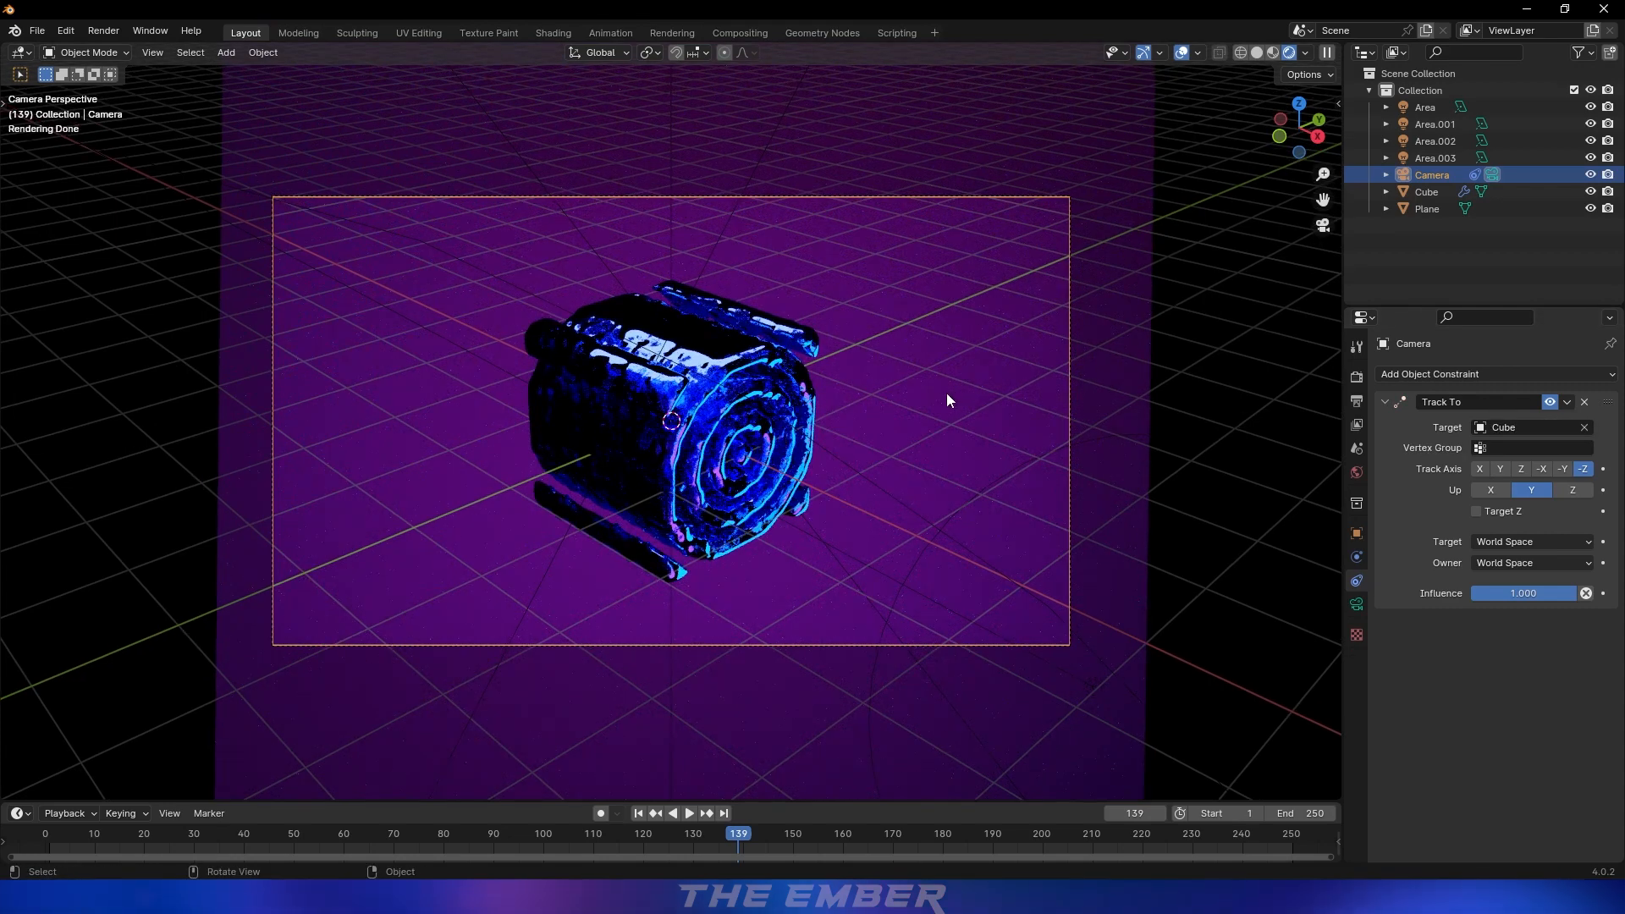
# Reposition the camera in the top view on the cube's positive X, negative Y side and check the framing
pyautogui.press('g')
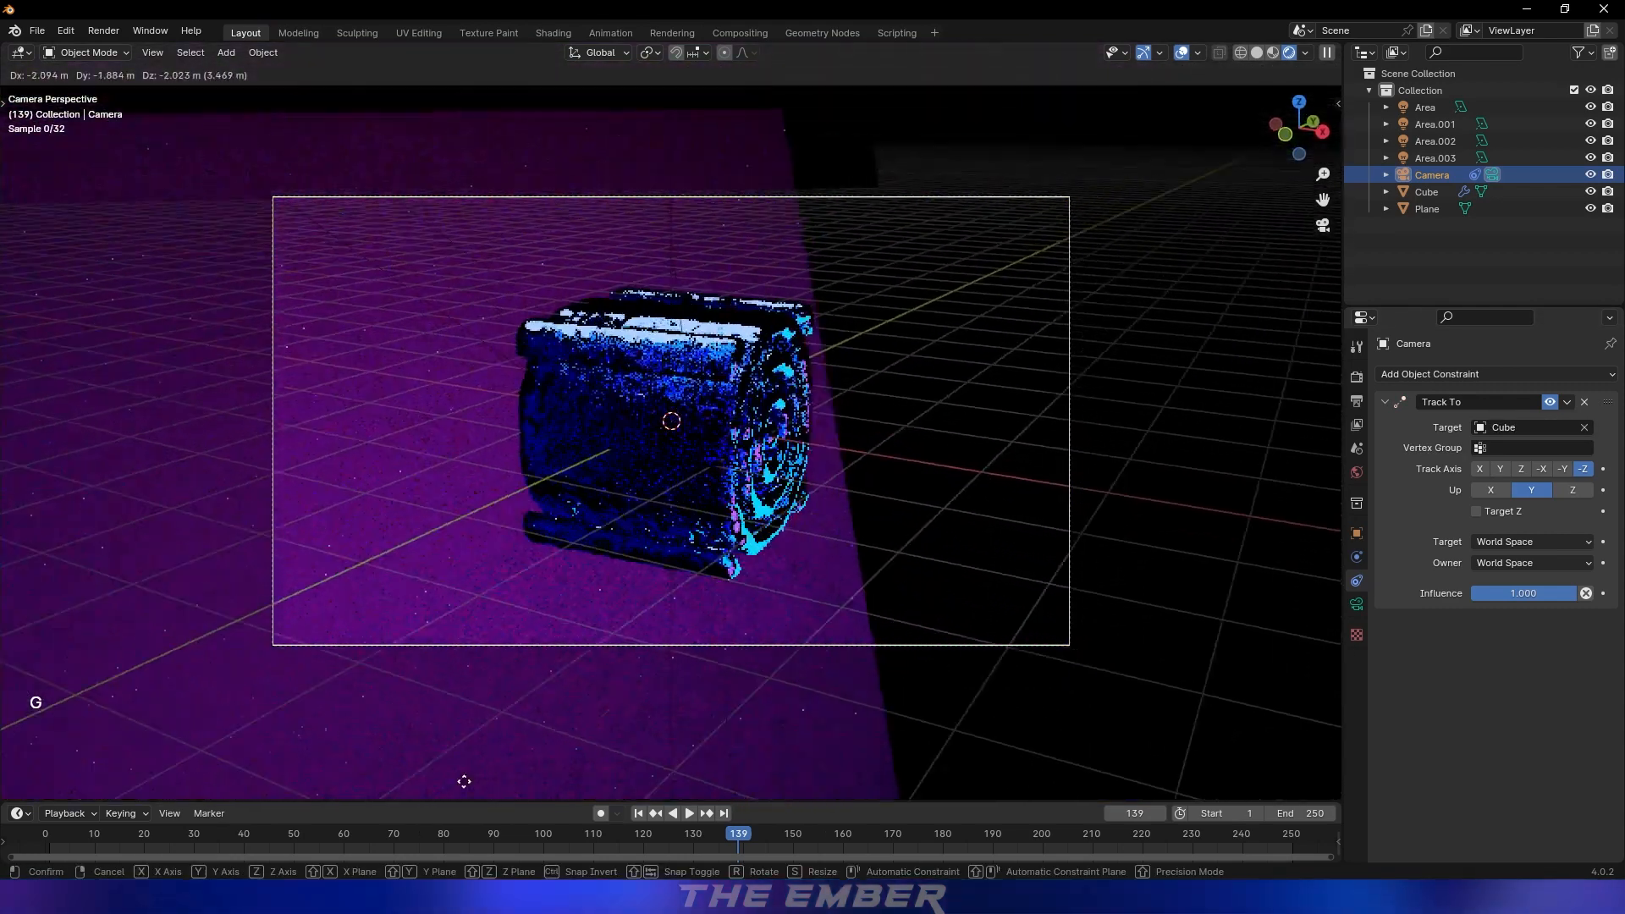
pyautogui.press('Escape')
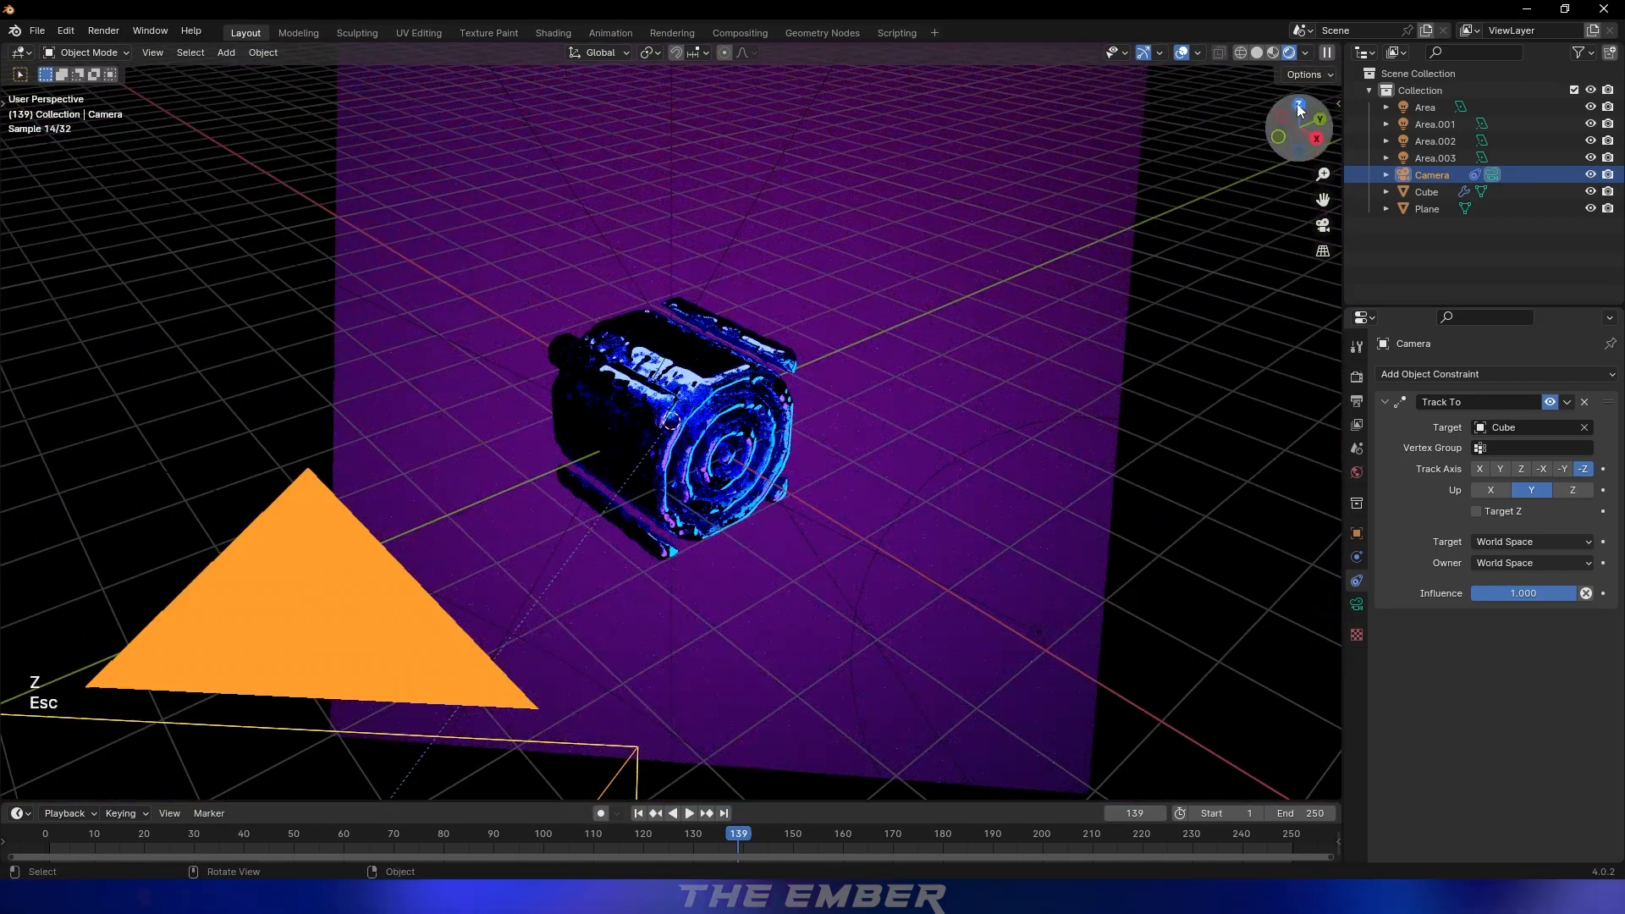
pyautogui.click(1299, 104)
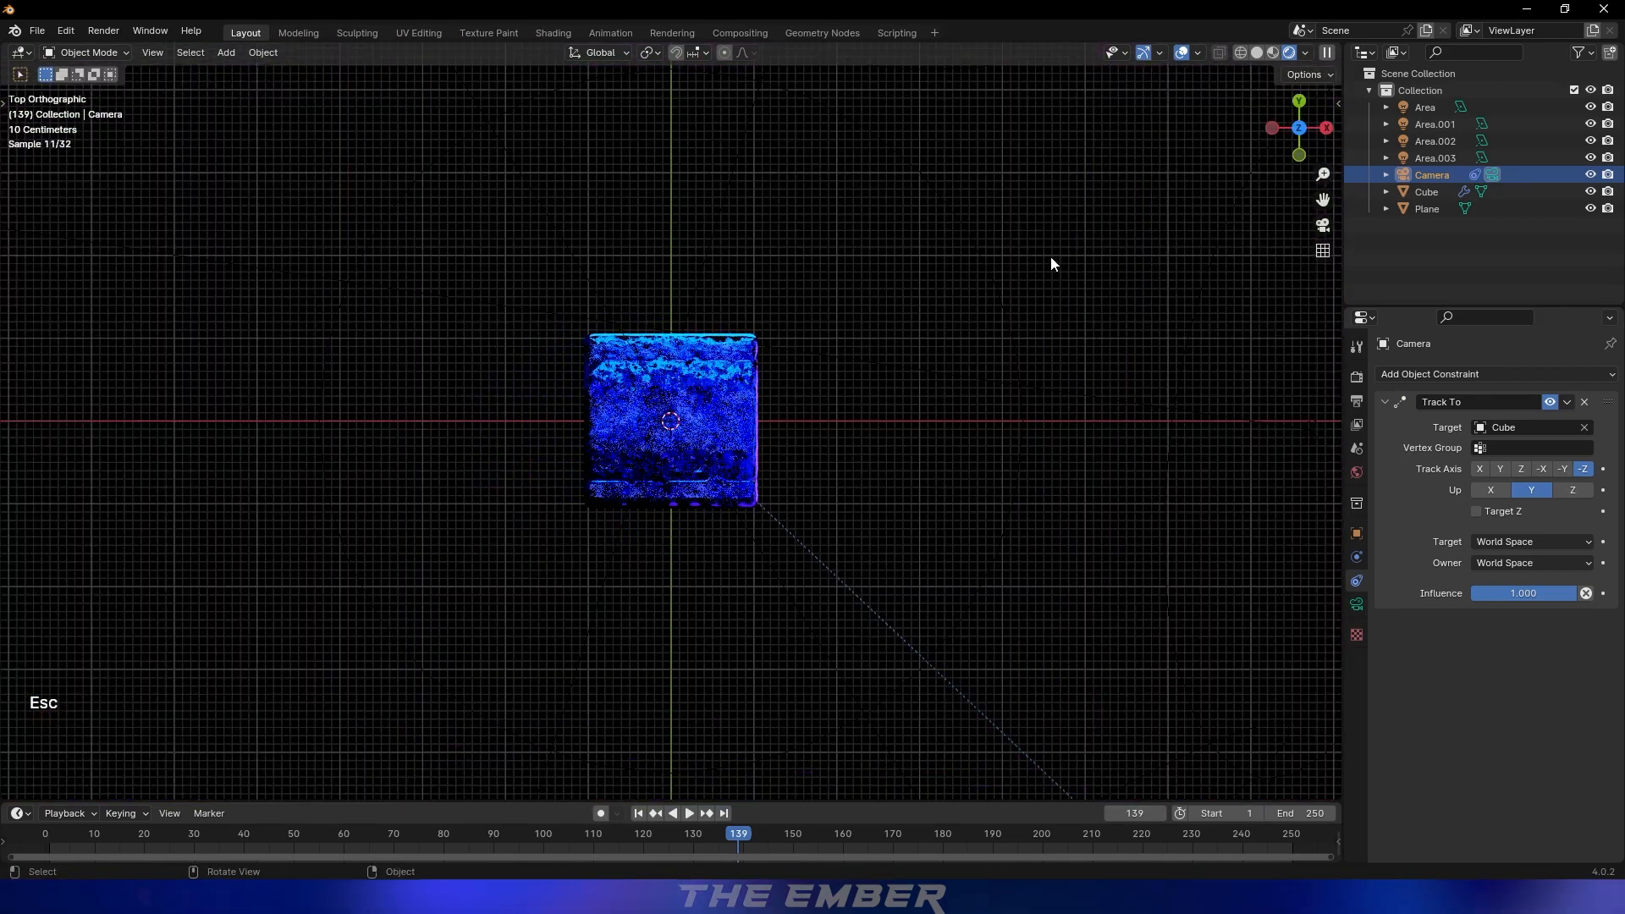
pyautogui.scroll(-5, 1024, 266)
pyautogui.press('g')
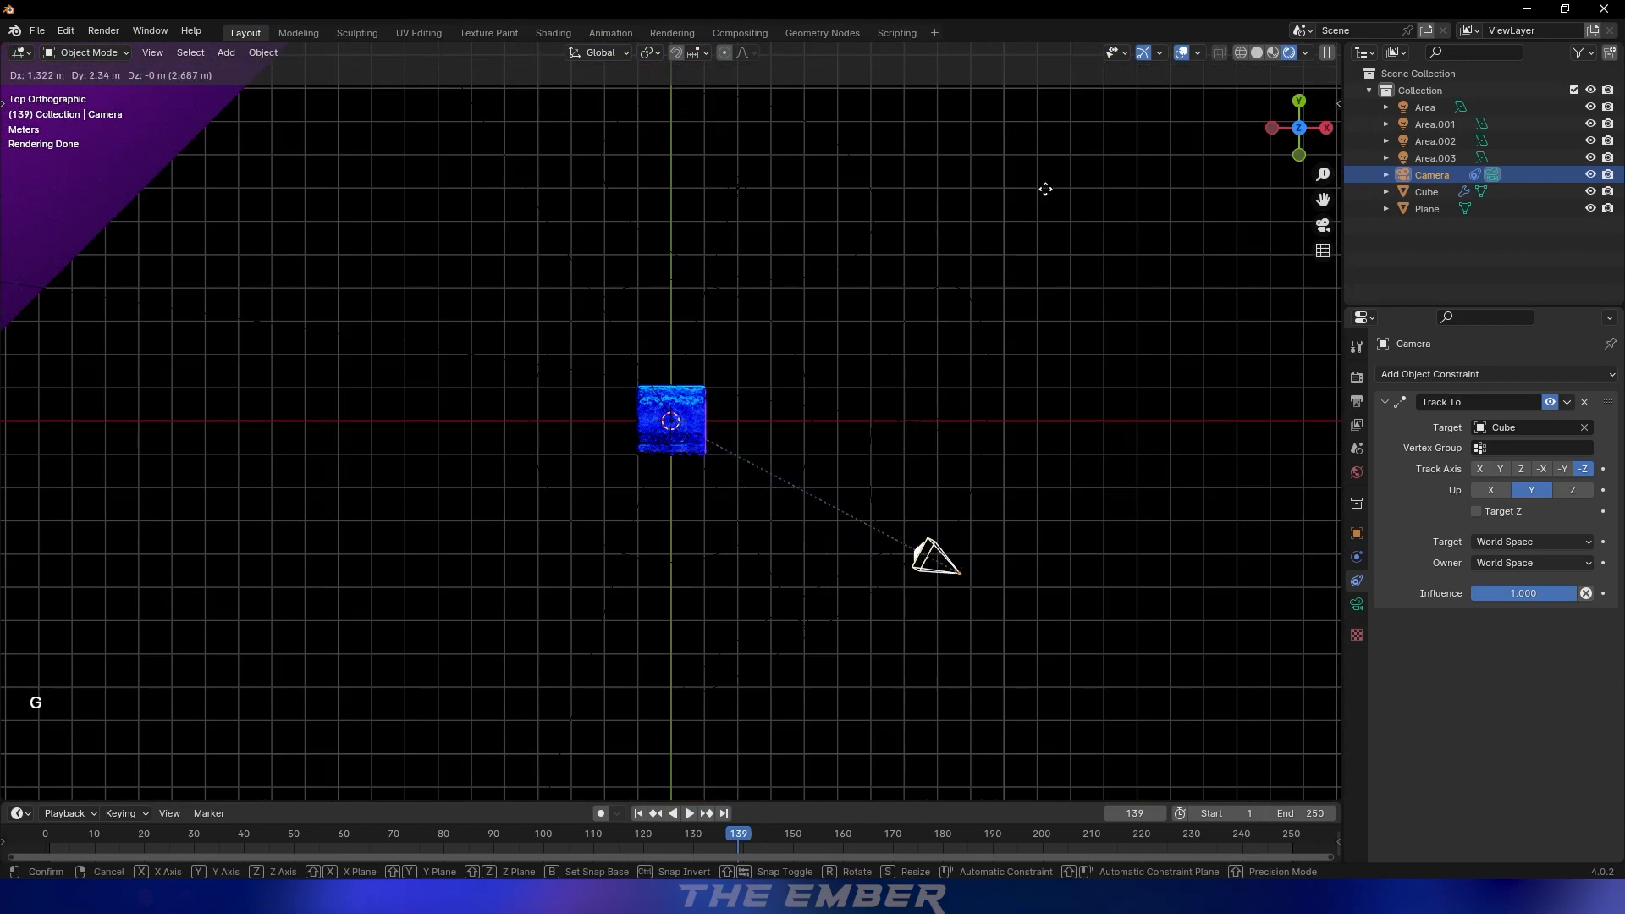
pyautogui.click(1041, 166)
pyautogui.press('KP_0')
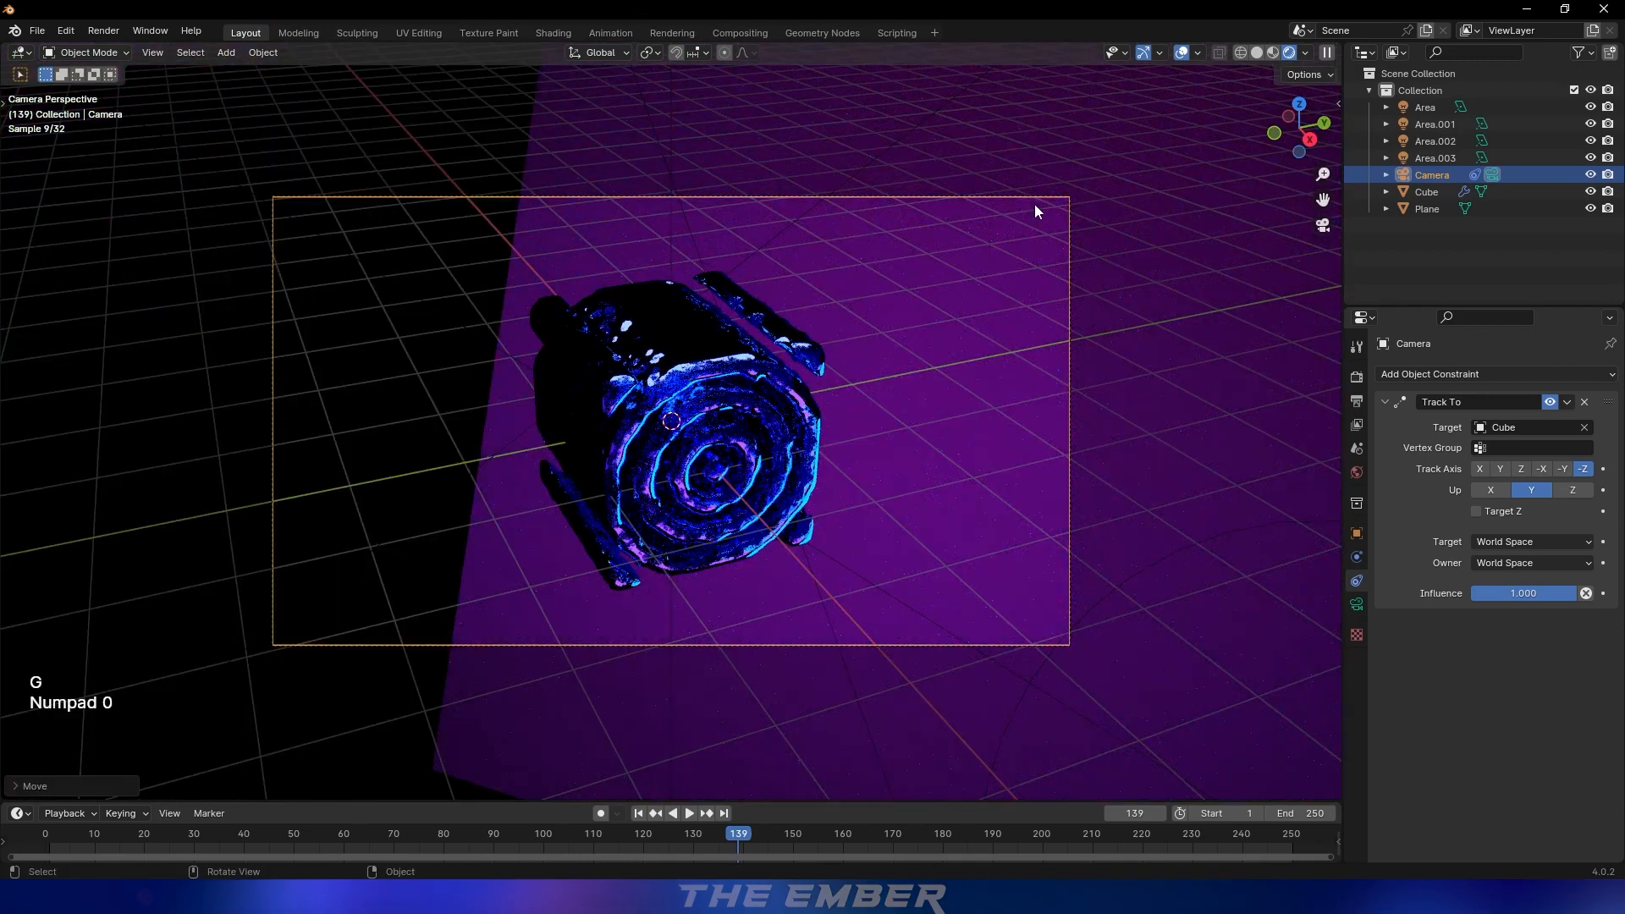
# Shift the camera freely in the camera view and lower it about 3.7 m along the global Z axis
pyautogui.press('g')
pyautogui.click(925, 265)
pyautogui.scroll(-5, 925, 265)
pyautogui.press('g')
pyautogui.press('z')
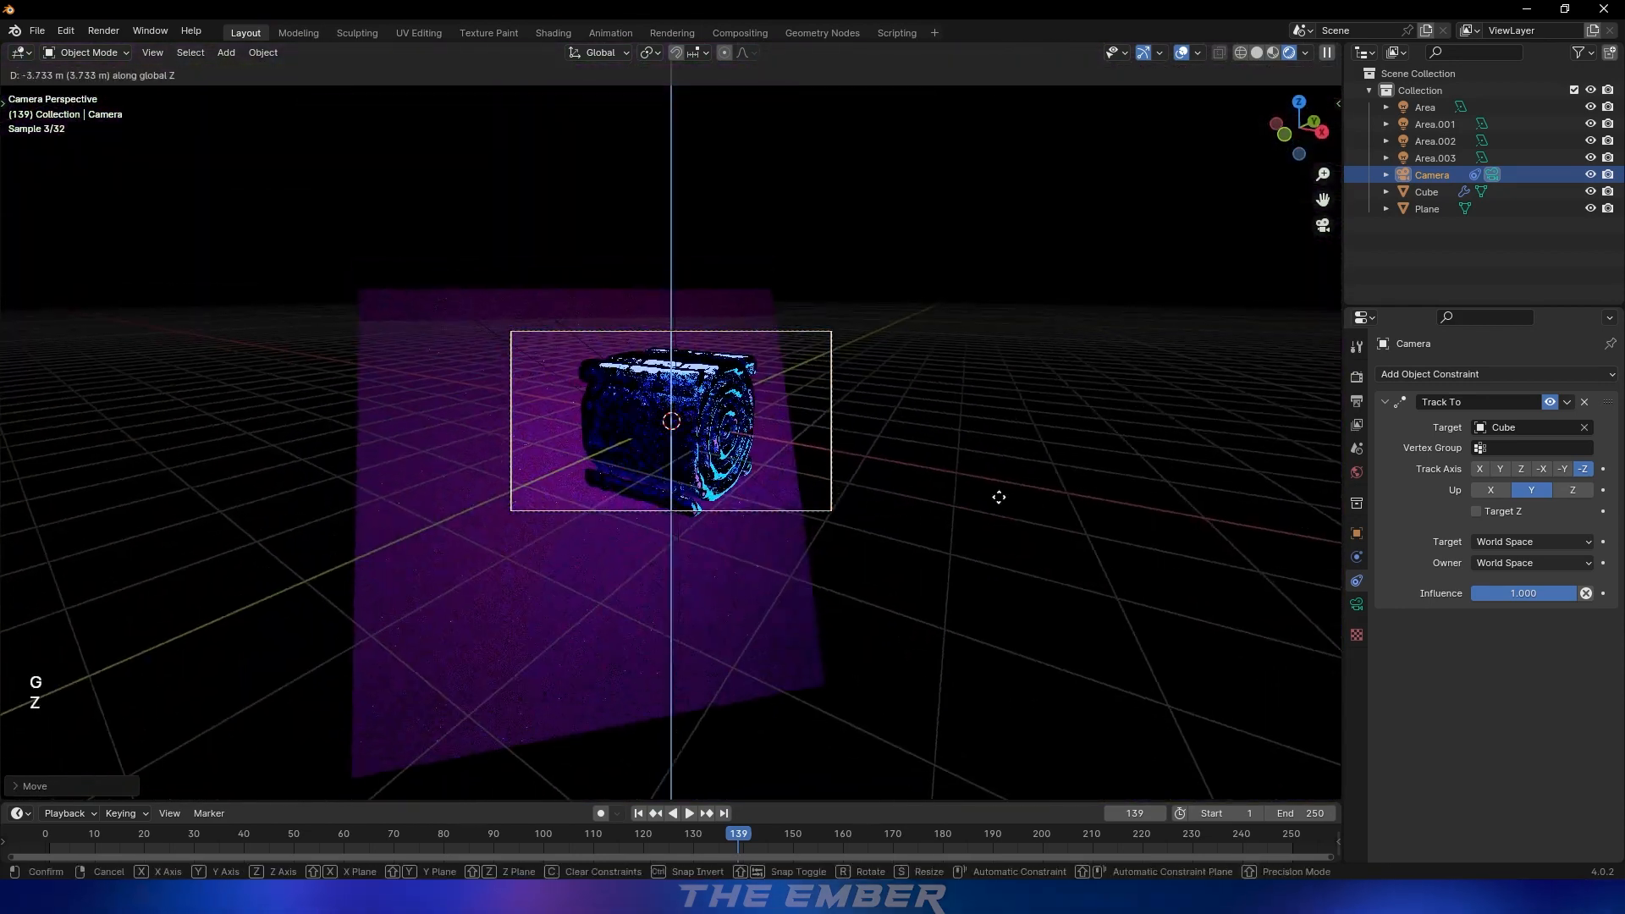
pyautogui.click(998, 496)
pyautogui.scroll(8, 925, 402)
pyautogui.scroll(-5, 925, 403)
# Move the camera along its local Z axis to adjust its distance from the cube
pyautogui.press('g')
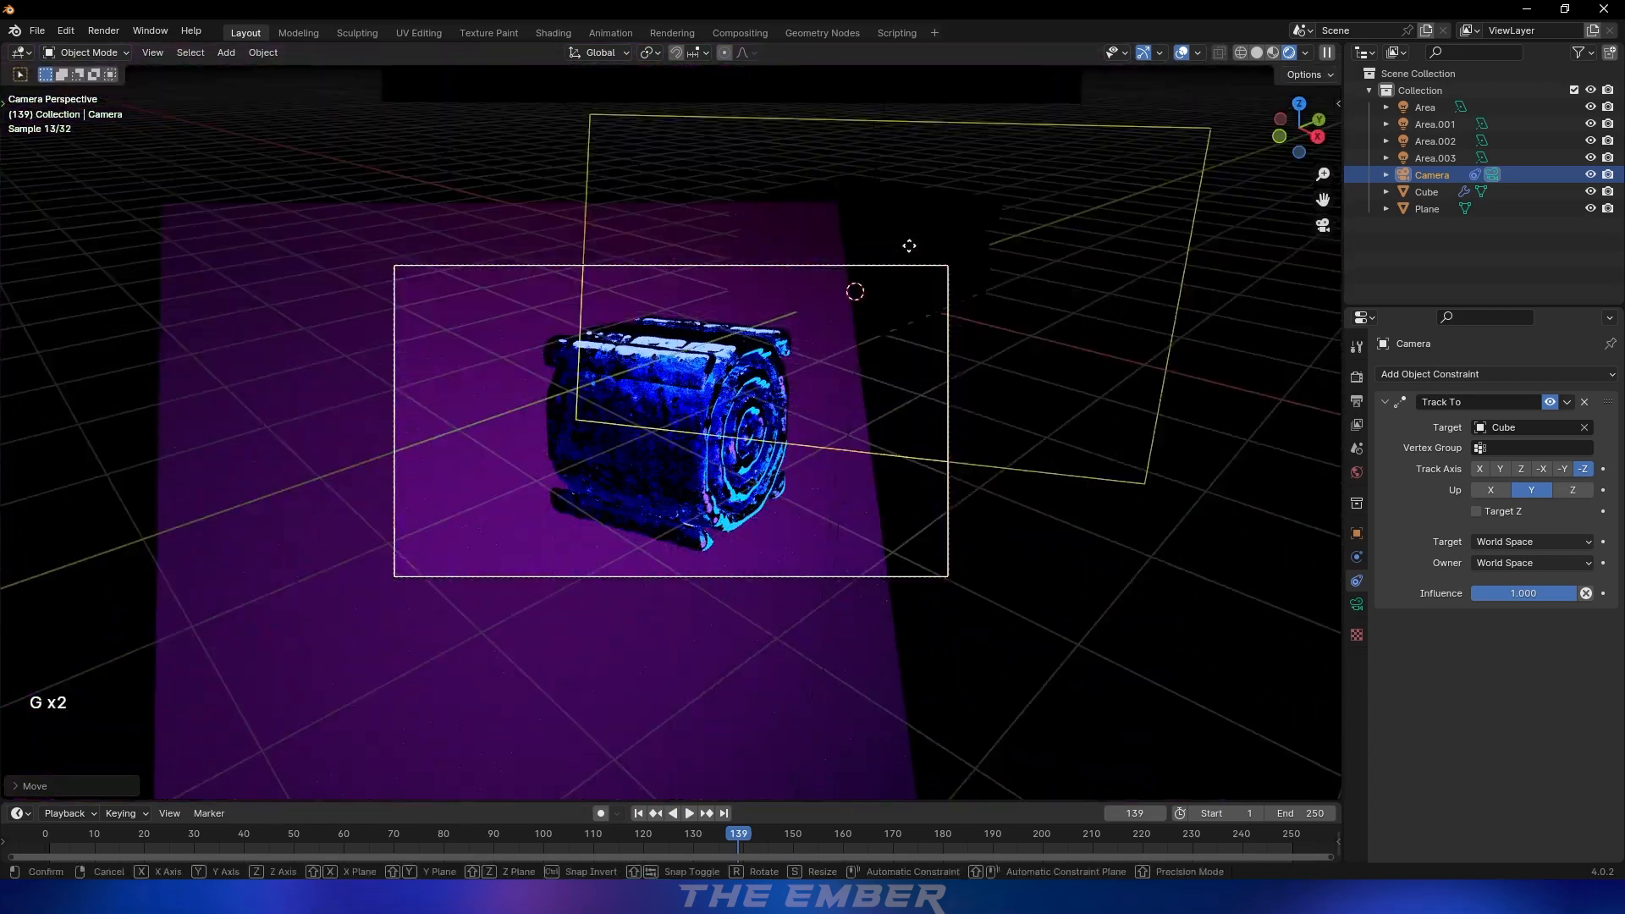
pyautogui.press('z')
pyautogui.press('z')
pyautogui.press('z')
pyautogui.press('Escape')
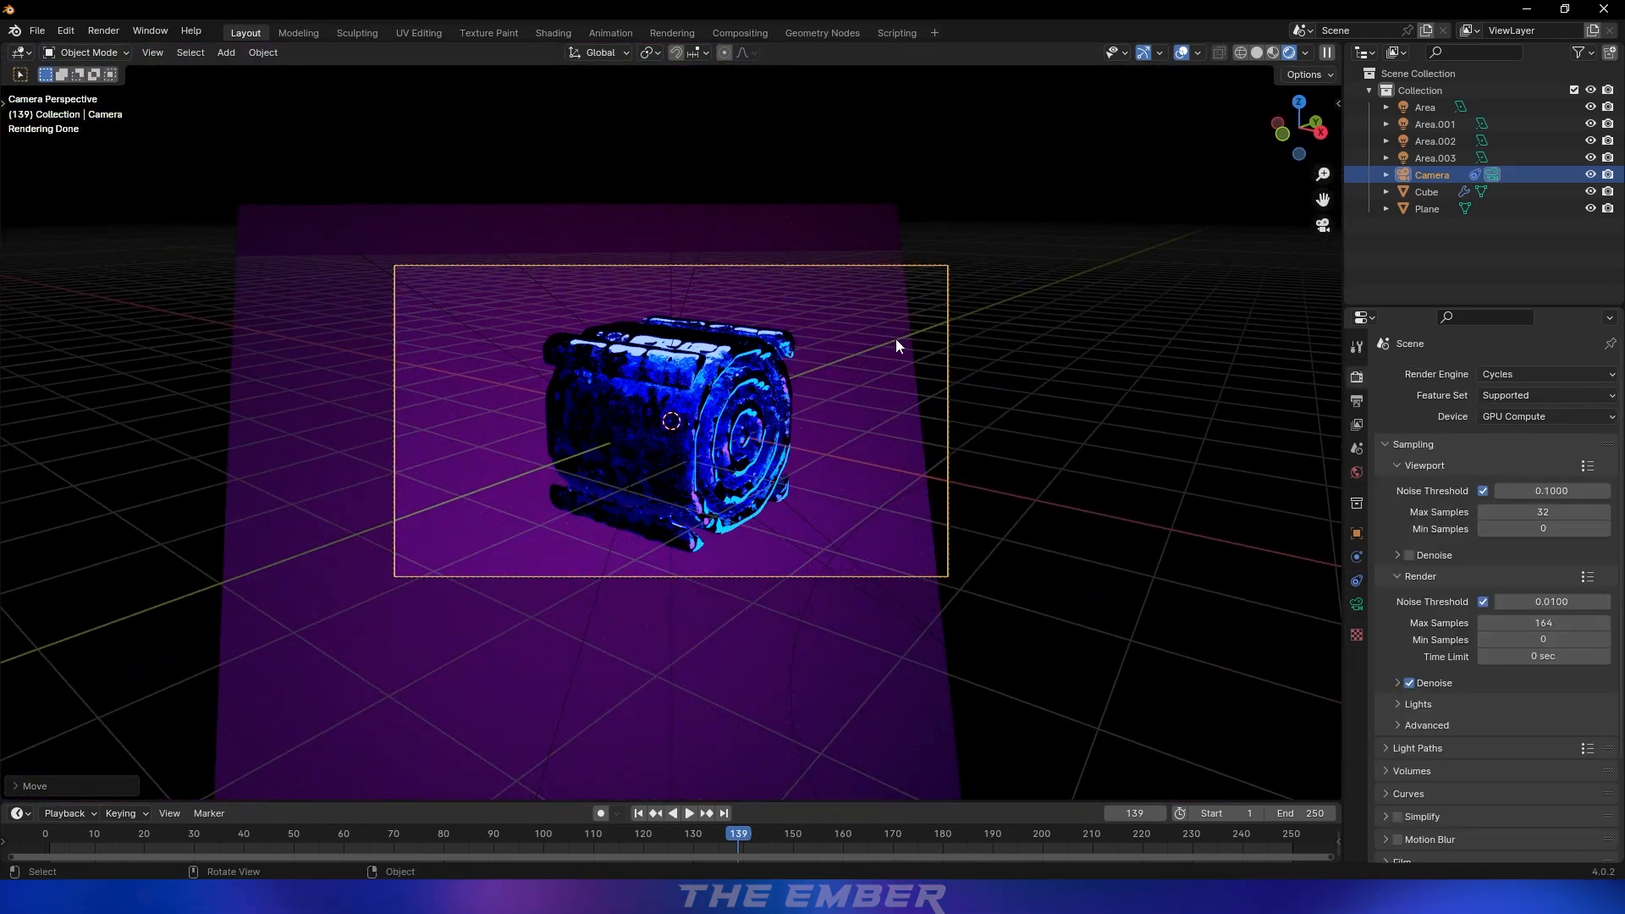
# Move the background plane behind the cube and rotate it slightly in the camera view so it covers the whole camera frame
pyautogui.click(876, 375)
pyautogui.press('g')
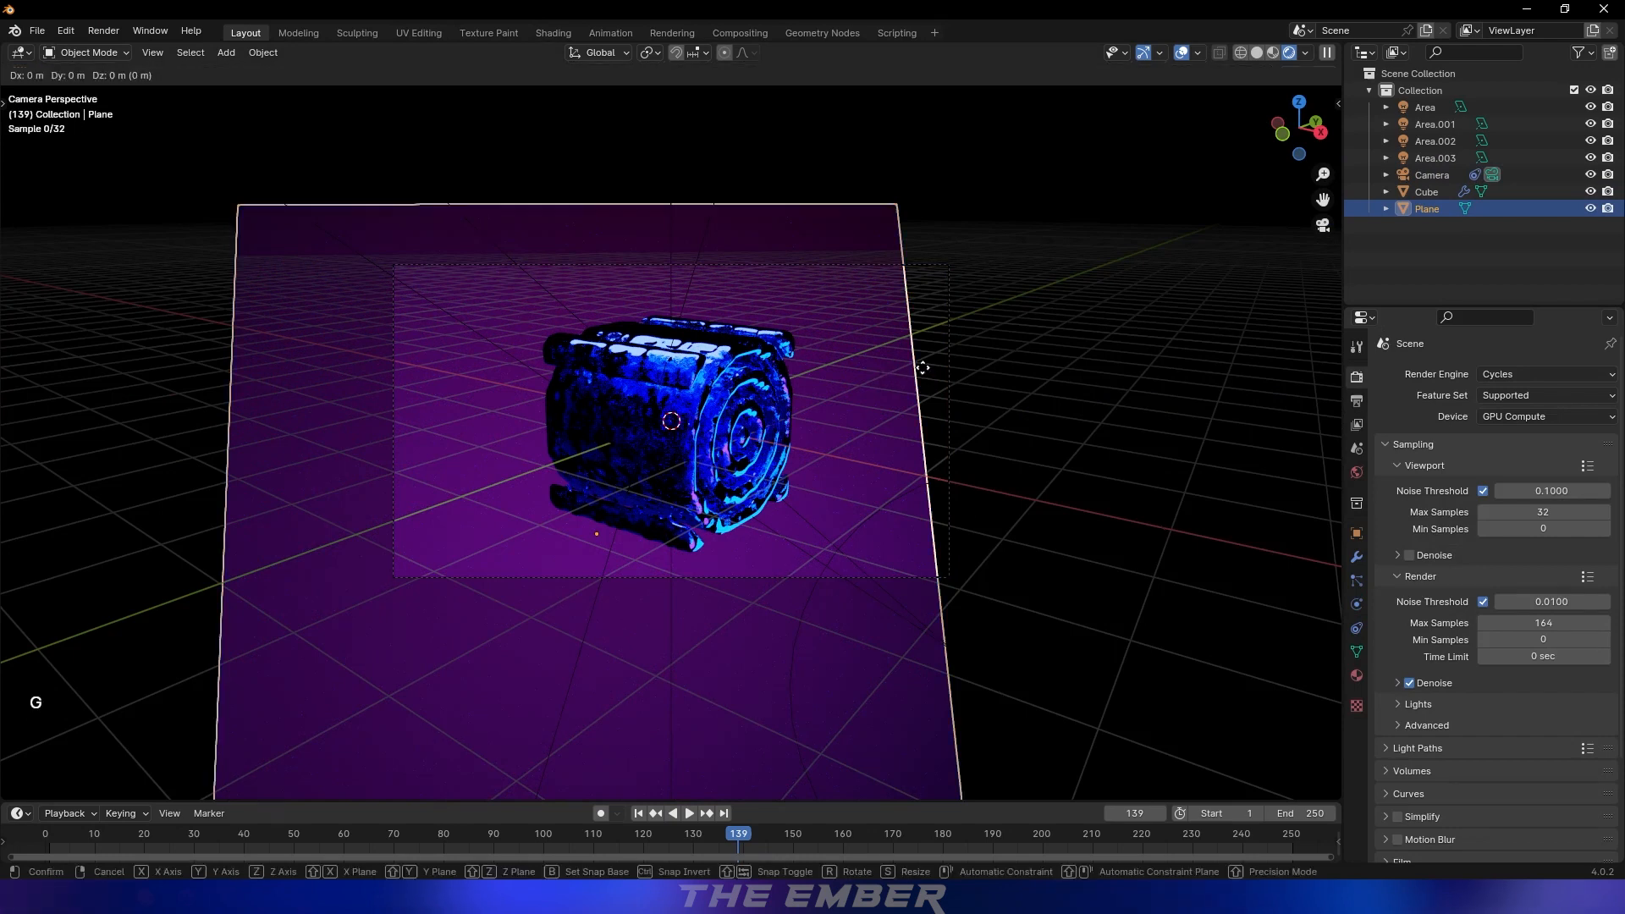
pyautogui.click(968, 482)
pyautogui.press('r')
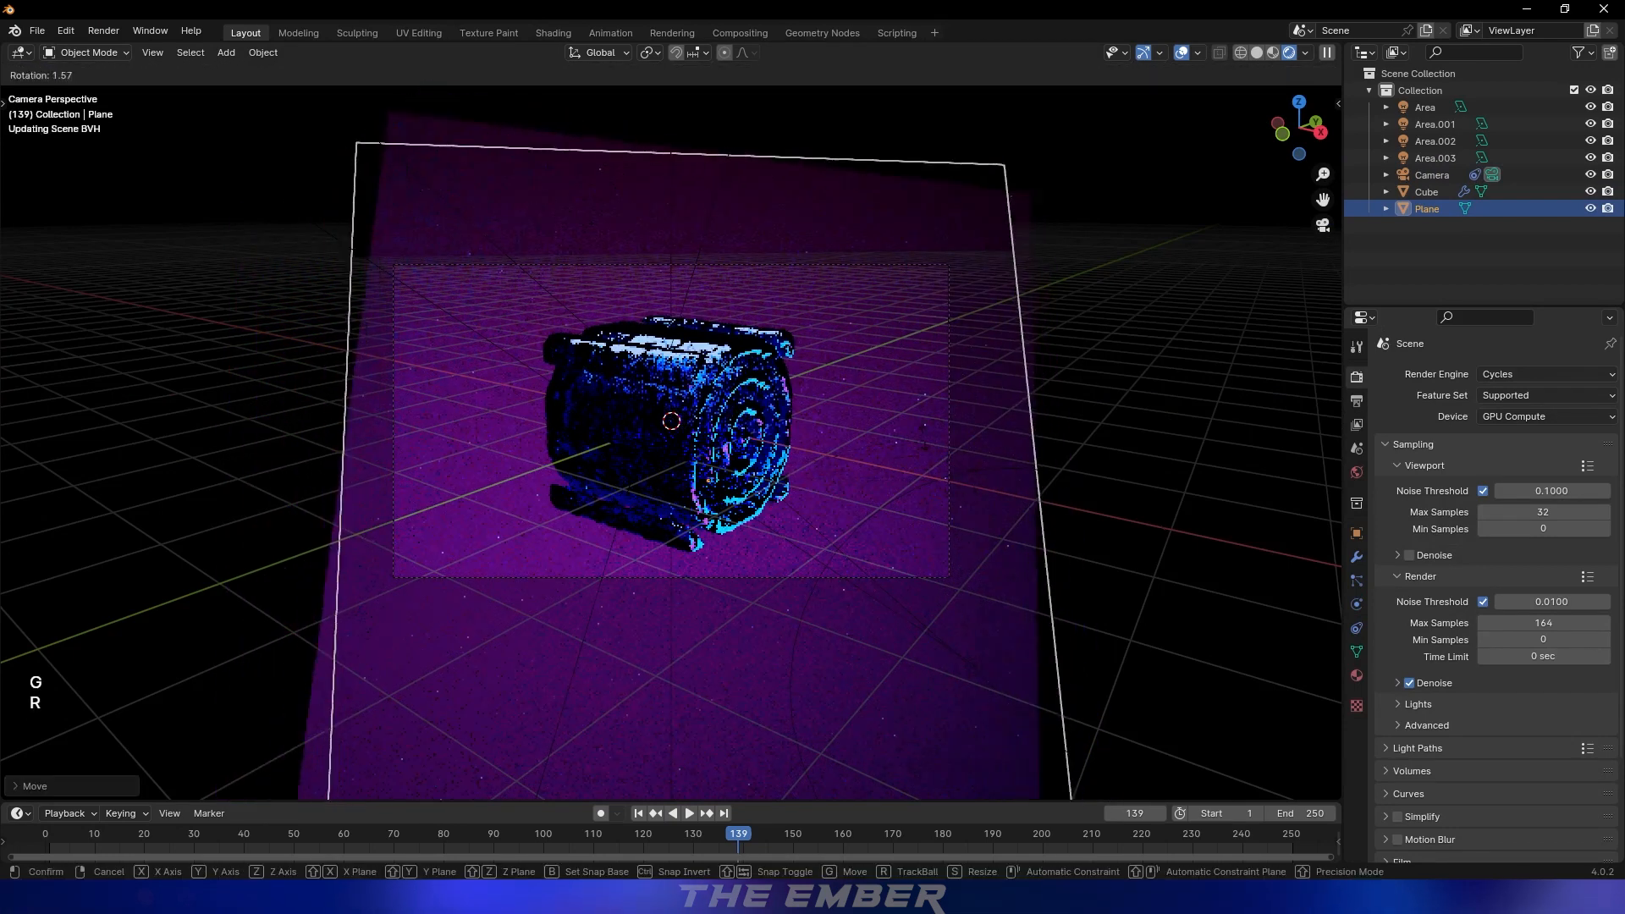
pyautogui.click(939, 437)
pyautogui.press('g')
pyautogui.click(909, 501)
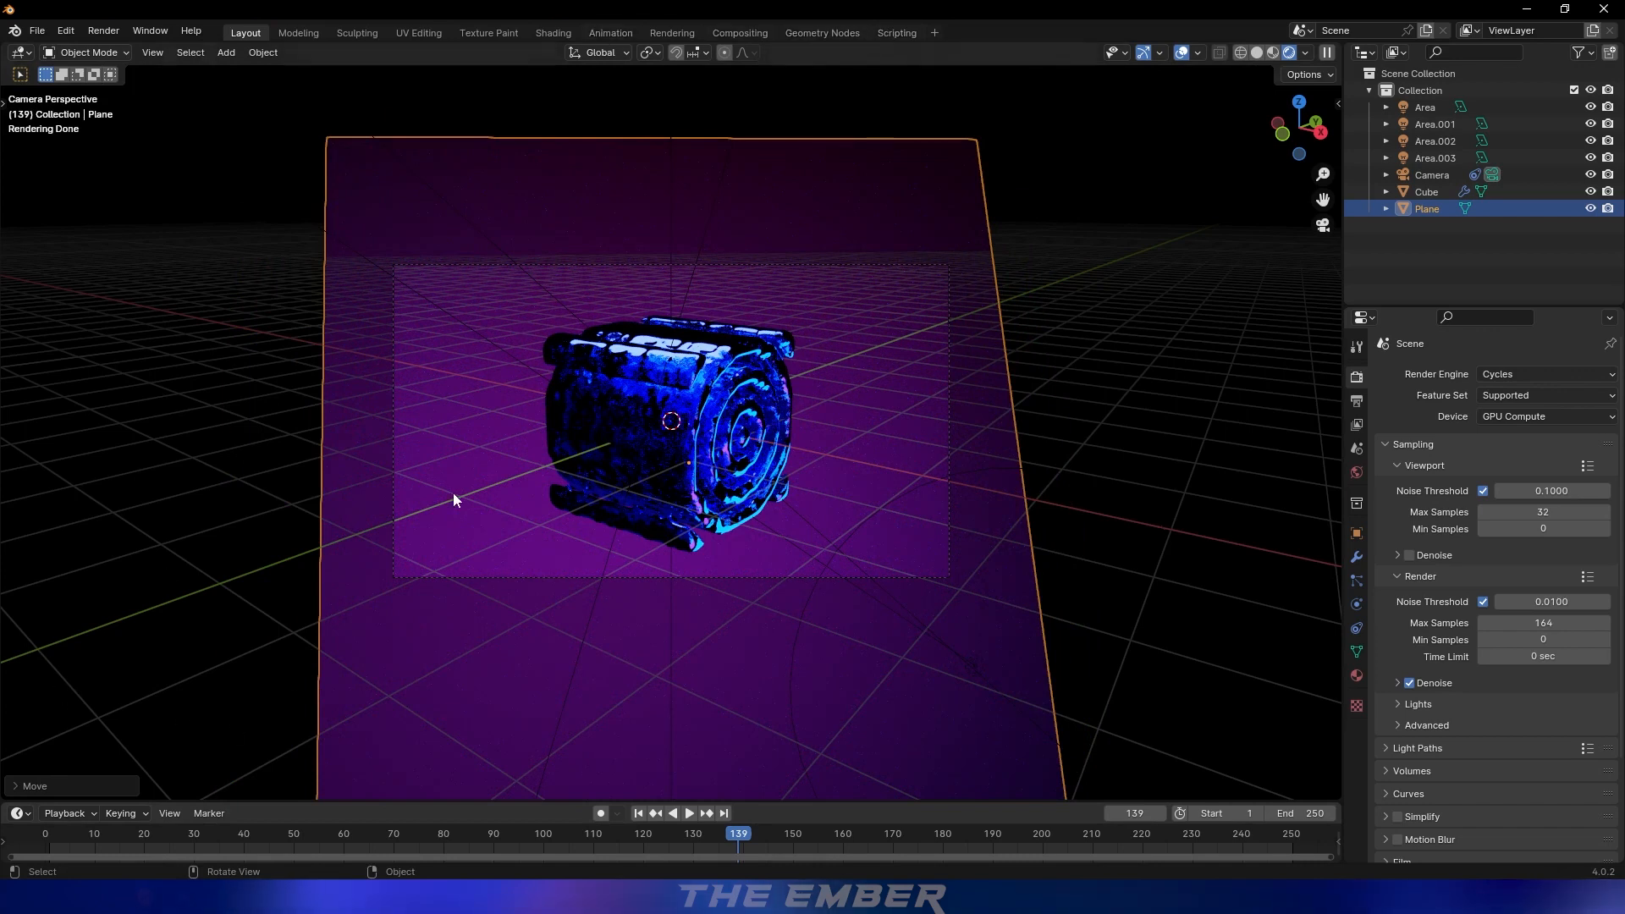
# Create a new material named BG for the background plane
pyautogui.click(552, 34)
pyautogui.scroll(-5, 1256, 277)
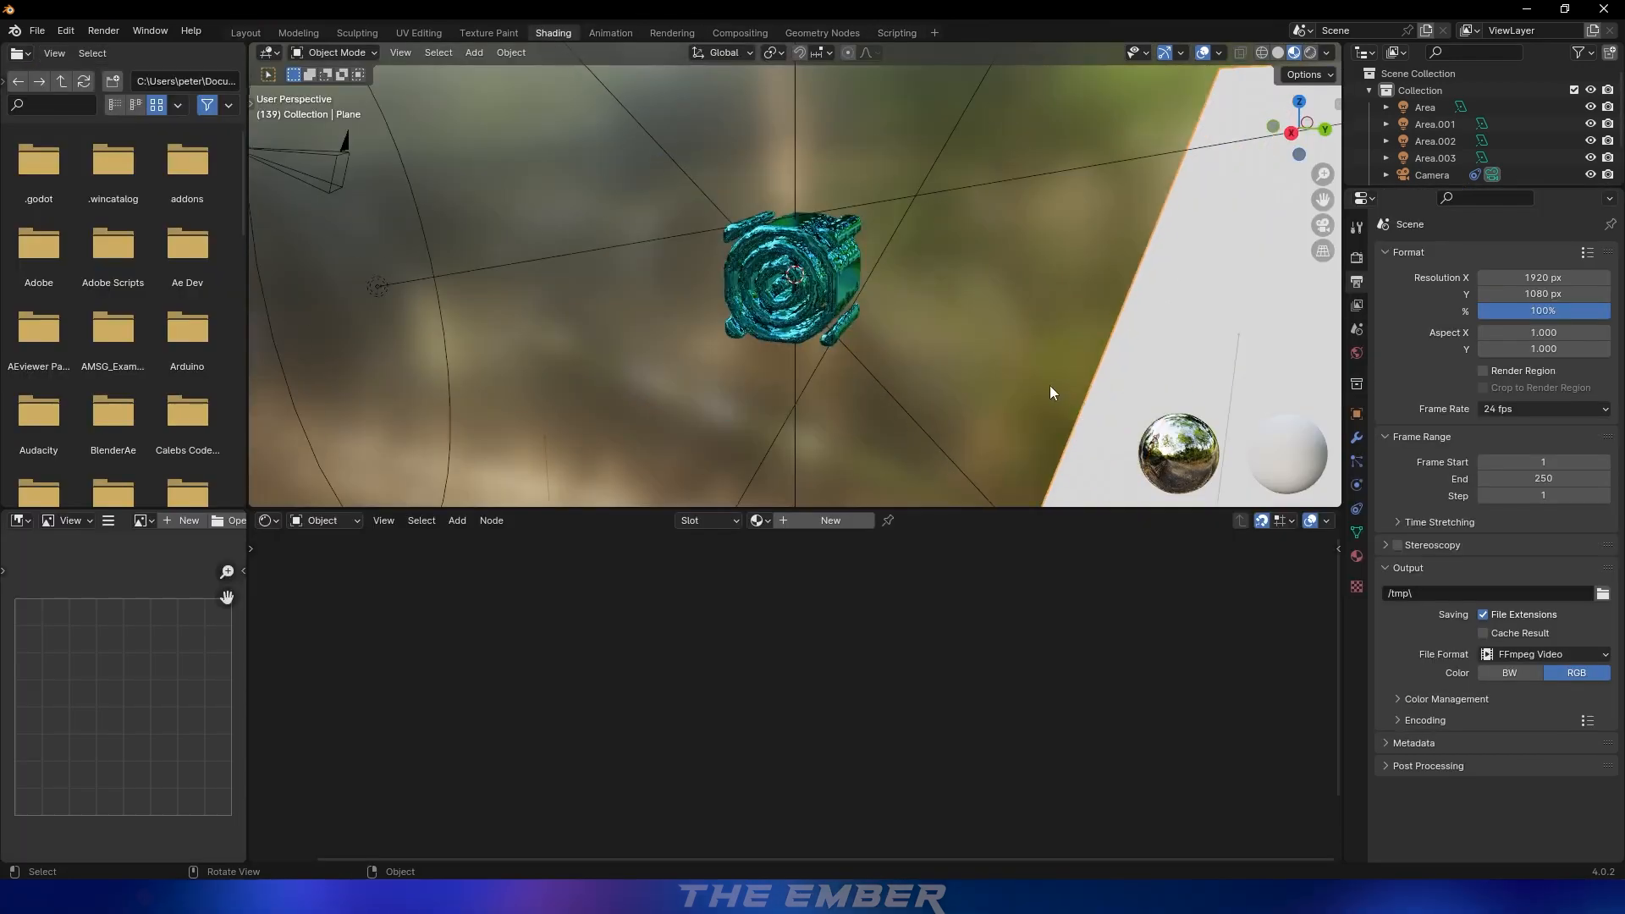
pyautogui.moveTo(1049, 384); pyautogui.dragTo(869, 509, button='middle')
pyautogui.click(839, 519)
pyautogui.click(823, 518)
pyautogui.write('BG')
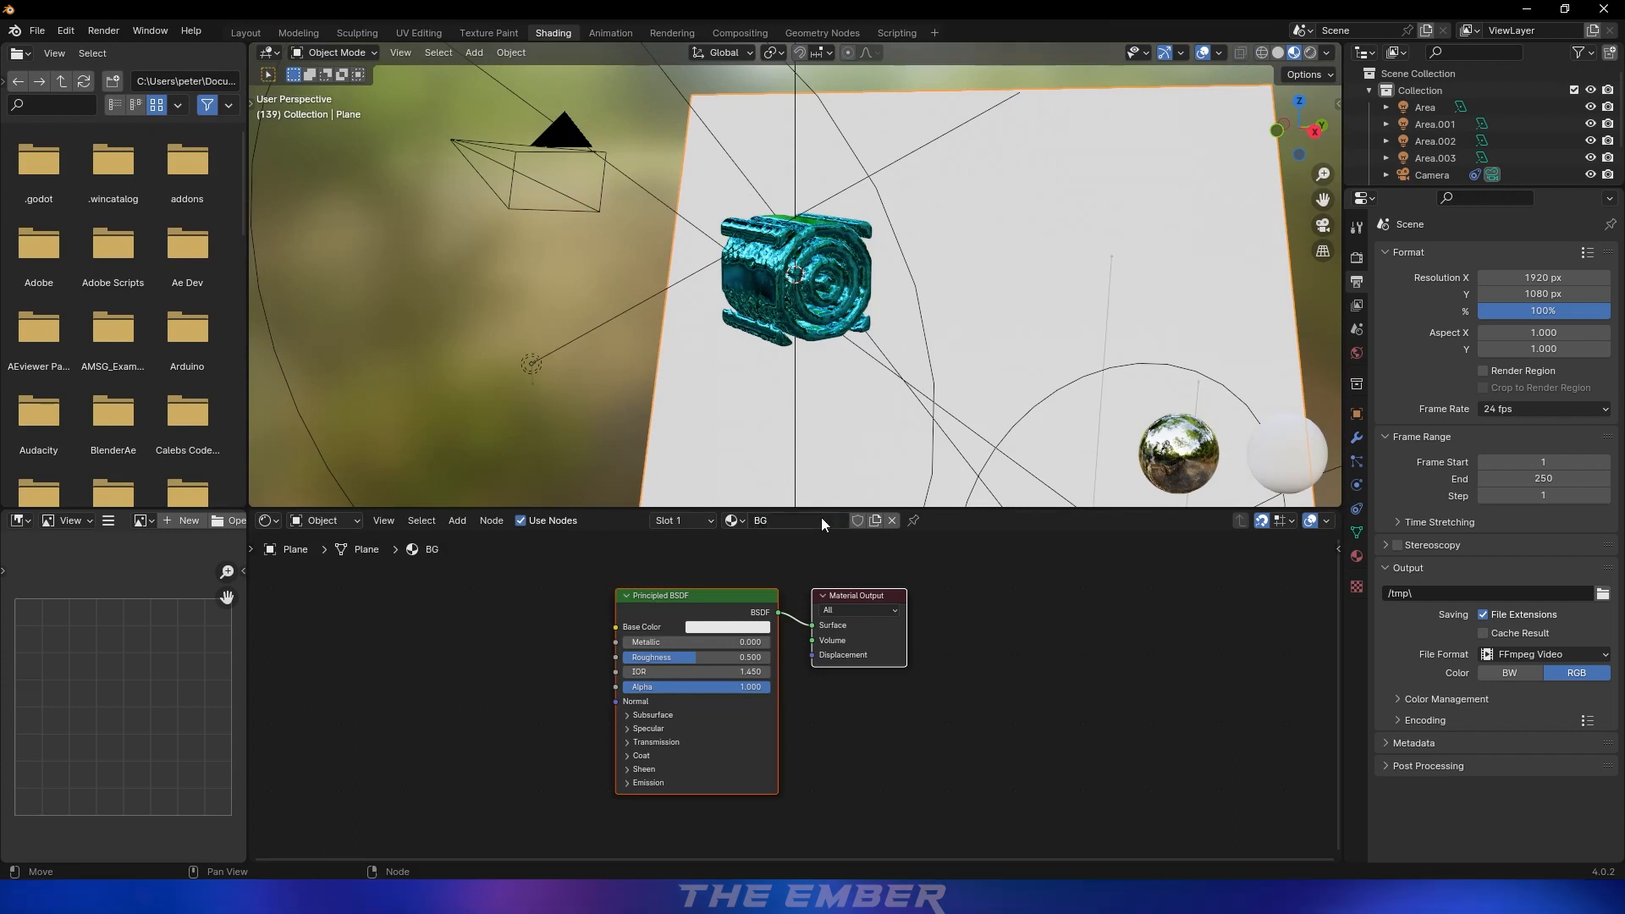
# Darken the BG material's base colour to dark grey, set its roughness to 1.0 and check the rendered camera view
pyautogui.scroll(1, 723, 596)
pyautogui.click(710, 611)
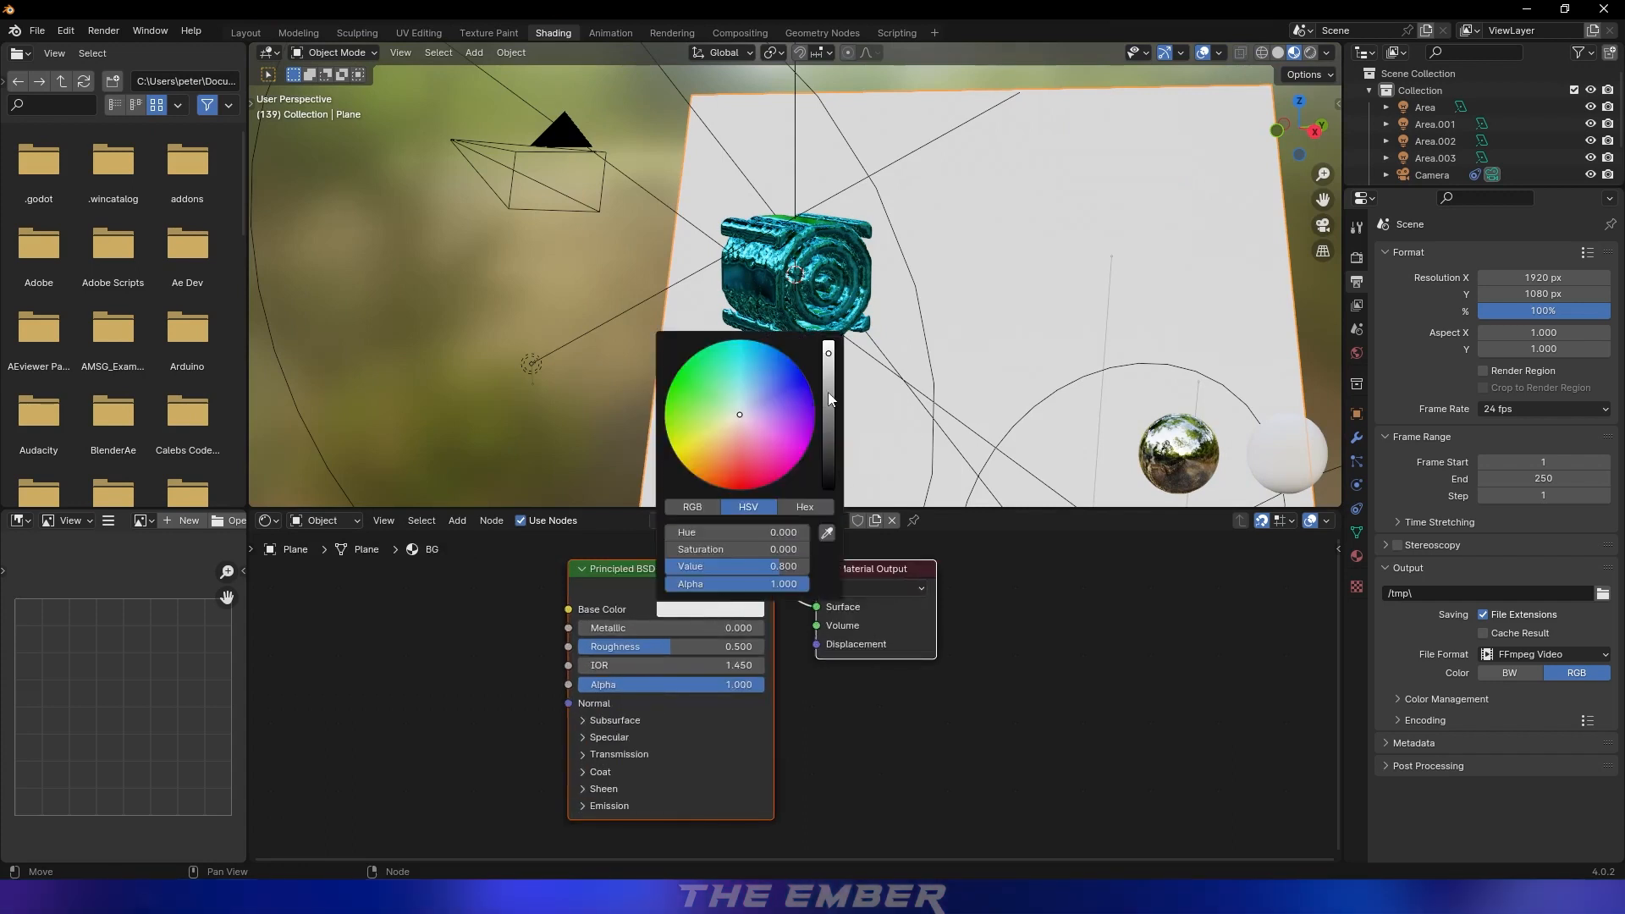
pyautogui.moveTo(829, 399); pyautogui.dragTo(829, 457)
pyautogui.moveTo(702, 645); pyautogui.dragTo(766, 646)
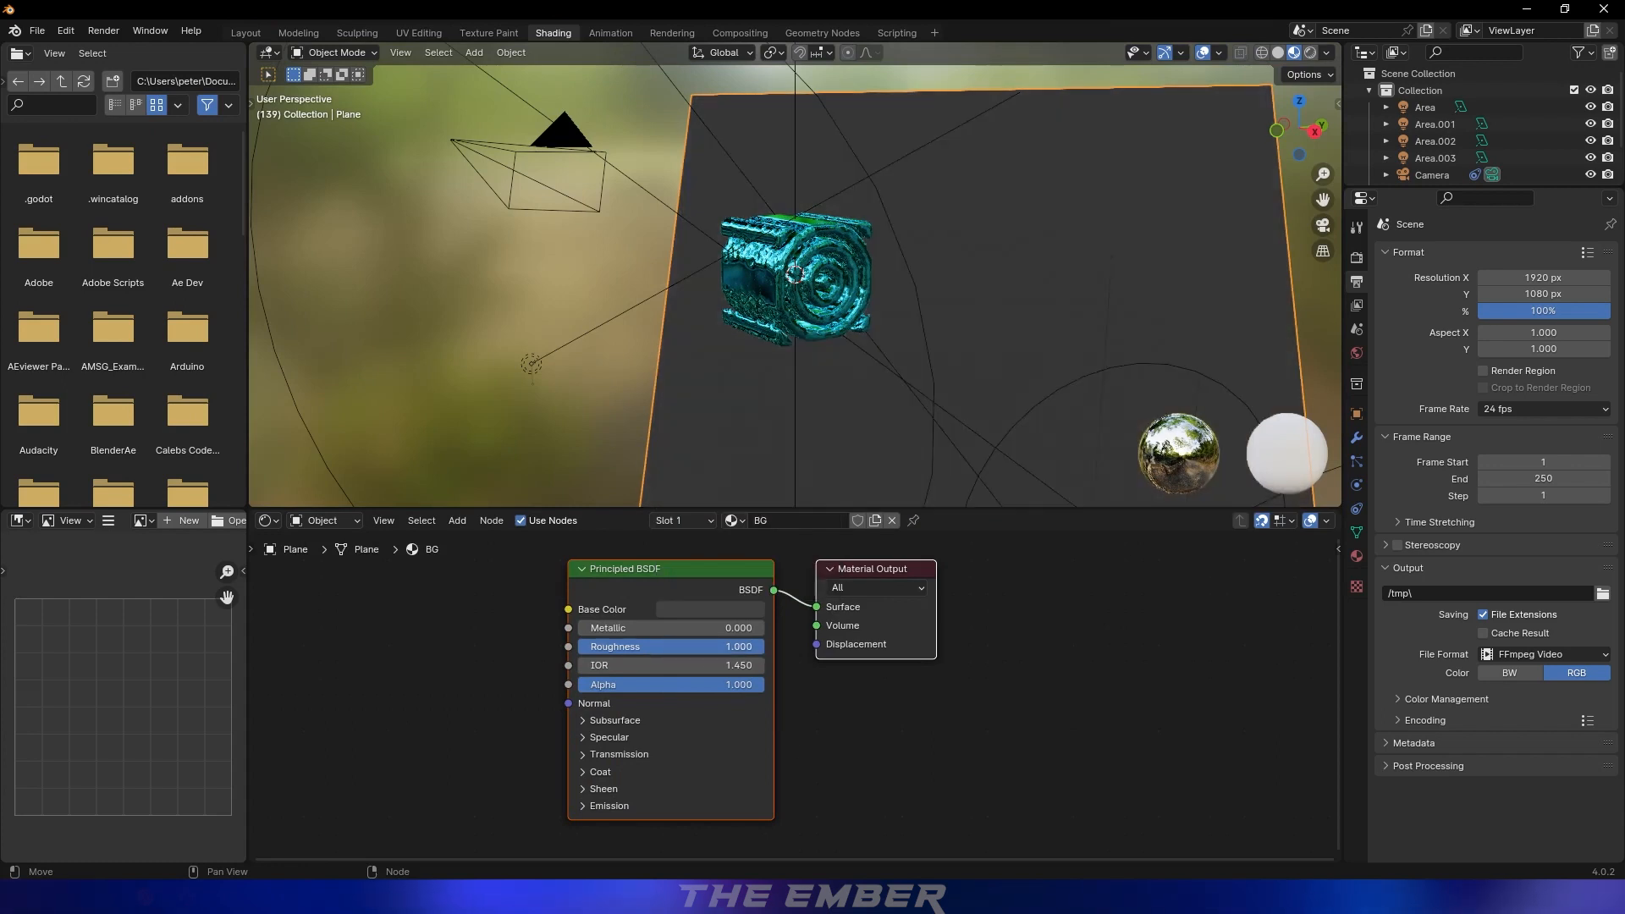
pyautogui.click(246, 33)
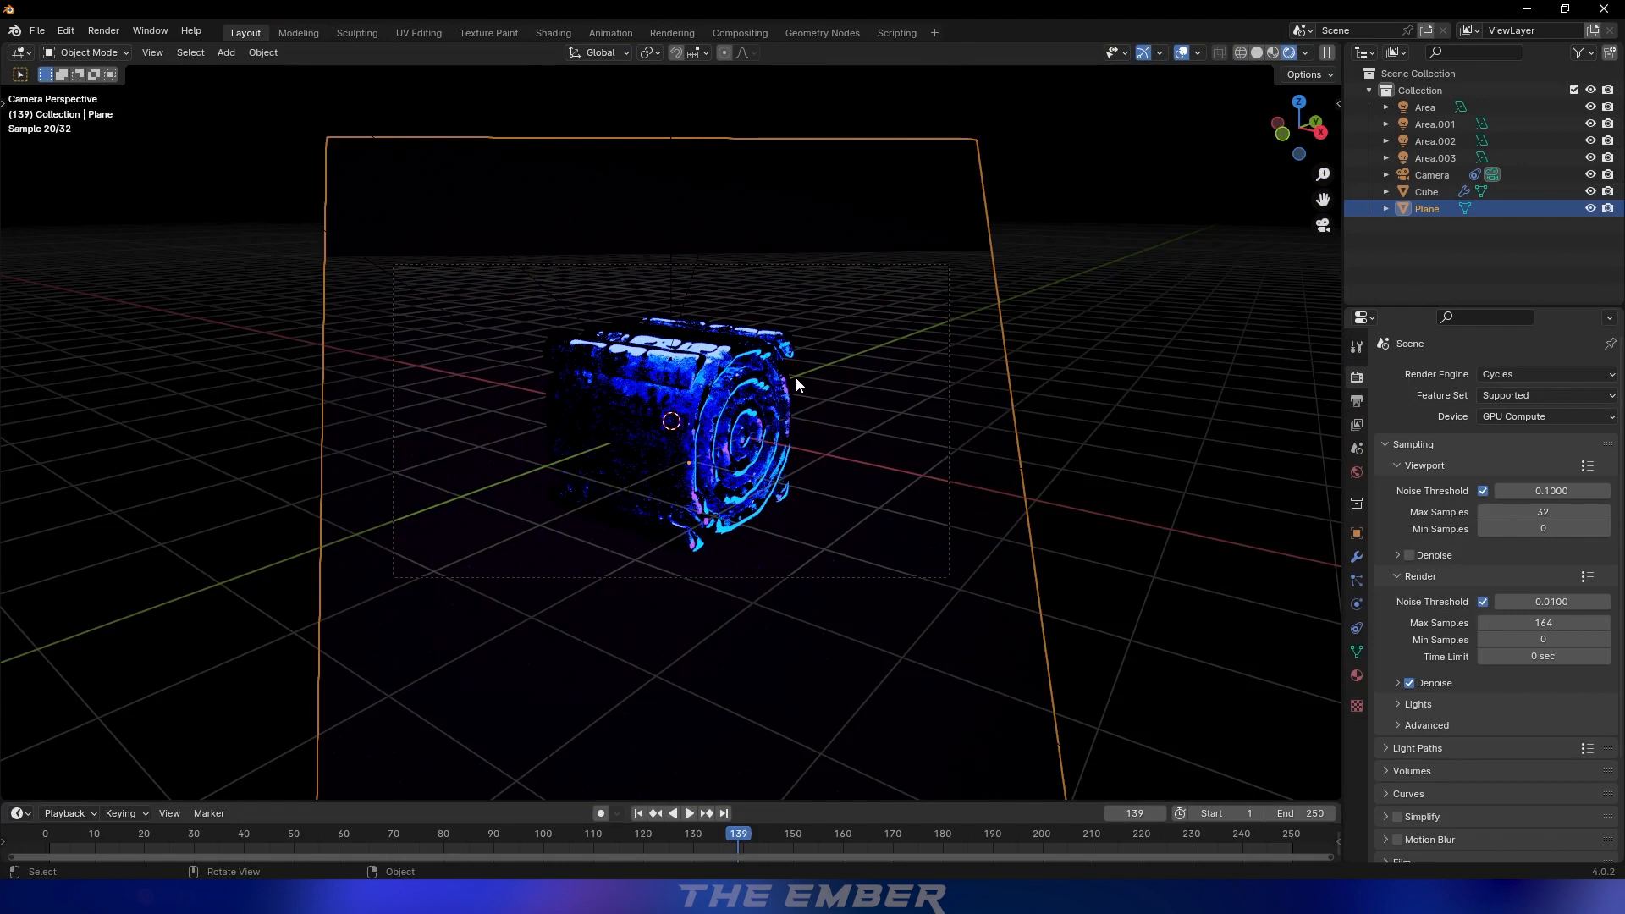
pyautogui.scroll(3, 795, 377)
pyautogui.scroll(-4, 796, 377)
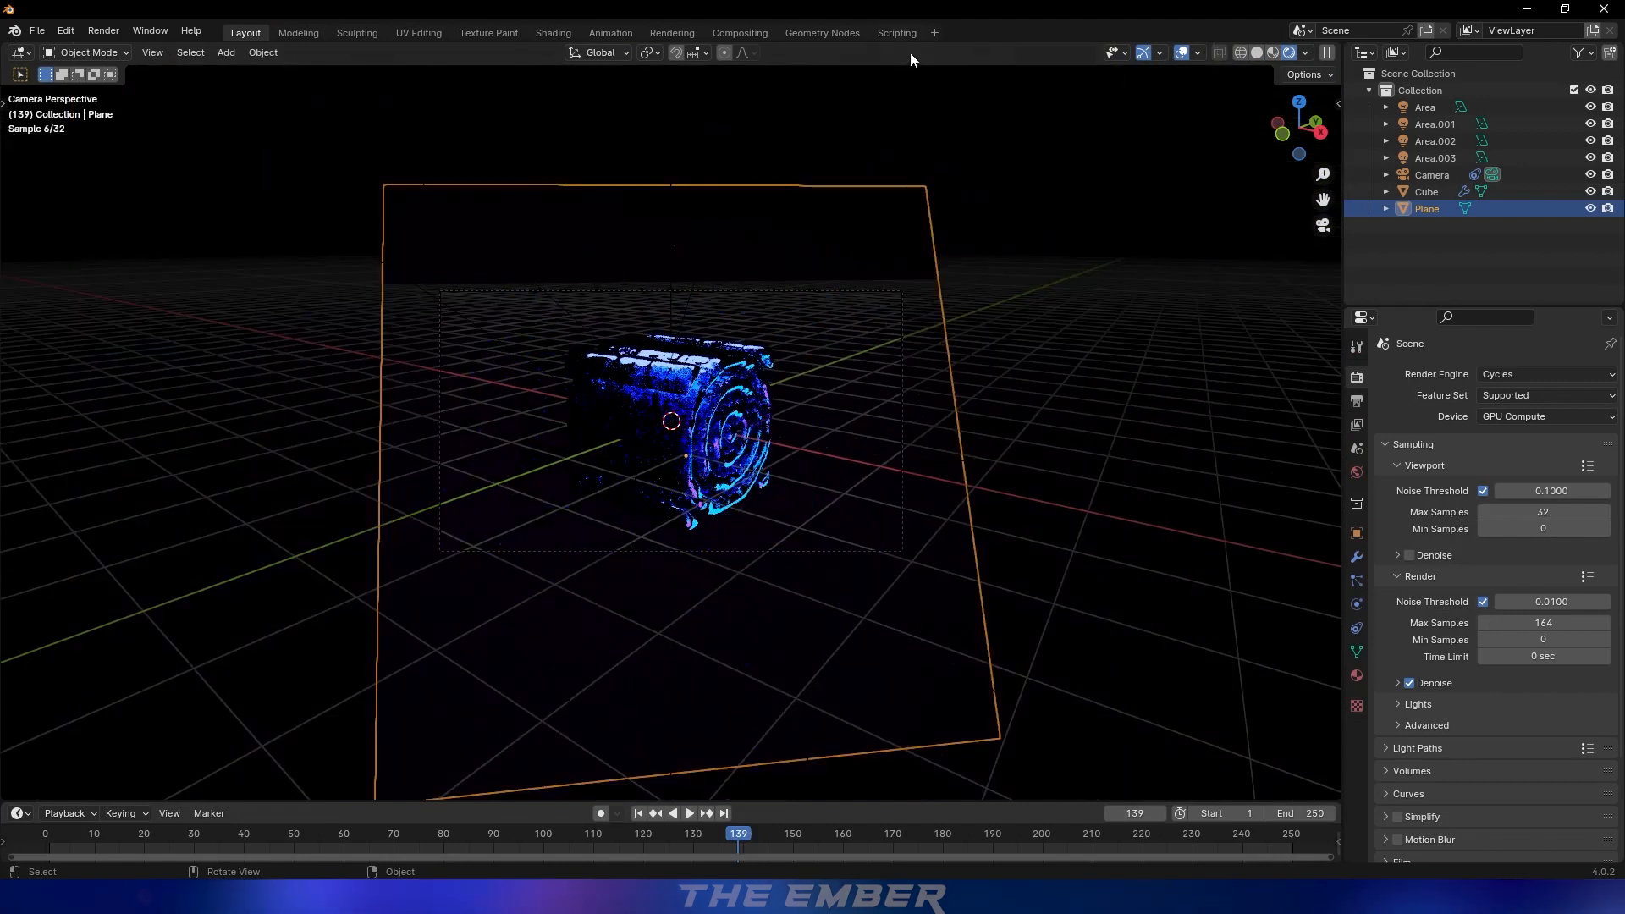
# Lighten the BG material's base colour and tint it blue
pyautogui.click(553, 33)
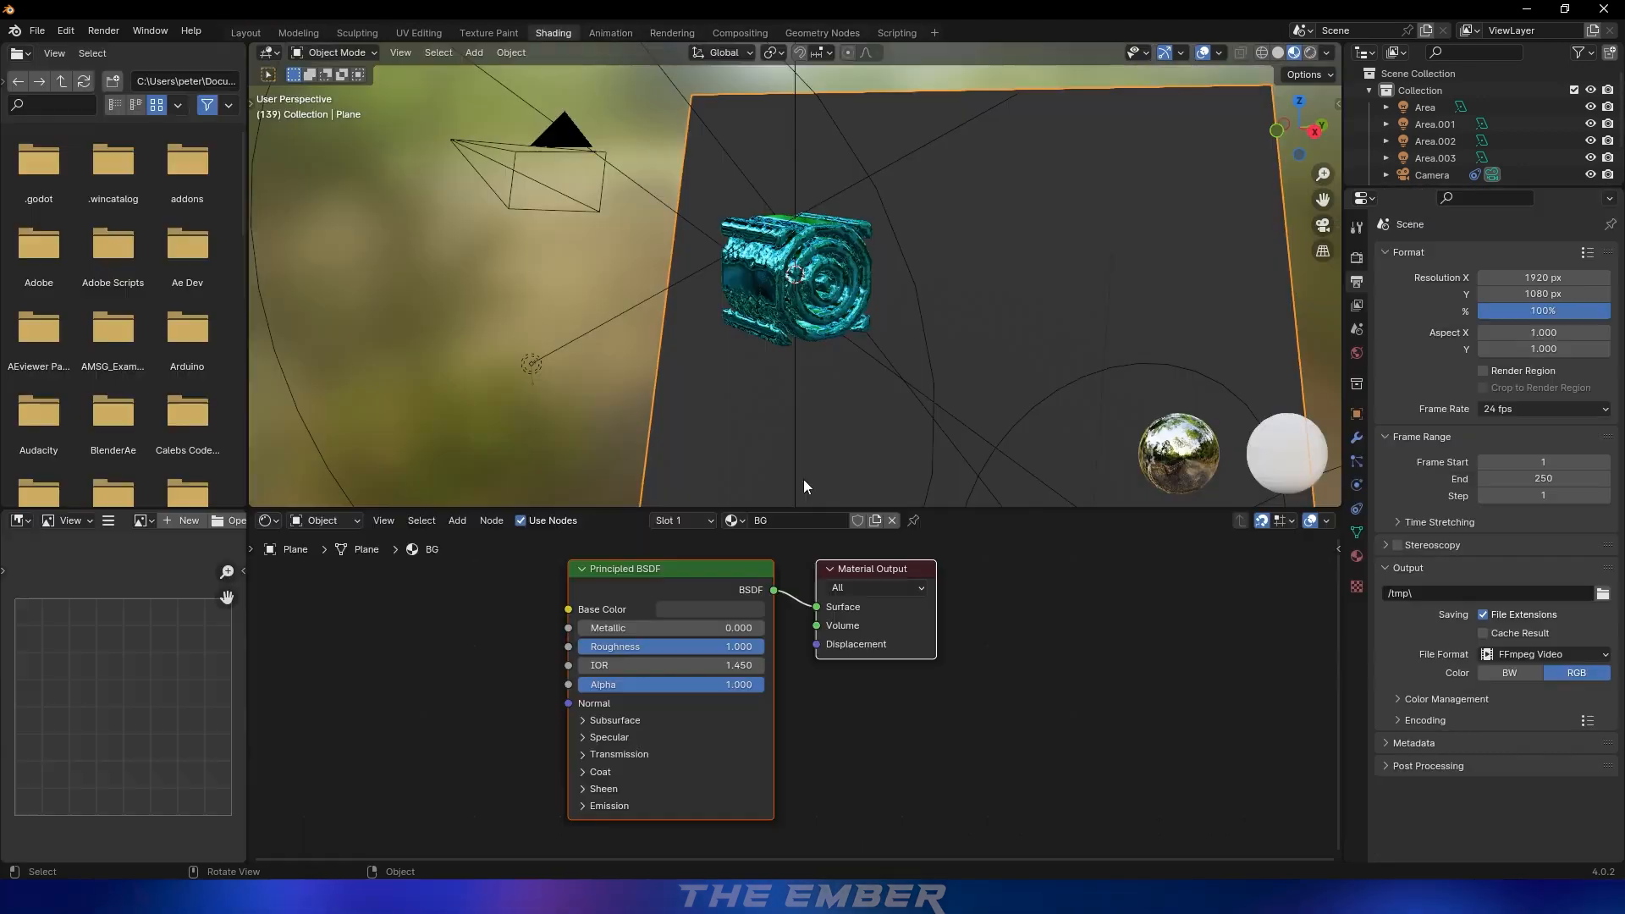
pyautogui.click(744, 604)
pyautogui.moveTo(828, 420)
pyautogui.mouseDown()
pyautogui.moveTo(829, 388)
pyautogui.moveTo(841, 428)
pyautogui.mouseUp()
pyautogui.click(751, 602)
pyautogui.click(1029, 738)
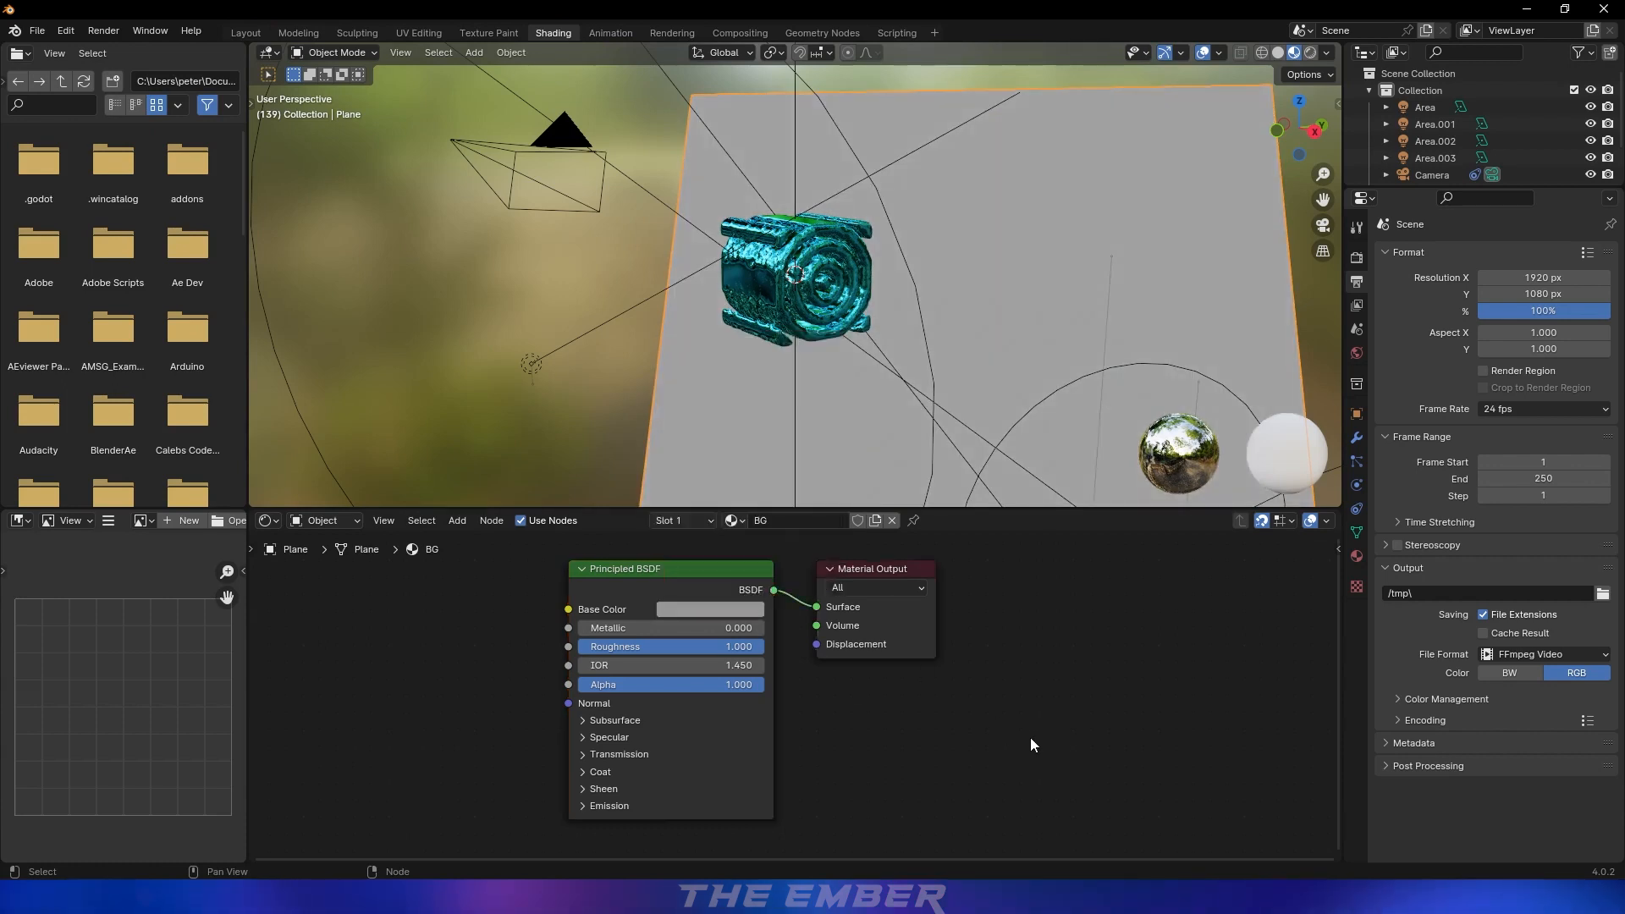
pyautogui.click(707, 604)
pyautogui.moveTo(773, 372)
pyautogui.mouseDown()
pyautogui.moveTo(736, 387)
pyautogui.moveTo(751, 406)
pyautogui.moveTo(832, 404)
pyautogui.moveTo(738, 376)
pyautogui.moveTo(777, 427)
pyautogui.moveTo(780, 396)
pyautogui.mouseUp()
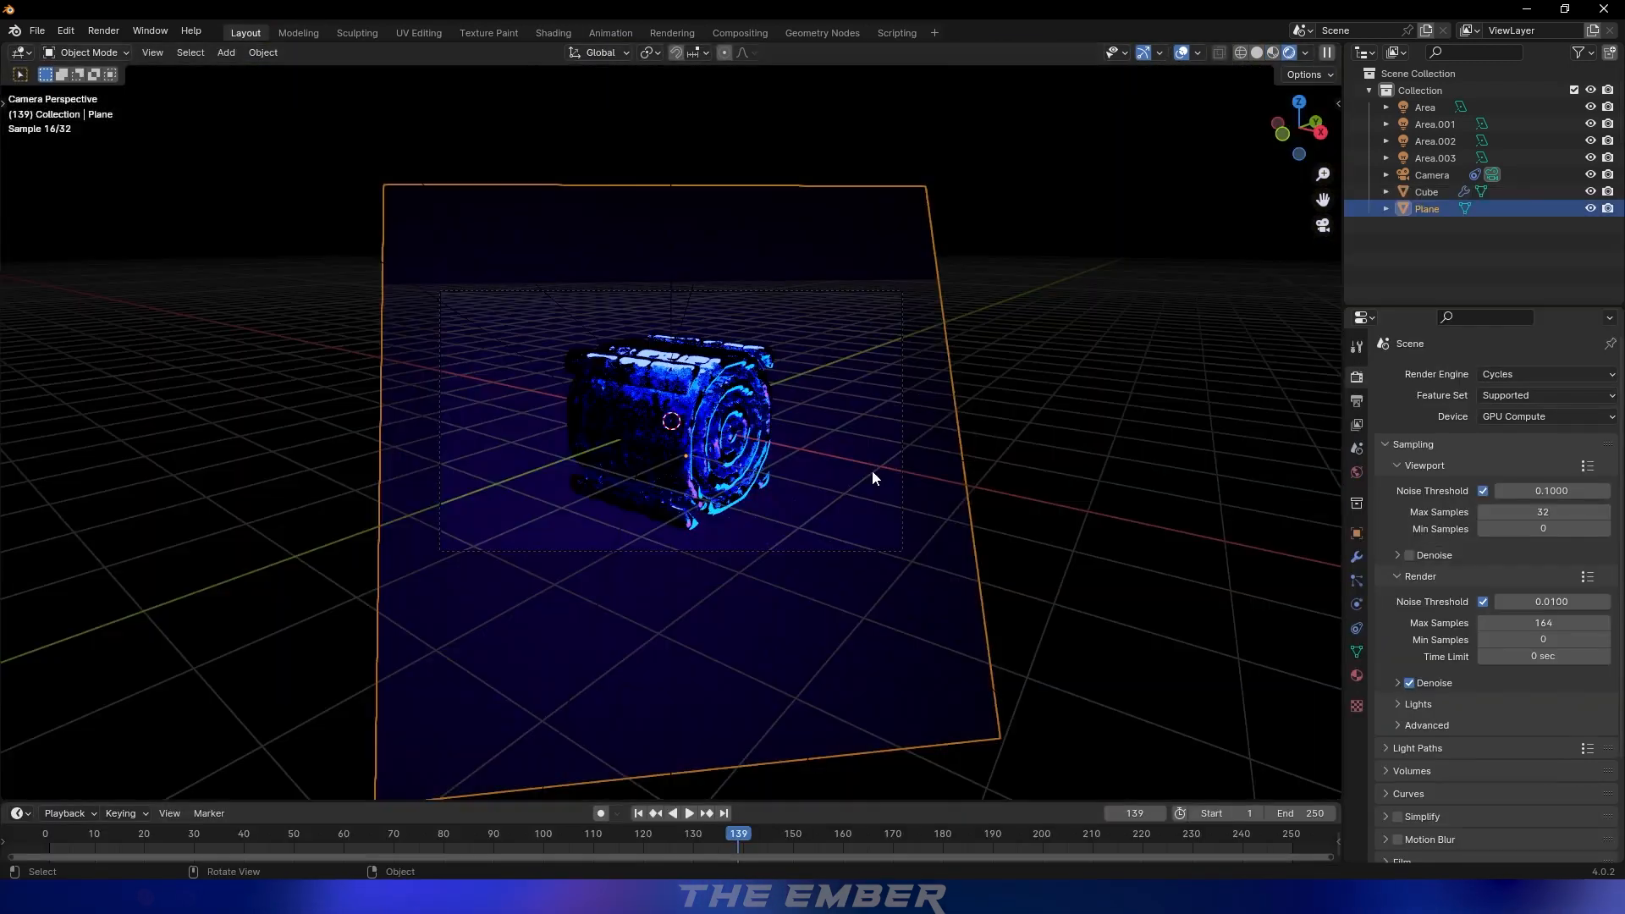
# Save the file and hide the viewport overlays for a clean look at the rendered camera view
pyautogui.hotkey('ctrl', 's')
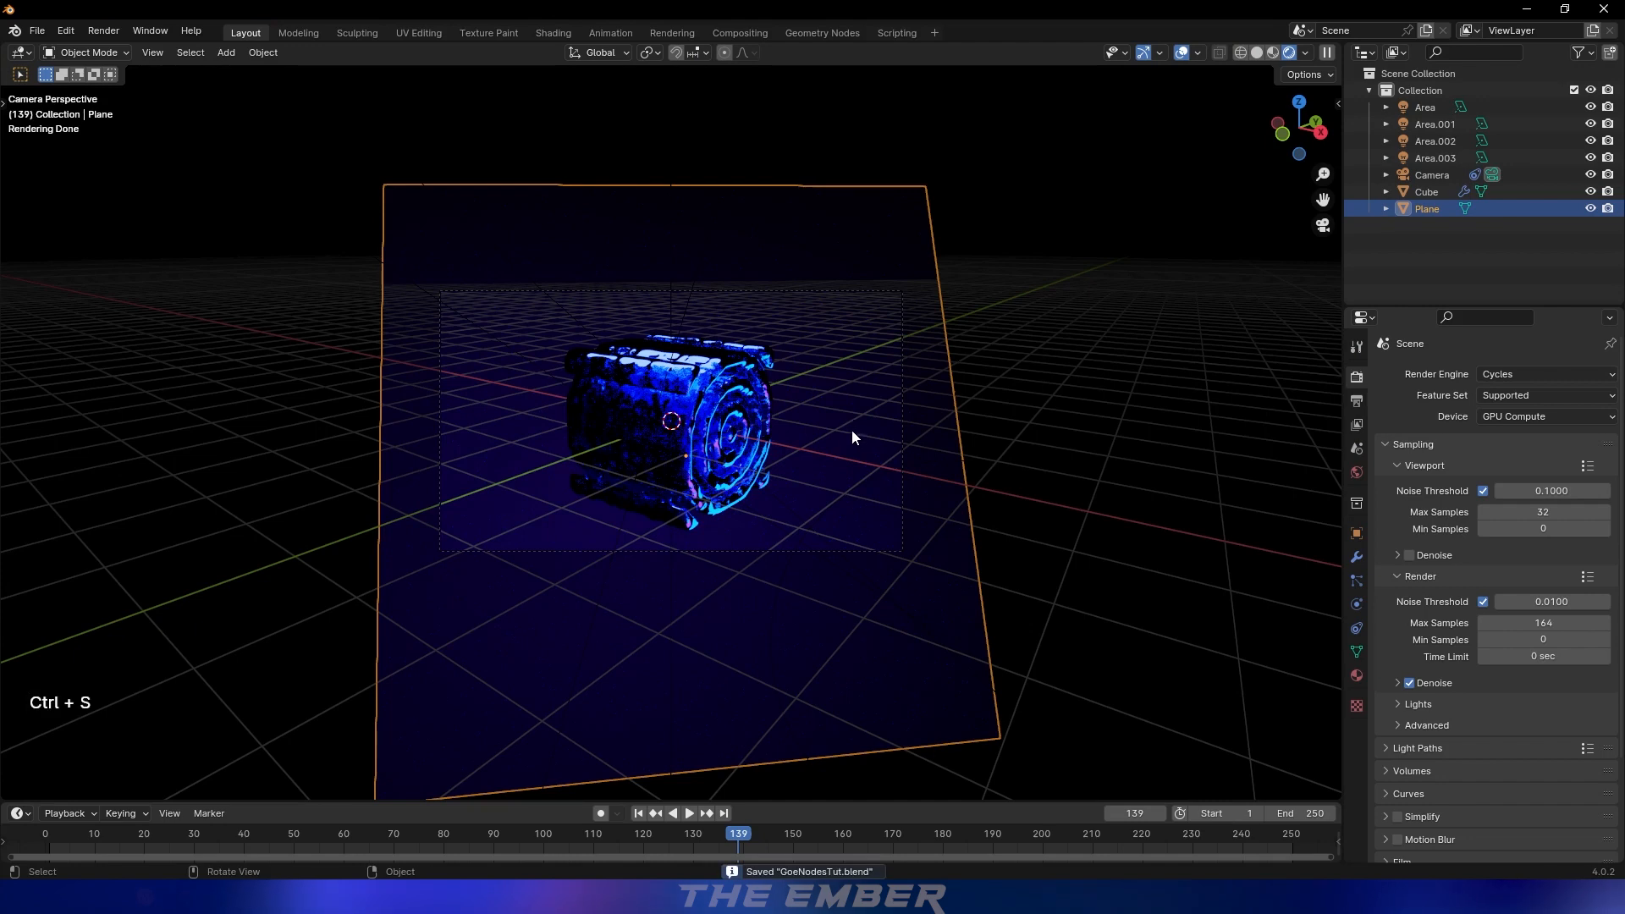
pyautogui.click(1181, 53)
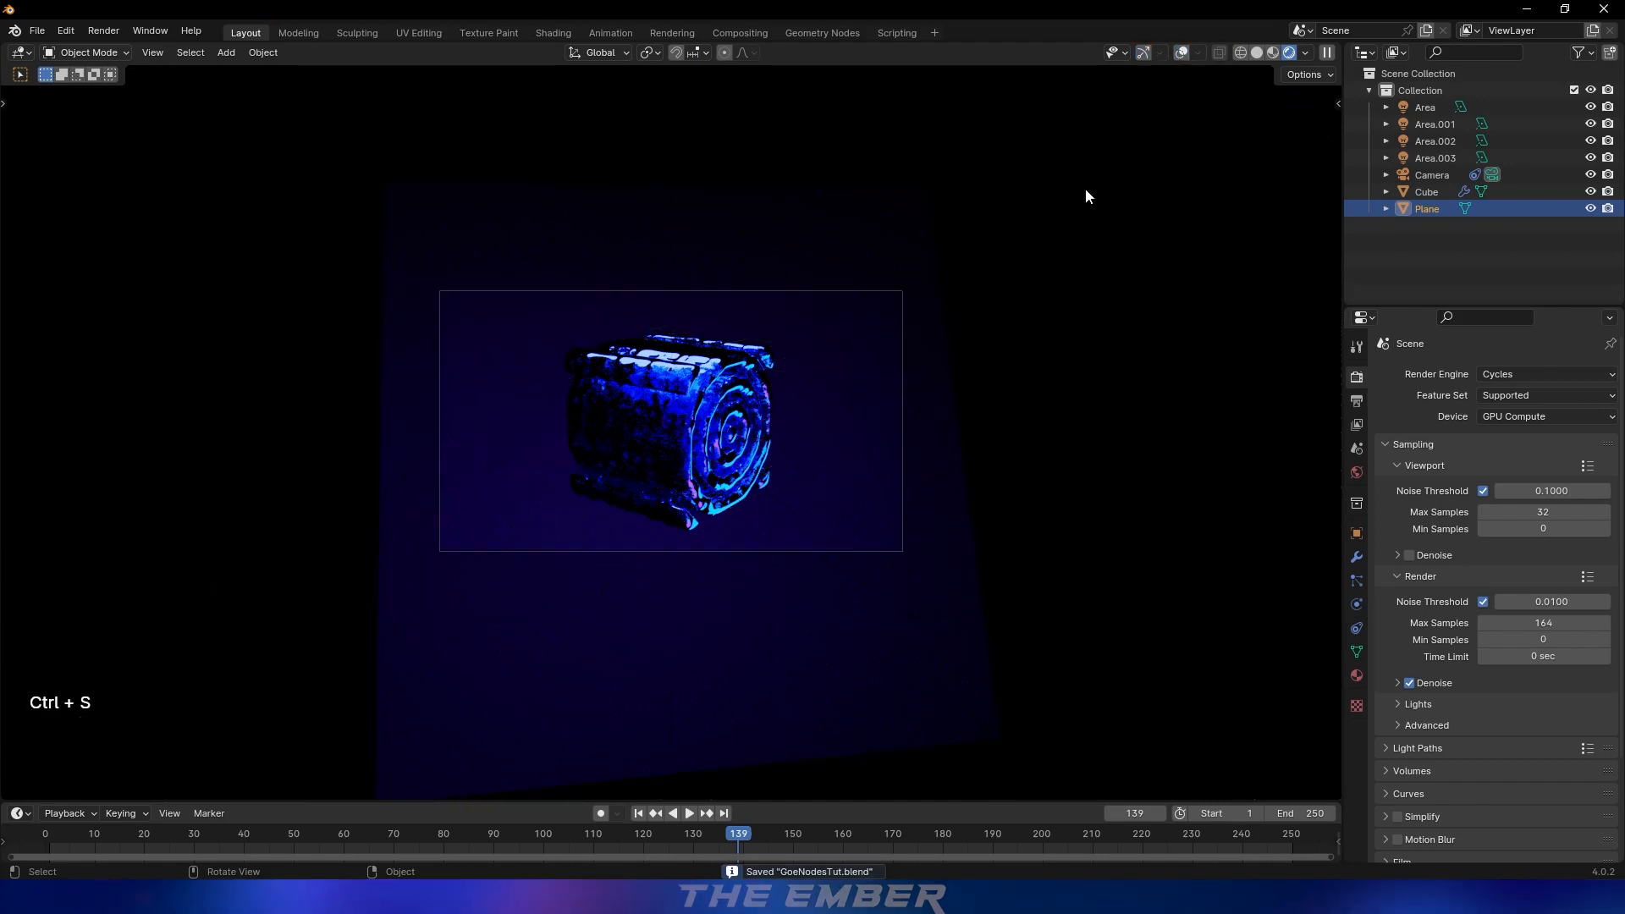
pyautogui.scroll(3, 931, 279)
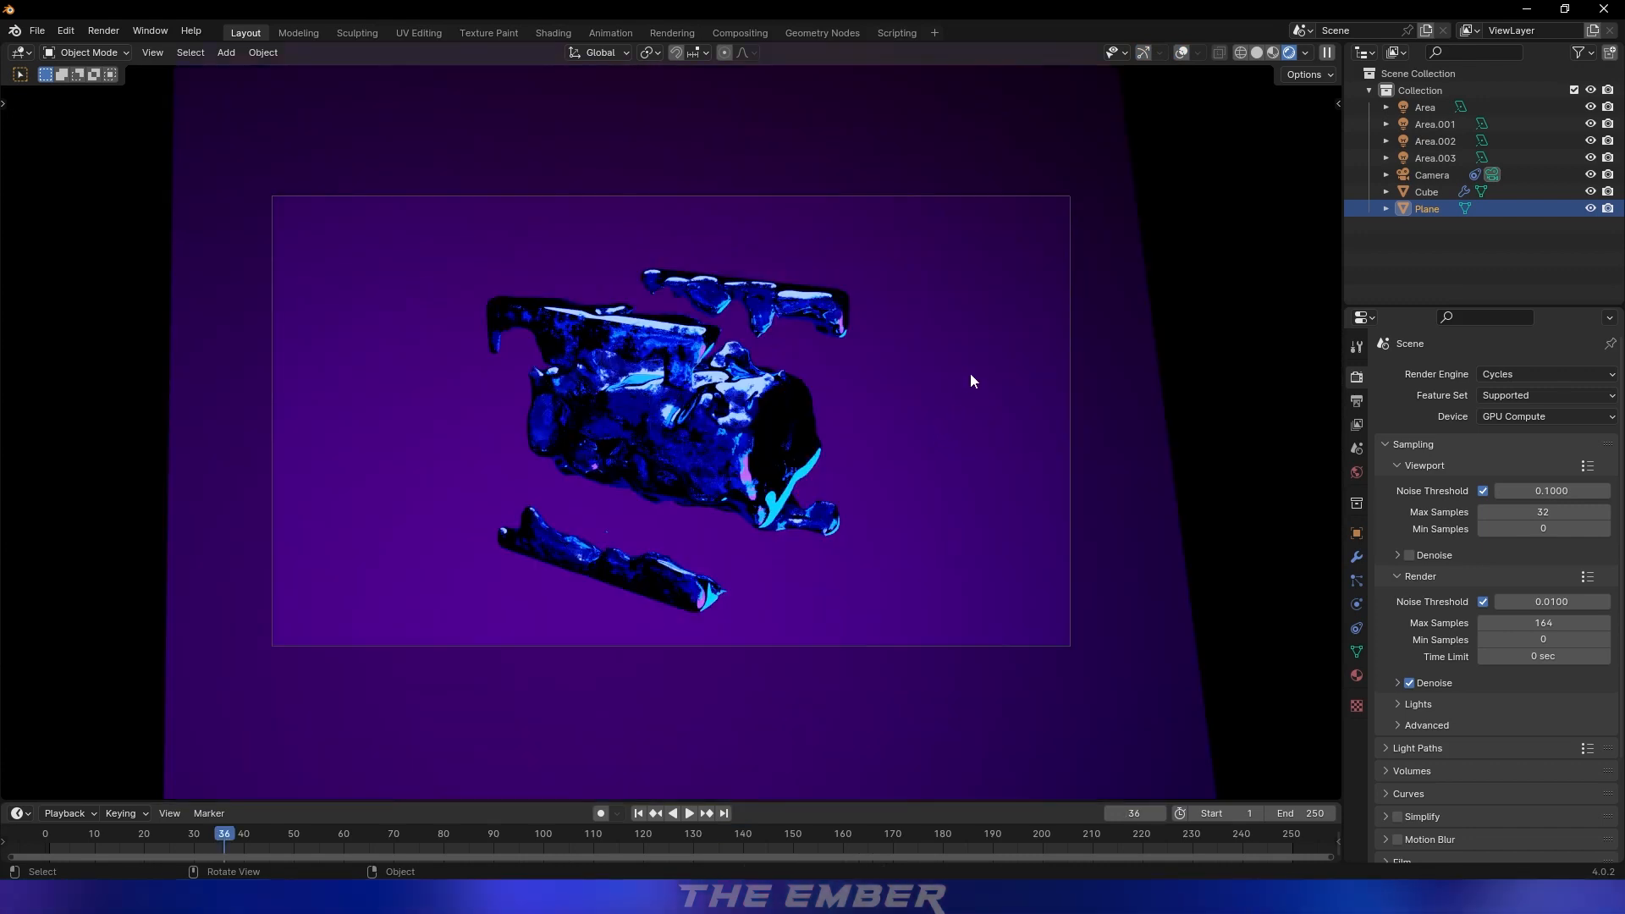
# Return the timeline to frame 1
pyautogui.click(104, 30)
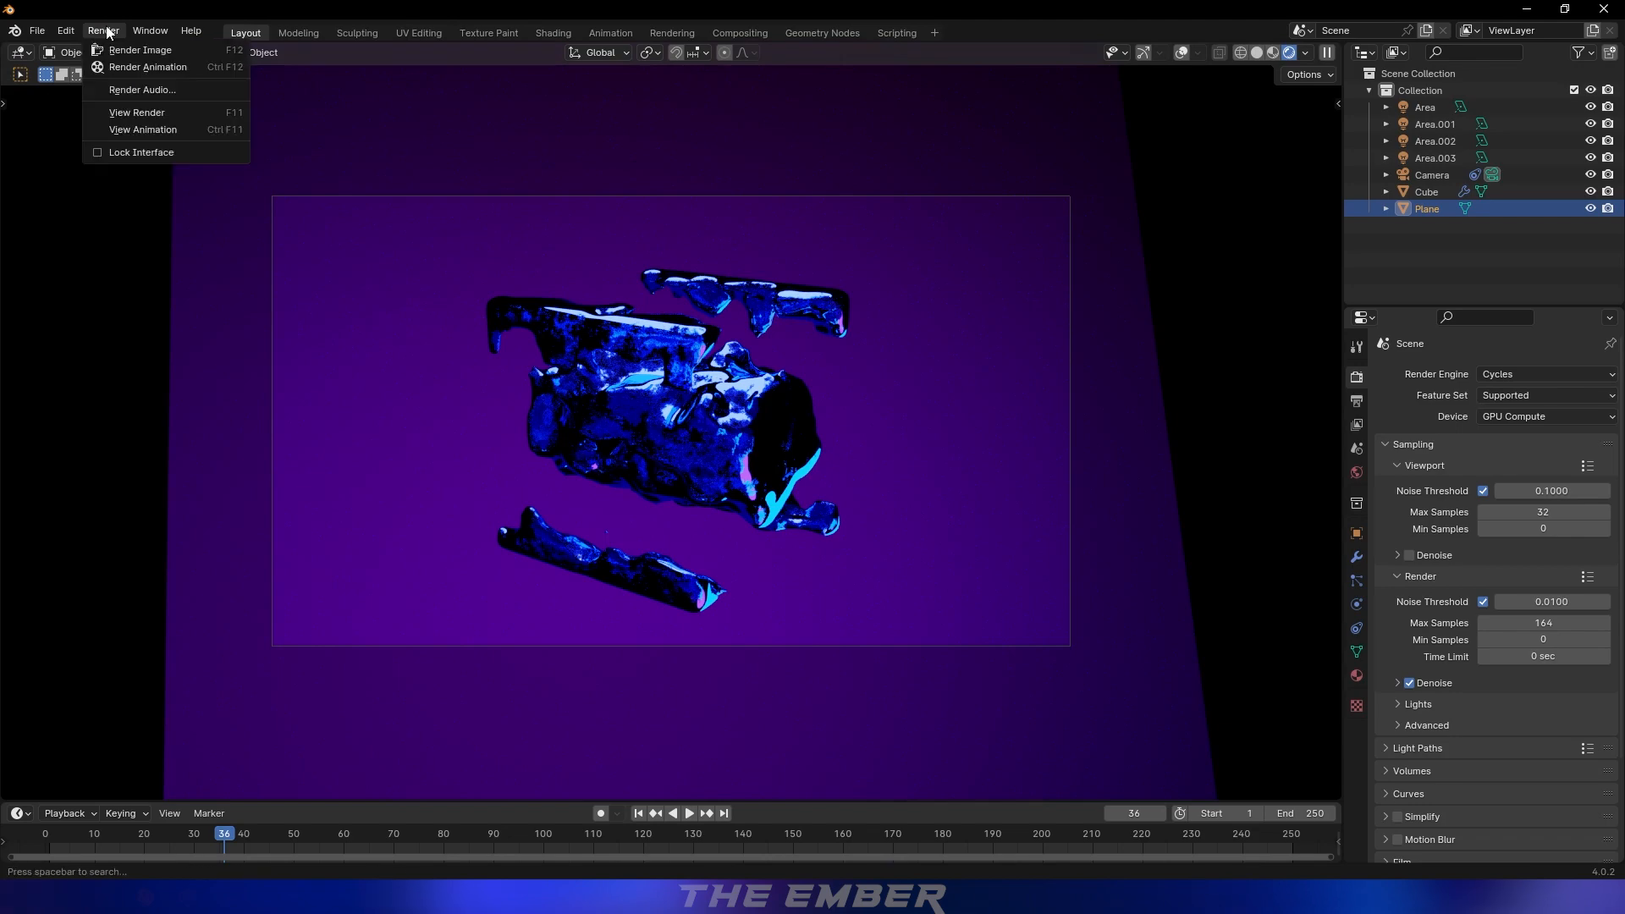
pyautogui.click(120, 68)
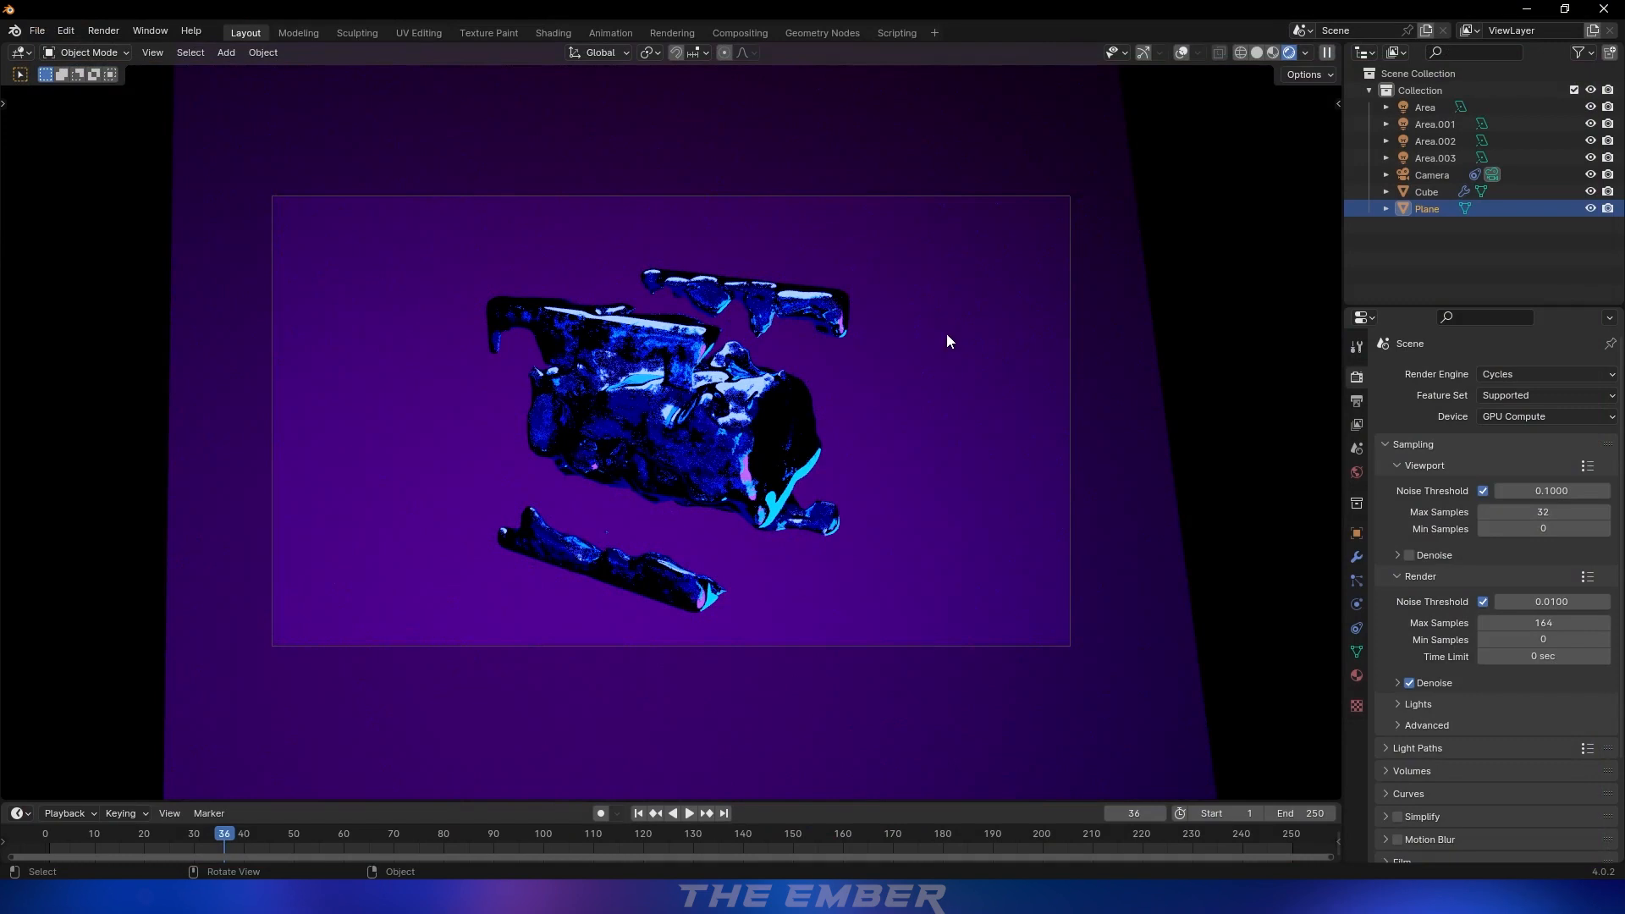
pyautogui.hotkey('shift', 'Left')
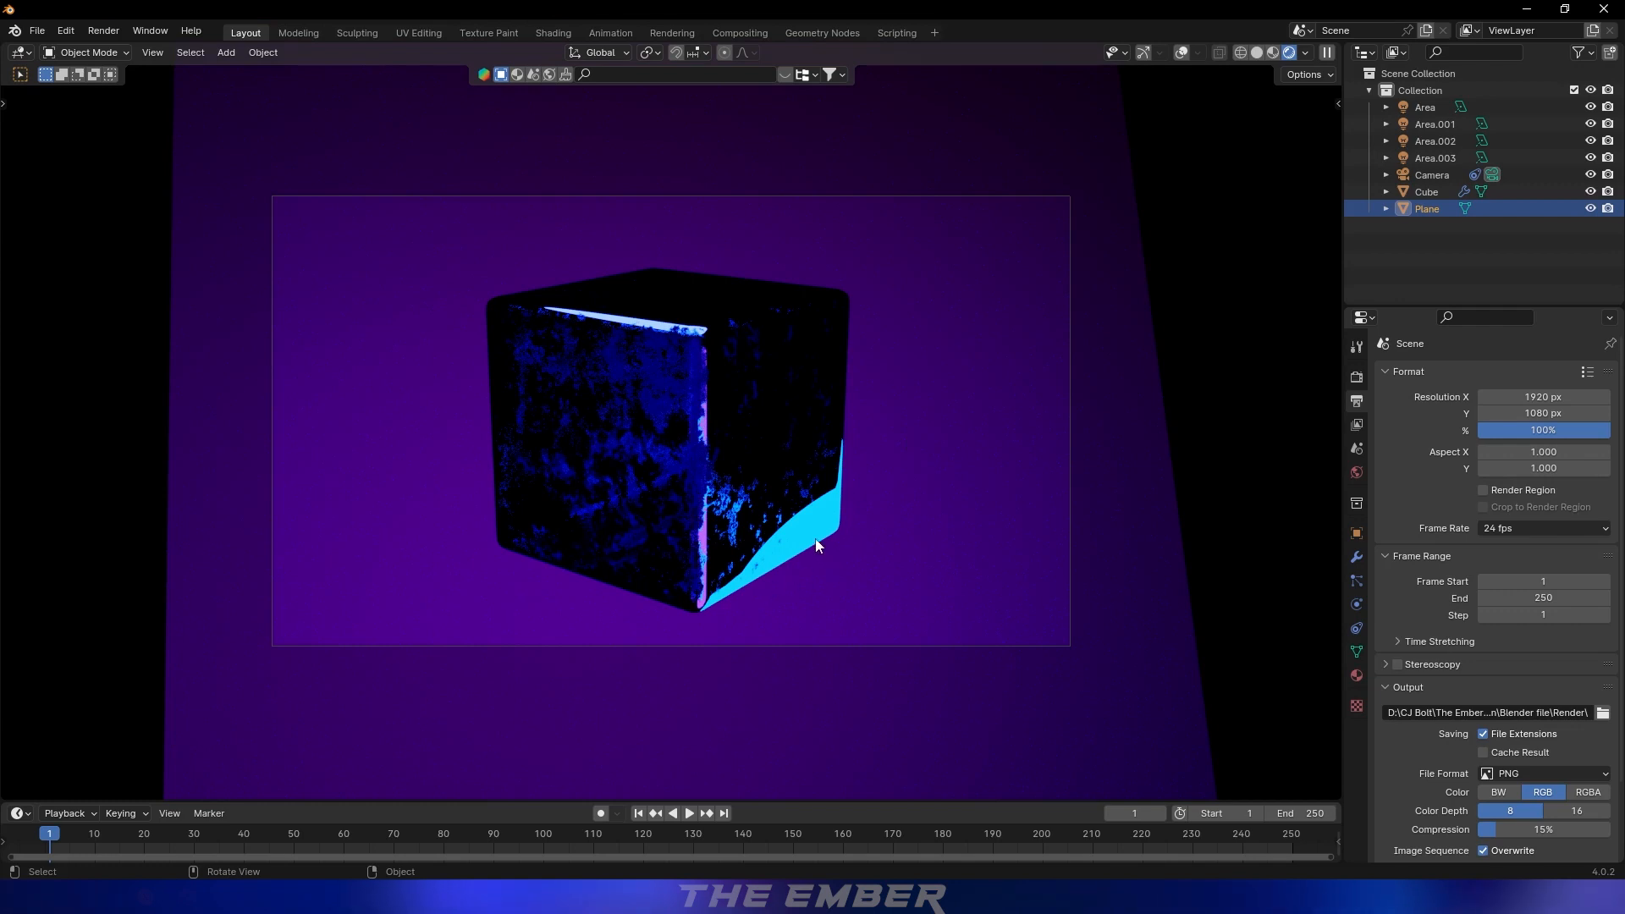
# Review the light settings of the four area lights, from Area.003 up to Area
pyautogui.click(1433, 161)
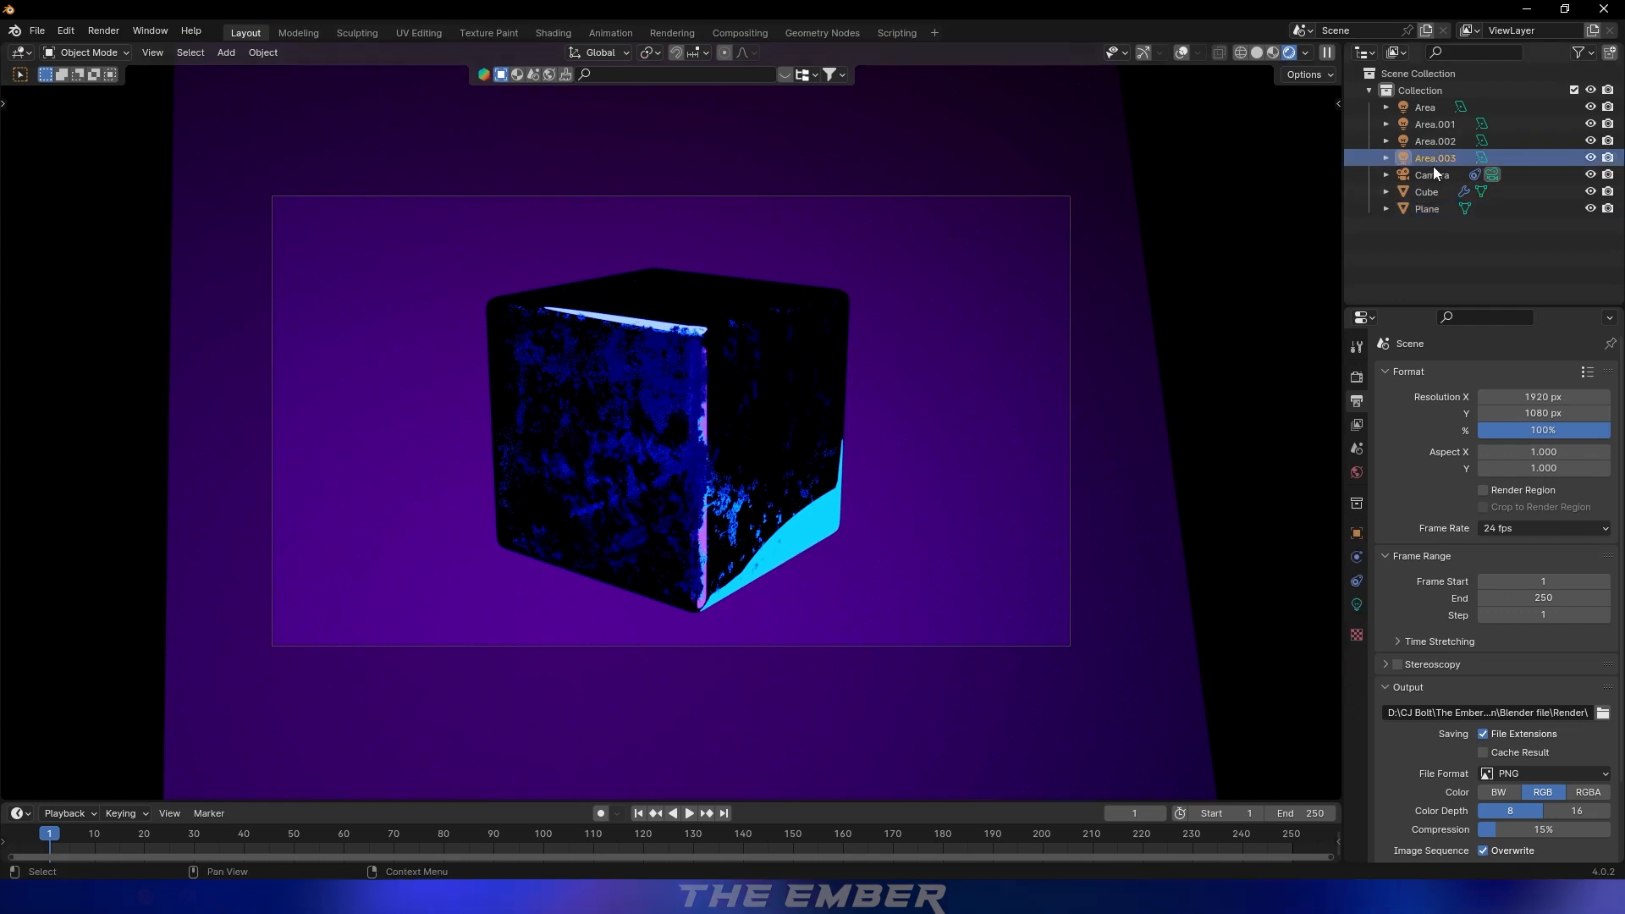
pyautogui.click(1357, 605)
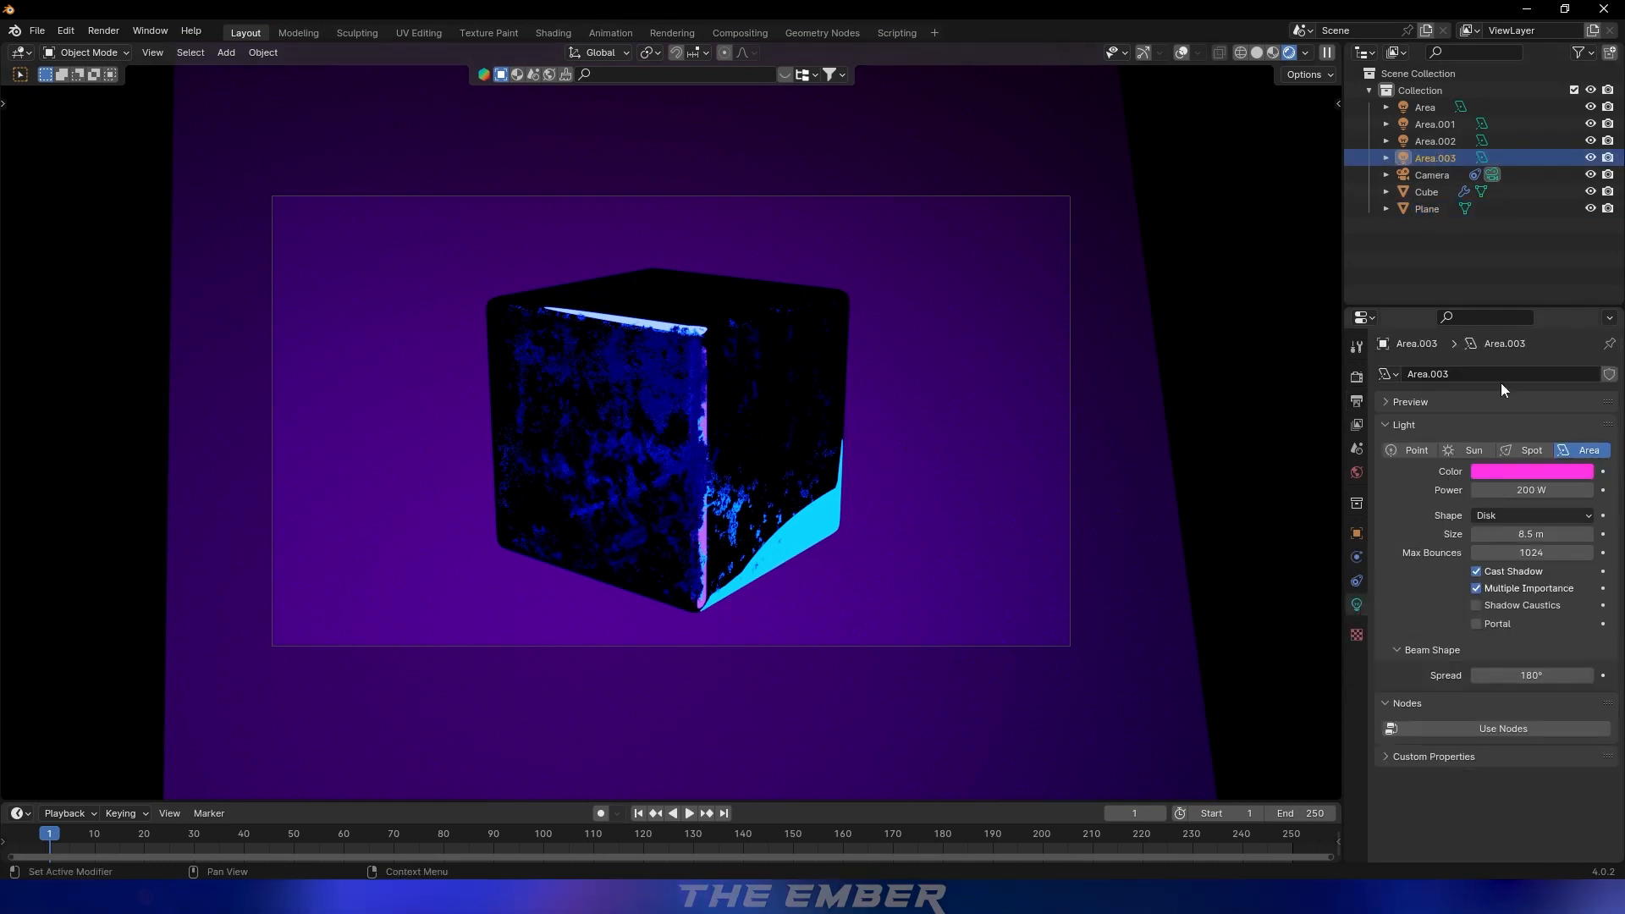
pyautogui.click(1438, 145)
pyautogui.click(1435, 124)
pyautogui.click(1423, 109)
# Reduce the size of the blue disk light Area.001 to 6 m and save the file
pyautogui.click(1429, 125)
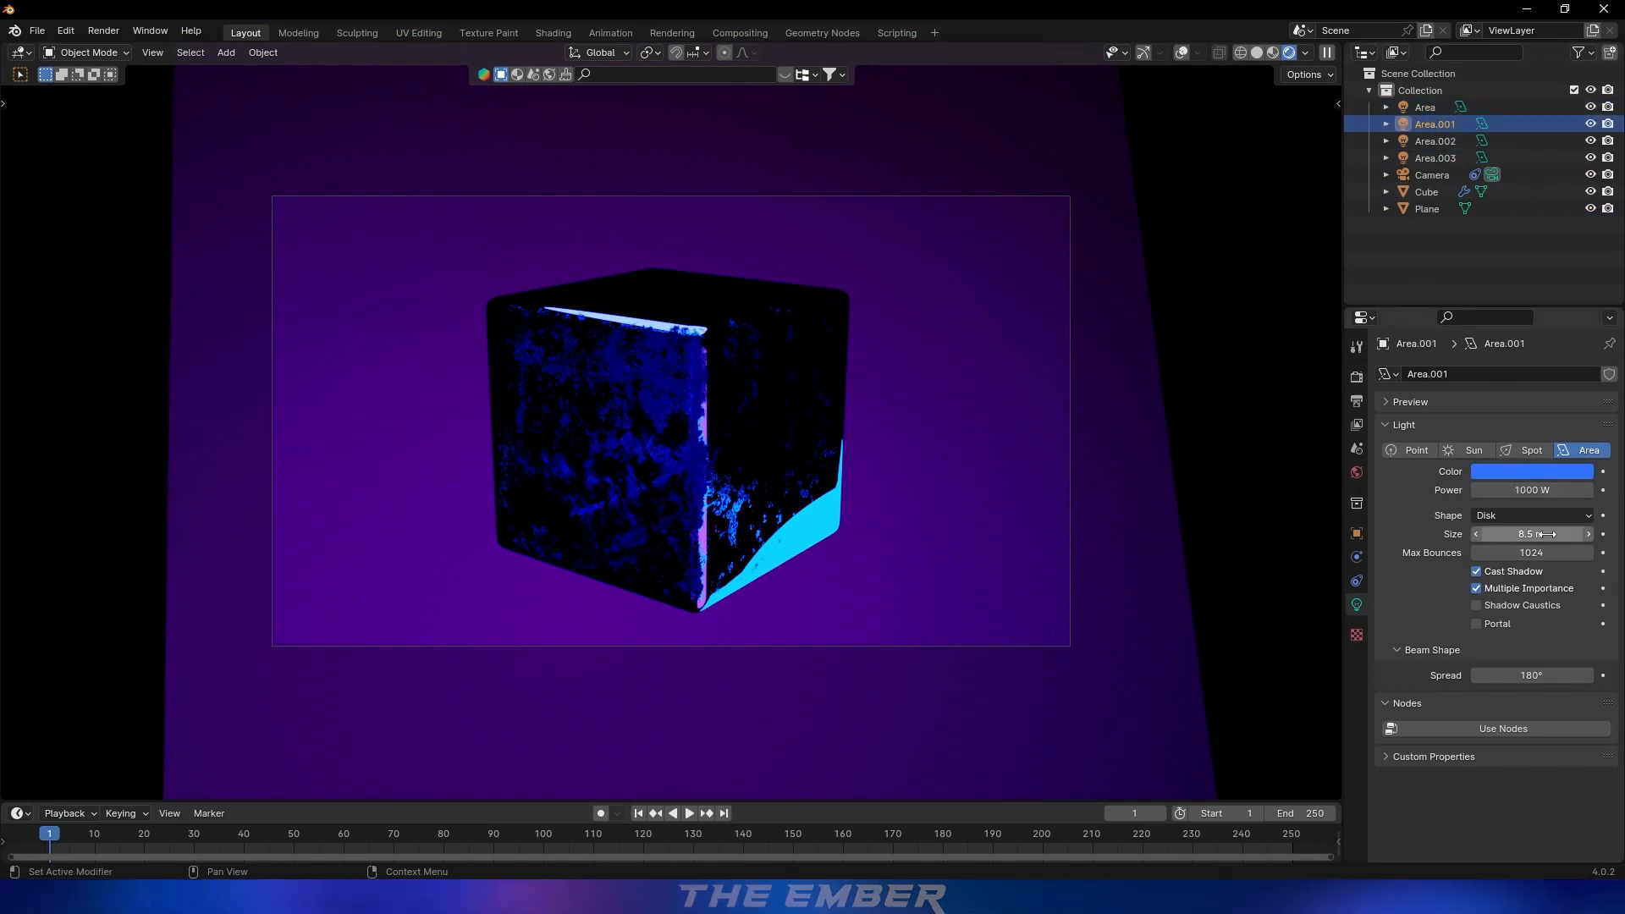
pyautogui.moveTo(1566, 533); pyautogui.dragTo(1514, 533)
pyautogui.click(1573, 535)
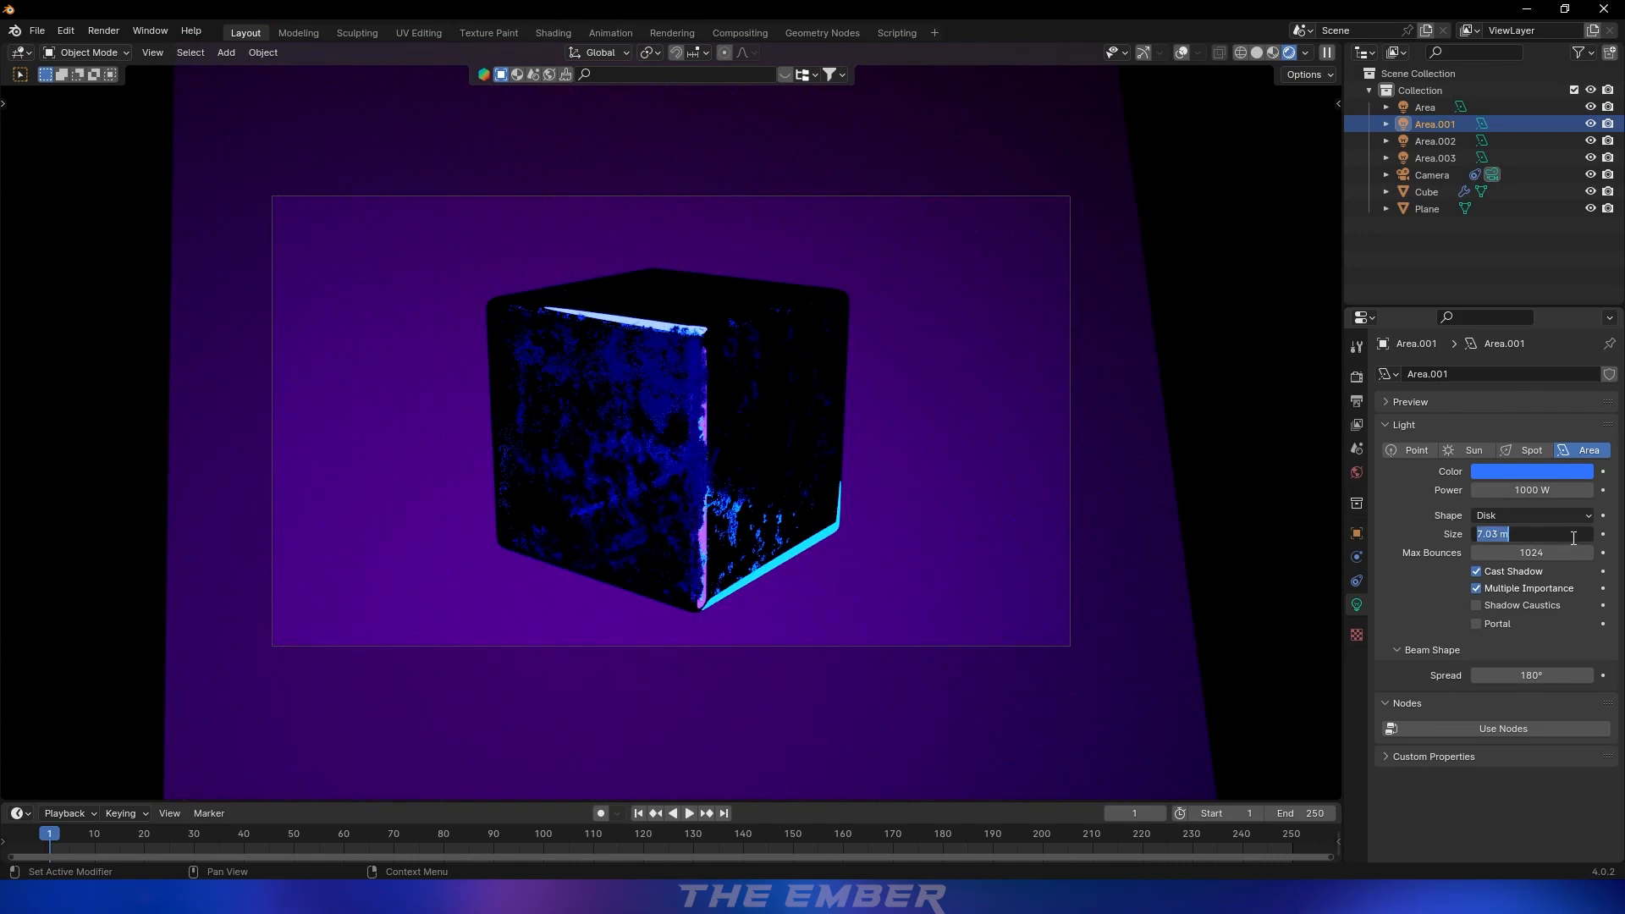
pyautogui.press('Return')
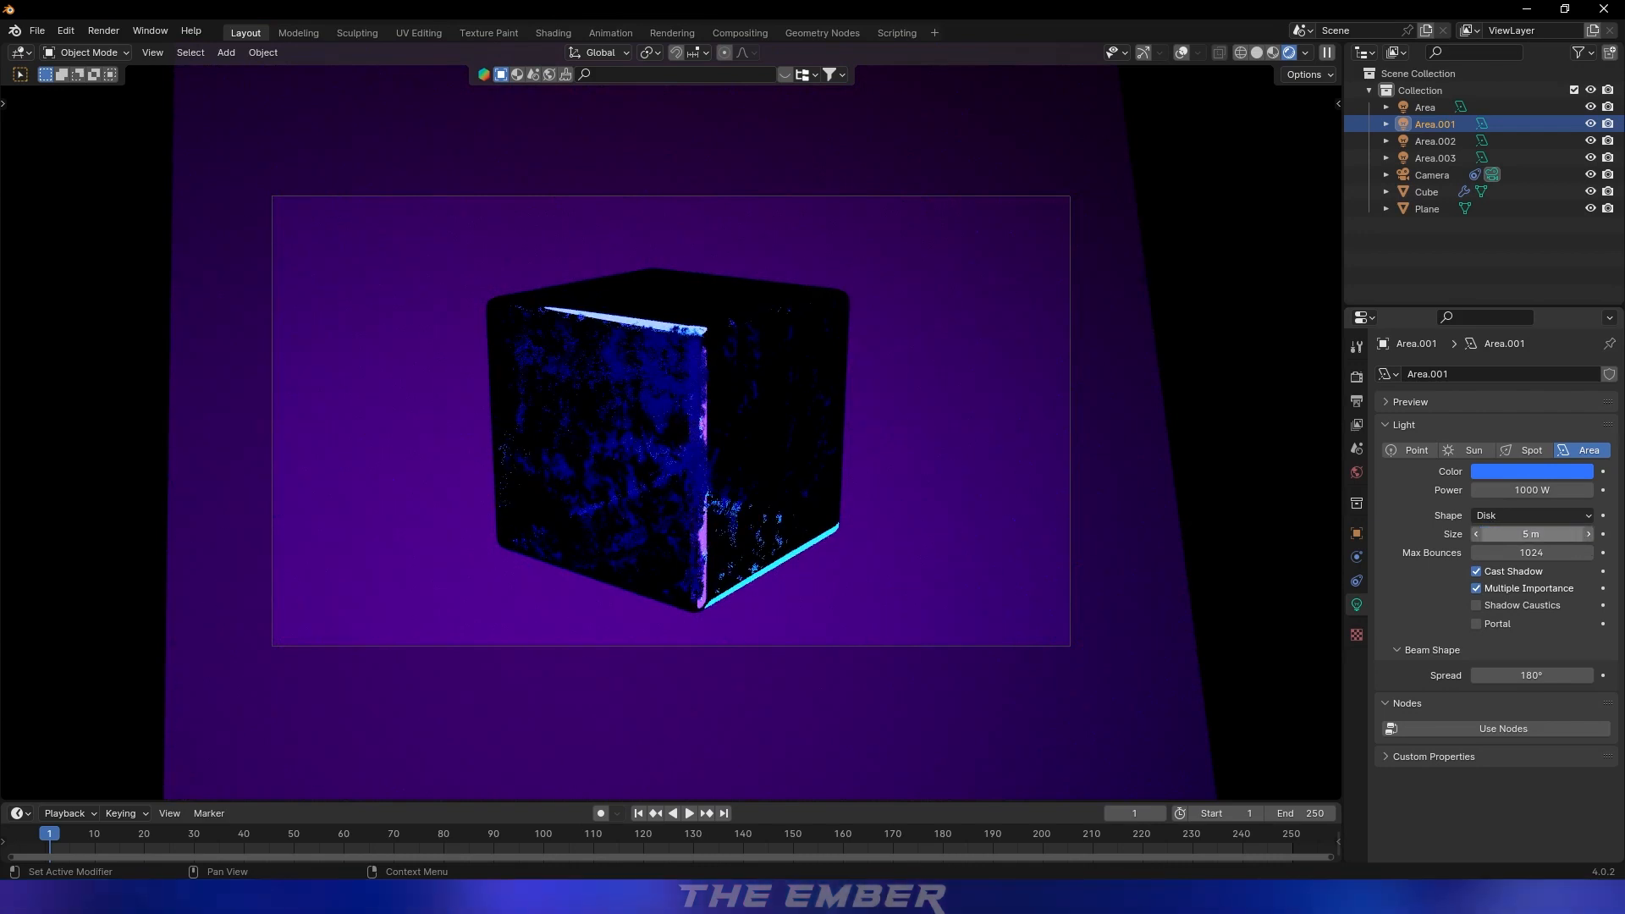
pyautogui.click(1573, 538)
pyautogui.press('Return')
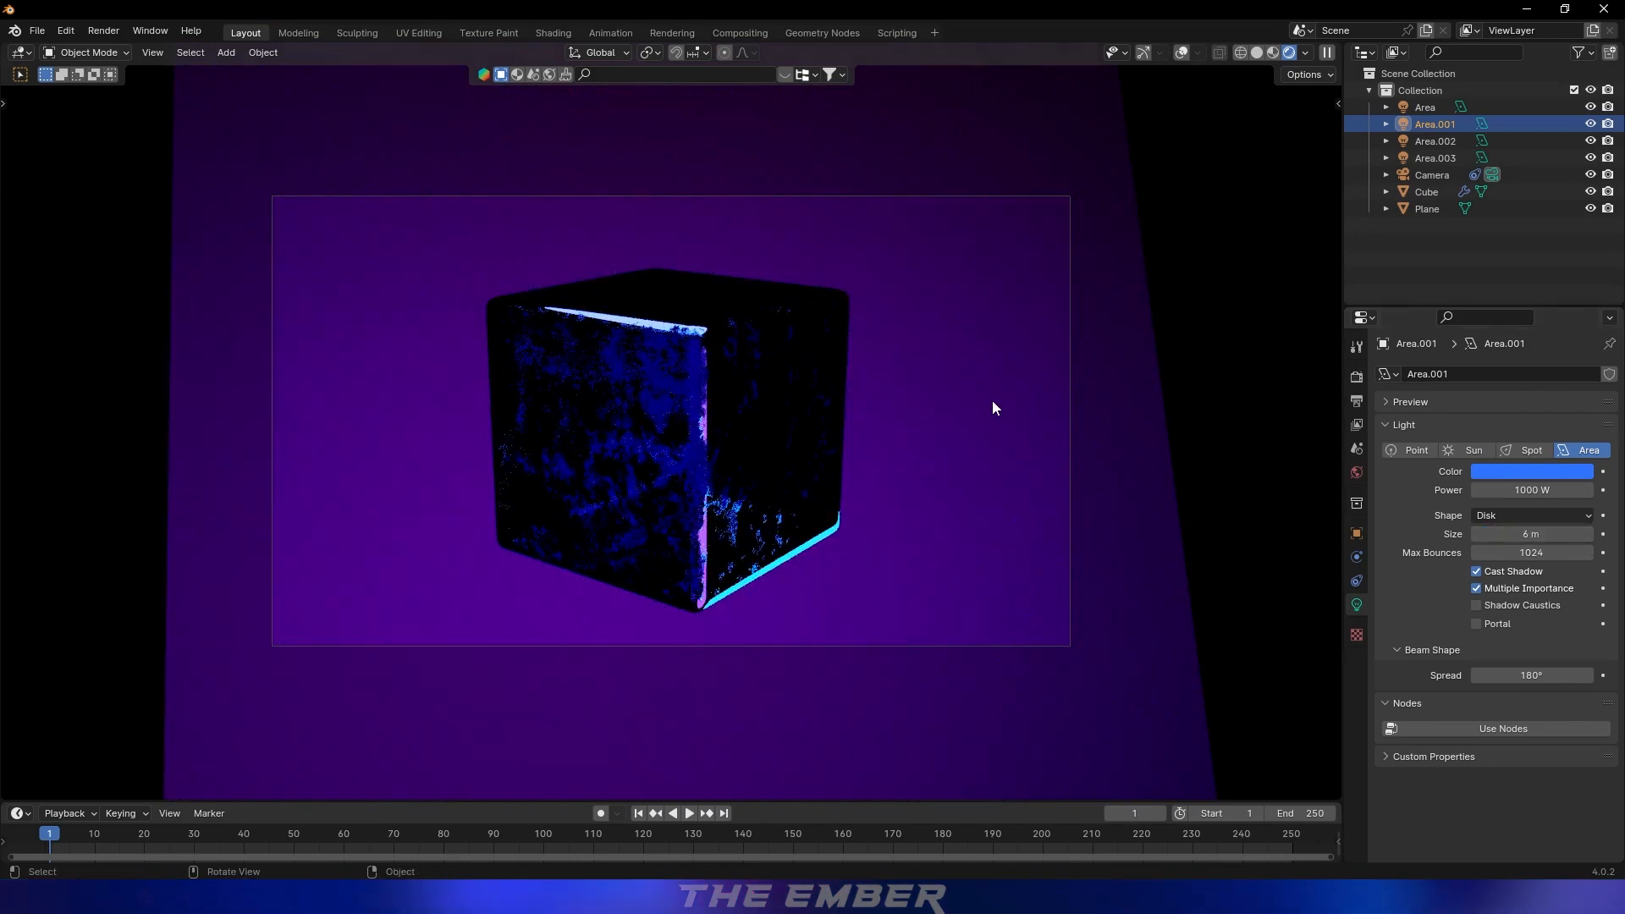
pyautogui.hotkey('ctrl', 's')
# Nudge the camera freely in the camera view and play the animation to check the framing
pyautogui.click(1427, 176)
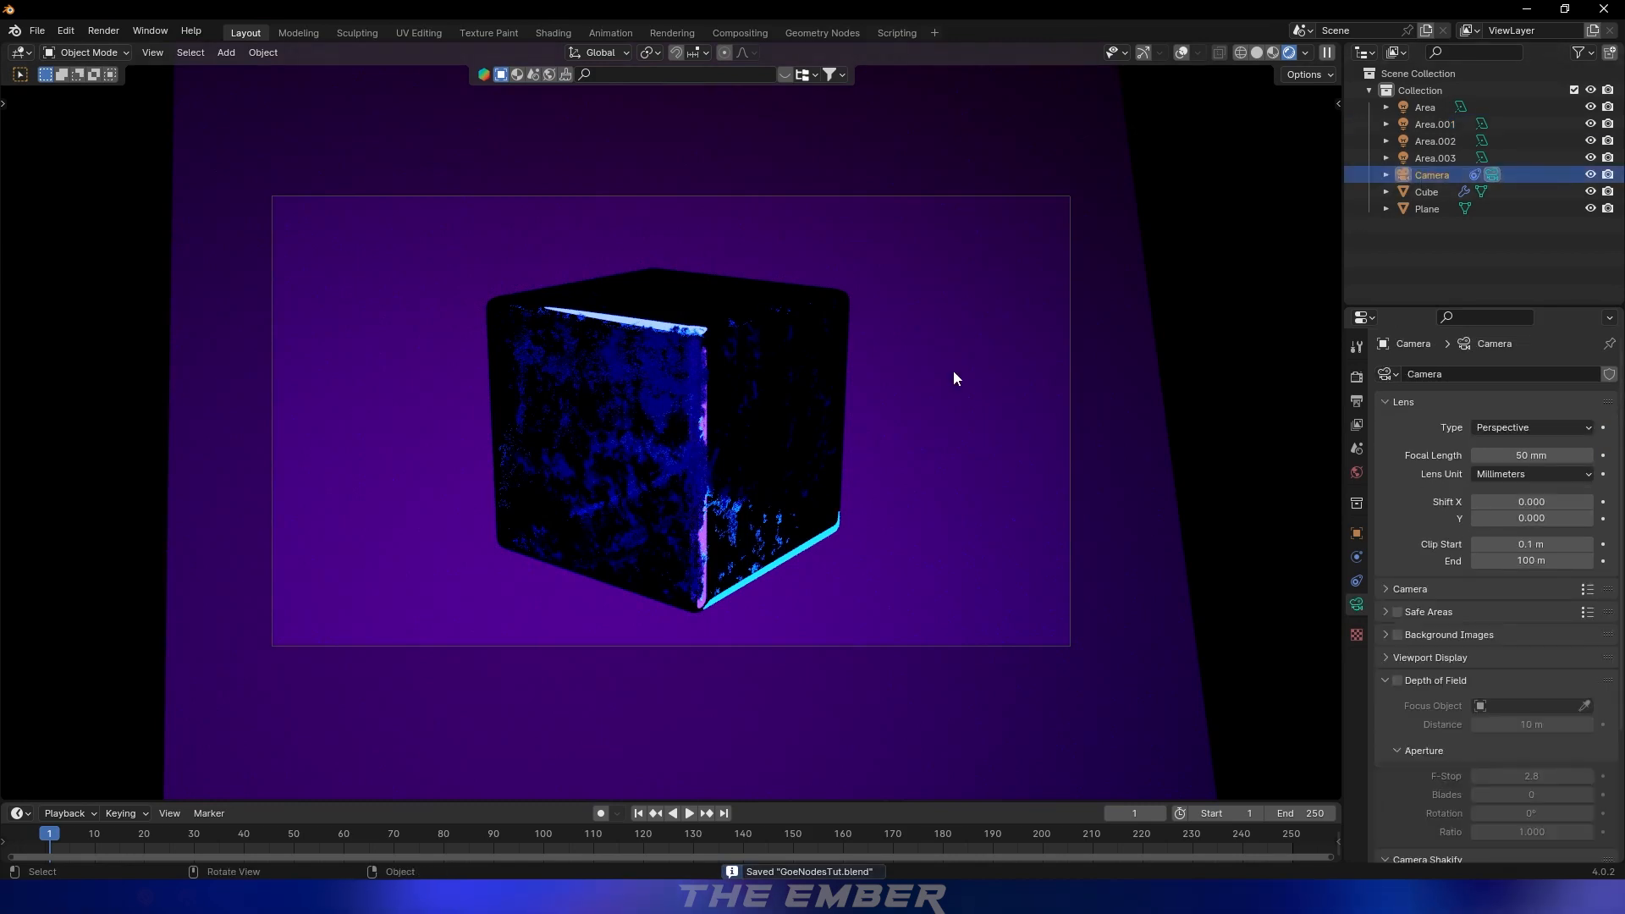
pyautogui.press('g')
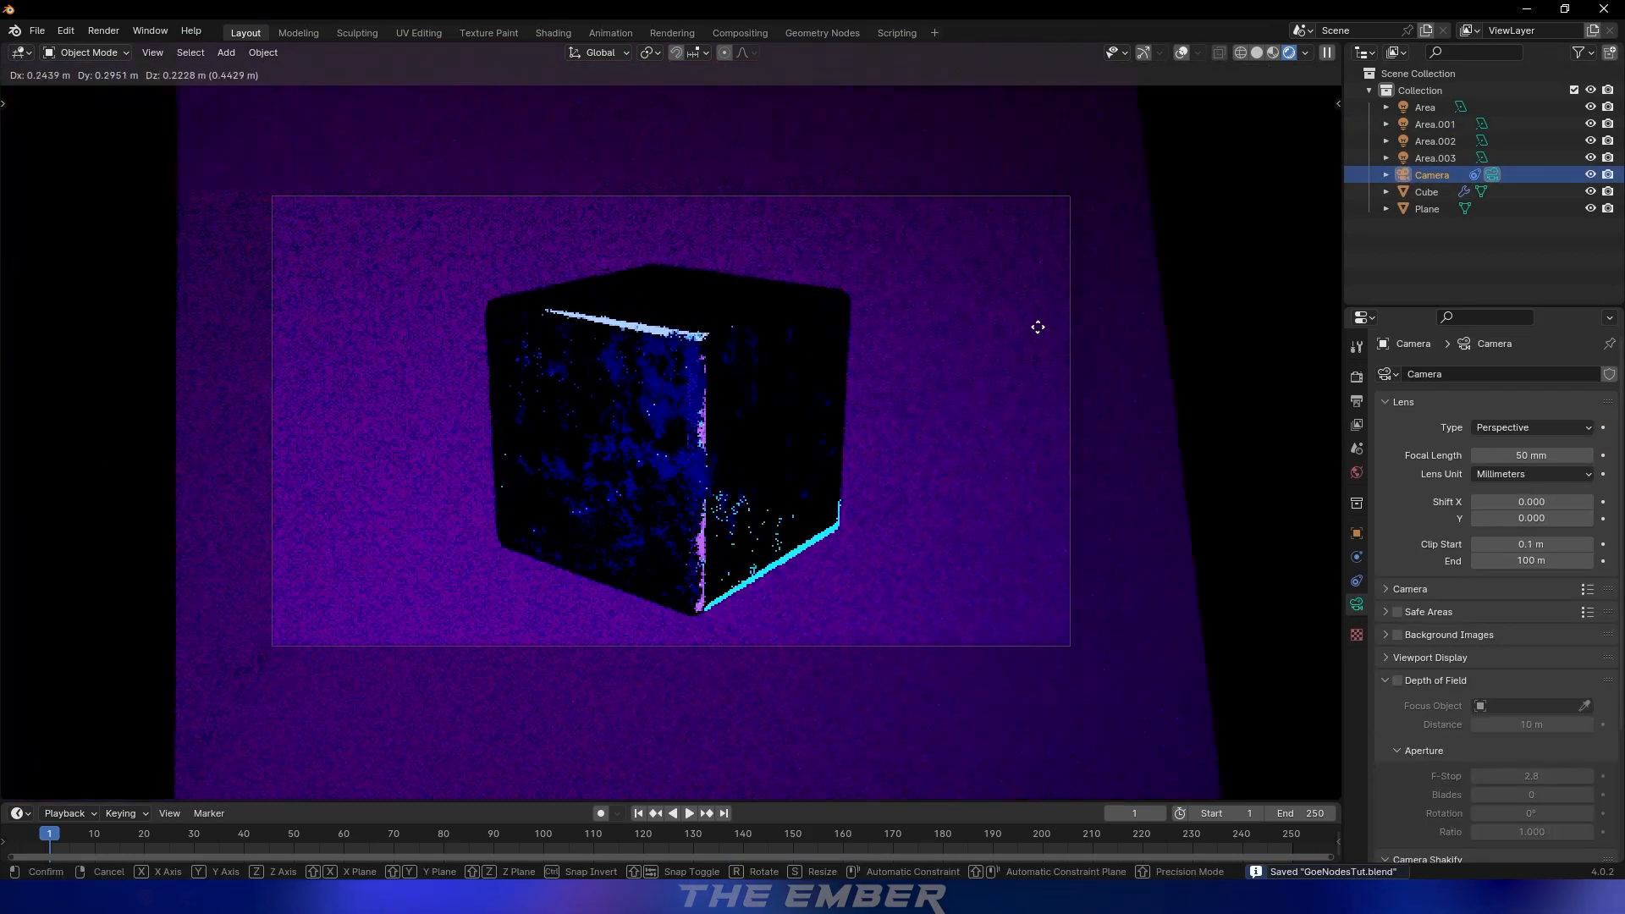
pyautogui.click(957, 330)
pyautogui.press('space')
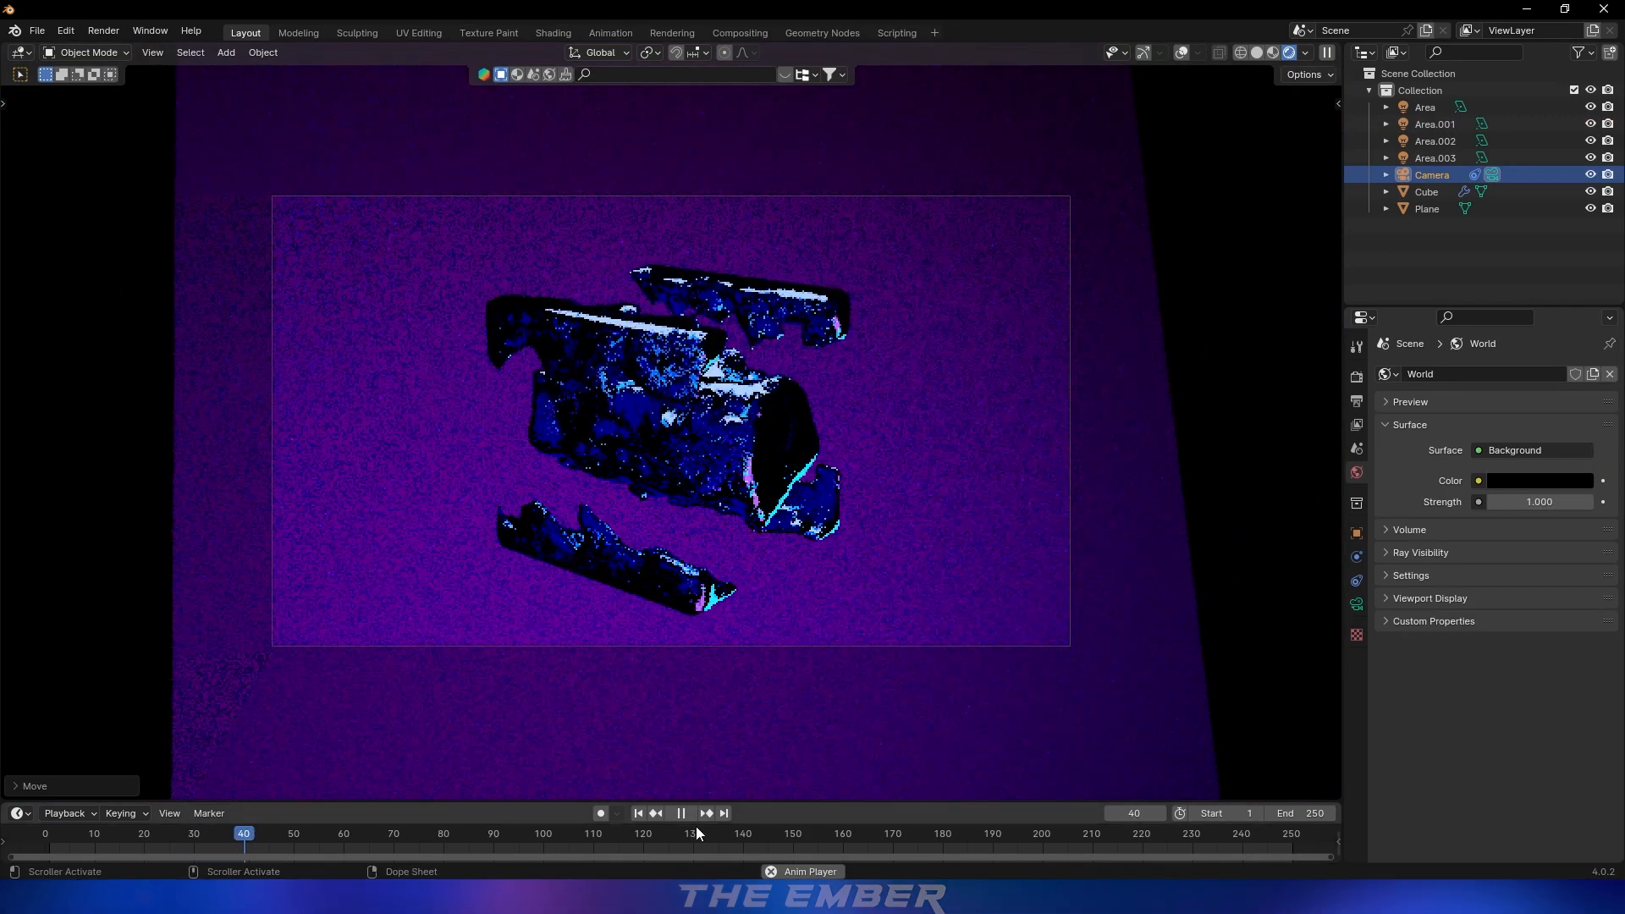
pyautogui.press('space')
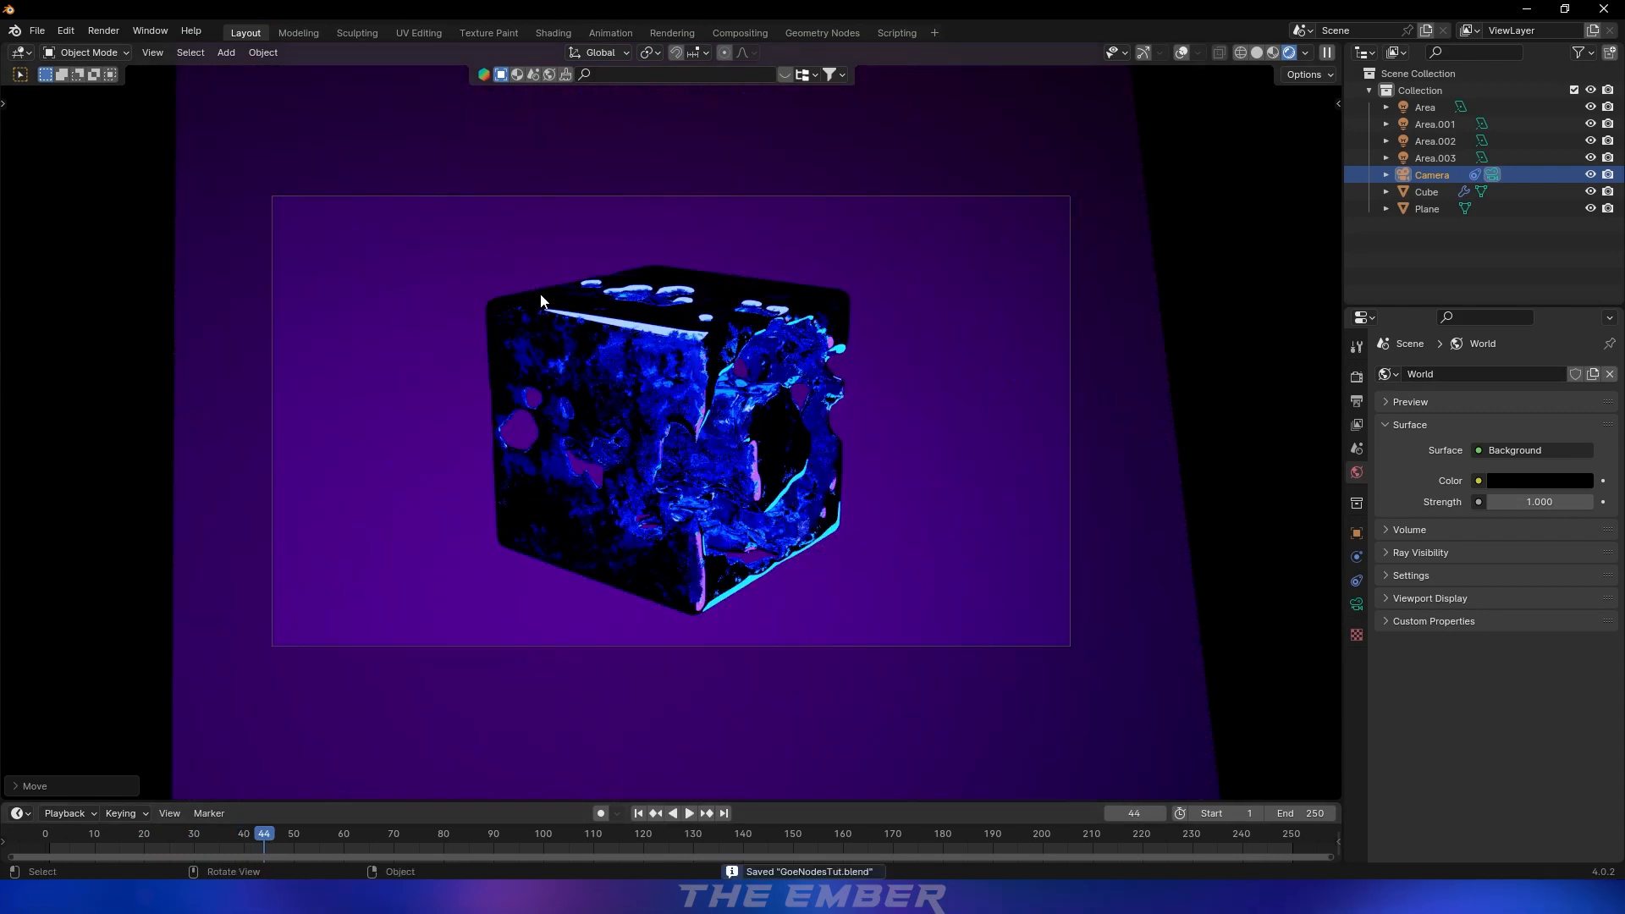
# Save the file and render the full animation
pyautogui.hotkey('ctrl', 's')
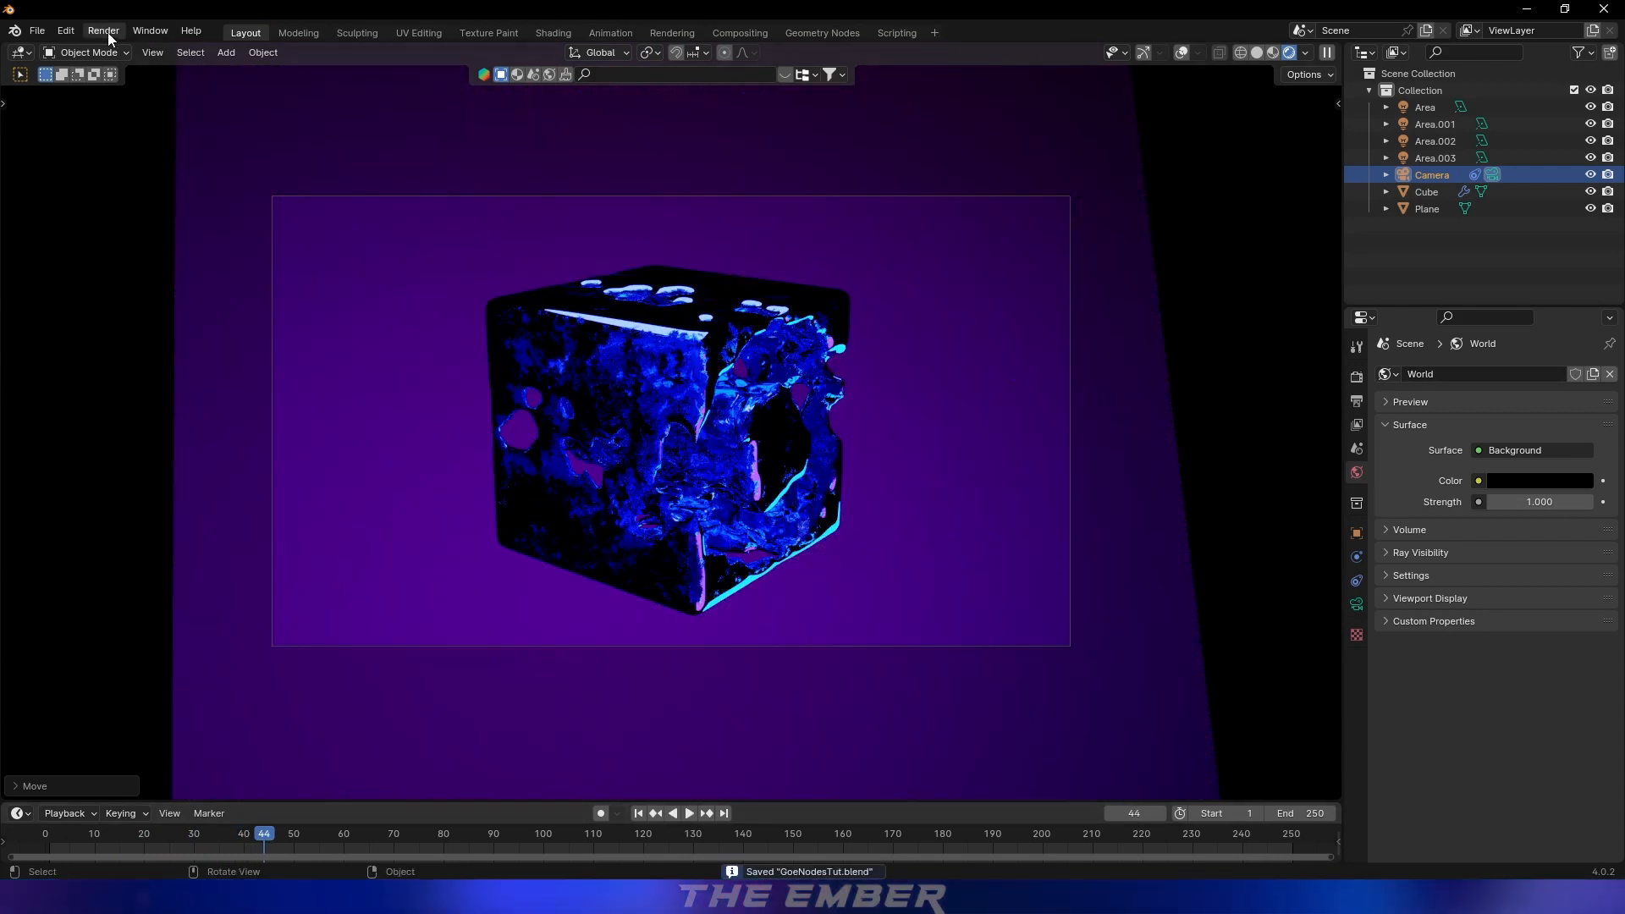
pyautogui.click(105, 31)
pyautogui.click(134, 63)
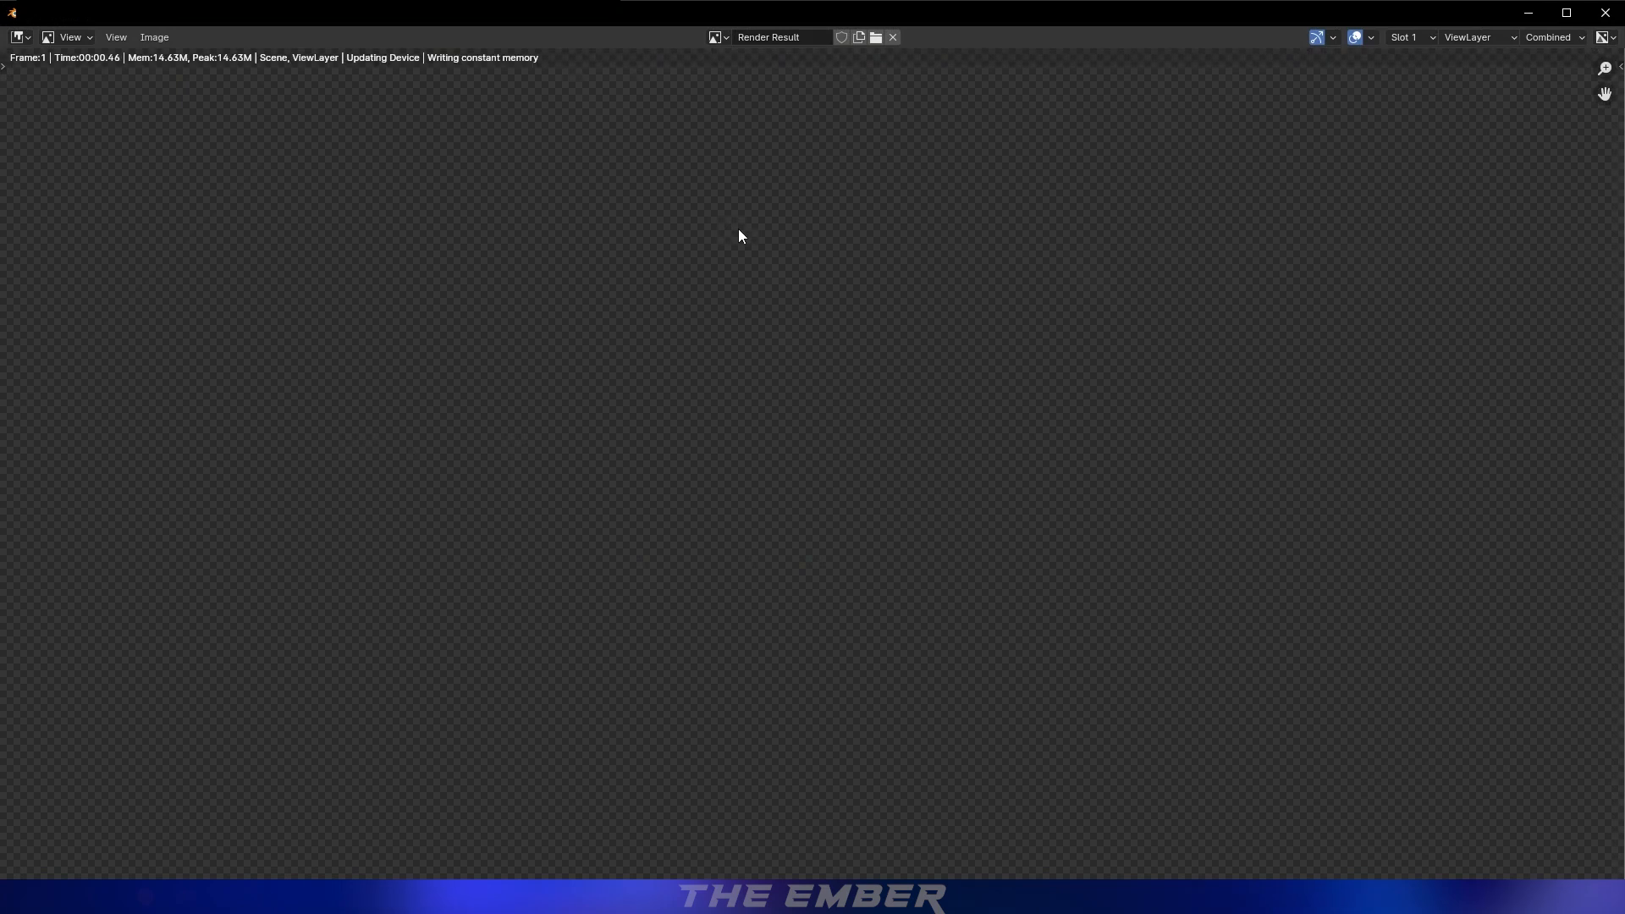